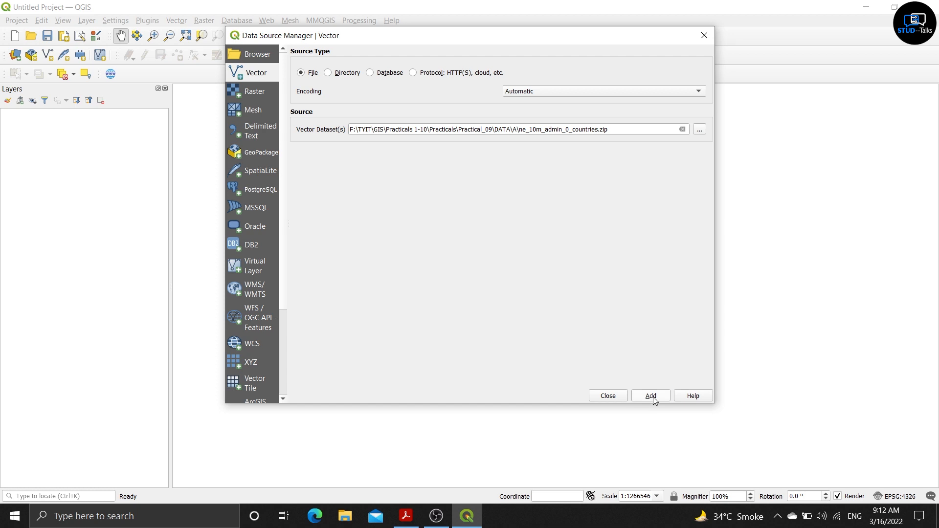
# Add only the ne_10m_admin_0_countries.shp layer from the ne_10m_admin_0_countries.zip dataset to the project
pyautogui.click(652, 396)
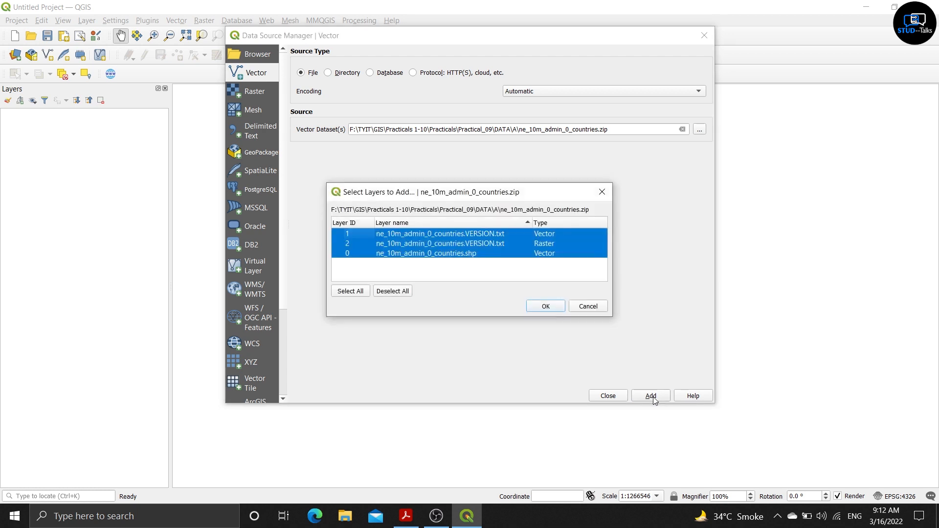
pyautogui.click(463, 255)
pyautogui.click(547, 307)
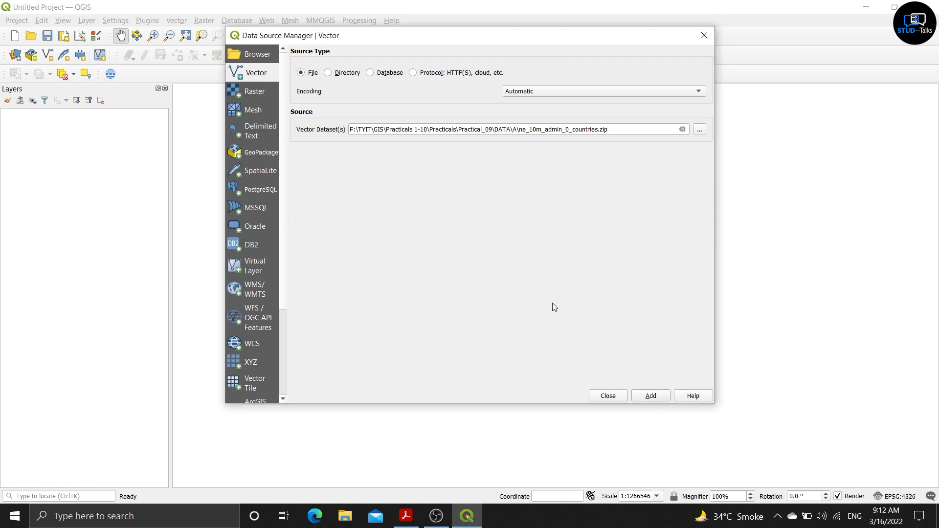
pyautogui.click(608, 396)
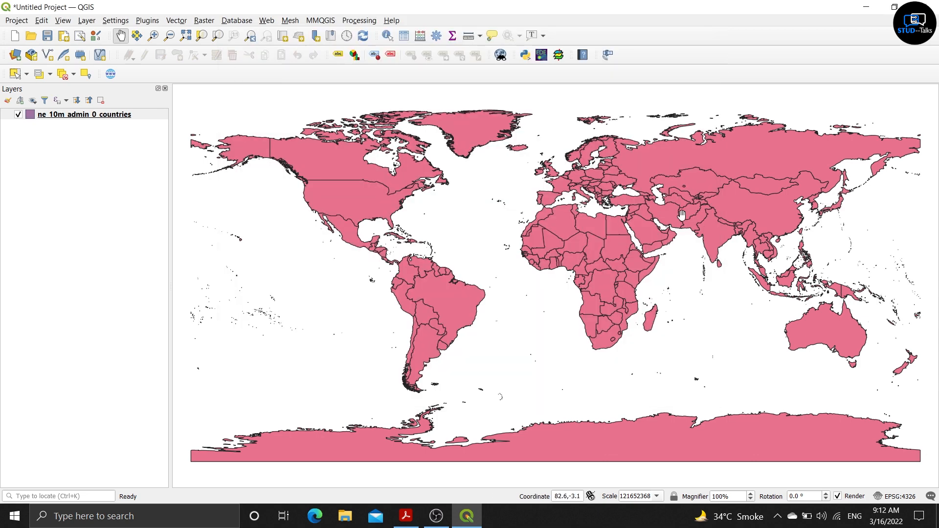
# Identify Mexico on the countries layer and examine its attributes down to the CONTINENT field
pyautogui.click(386, 37)
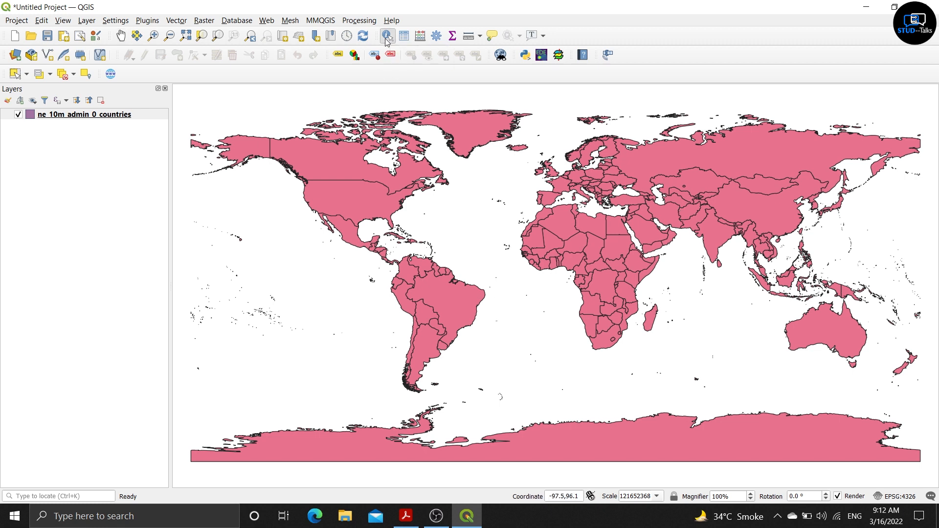
pyautogui.click(353, 237)
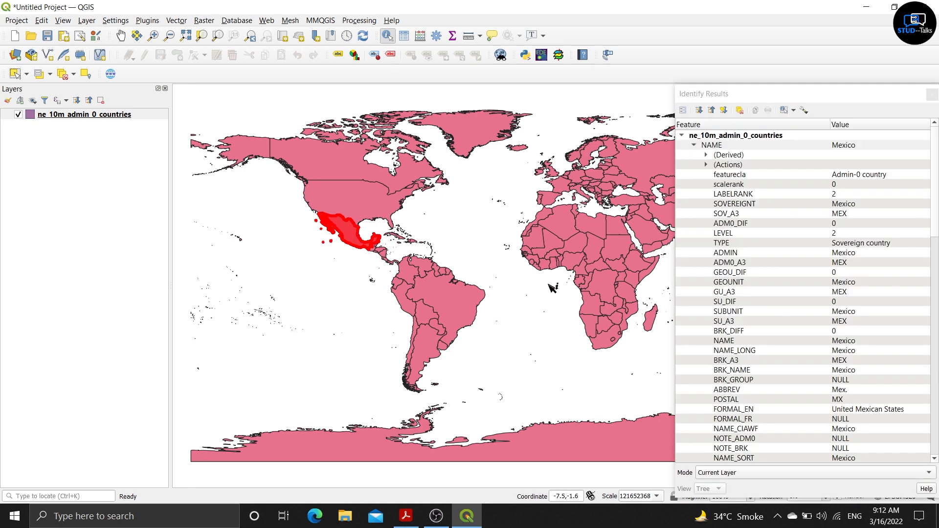
pyautogui.scroll(-7, 815, 332)
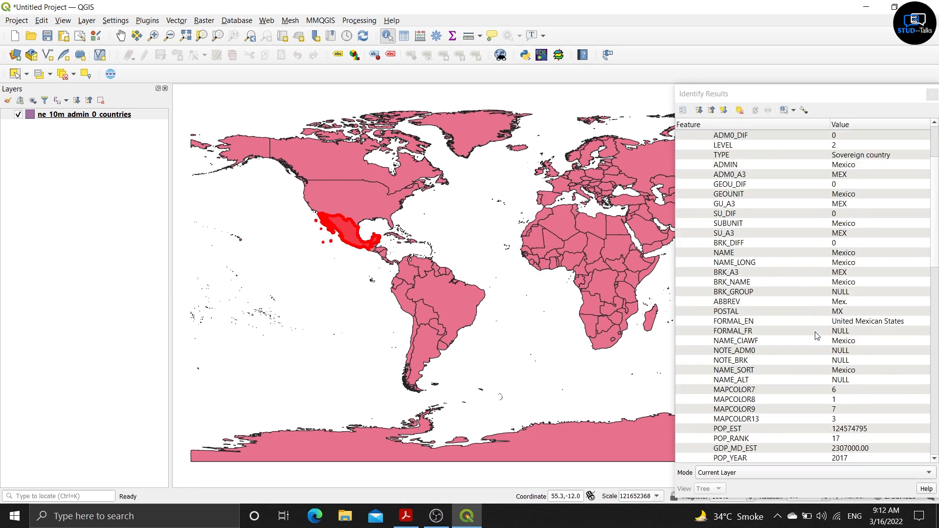
pyautogui.scroll(-5, 816, 335)
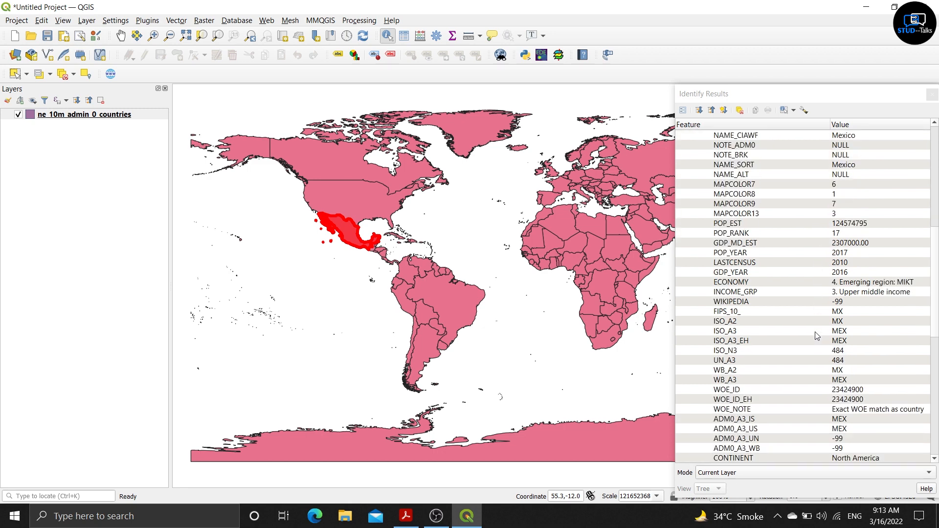
pyautogui.click(779, 398)
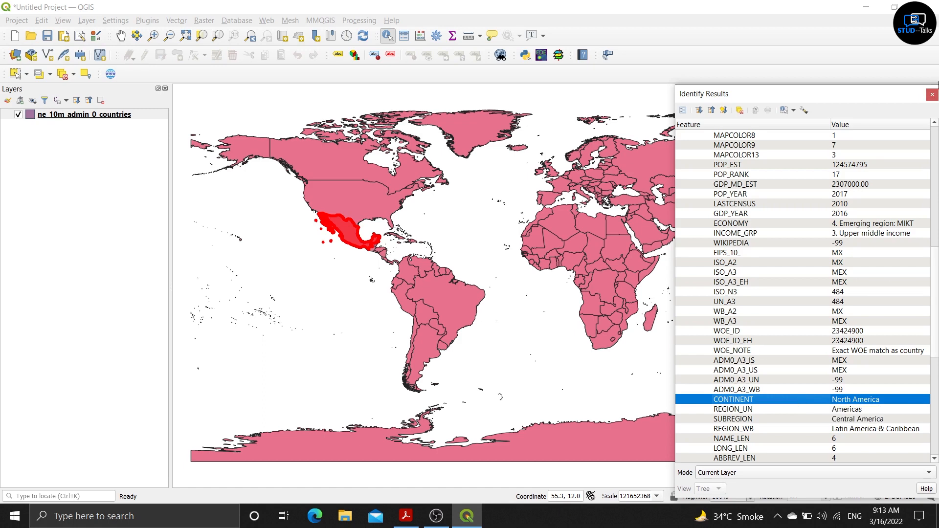
pyautogui.click(932, 96)
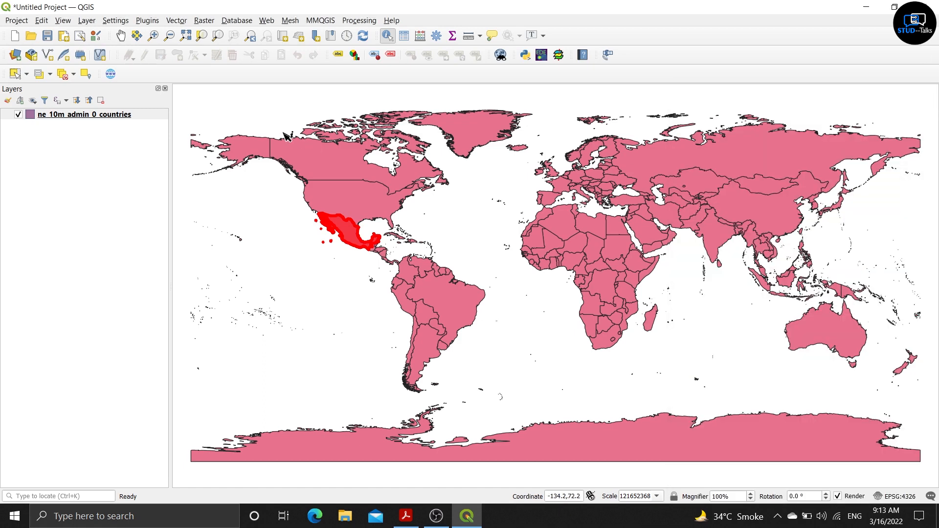
pyautogui.click(121, 36)
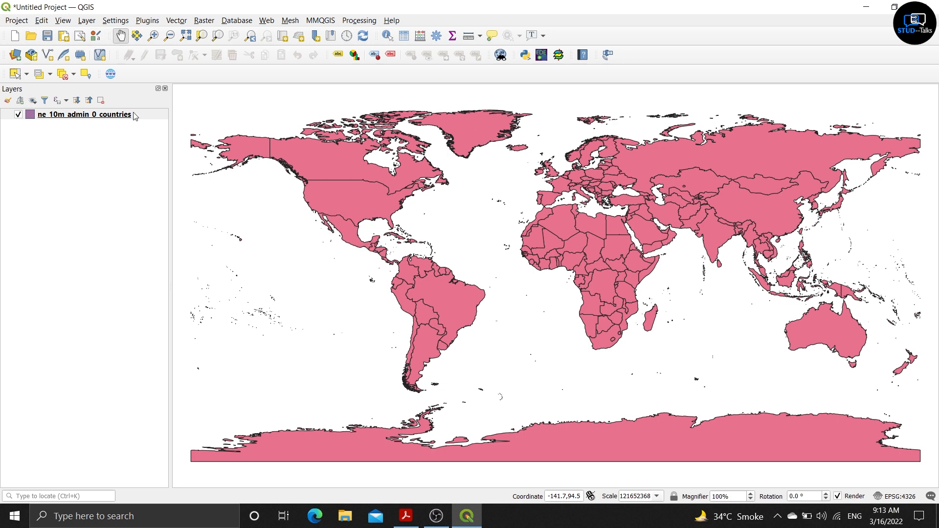
# Set up the Dissolve geoprocessing tool on ne_10m_admin_0_countries with CONTINENT as the only dissolve field
pyautogui.click(182, 23)
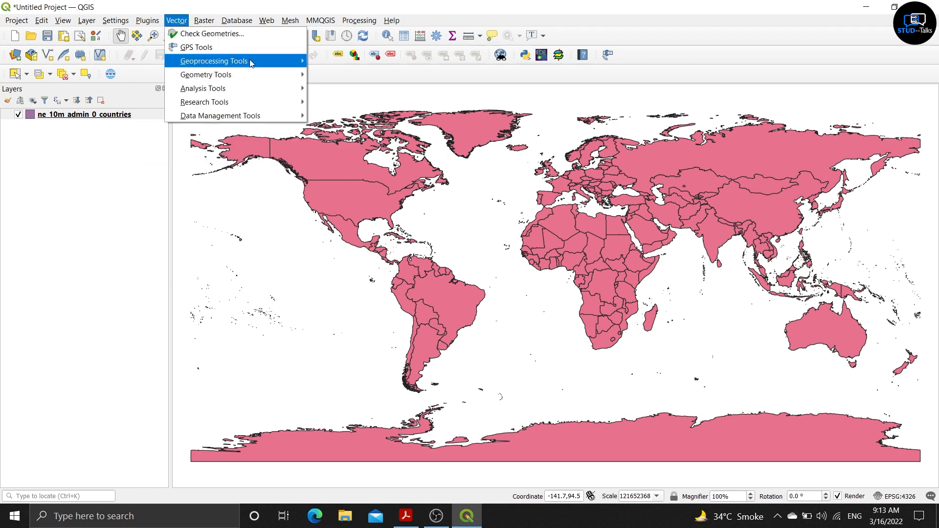
pyautogui.moveTo(286, 62)
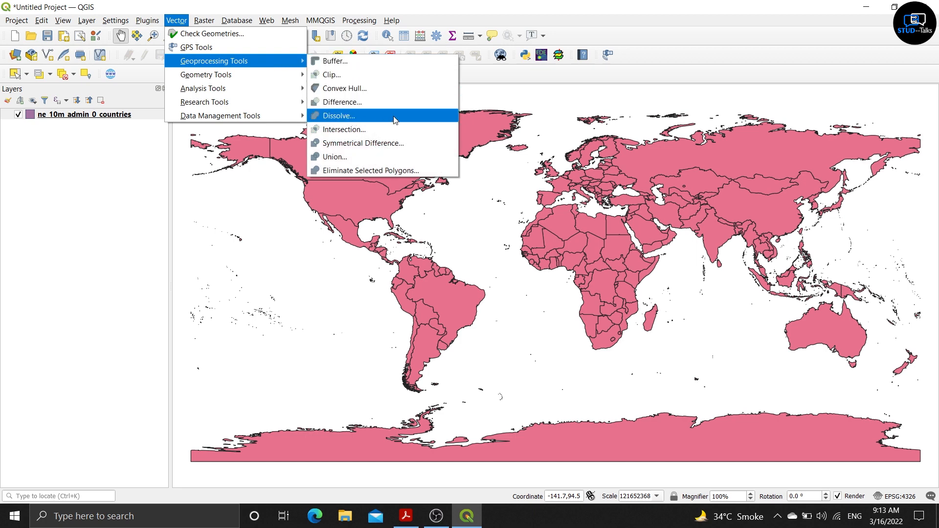
pyautogui.click(395, 120)
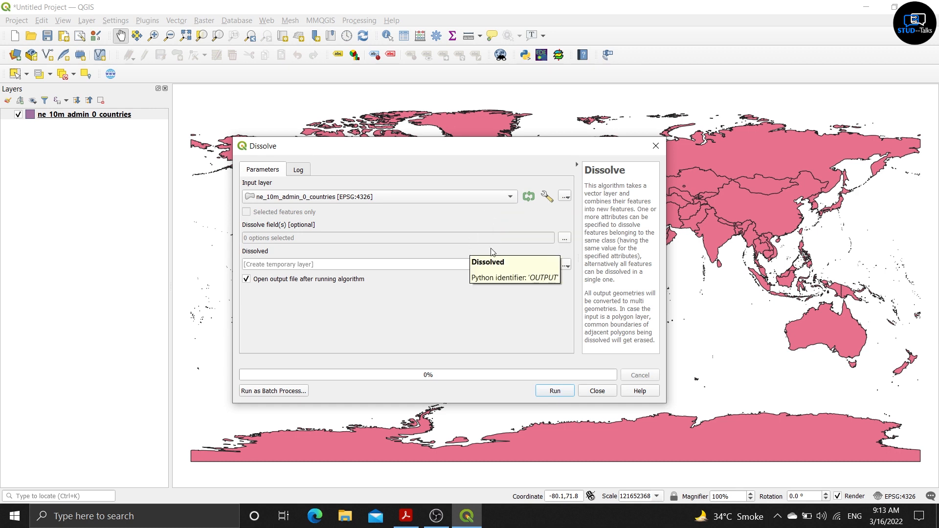
pyautogui.click(565, 239)
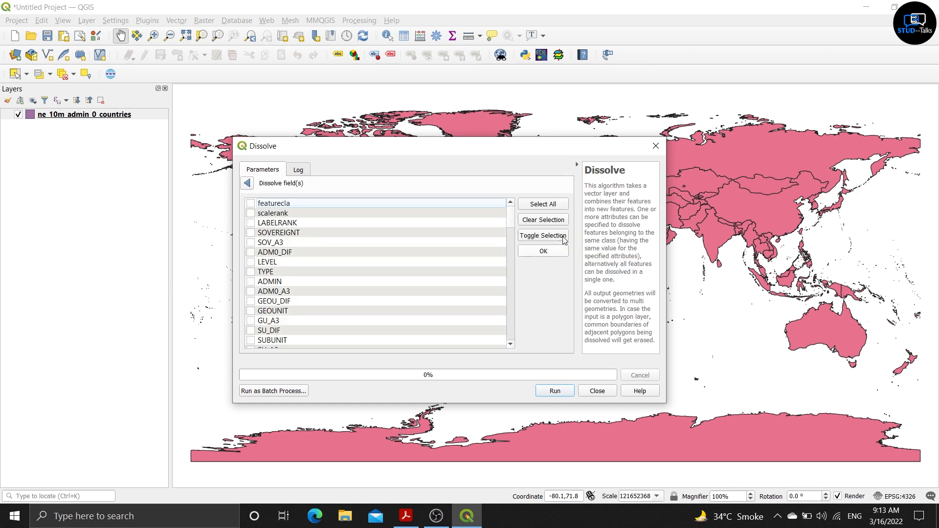
pyautogui.scroll(-2, 309, 267)
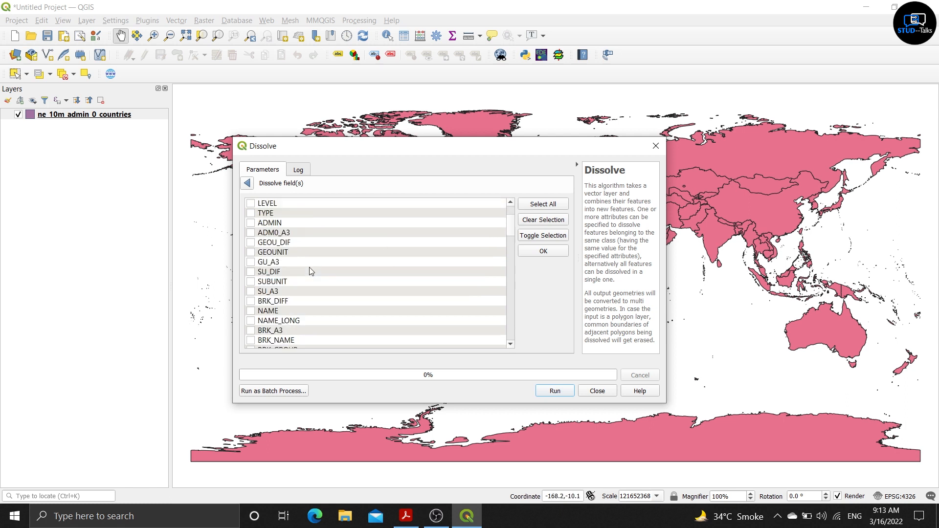
pyautogui.scroll(-10, 310, 267)
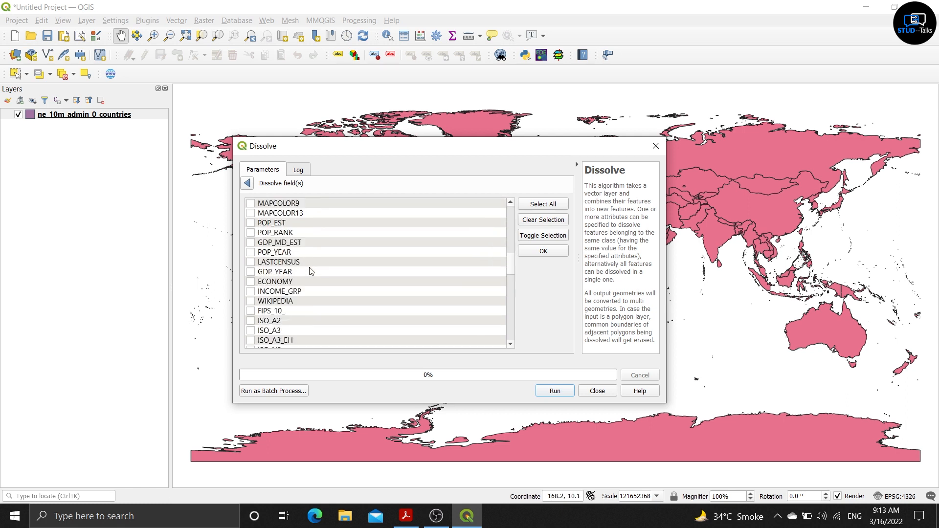
pyautogui.scroll(-5, 309, 268)
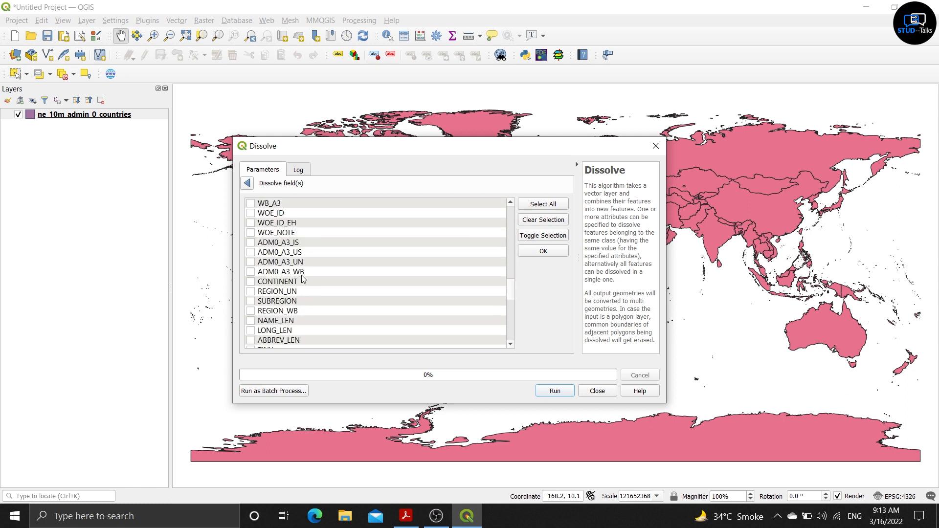
pyautogui.click(251, 282)
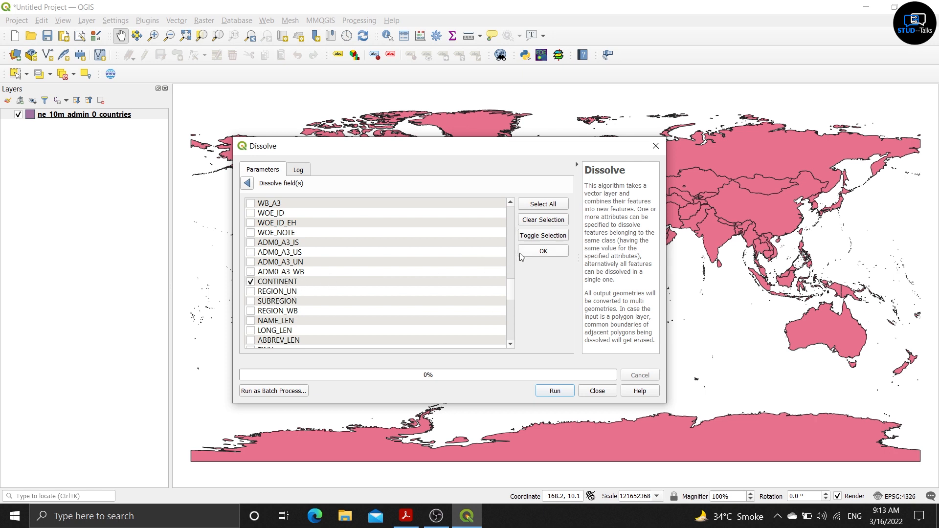
pyautogui.click(533, 253)
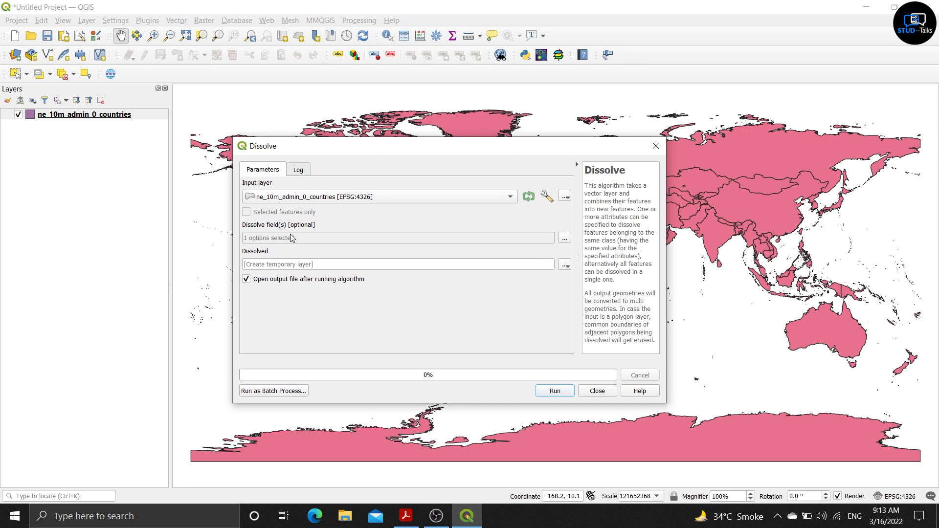
# Set the dissolved output to an SHP file named continents in Practical_09/DATA/A and run the Dissolve
pyautogui.click(566, 266)
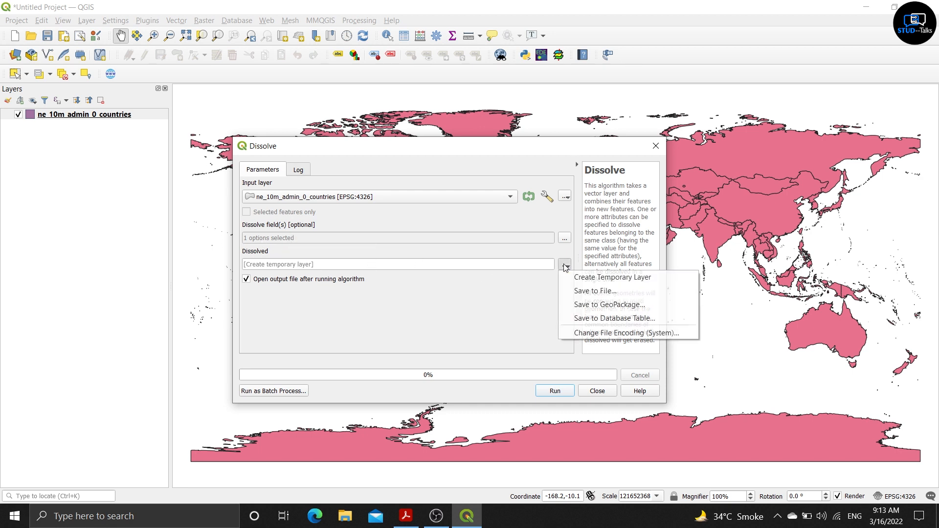
pyautogui.click(580, 292)
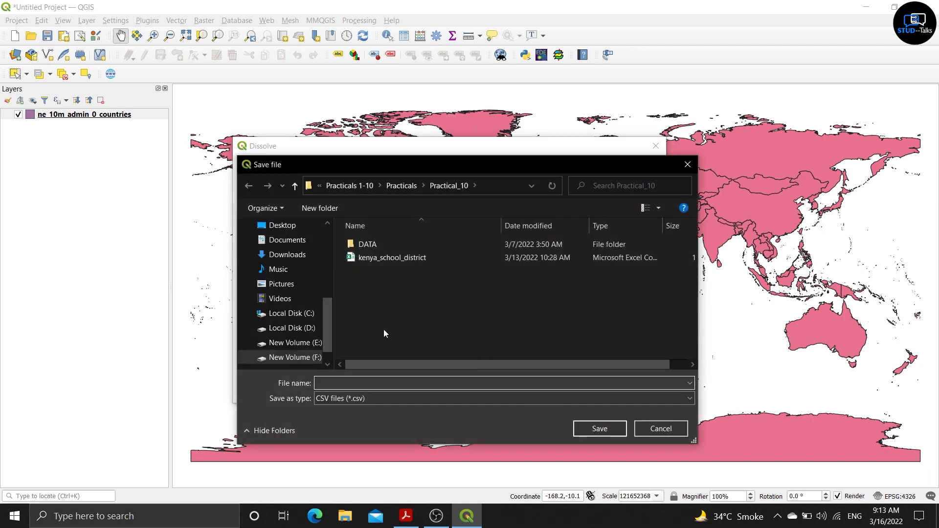
pyautogui.click(401, 185)
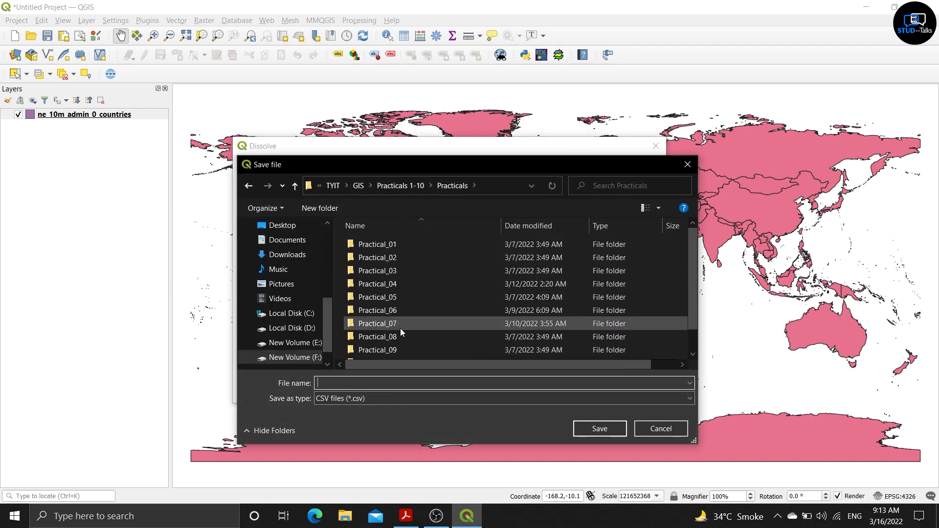
pyautogui.doubleClick(404, 351)
pyautogui.doubleClick(427, 239)
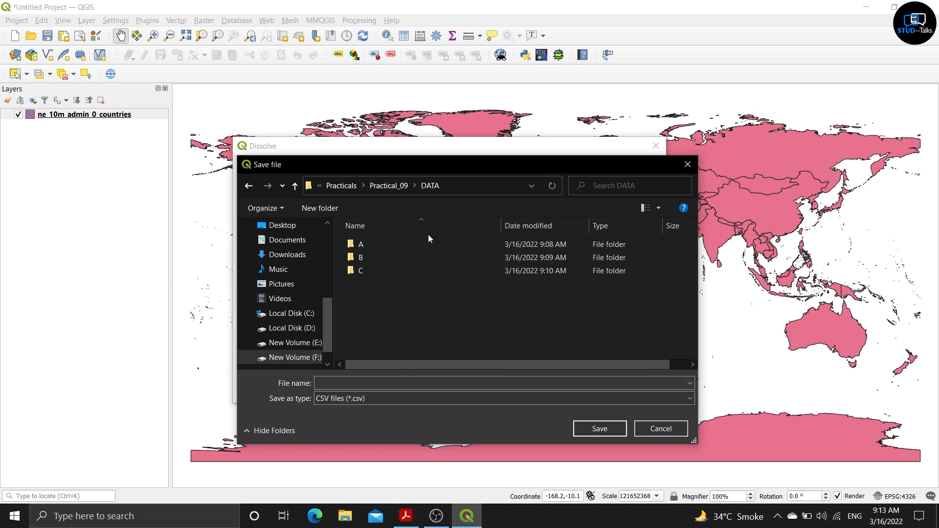
pyautogui.doubleClick(418, 242)
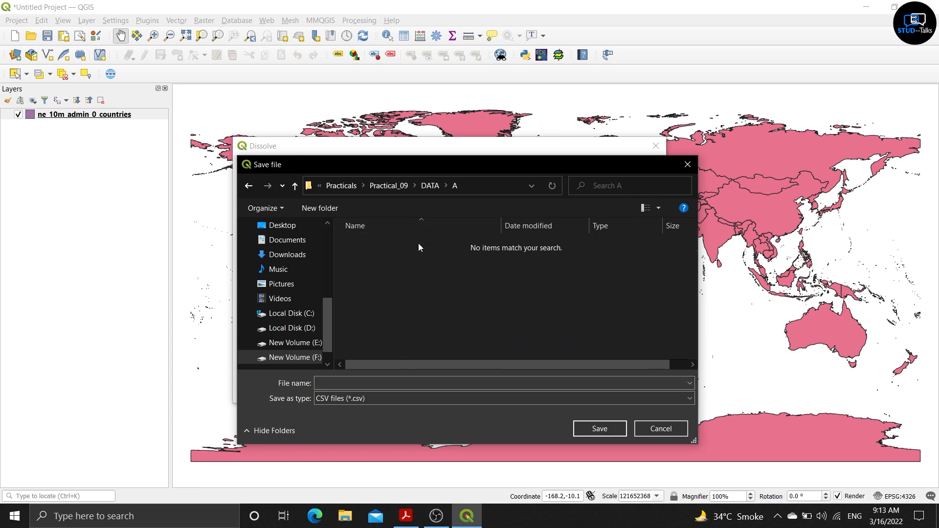
pyautogui.click(409, 382)
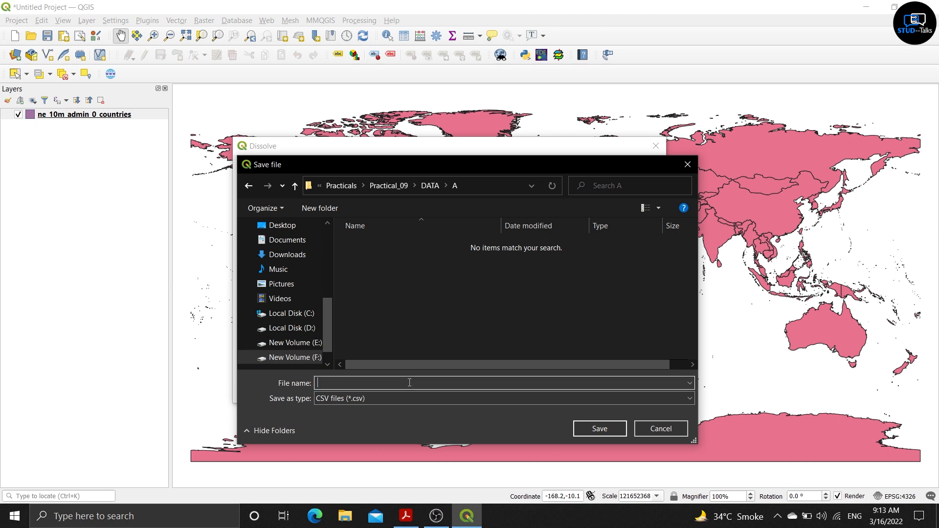
pyautogui.write('continents')
pyautogui.click(392, 398)
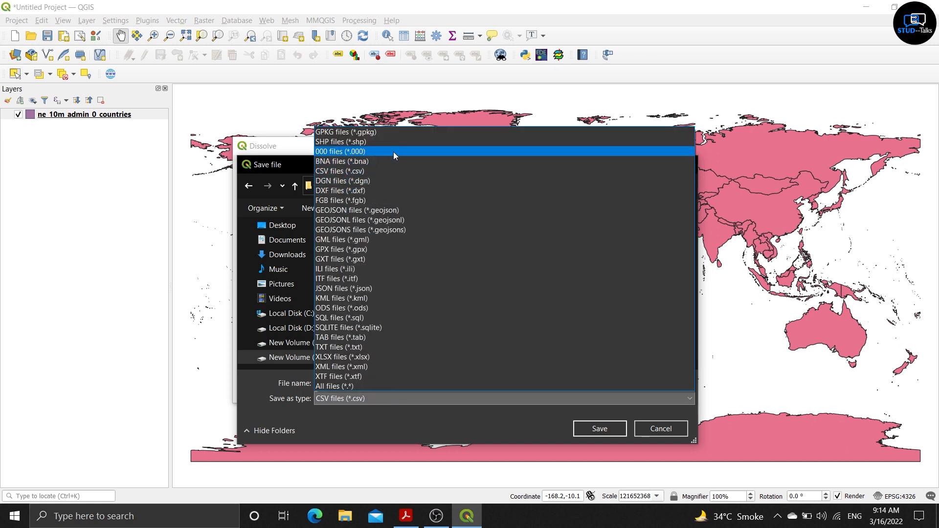
pyautogui.click(397, 142)
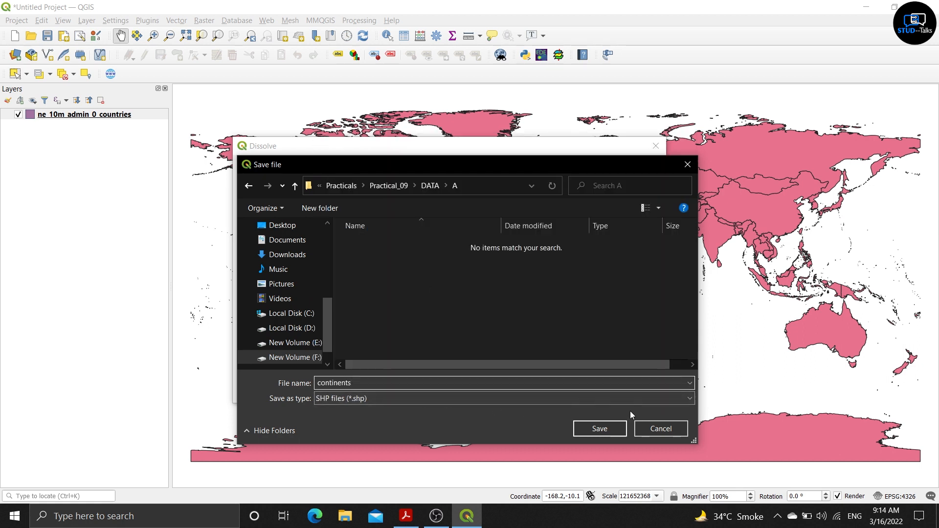
pyautogui.click(599, 429)
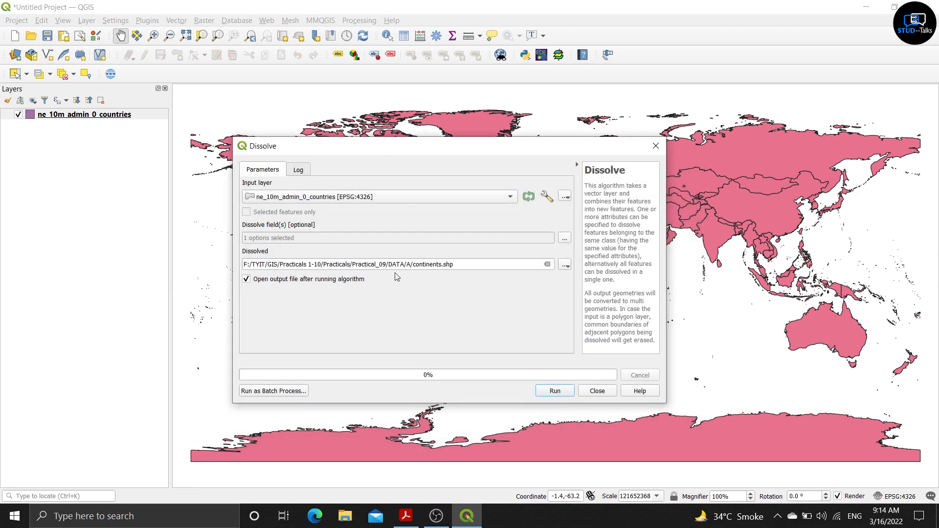
pyautogui.click(555, 391)
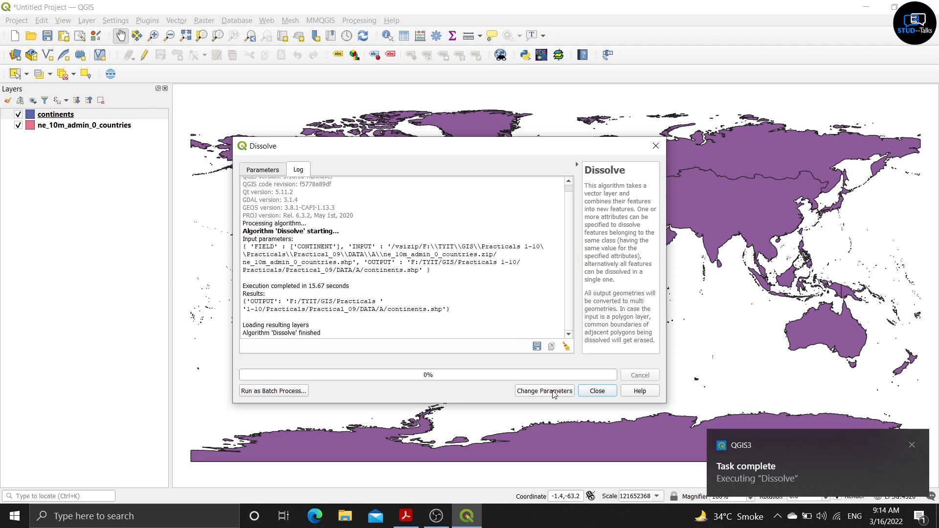
pyautogui.click(596, 391)
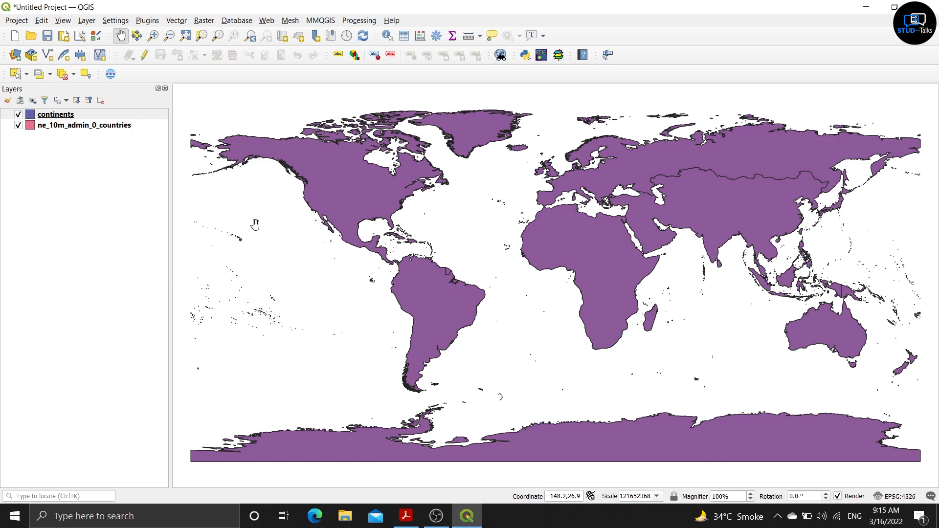
# Select Africa on the continents layer and set up an export of only the selected feature in ESRI Shapefile format
pyautogui.click(17, 76)
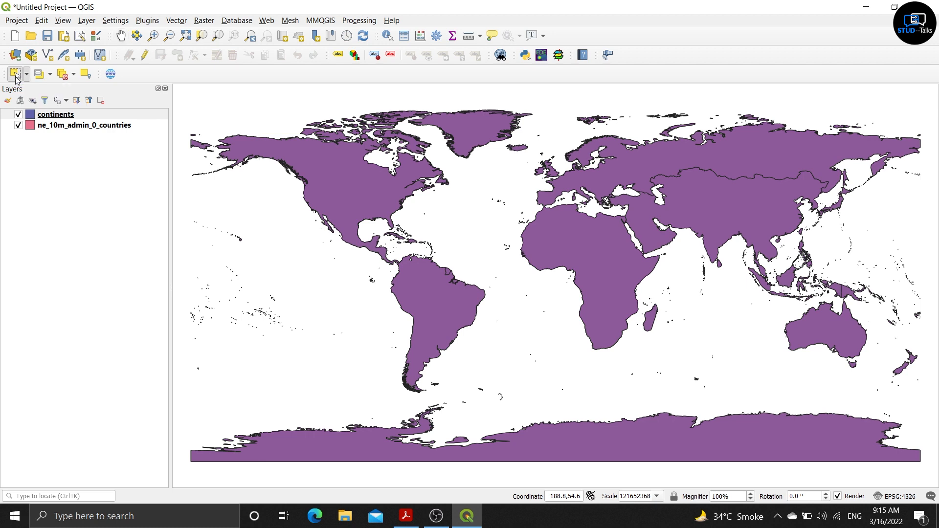
pyautogui.click(620, 281)
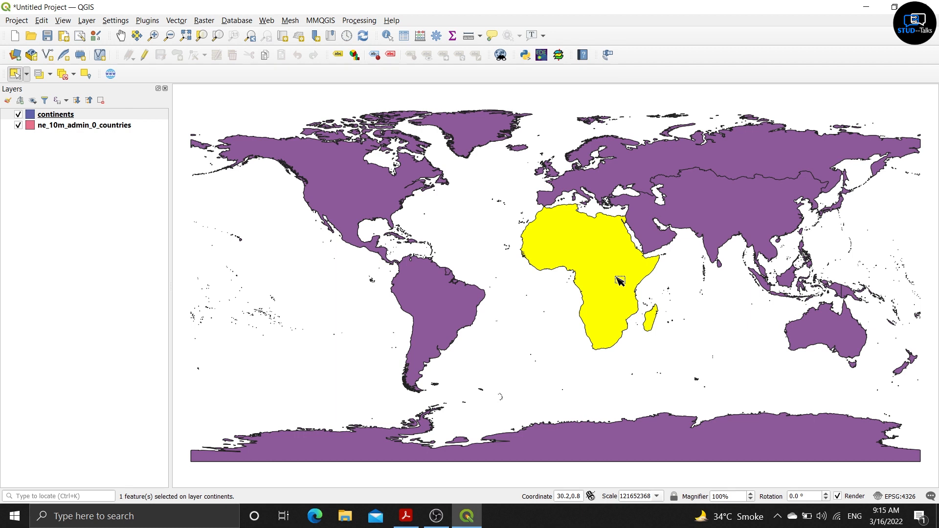
pyautogui.rightClick(124, 114)
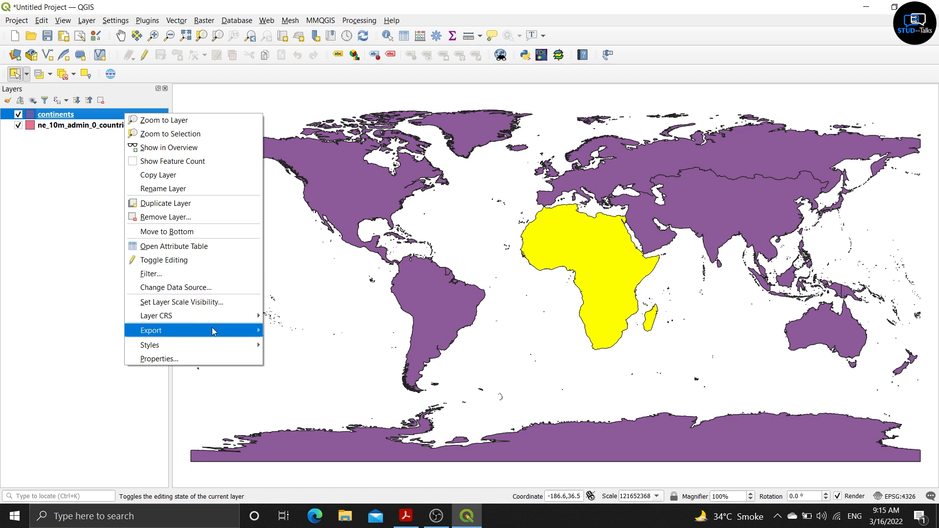
pyautogui.moveTo(224, 331)
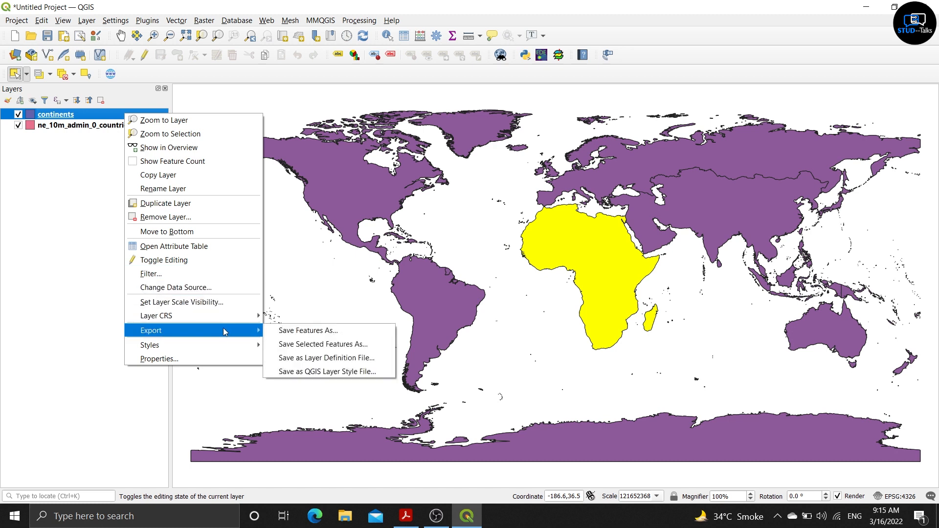
pyautogui.click(337, 345)
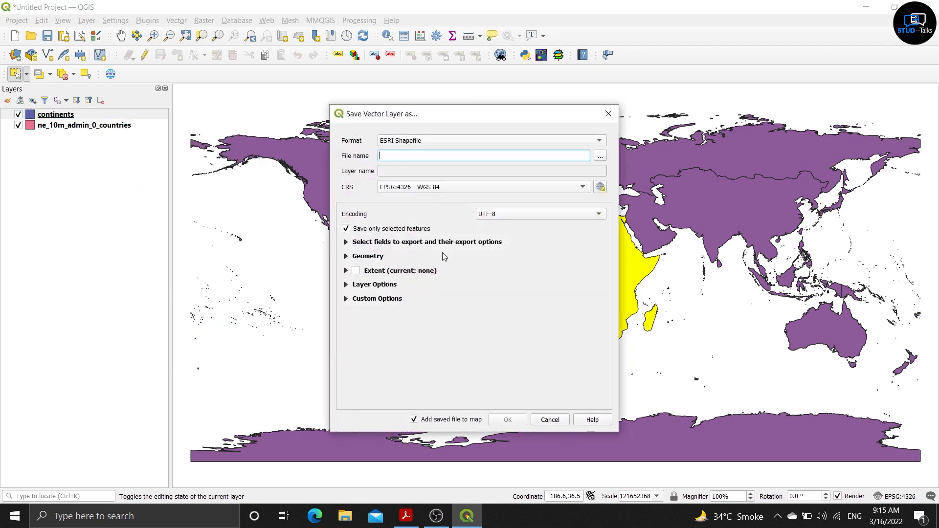
pyautogui.click(484, 142)
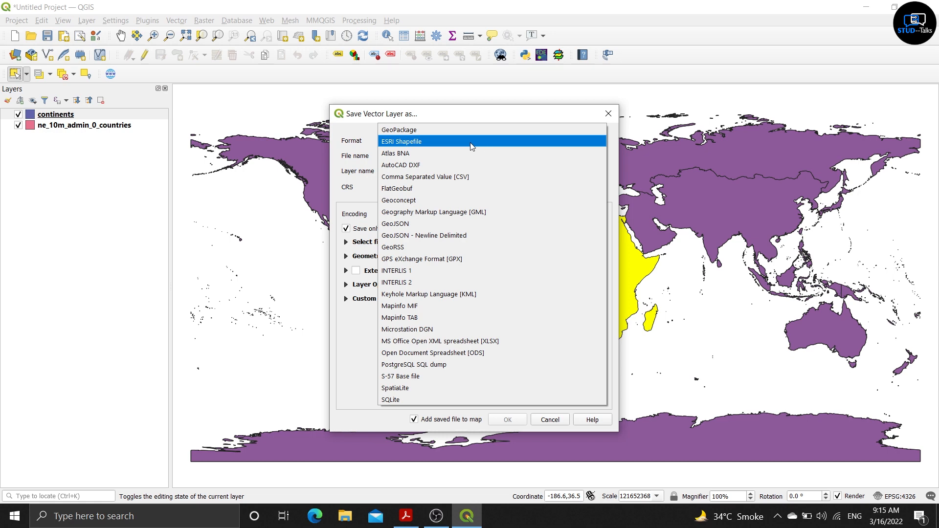
pyautogui.click(472, 143)
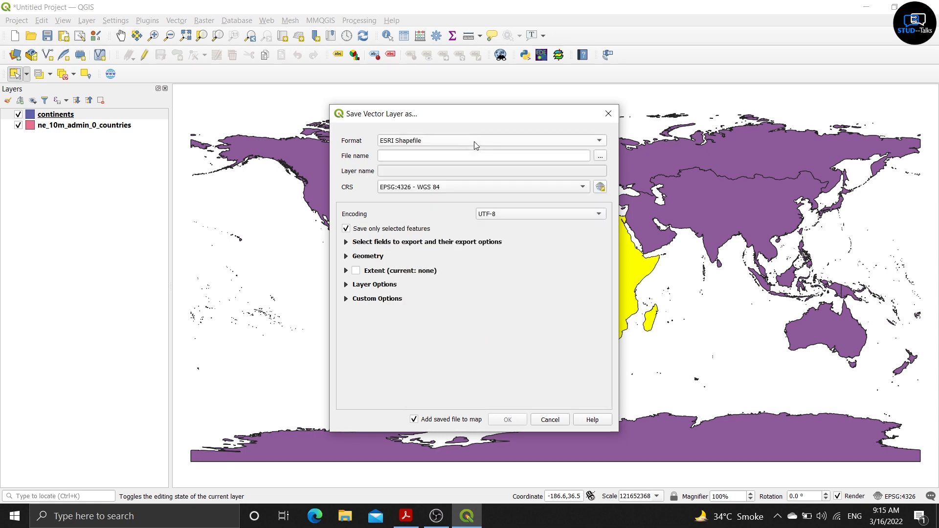
# Name the export file africa in Practical_09/DATA/A and save the selected feature as a new layer
pyautogui.click(600, 157)
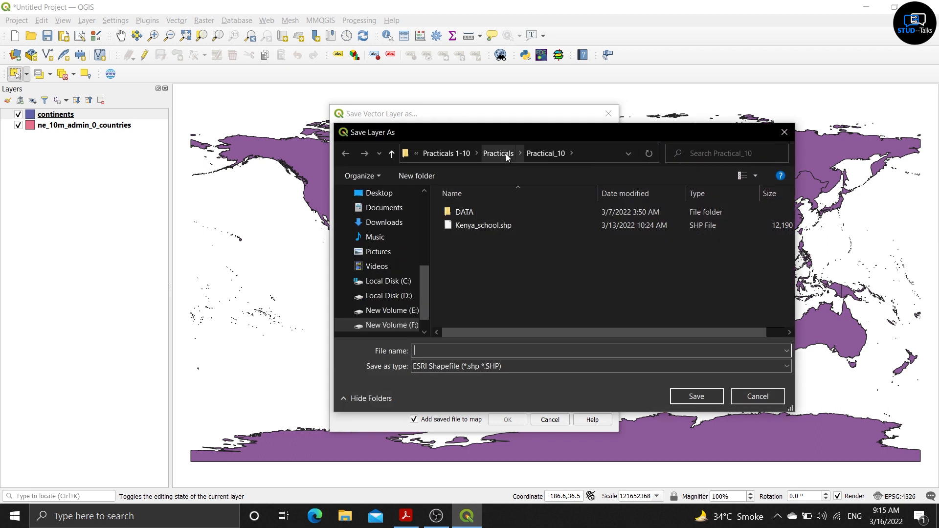
pyautogui.click(506, 154)
pyautogui.click(504, 307)
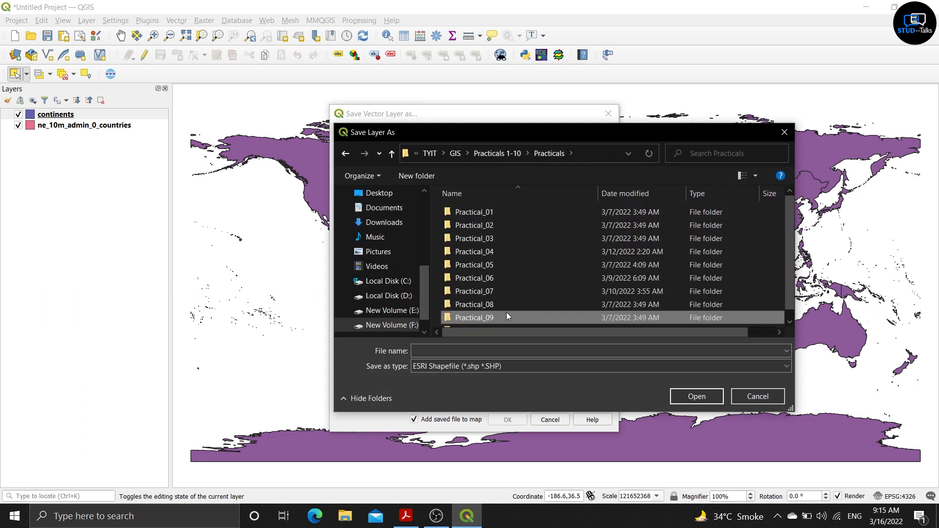
pyautogui.doubleClick(506, 316)
pyautogui.doubleClick(491, 211)
pyautogui.doubleClick(491, 211)
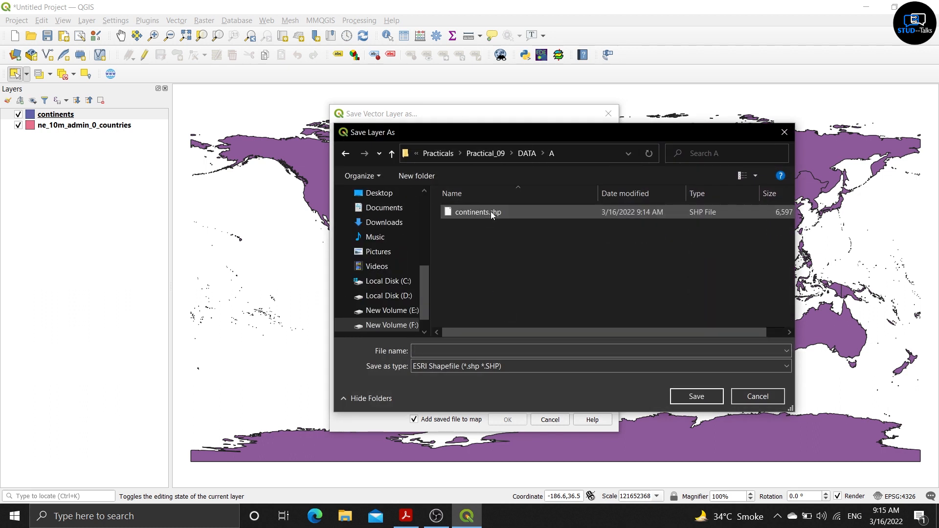
pyautogui.click(515, 348)
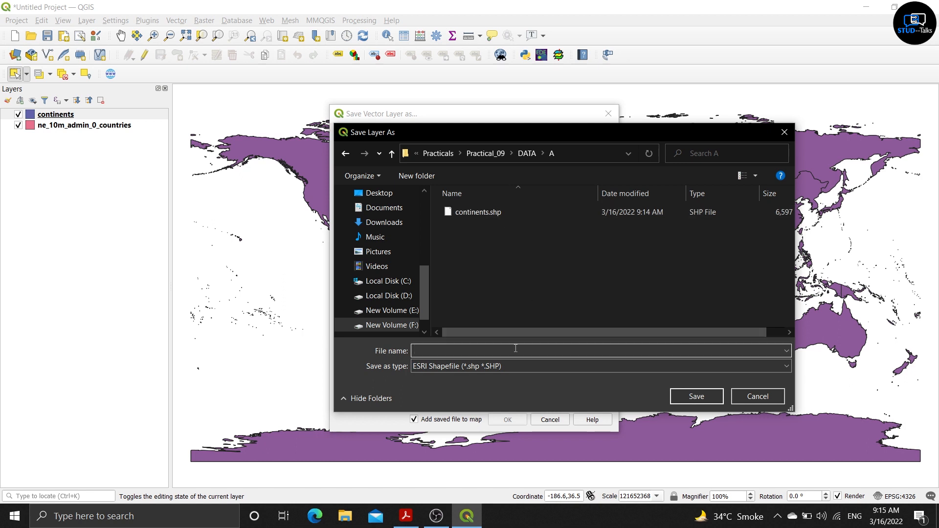
pyautogui.write('africa')
pyautogui.click(714, 396)
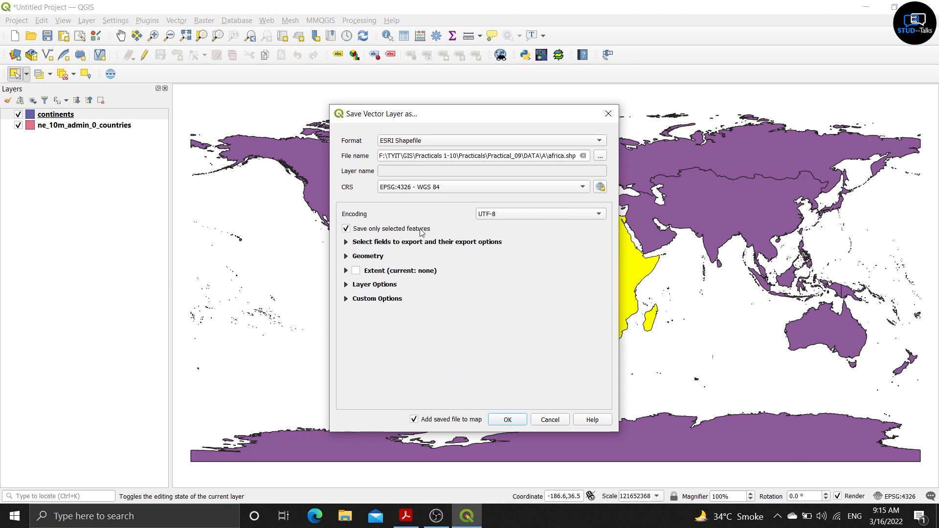
pyautogui.click(511, 419)
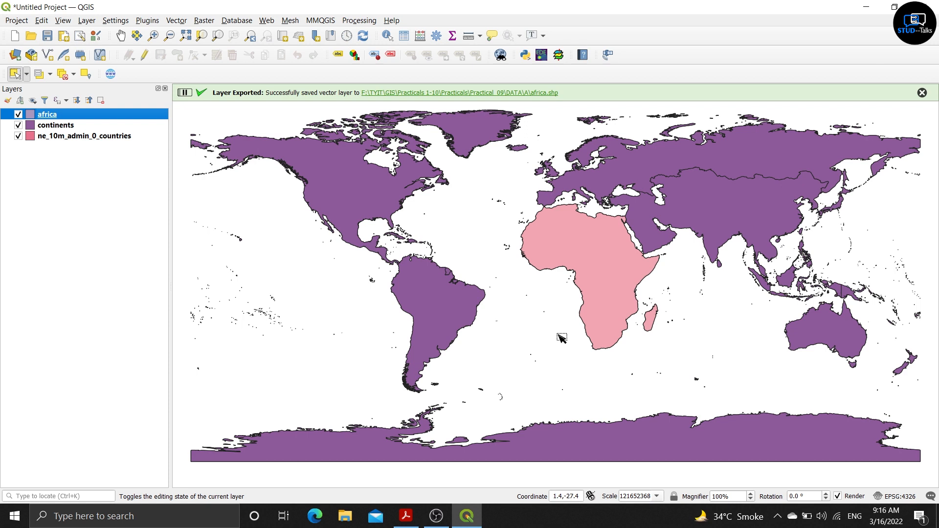
# Hide the ne_10m_admin_0_countries and continents layers so that only africa is displayed
pyautogui.click(19, 136)
pyautogui.click(18, 125)
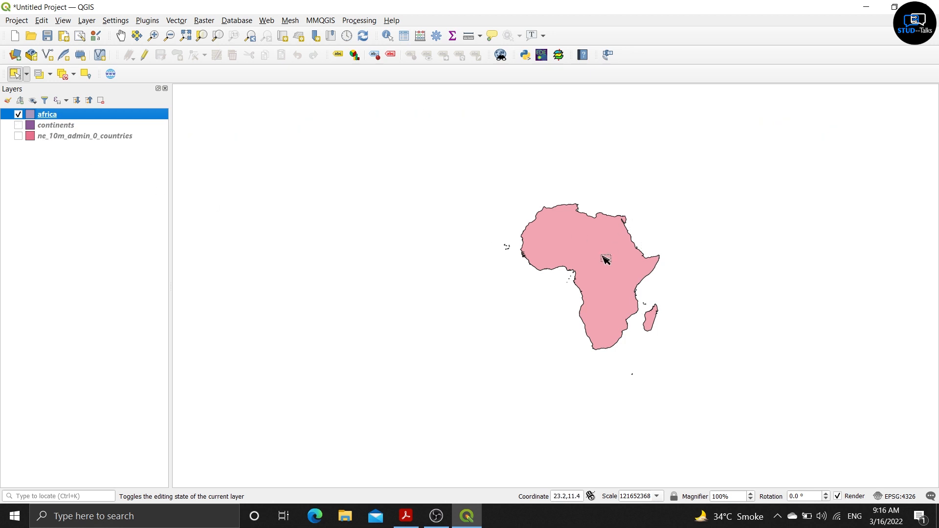
pyautogui.click(121, 39)
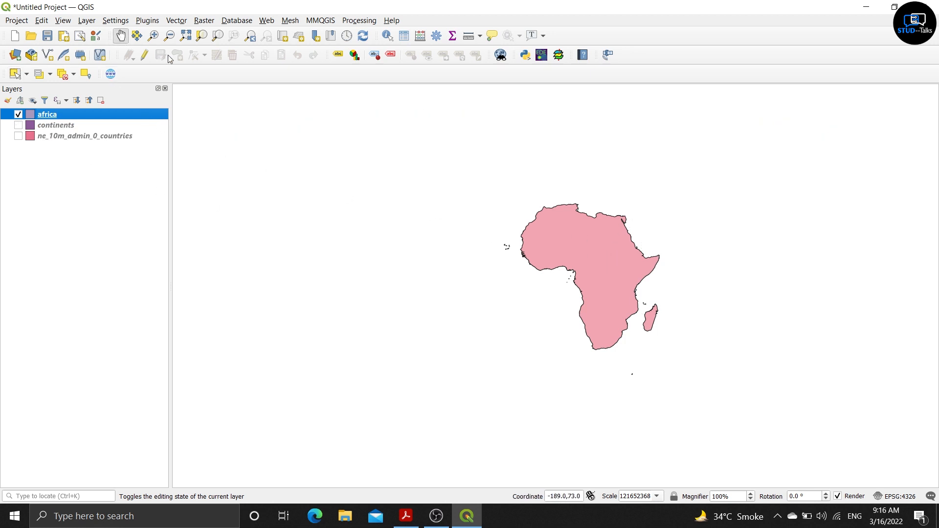
pyautogui.moveTo(585, 254); pyautogui.dragTo(495, 237)
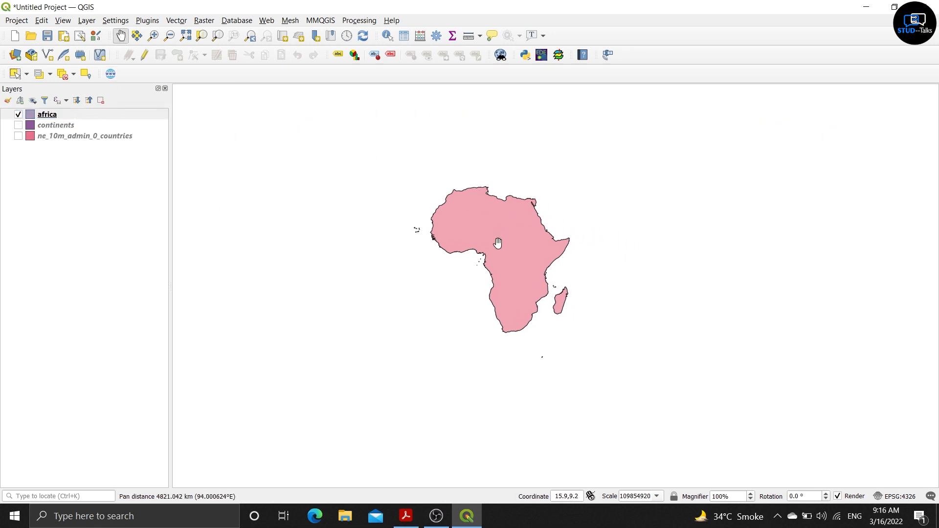
# Change the africa layer's fill colour to green
pyautogui.click(90, 118)
pyautogui.rightClick(90, 118)
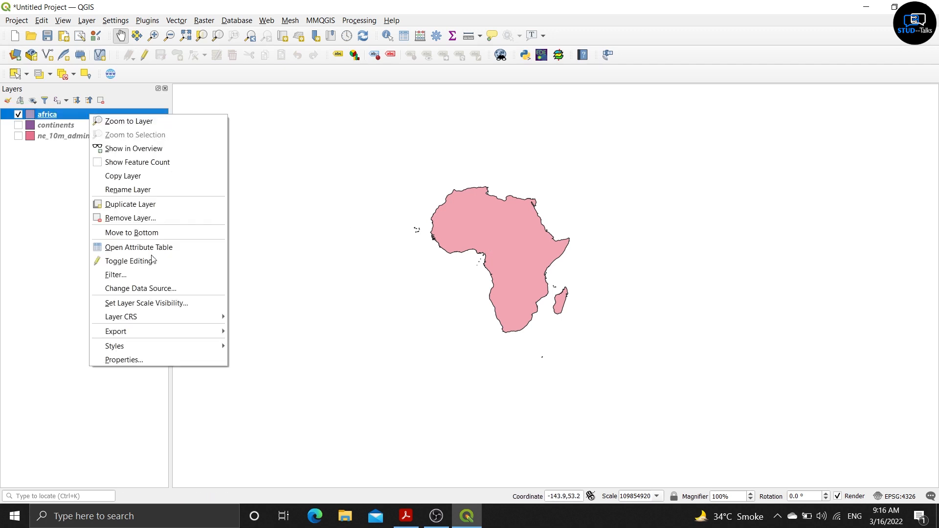
pyautogui.moveTo(202, 346)
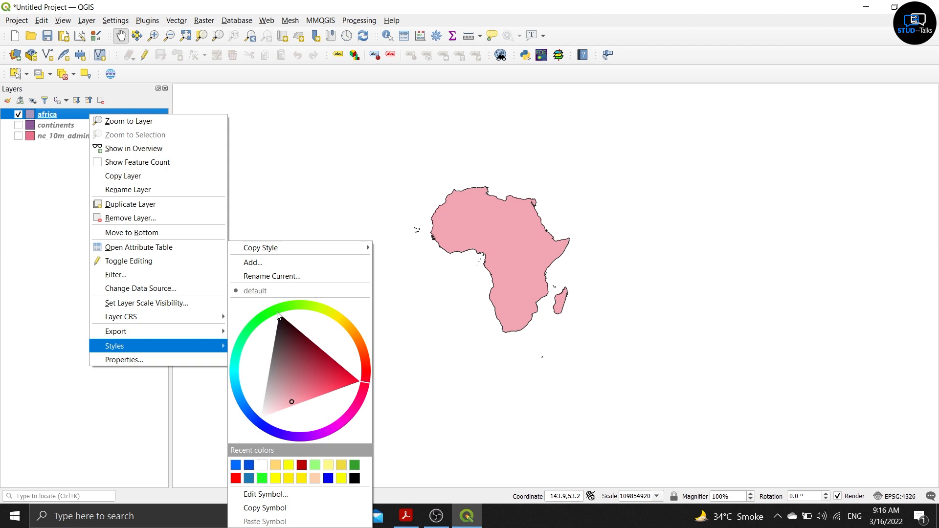
pyautogui.click(255, 313)
pyautogui.moveTo(254, 321); pyautogui.dragTo(244, 333)
pyautogui.moveTo(317, 360)
pyautogui.mouseDown()
pyautogui.moveTo(292, 366)
pyautogui.moveTo(279, 386)
pyautogui.moveTo(271, 360)
pyautogui.mouseUp()
pyautogui.click(409, 322)
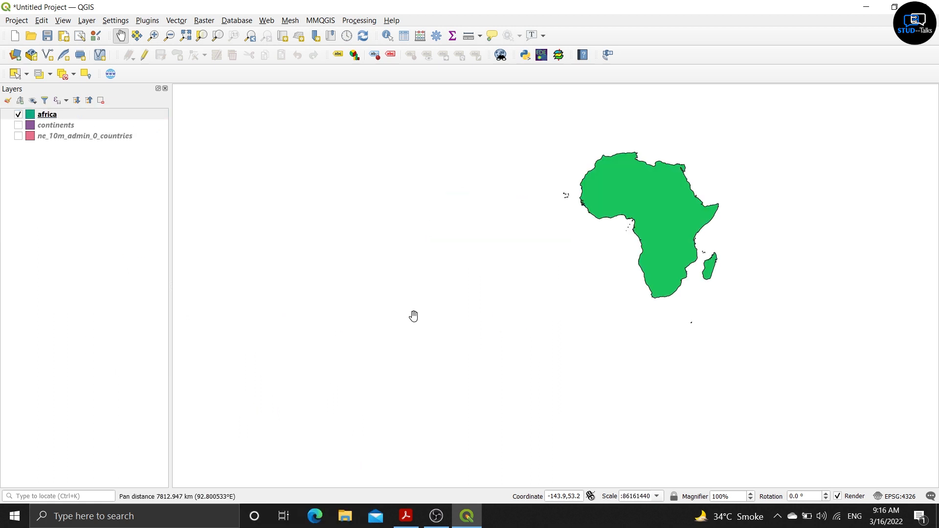
pyautogui.moveTo(643, 207); pyautogui.dragTo(494, 263)
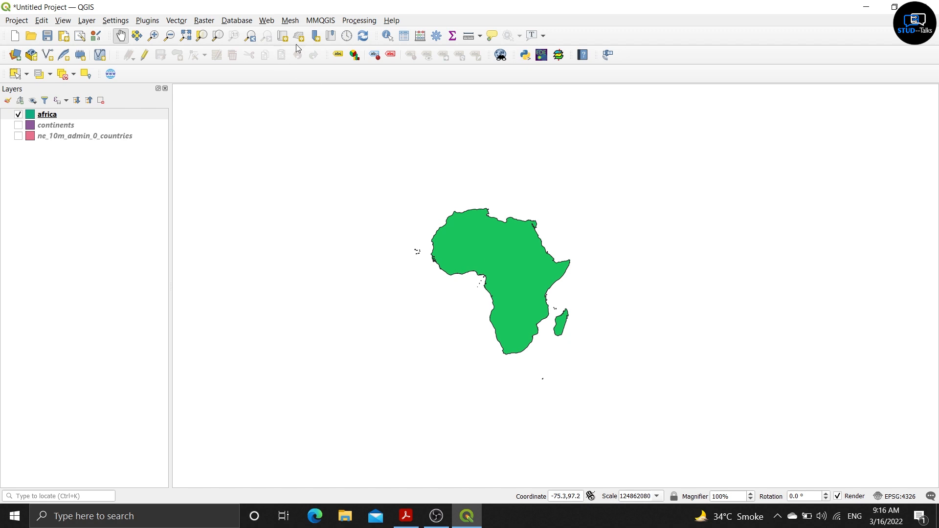
# Find the Vector overlay Clip algorithm in the Processing Toolbox and open it as a batch process
pyautogui.click(367, 23)
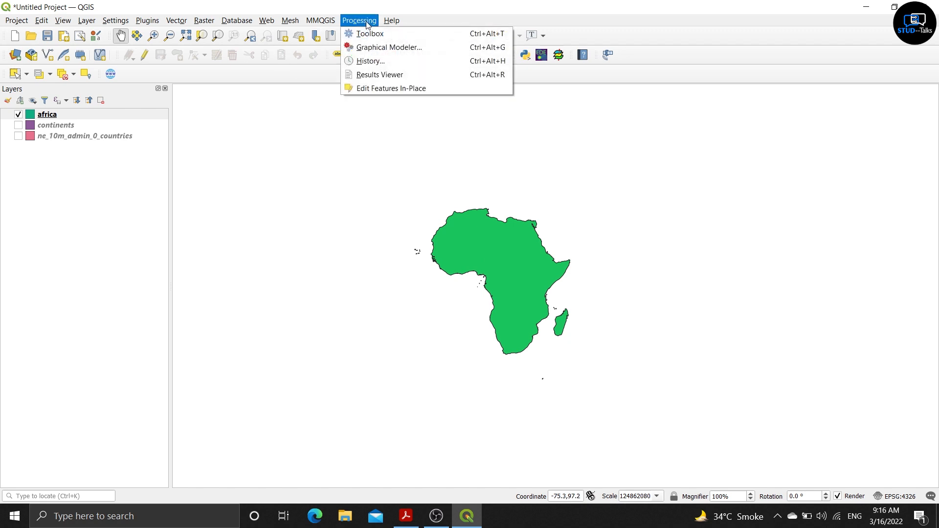
pyautogui.click(464, 35)
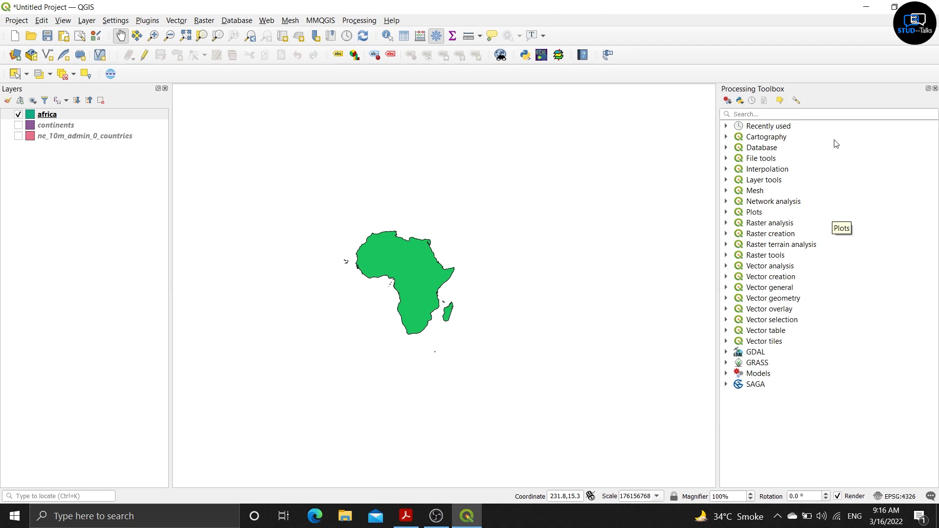
pyautogui.click(798, 115)
pyautogui.write('clip')
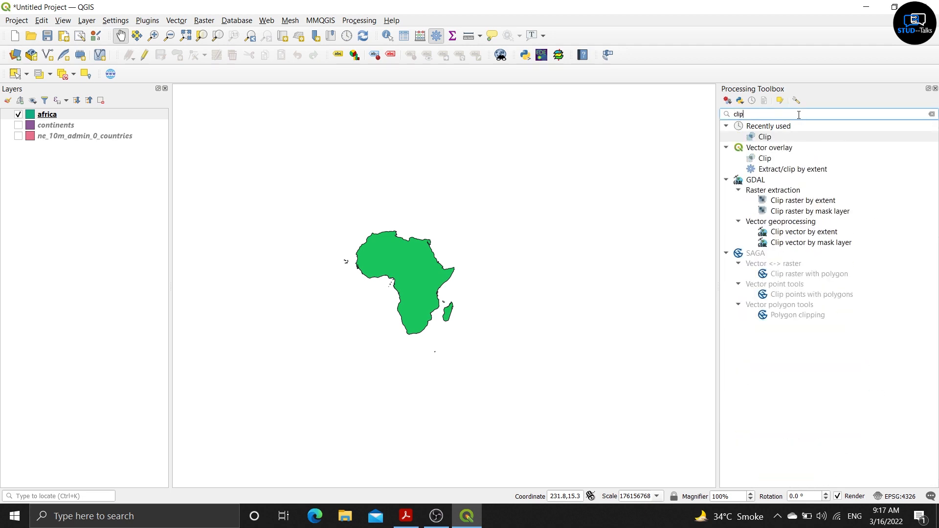
pyautogui.click(779, 160)
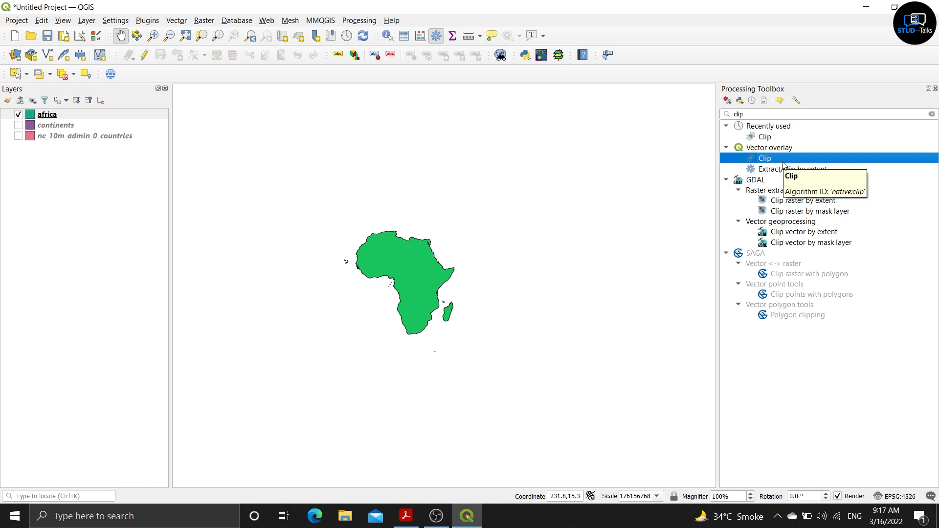
pyautogui.rightClick(783, 163)
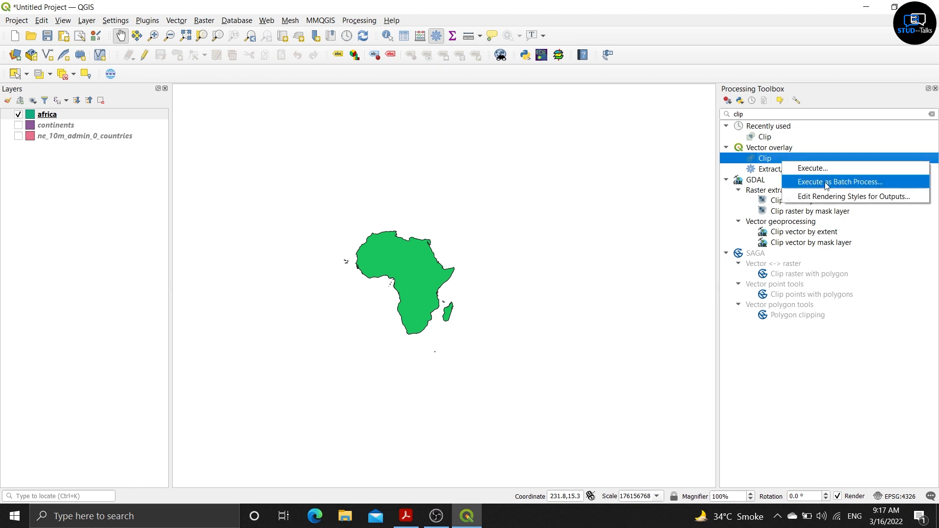
pyautogui.click(851, 186)
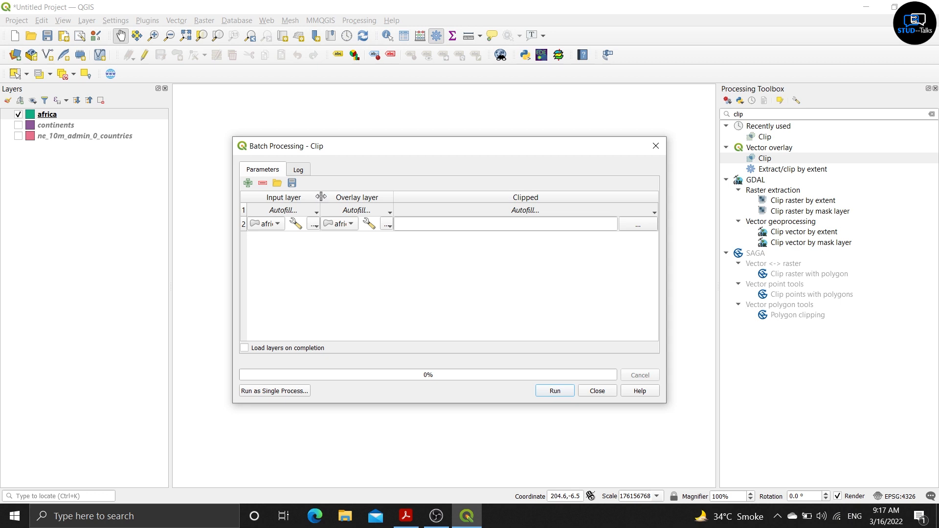
# Widen the Input layer and Overlay layer columns, then enlarge and reposition the Clip batch dialog
pyautogui.moveTo(322, 196); pyautogui.dragTo(392, 203)
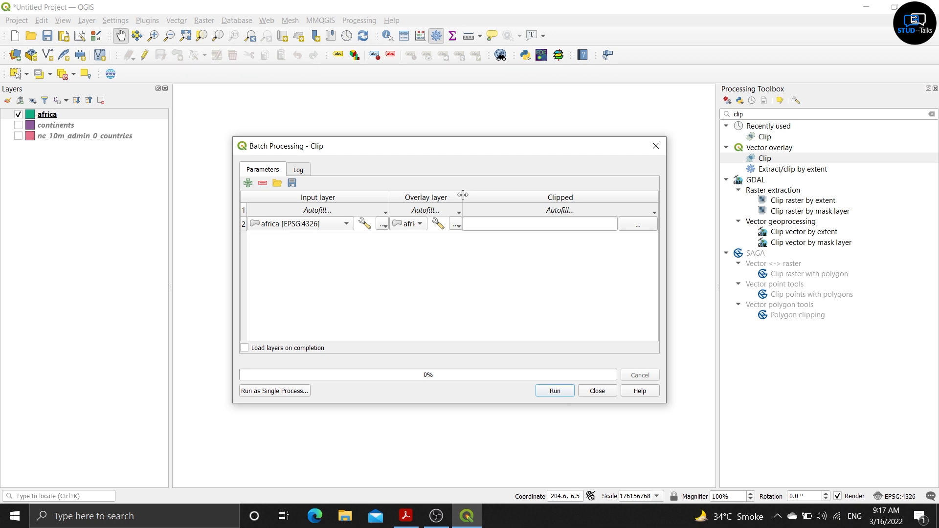
pyautogui.moveTo(462, 194); pyautogui.dragTo(534, 196)
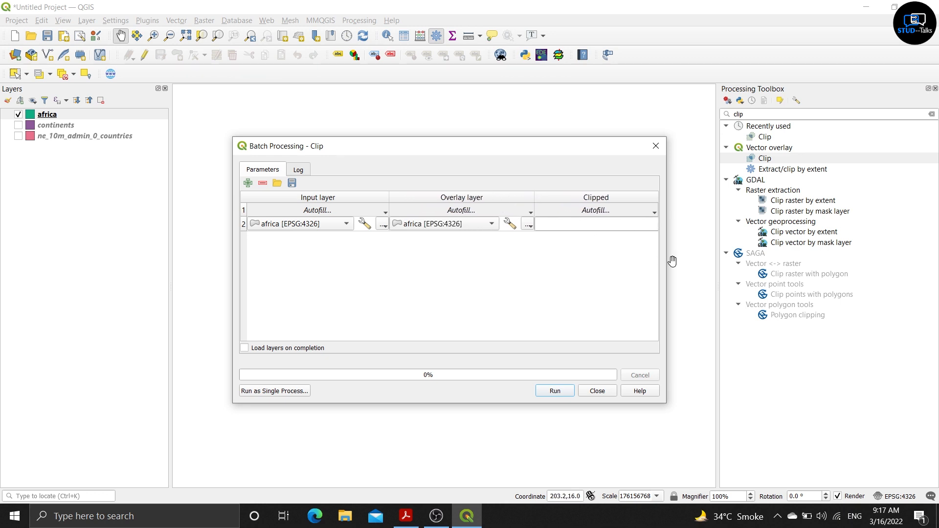
pyautogui.moveTo(668, 404); pyautogui.dragTo(883, 420)
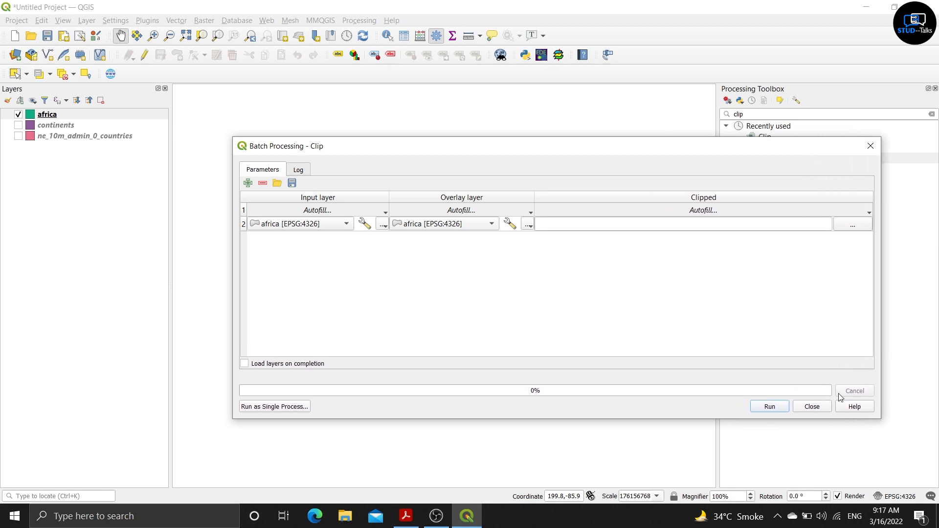
pyautogui.moveTo(534, 192); pyautogui.dragTo(559, 193)
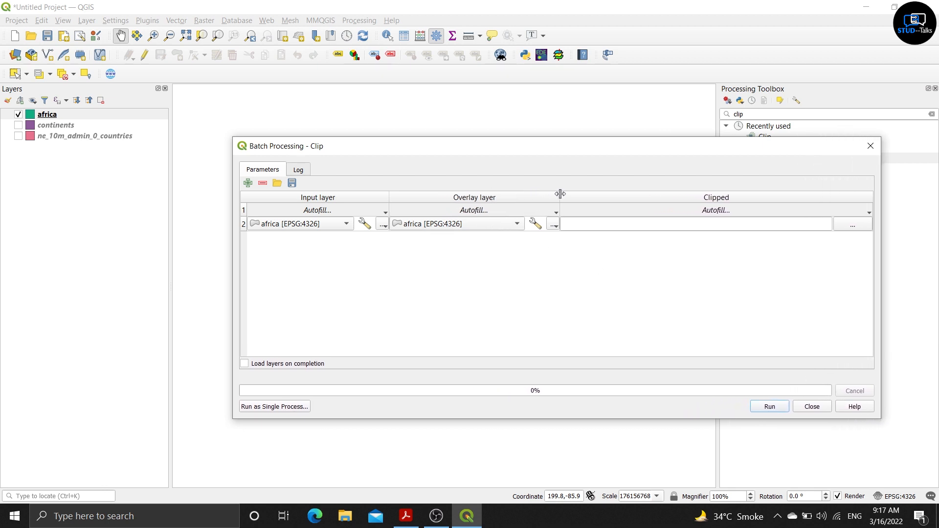
pyautogui.moveTo(540, 151); pyautogui.dragTo(419, 121)
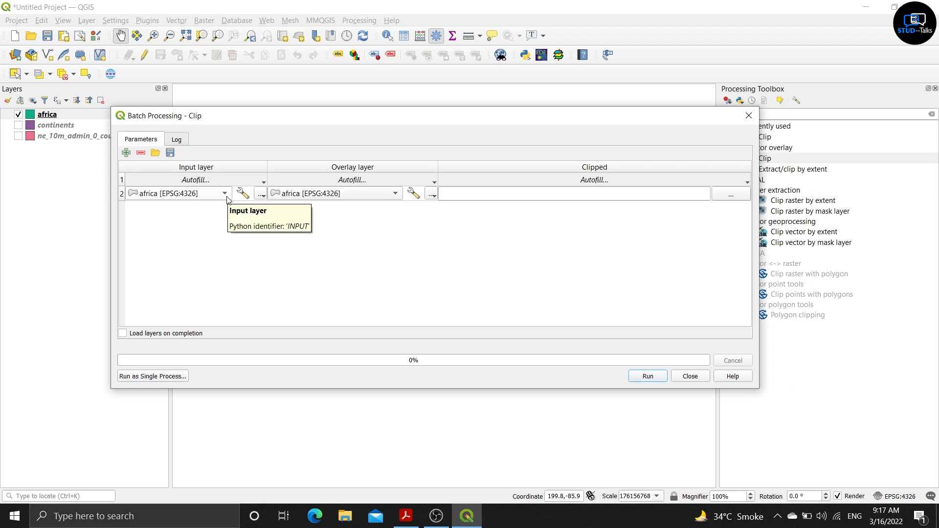
# Browse for the first row's input layer file and open the Practical_09/DATA/A folder
pyautogui.click(261, 194)
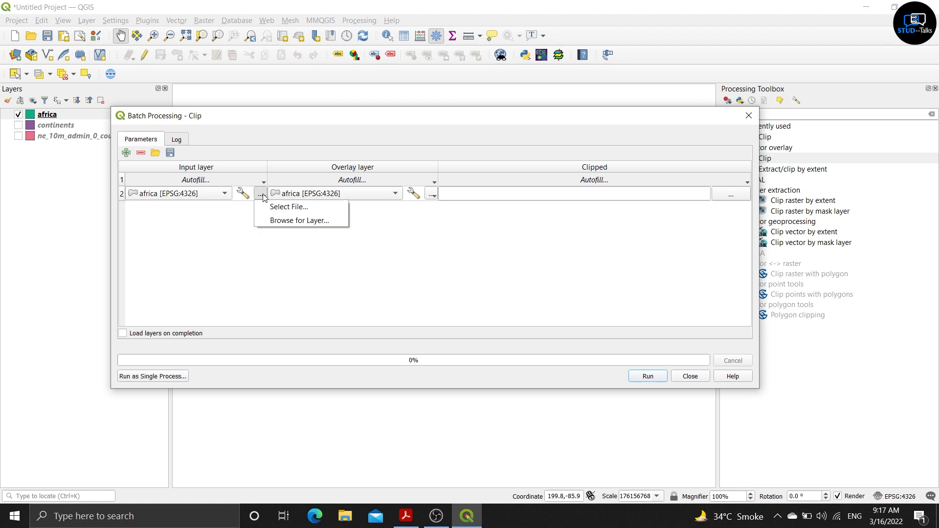
pyautogui.click(267, 212)
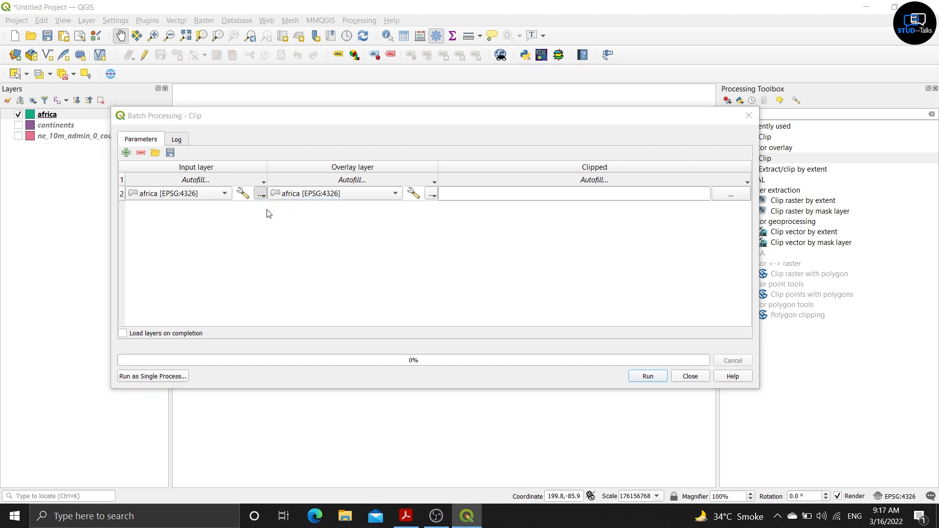
pyautogui.doubleClick(297, 319)
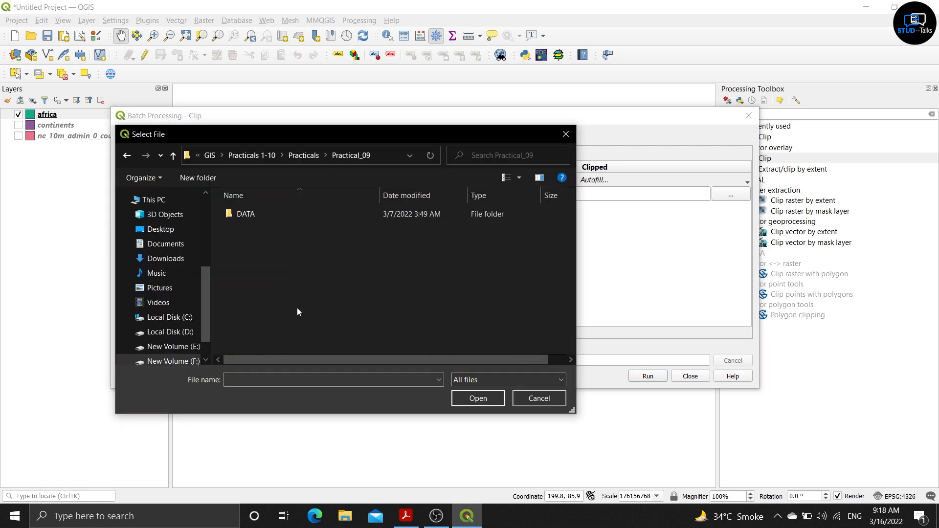
pyautogui.doubleClick(305, 219)
pyautogui.doubleClick(305, 218)
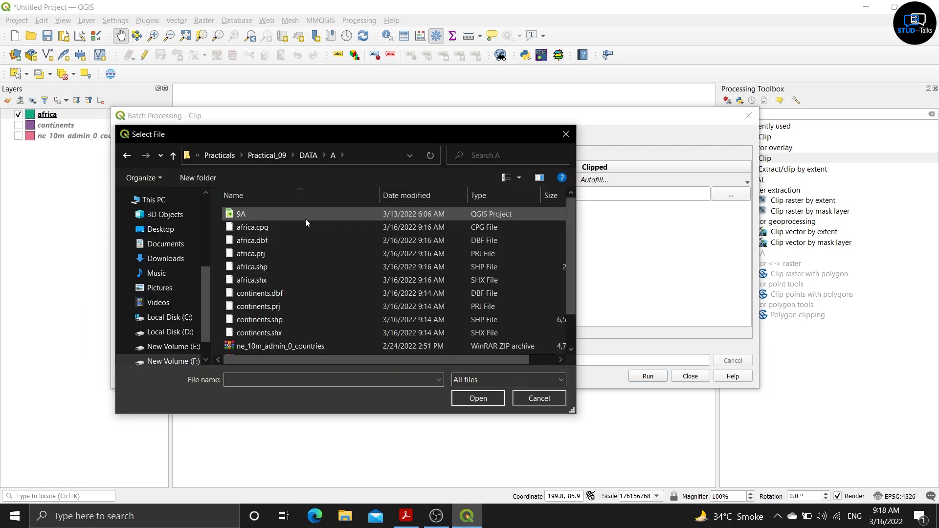
pyautogui.scroll(-1, 303, 251)
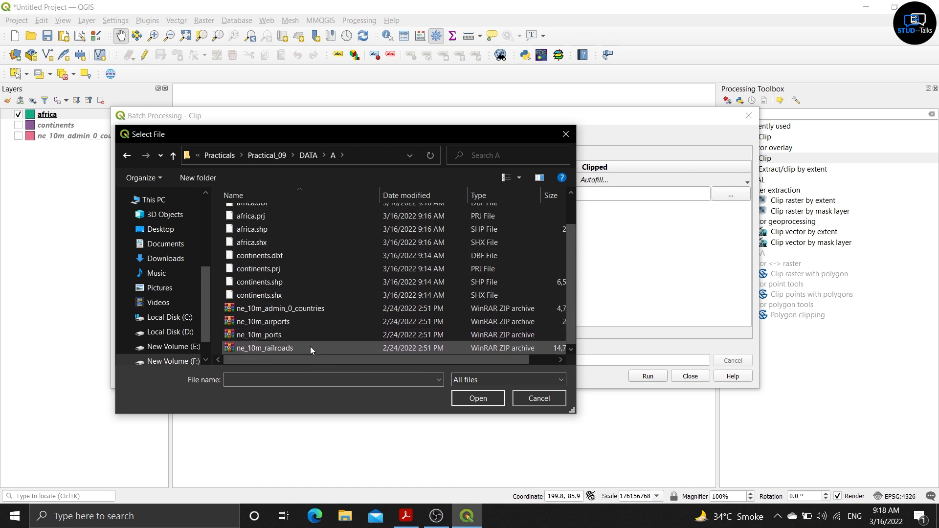
# Extract the ne_10m_airports, ne_10m_ports and ne_10m_railroads archives, each into a folder of its own name
pyautogui.click(314, 321)
pyautogui.rightClick(314, 320)
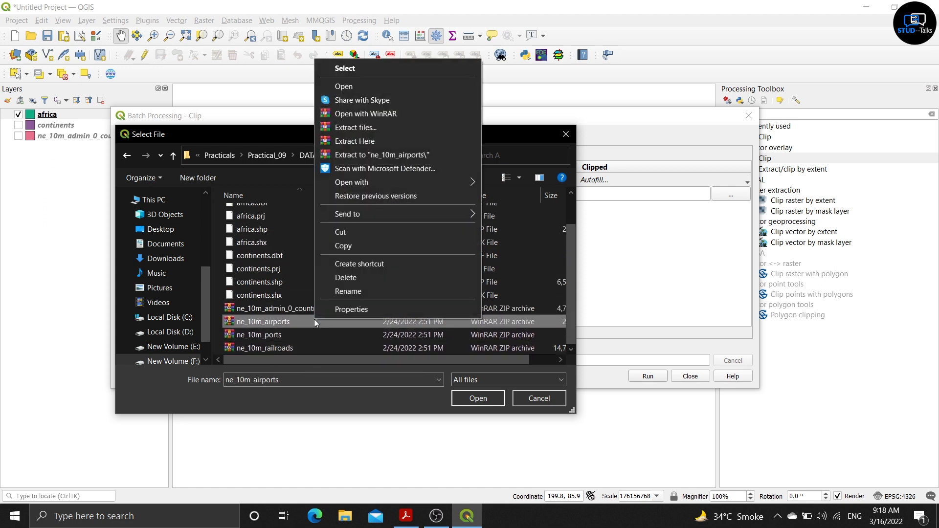
pyautogui.click(376, 159)
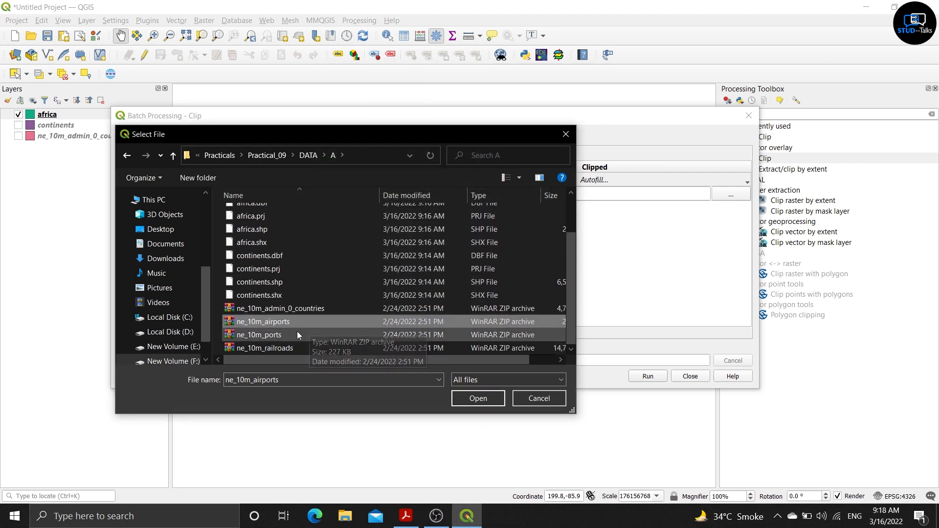
pyautogui.click(309, 335)
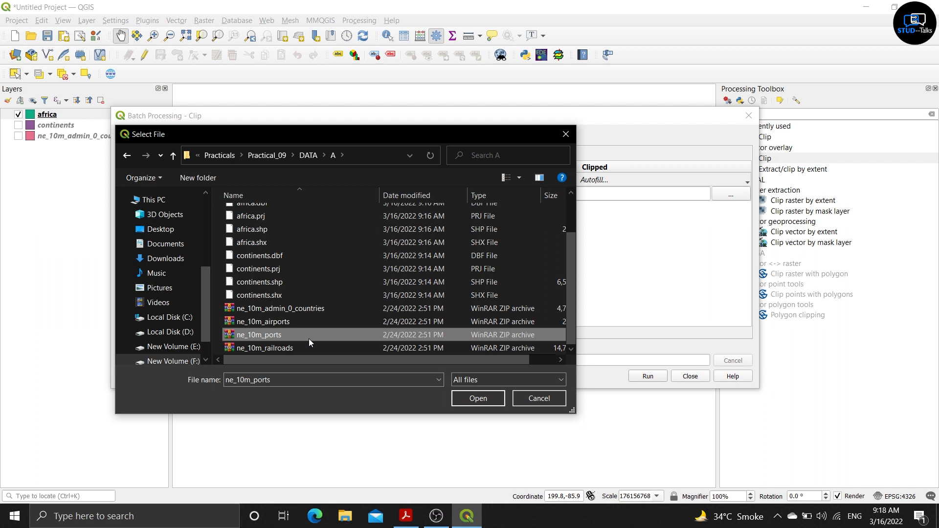
pyautogui.rightClick(309, 338)
pyautogui.click(386, 174)
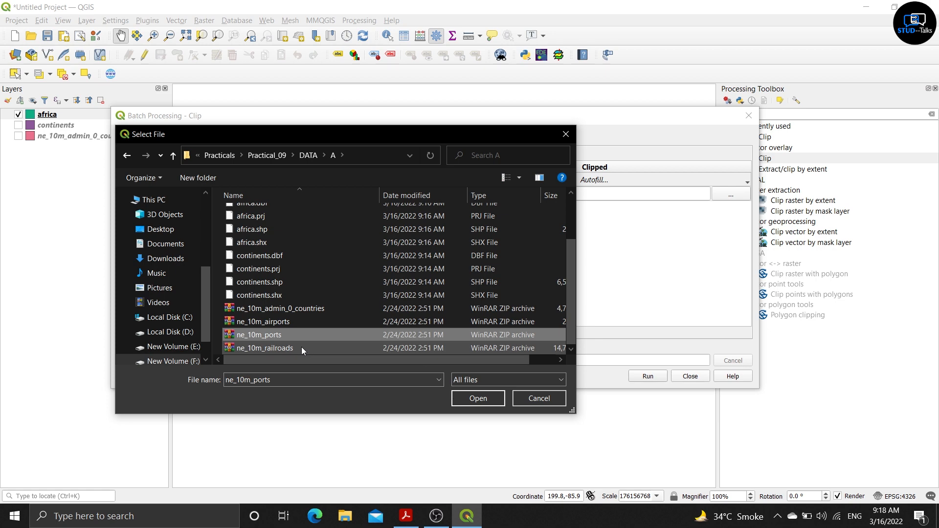
pyautogui.click(301, 347)
pyautogui.rightClick(301, 345)
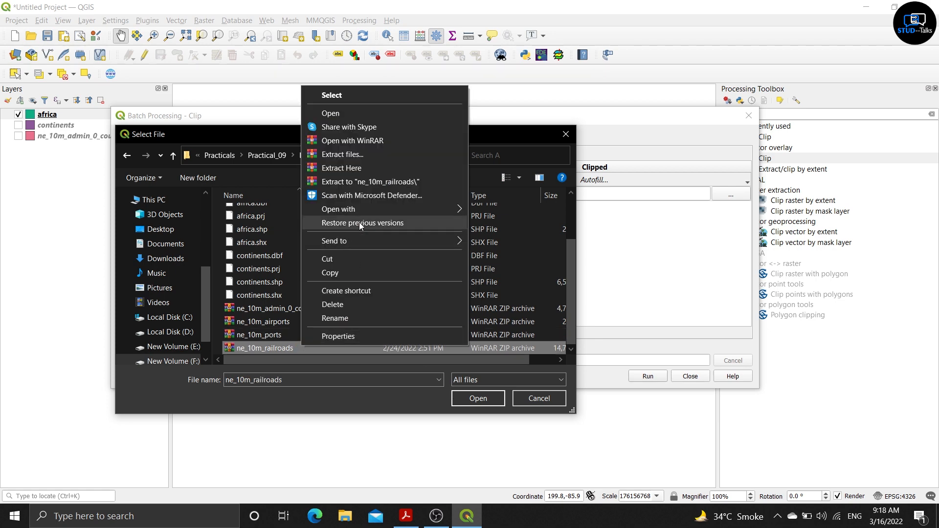
pyautogui.click(374, 181)
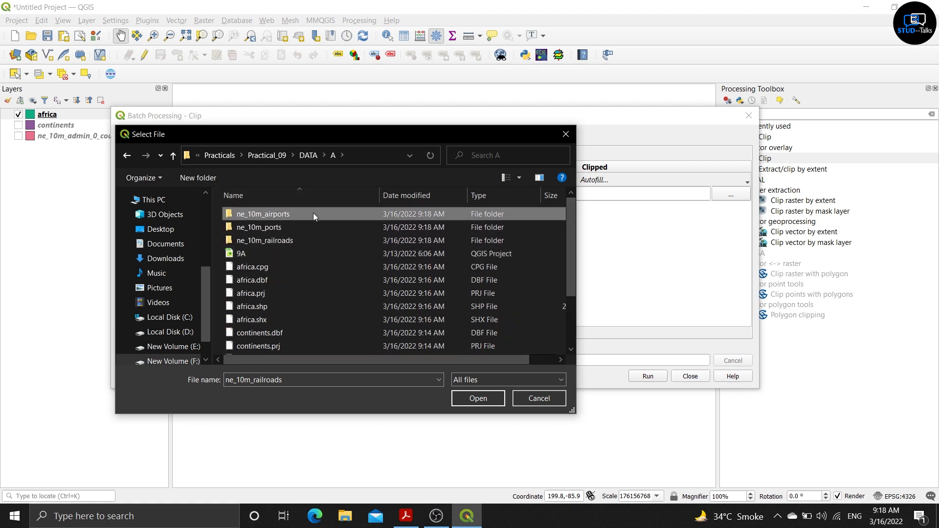
# Load ne_10m_airports.shp from the ne_10m_airports folder as the first row's input layer
pyautogui.doubleClick(313, 213)
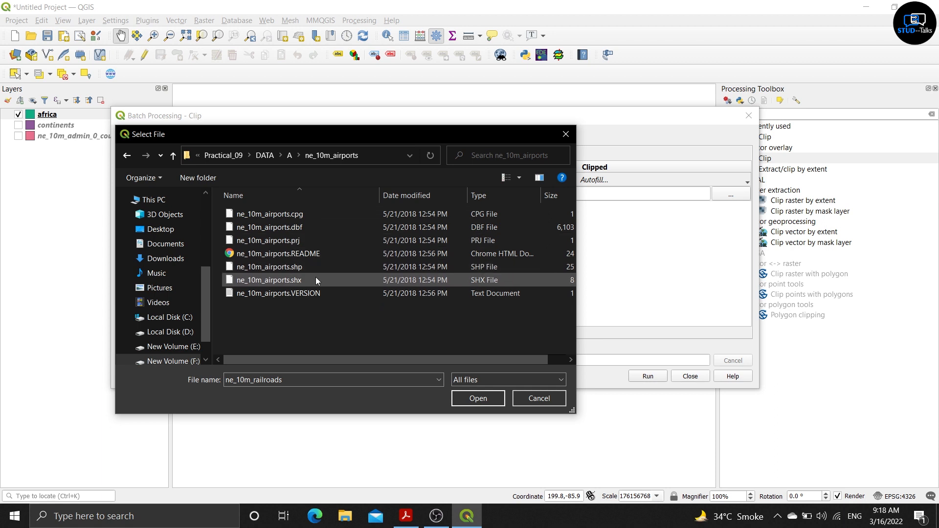
pyautogui.click(338, 270)
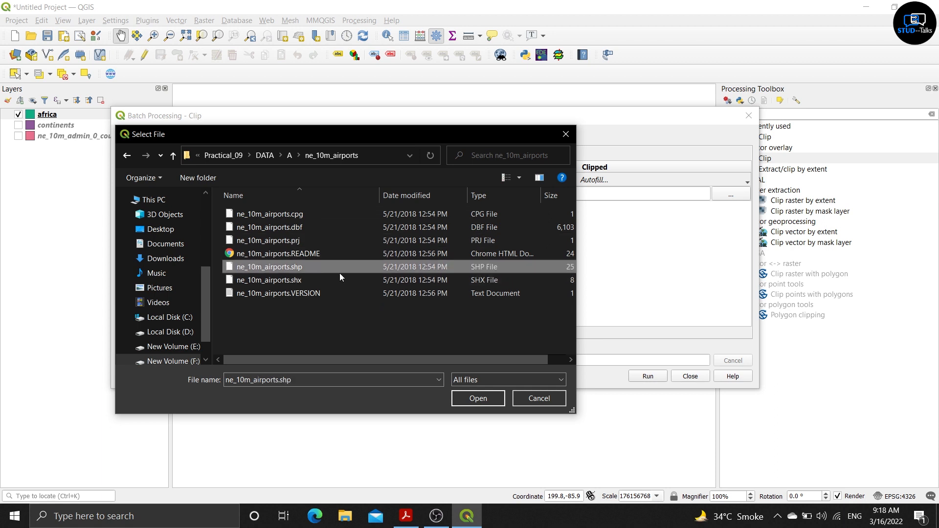
pyautogui.click(487, 396)
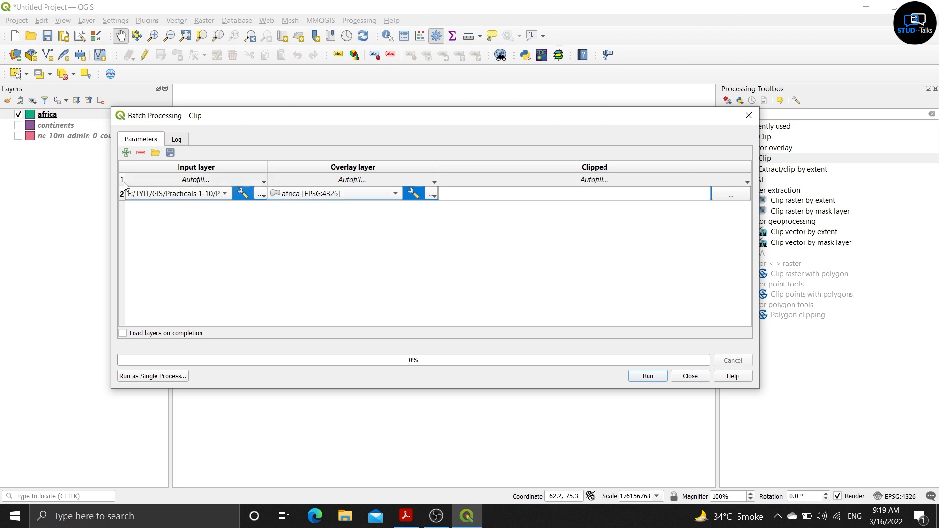
# Add a second batch row and set its input layer to ne_10m_ports.shp from the ne_10m_ports folder
pyautogui.click(127, 153)
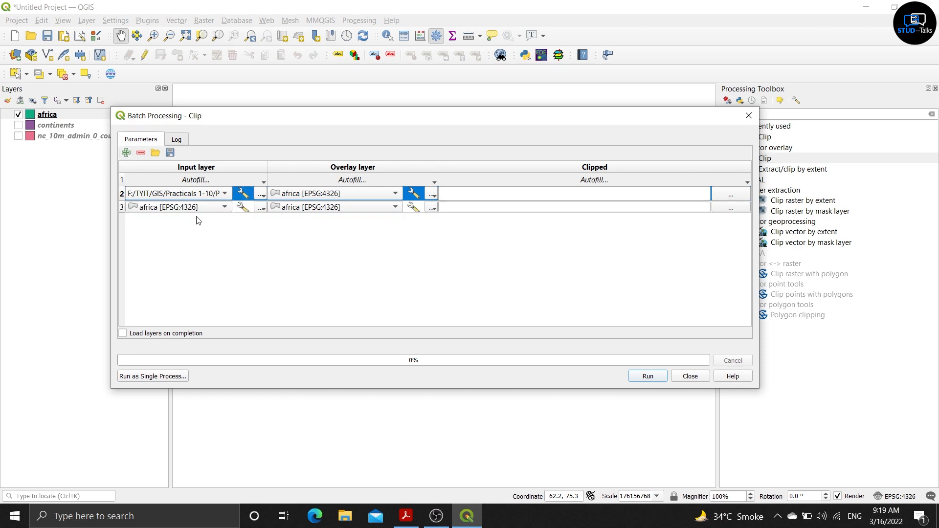
pyautogui.click(262, 208)
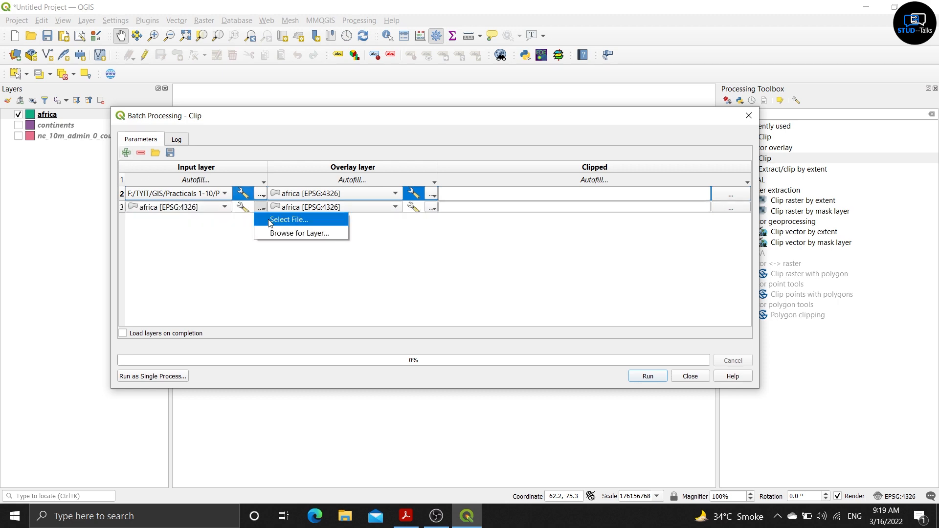
pyautogui.click(268, 219)
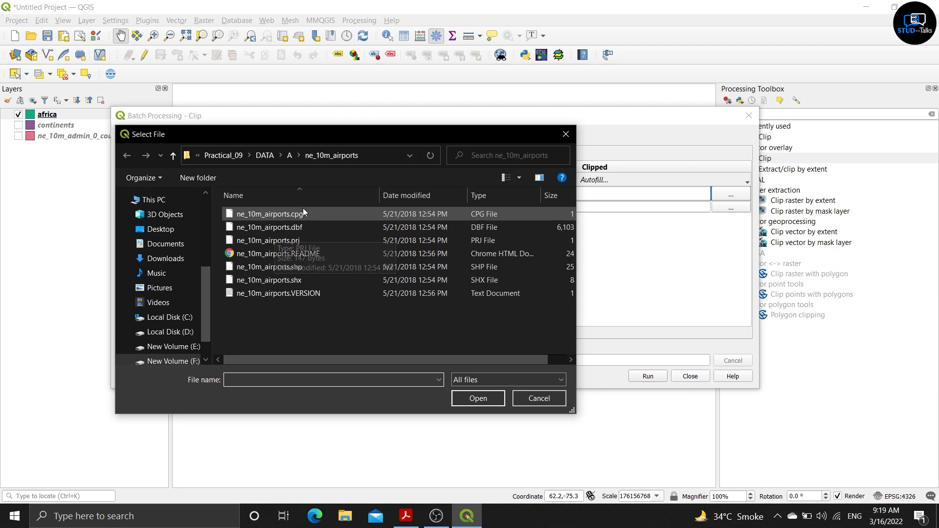
pyautogui.click(288, 153)
pyautogui.doubleClick(280, 225)
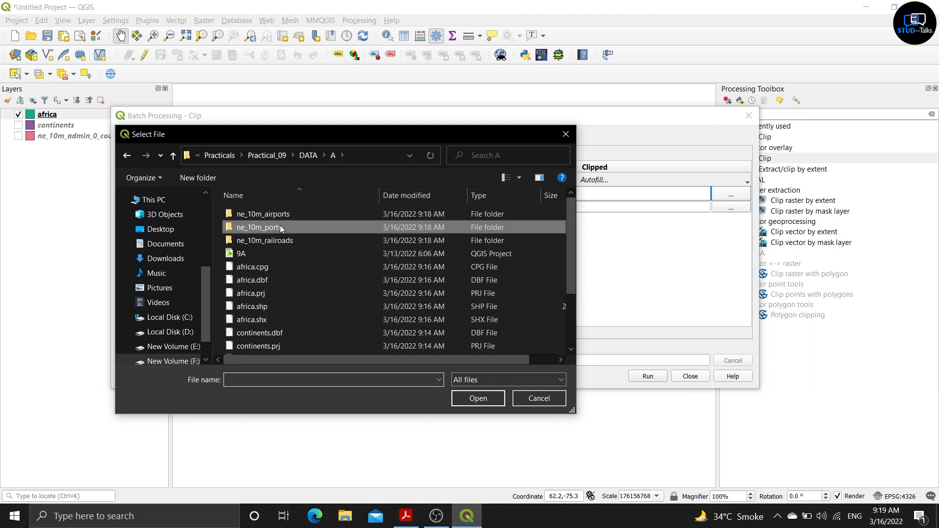
pyautogui.click(324, 267)
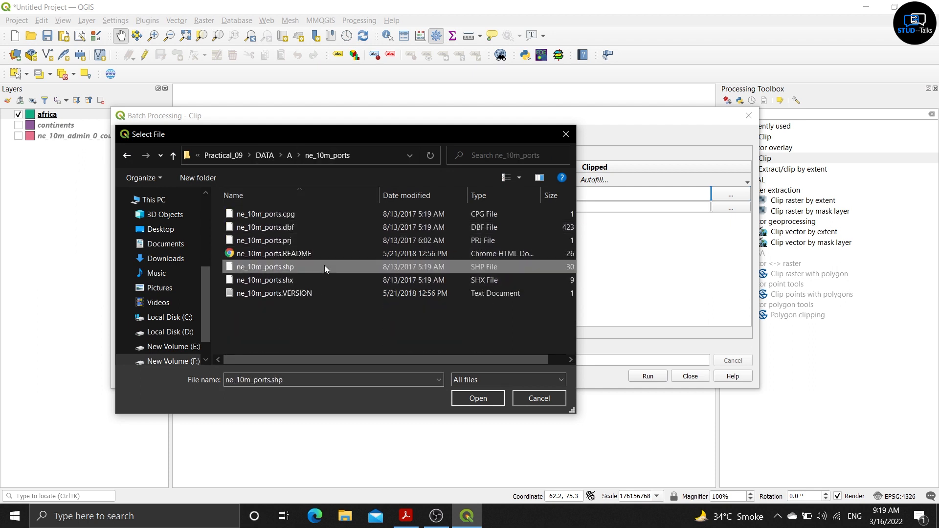
pyautogui.click(480, 399)
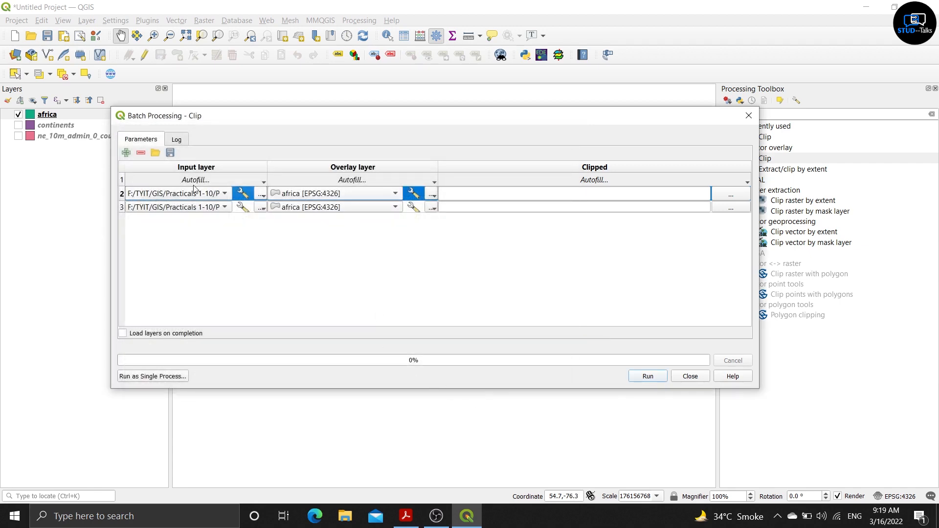
# Add a third batch row and set its input layer to ne_10m_railroads.shp from the ne_10m_railroads folder
pyautogui.click(127, 152)
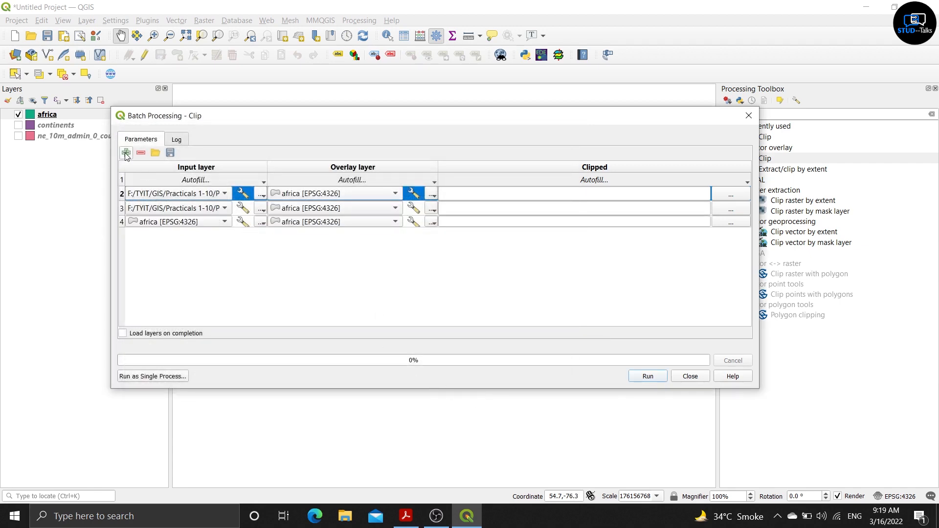
pyautogui.click(261, 222)
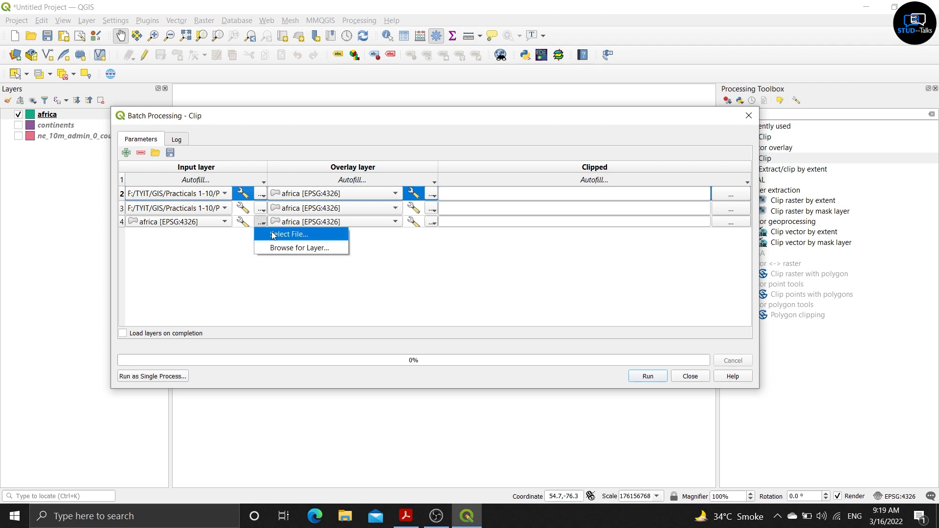
pyautogui.click(273, 235)
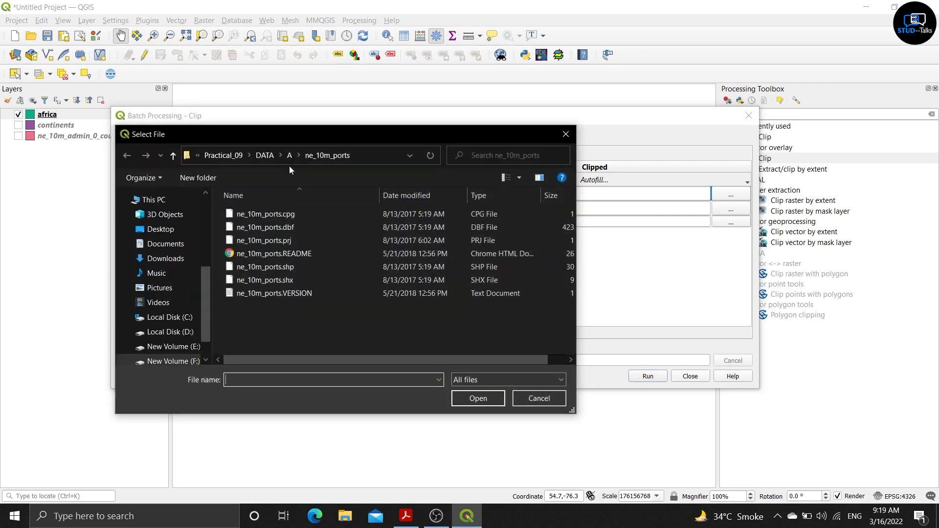
pyautogui.click(288, 156)
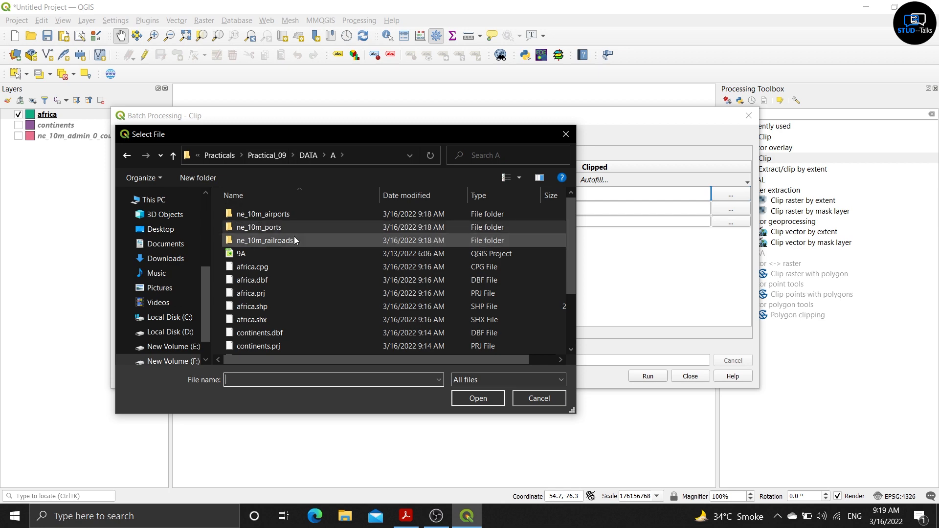
pyautogui.doubleClick(294, 238)
pyautogui.click(299, 267)
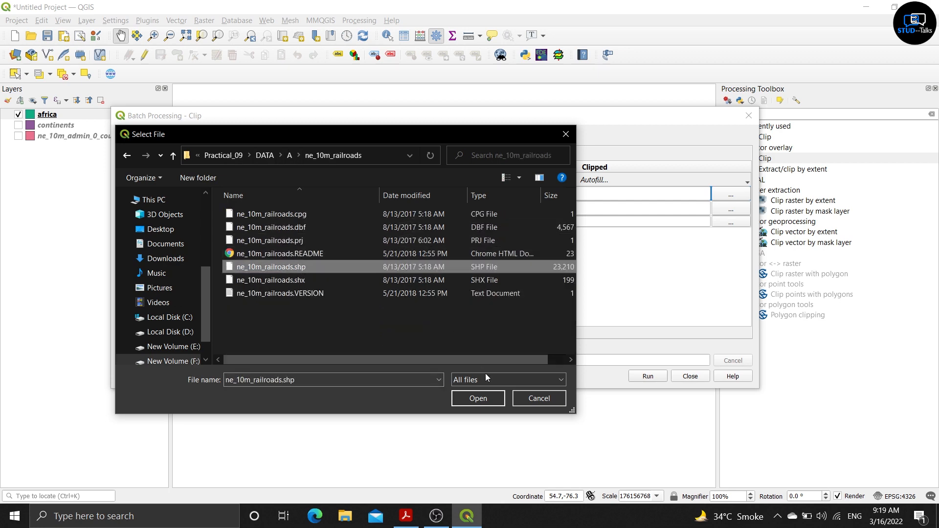
pyautogui.click(478, 399)
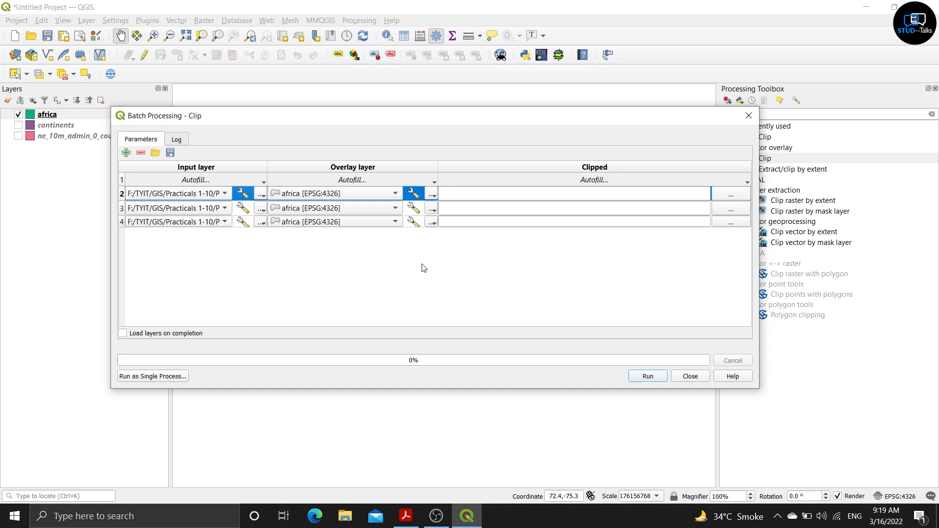
# Save the first row's clipped output in Practical_09/DATA/A as a GPKG file with the base name clipped_
pyautogui.click(731, 196)
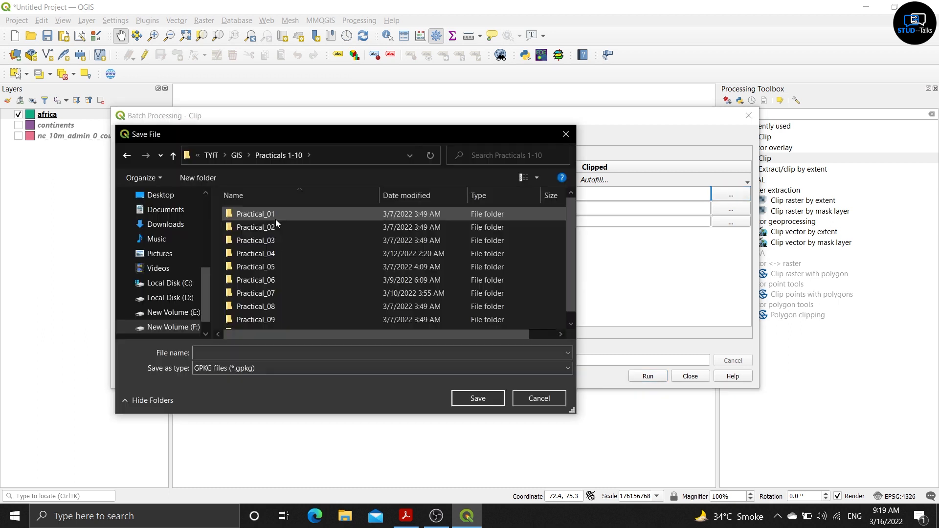
pyautogui.doubleClick(280, 319)
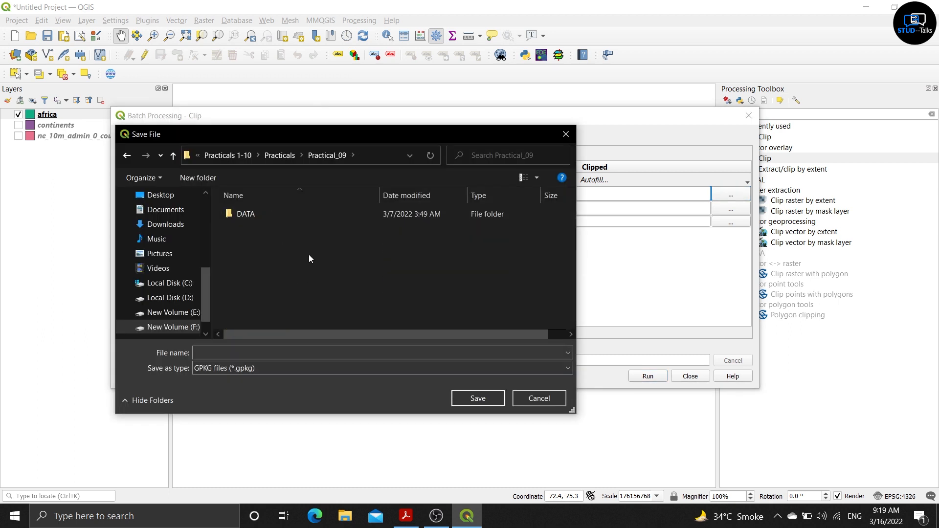
pyautogui.doubleClick(315, 213)
pyautogui.doubleClick(315, 214)
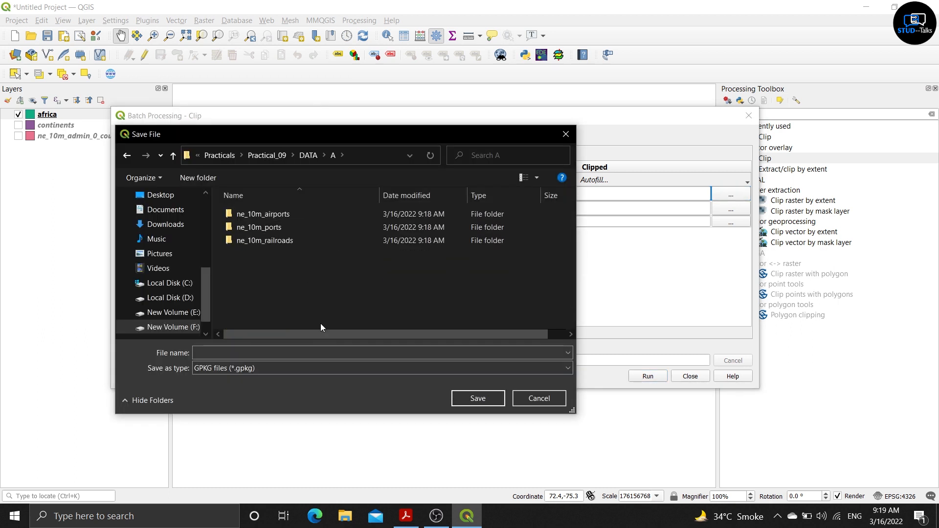
pyautogui.click(315, 348)
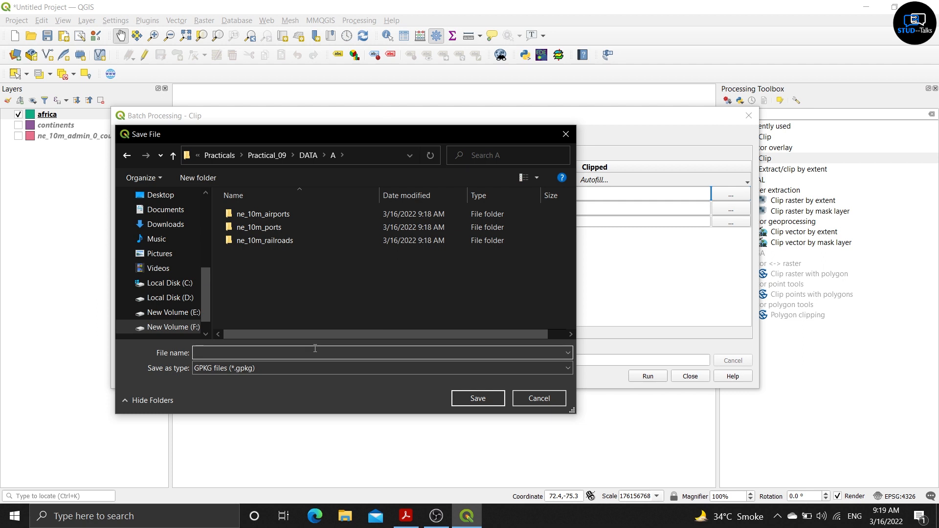
pyautogui.write('clipped_')
pyautogui.click(485, 398)
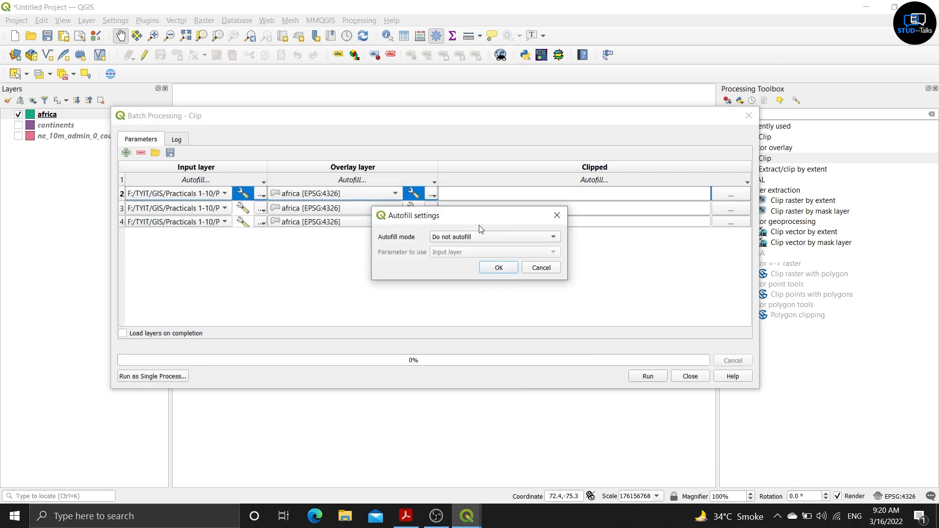
# Autofill the clipped output names with the Input layer parameter values and enable loading layers on completion
pyautogui.click(489, 237)
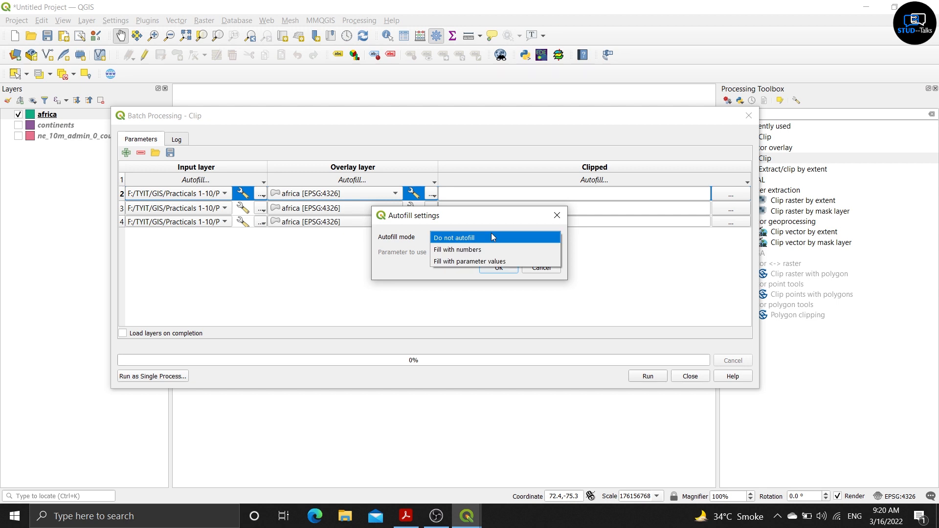
pyautogui.click(498, 263)
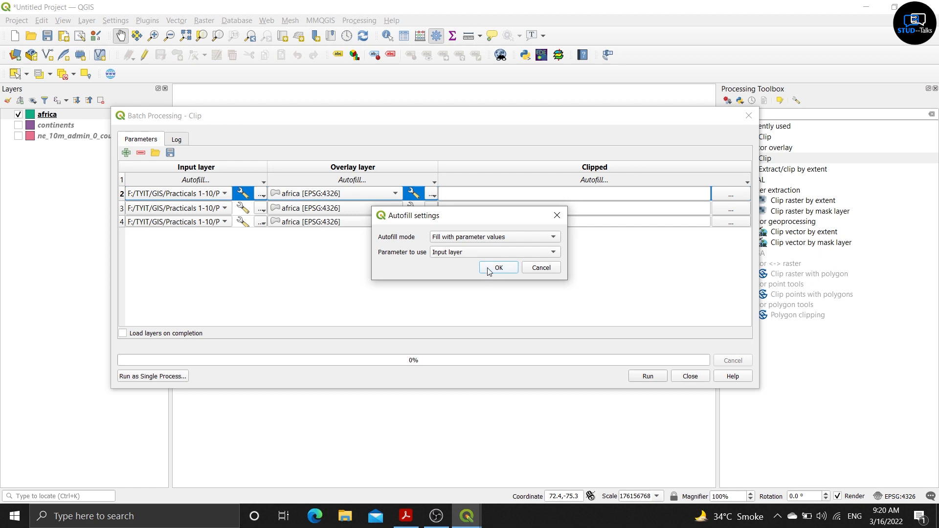
pyautogui.click(490, 270)
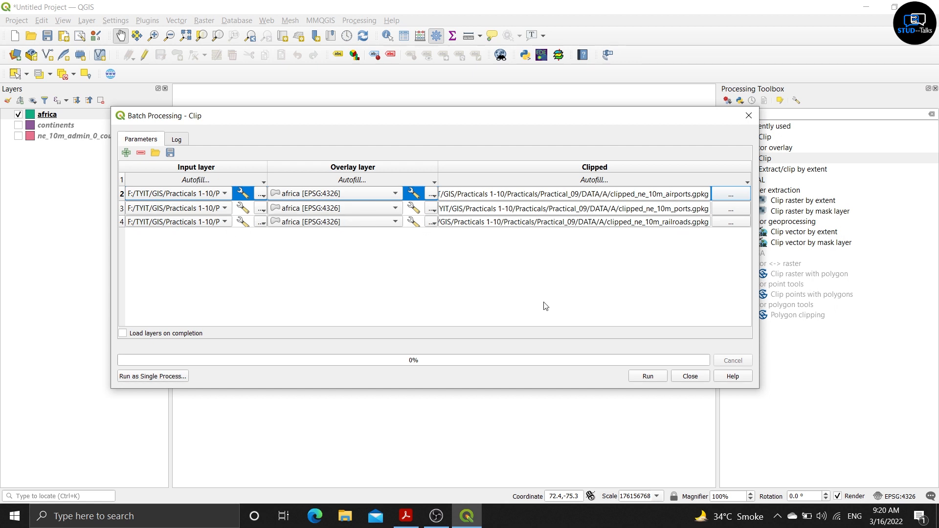
pyautogui.click(122, 334)
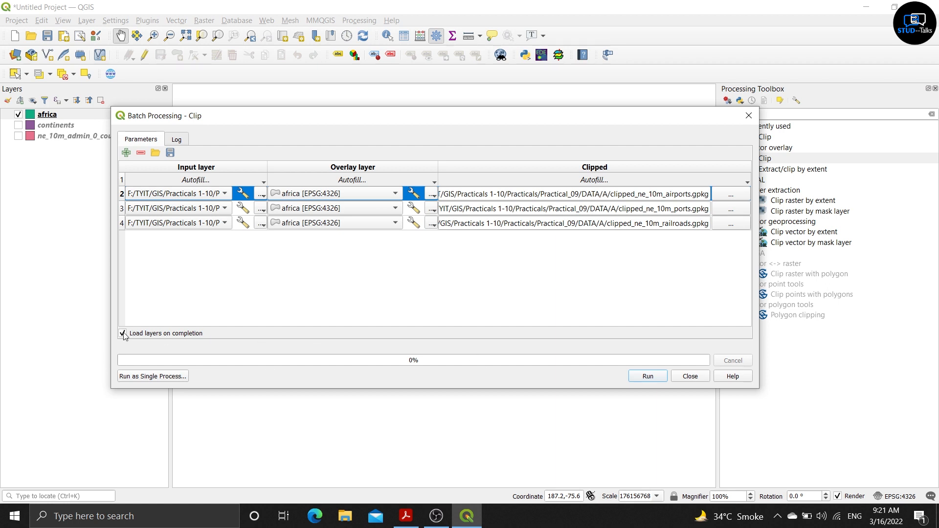
# Run the batch clip for all three rows and close the batch processing dialog when it completes
pyautogui.click(648, 377)
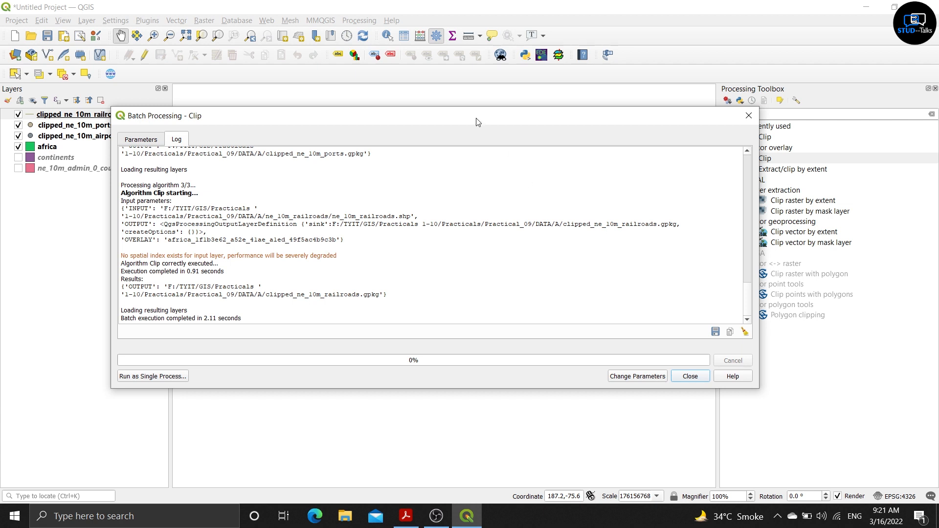
pyautogui.moveTo(478, 122); pyautogui.dragTo(585, 233)
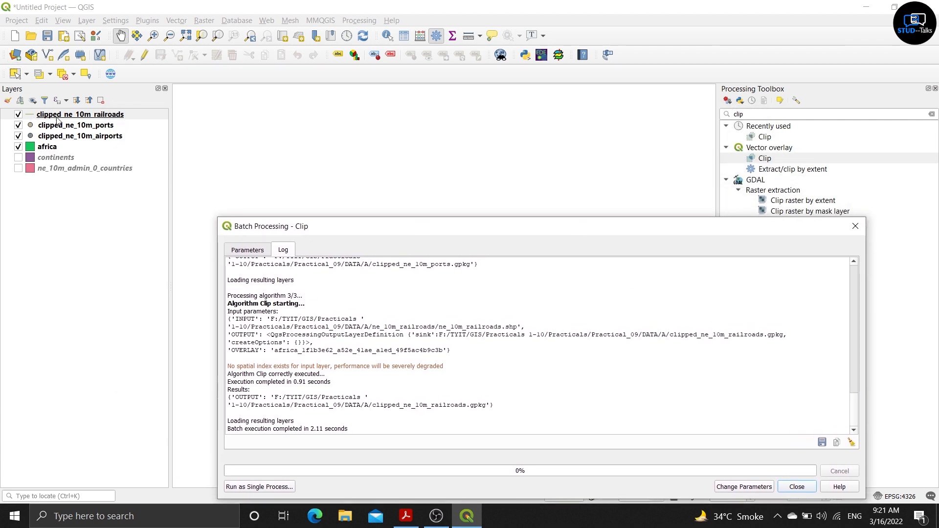
pyautogui.moveTo(535, 234); pyautogui.dragTo(478, 118)
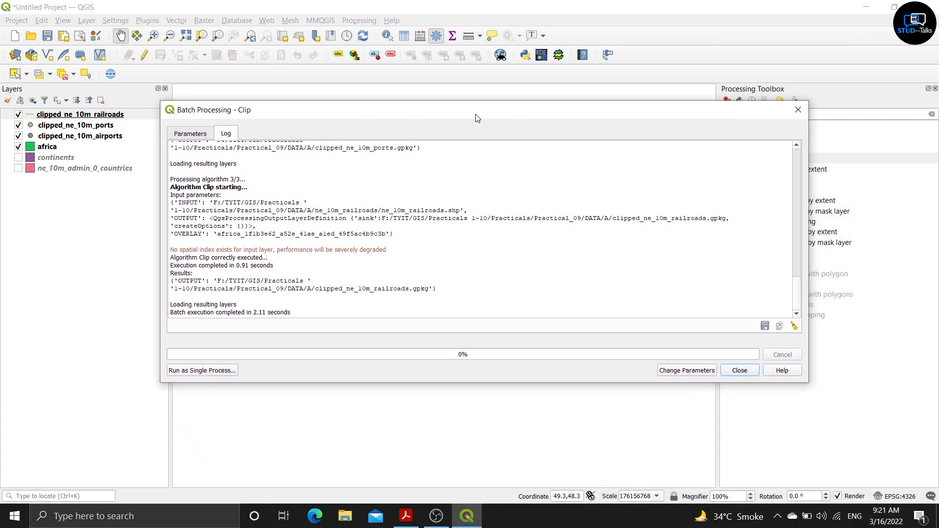
pyautogui.click(744, 371)
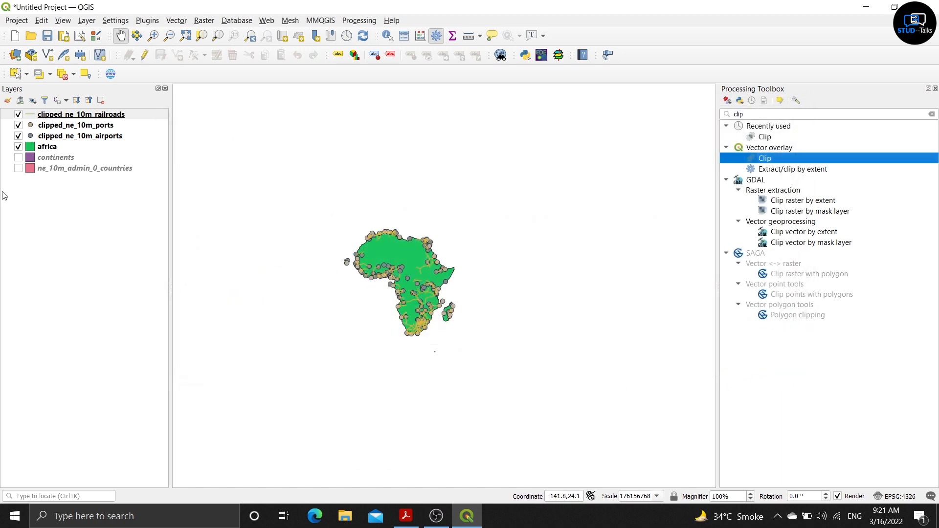
# Hide the africa layer and examine the clipped railroads, ports and airports across the continent
pyautogui.click(18, 146)
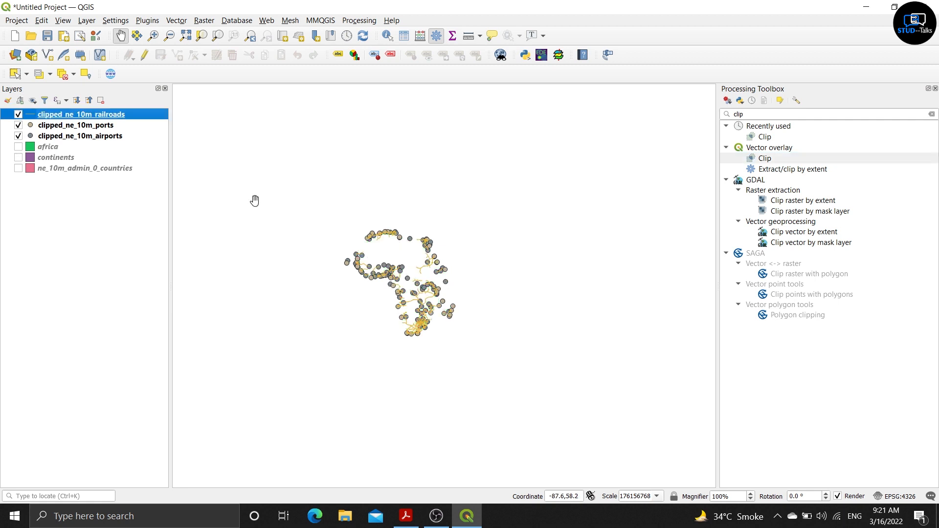
pyautogui.scroll(1, 408, 262)
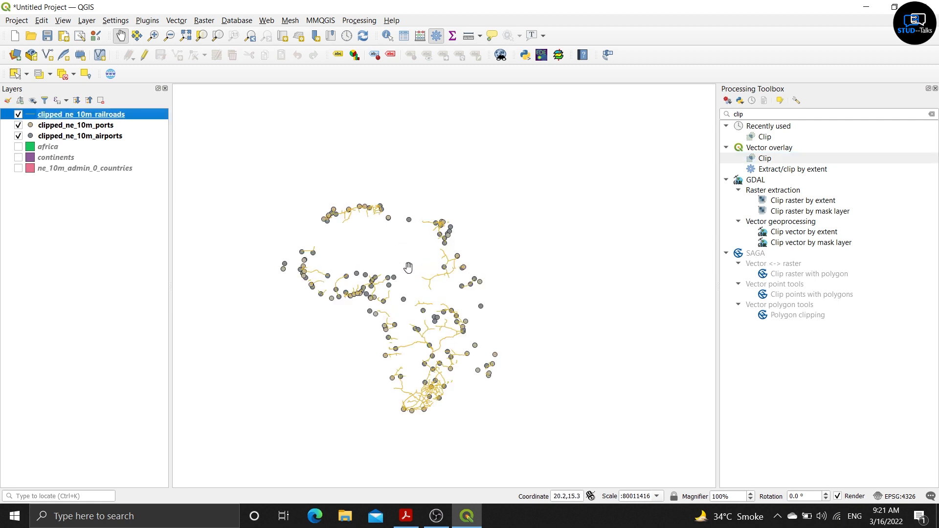
pyautogui.moveTo(408, 267); pyautogui.dragTo(414, 221)
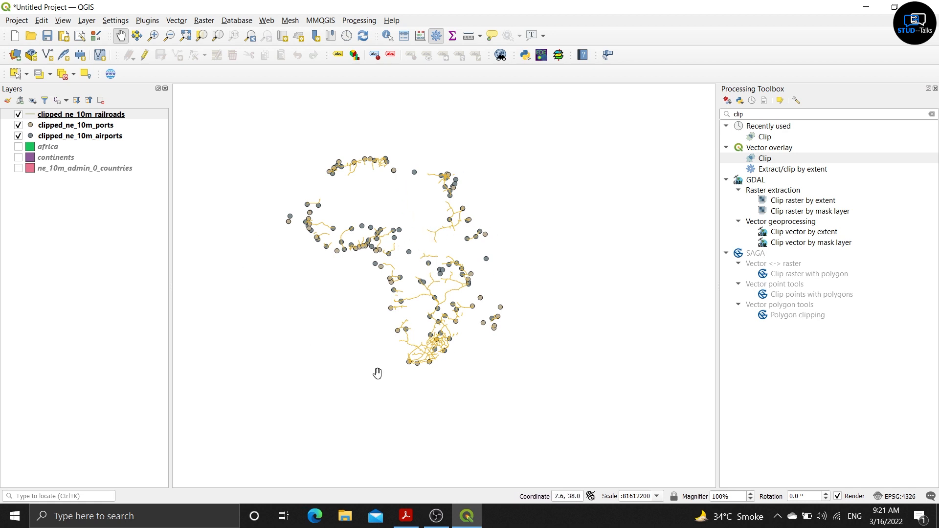
pyautogui.scroll(1, 411, 346)
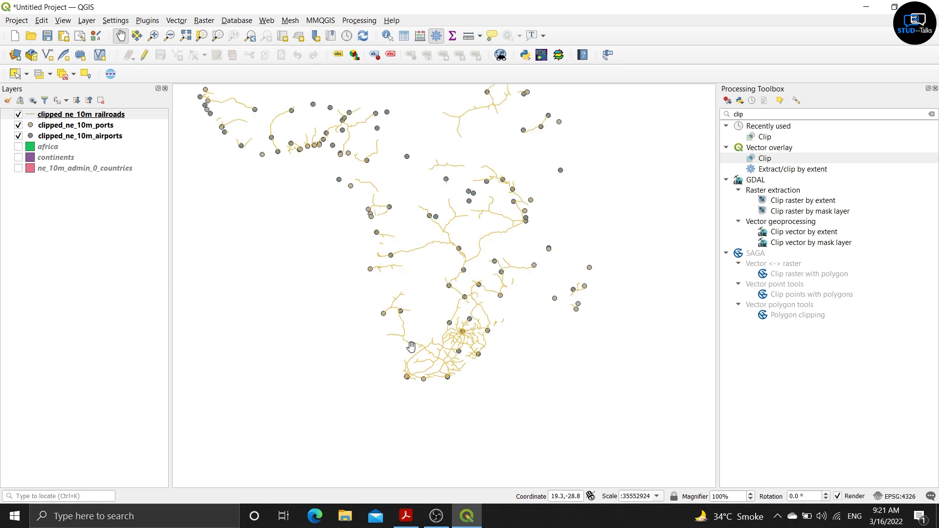
pyautogui.moveTo(426, 186); pyautogui.dragTo(451, 279)
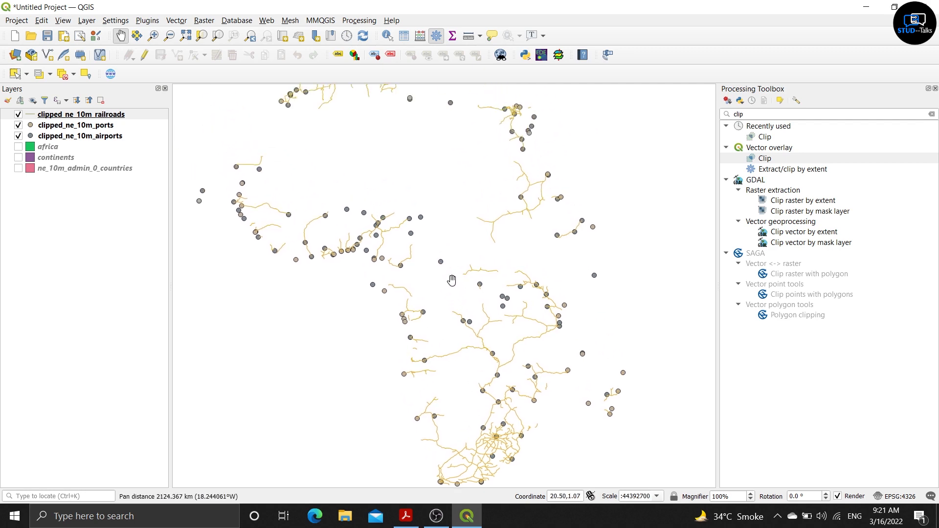
pyautogui.scroll(-1, 451, 279)
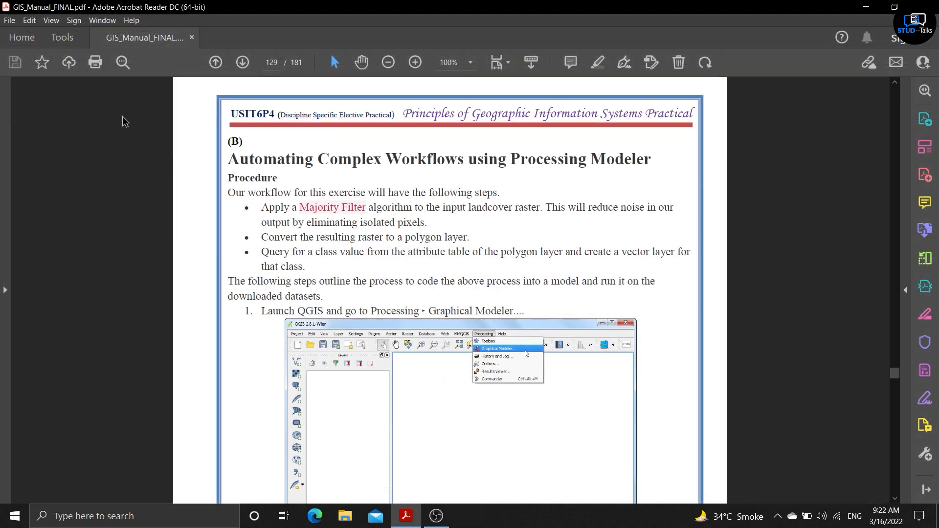
# Minimize the PDF manual after highlighting the section (B) heading, and launch QGIS from the Windows search
pyautogui.moveTo(227, 139); pyautogui.dragTo(653, 163)
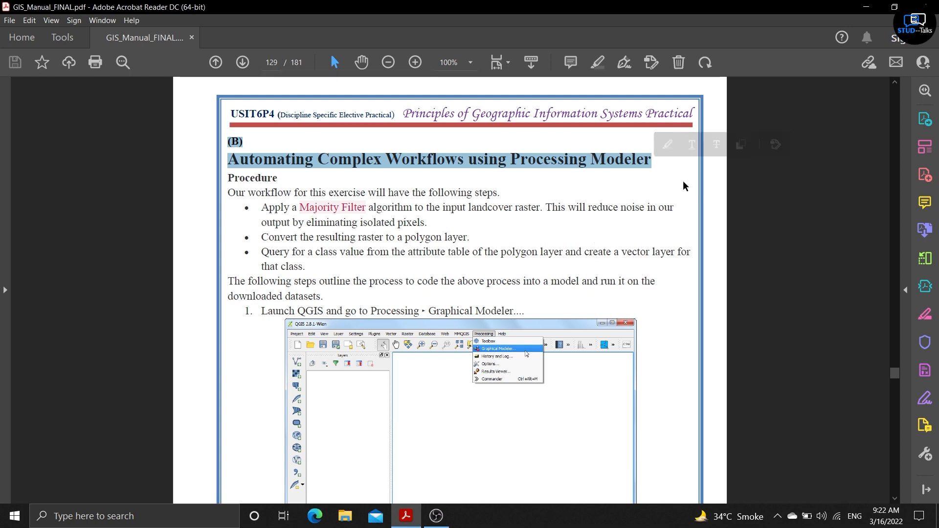
pyautogui.click(870, 9)
pyautogui.click(187, 515)
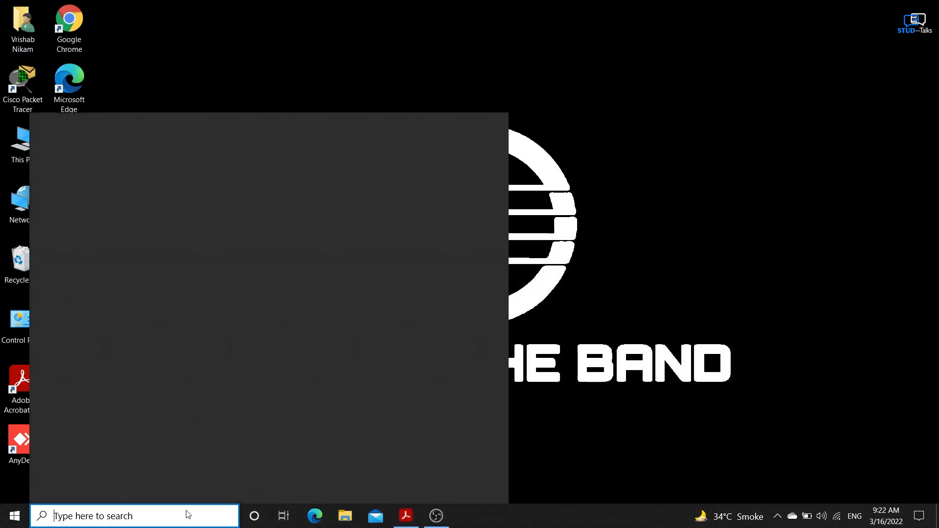
pyautogui.write('Qg')
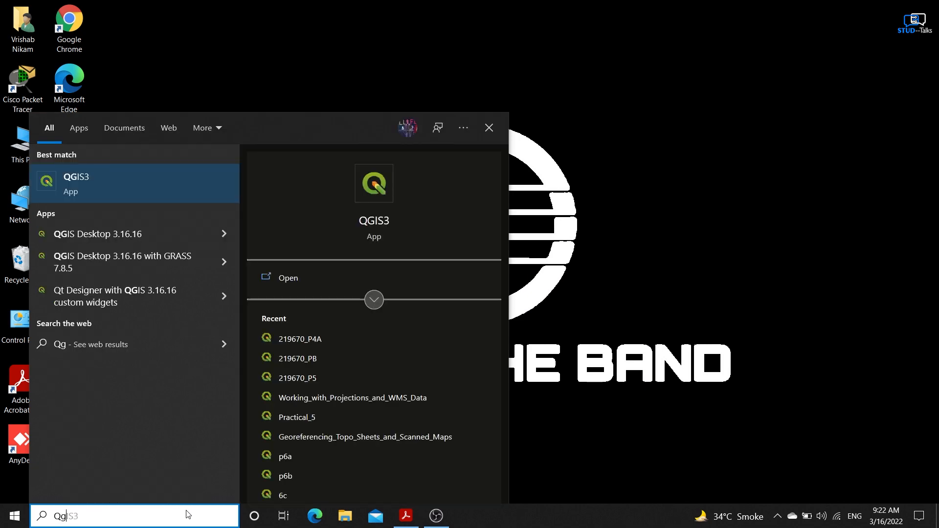
pyautogui.write('is')
pyautogui.press('Return')
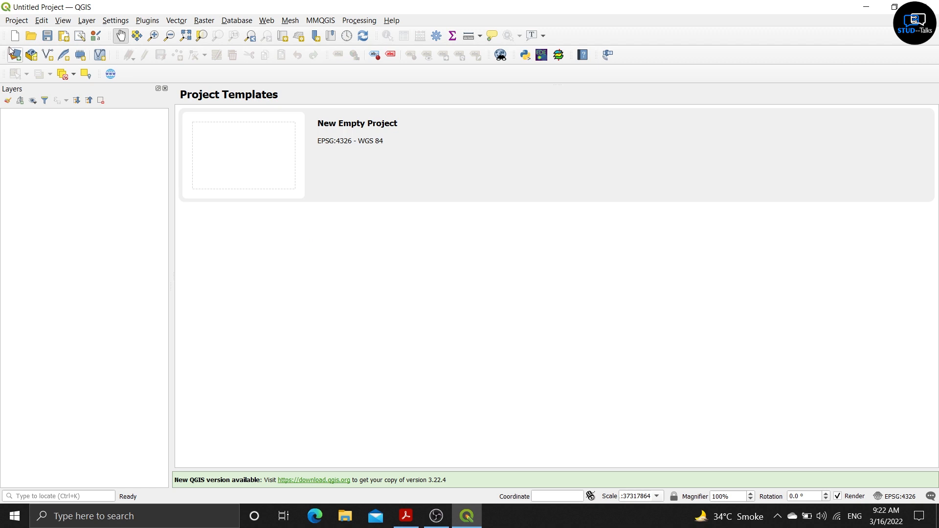
# Create a new empty project and open the Graphical Modeler
pyautogui.click(12, 22)
pyautogui.click(22, 35)
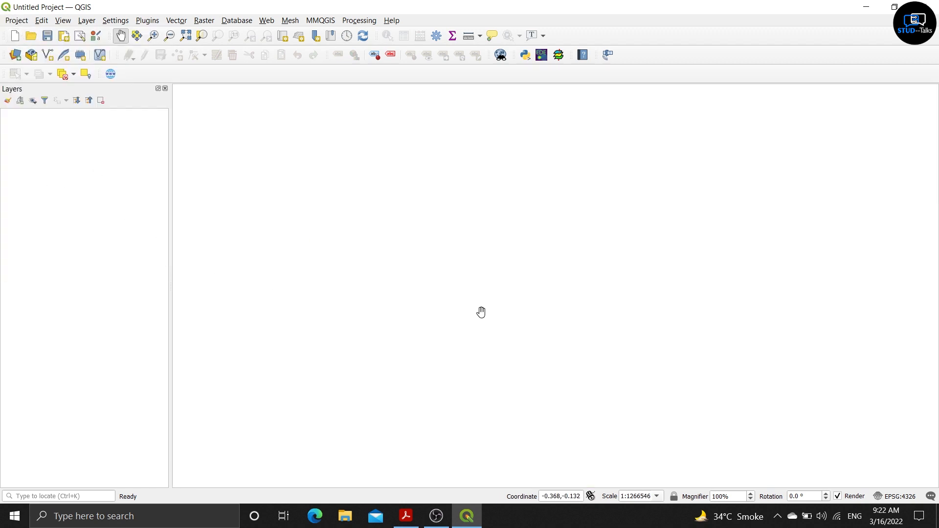
pyautogui.click(360, 22)
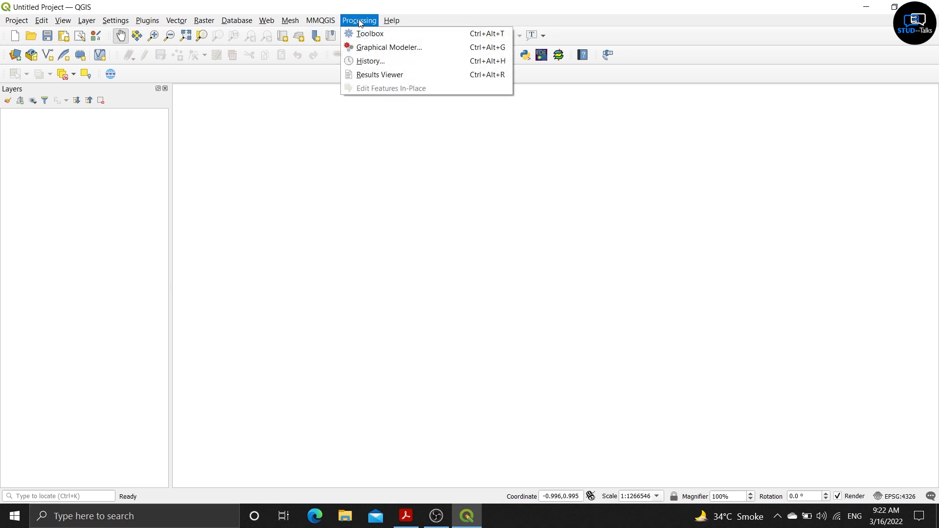
pyautogui.click(458, 51)
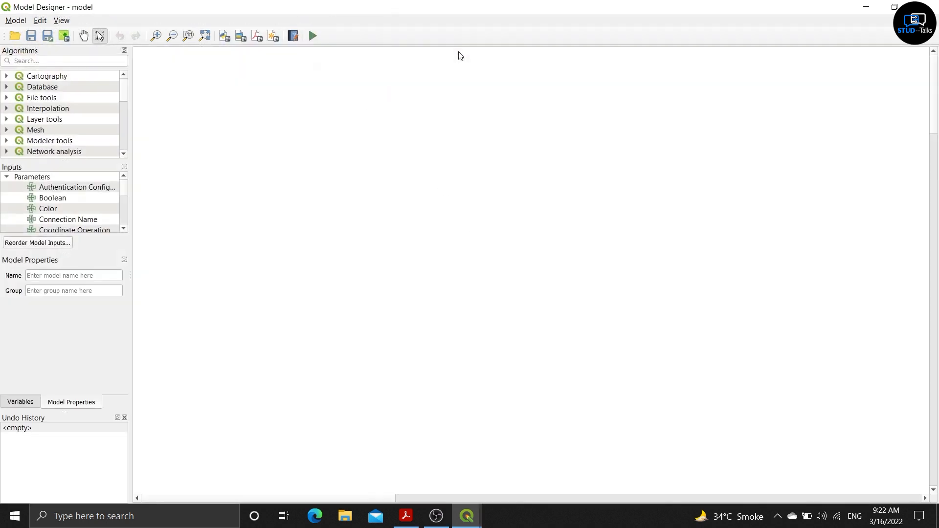
# Add a mandatory Raster Layer input to the model canvas with the description Input
pyautogui.click(79, 178)
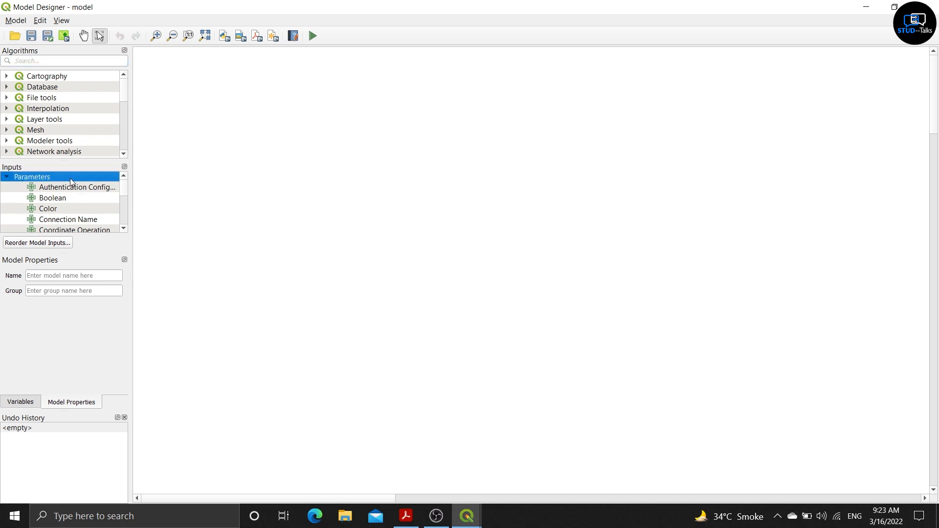
pyautogui.scroll(-3, 89, 210)
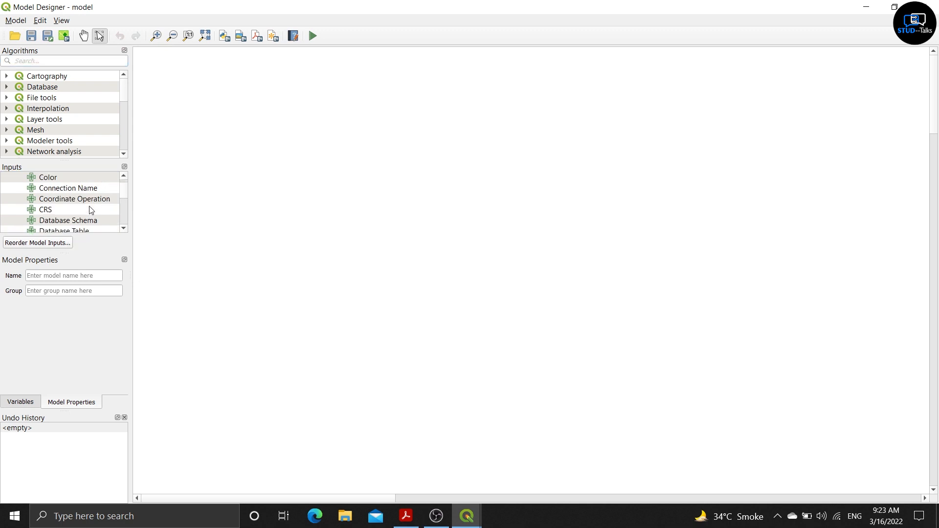
pyautogui.scroll(-6, 90, 209)
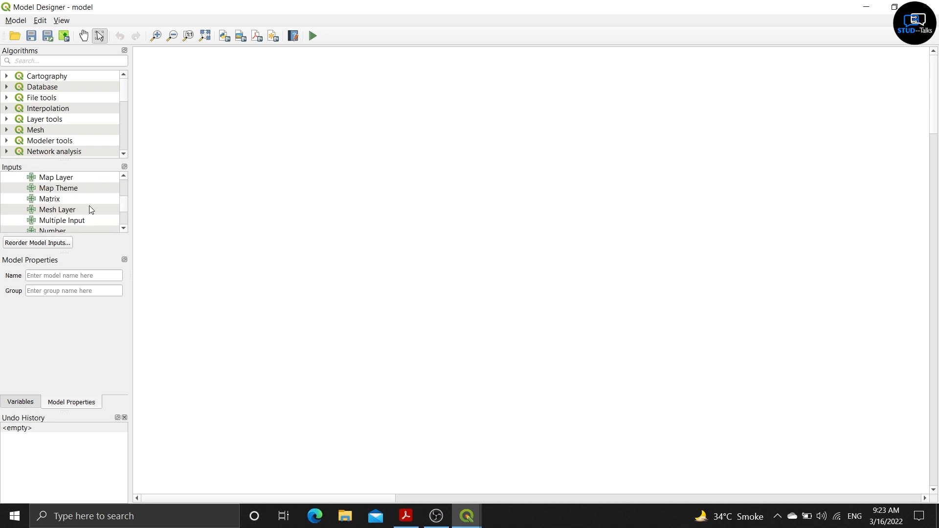
pyautogui.click(79, 201)
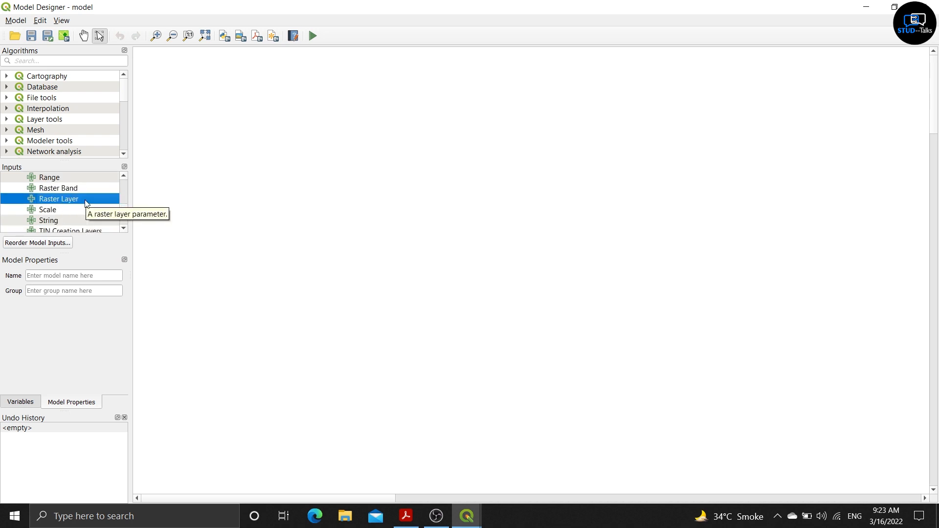
pyautogui.moveTo(85, 203); pyautogui.dragTo(422, 218)
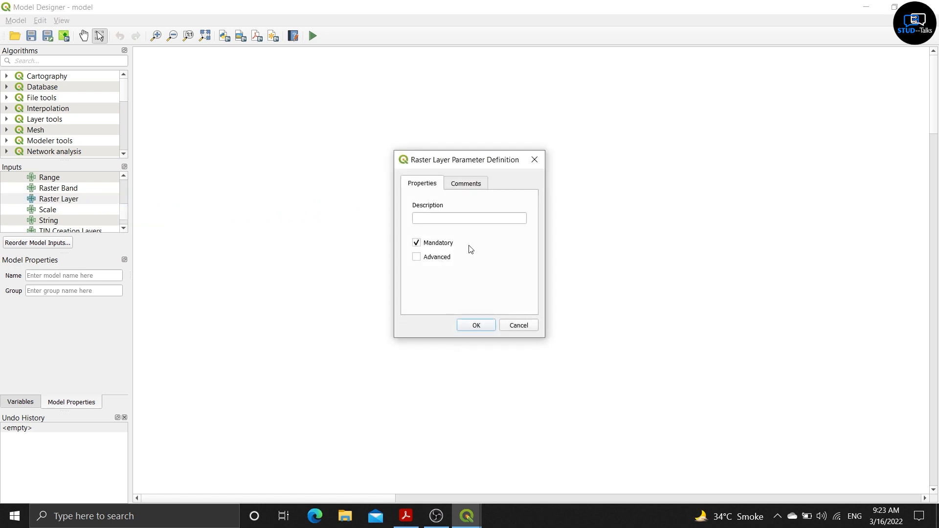
pyautogui.click(471, 218)
pyautogui.write('Input')
pyautogui.click(470, 327)
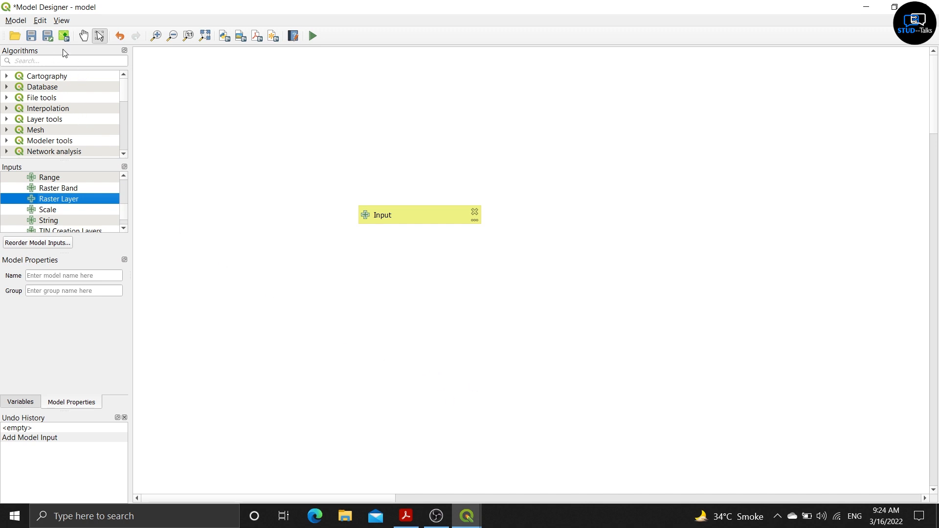
# Find the SAGA Majority filter algorithm and place it on the model canvas below the Input box
pyautogui.click(79, 62)
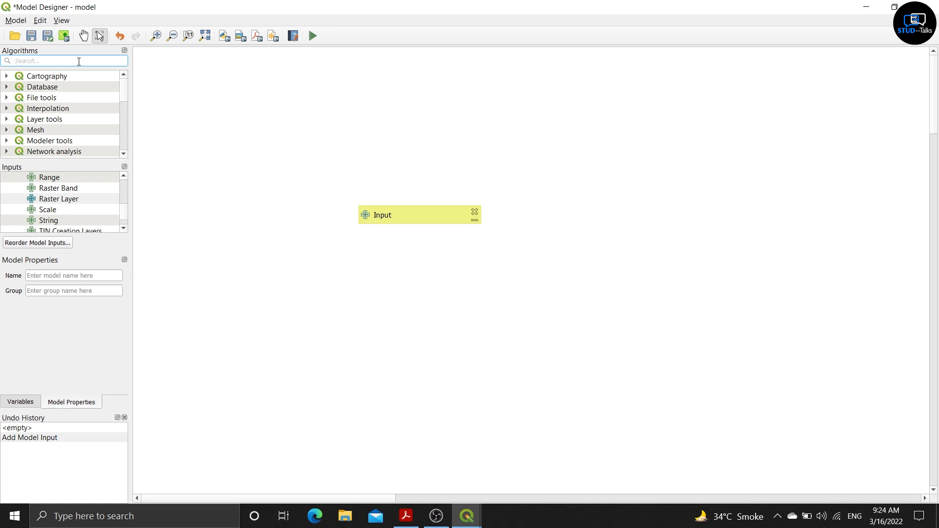
pyautogui.write('ma')
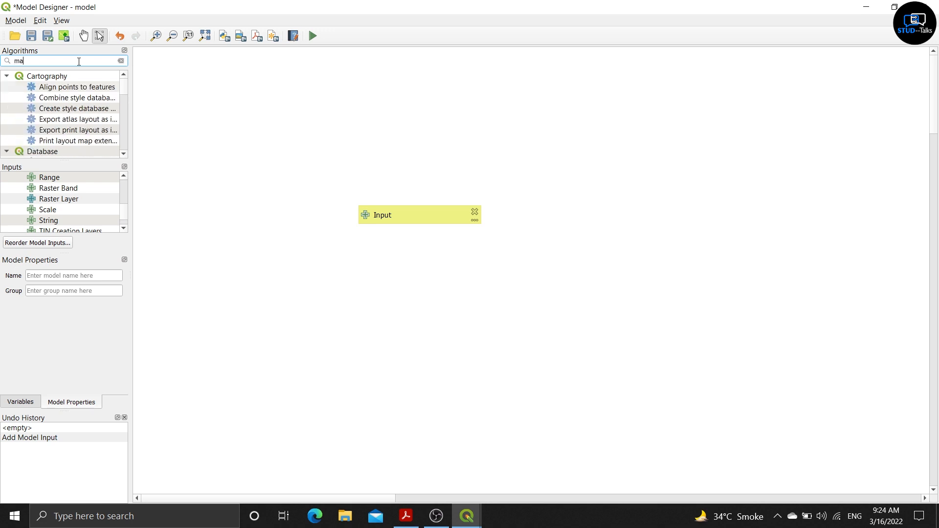
pyautogui.write('jority')
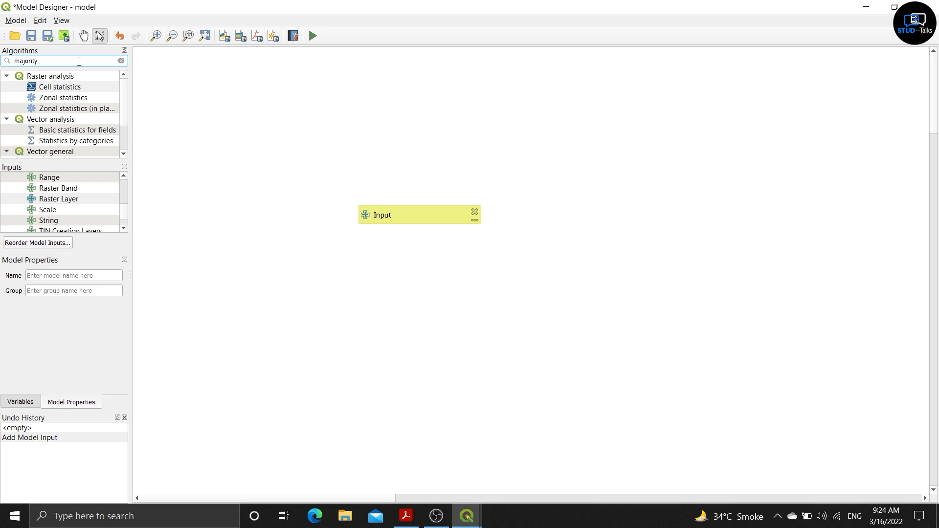
pyautogui.write(' fi')
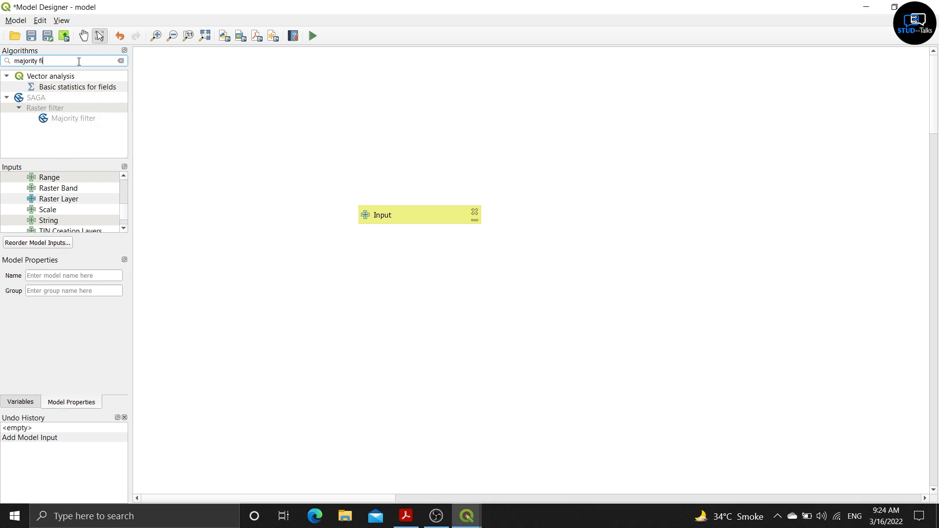
pyautogui.write('l')
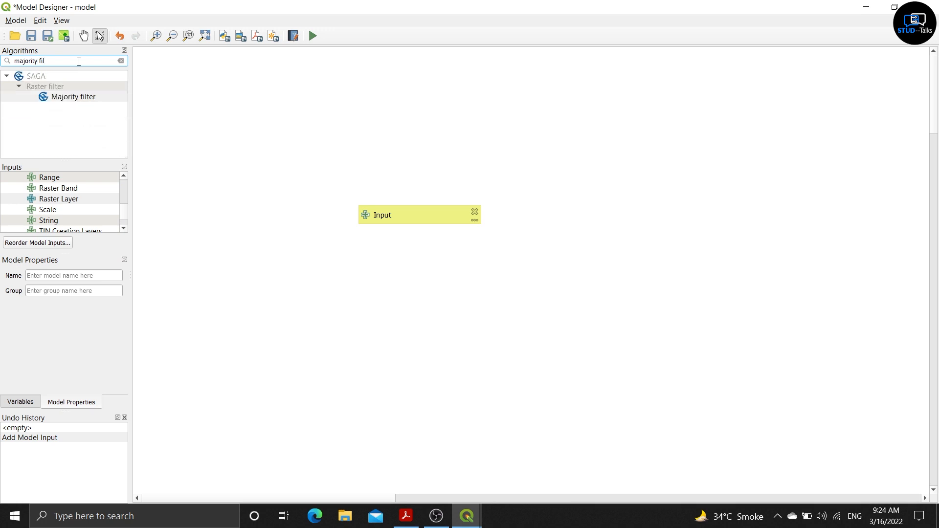
pyautogui.write('ter')
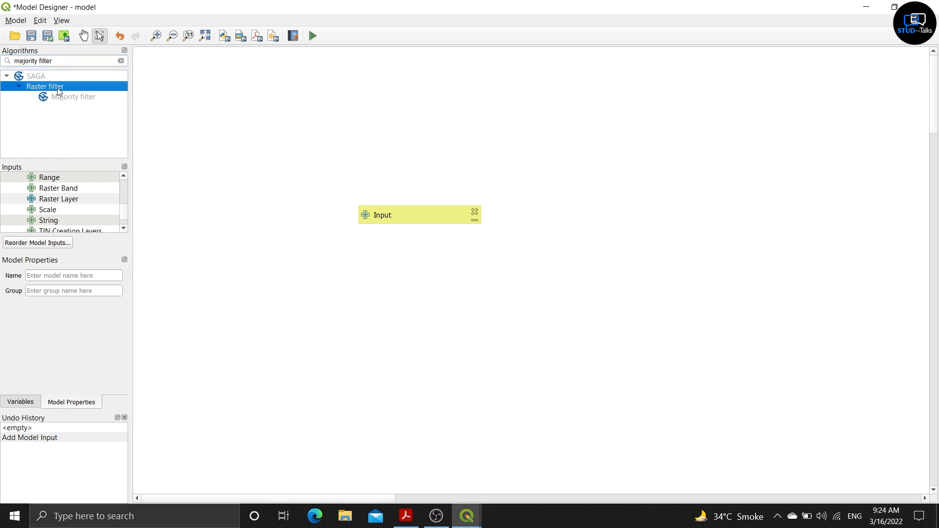
pyautogui.click(71, 98)
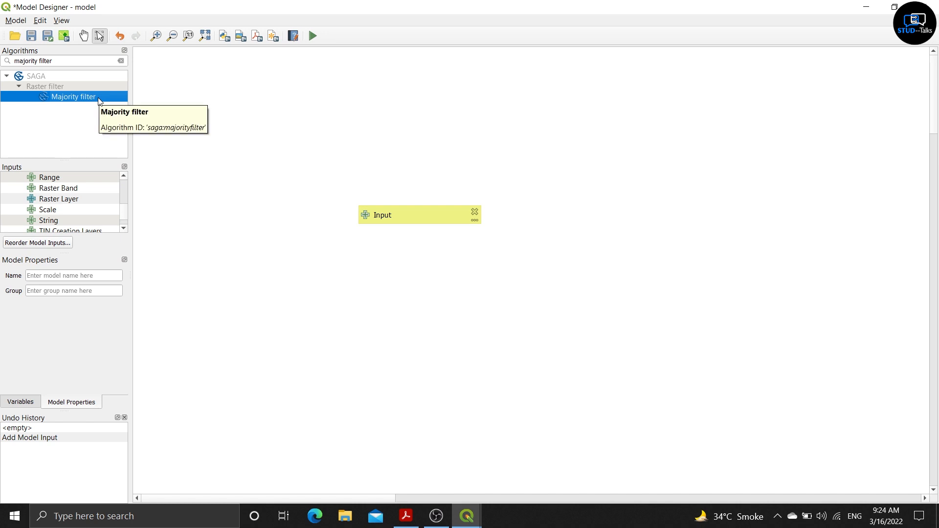
pyautogui.moveTo(98, 101); pyautogui.dragTo(506, 280)
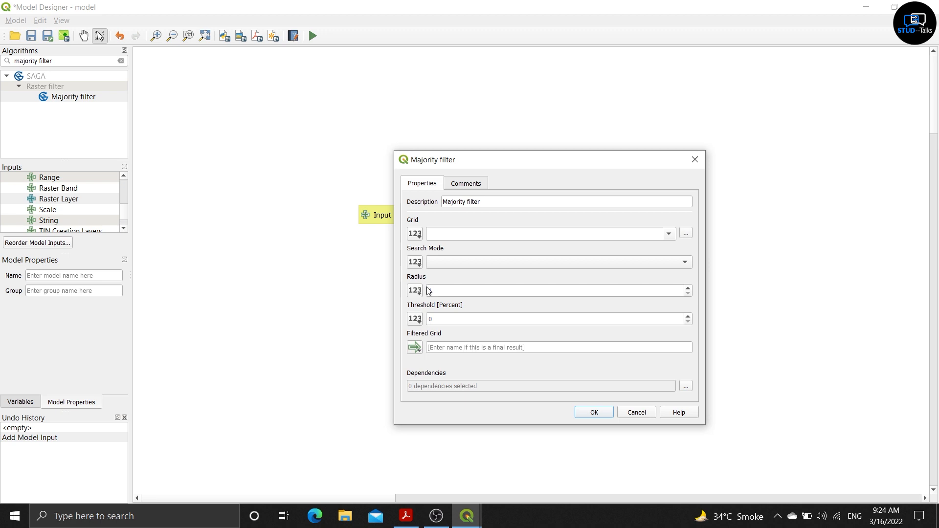
# Configure the Majority filter to take its grid from the model input Input with Square search mode, and add it to the model
pyautogui.click(415, 233)
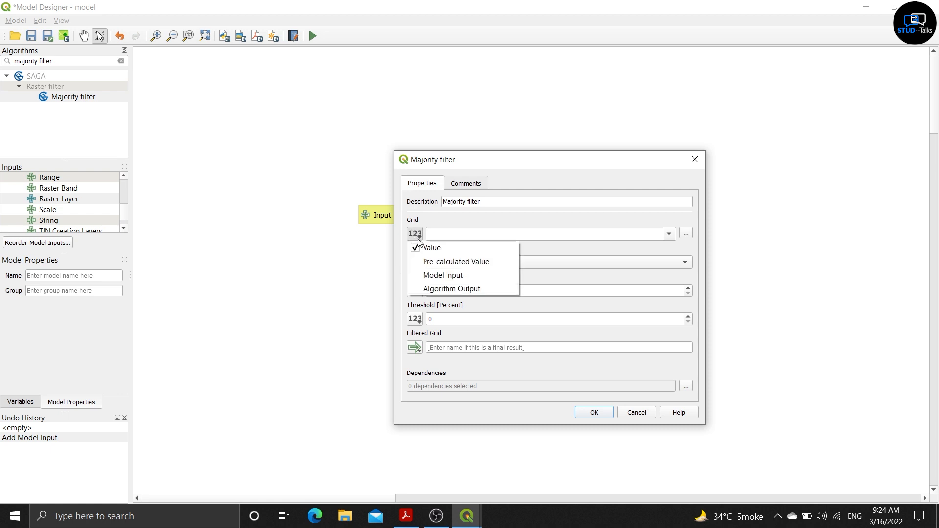
pyautogui.click(443, 275)
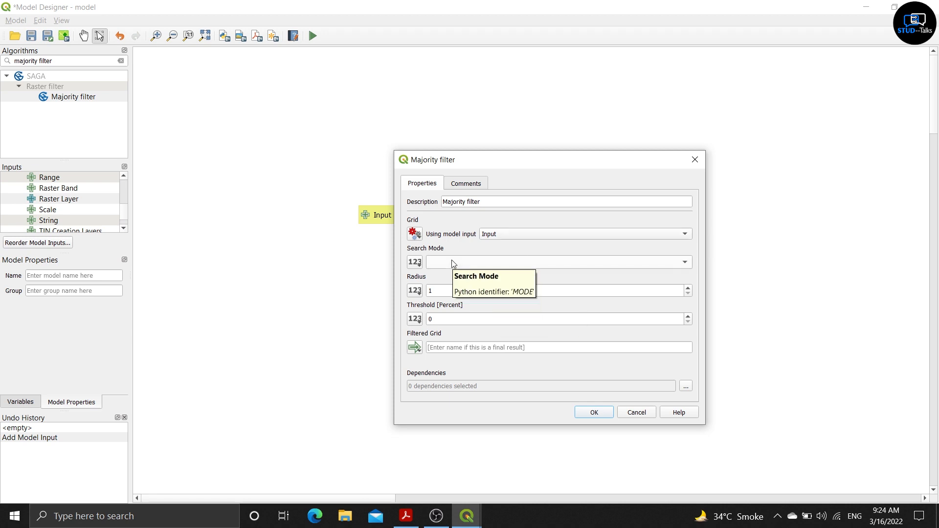
pyautogui.click(663, 264)
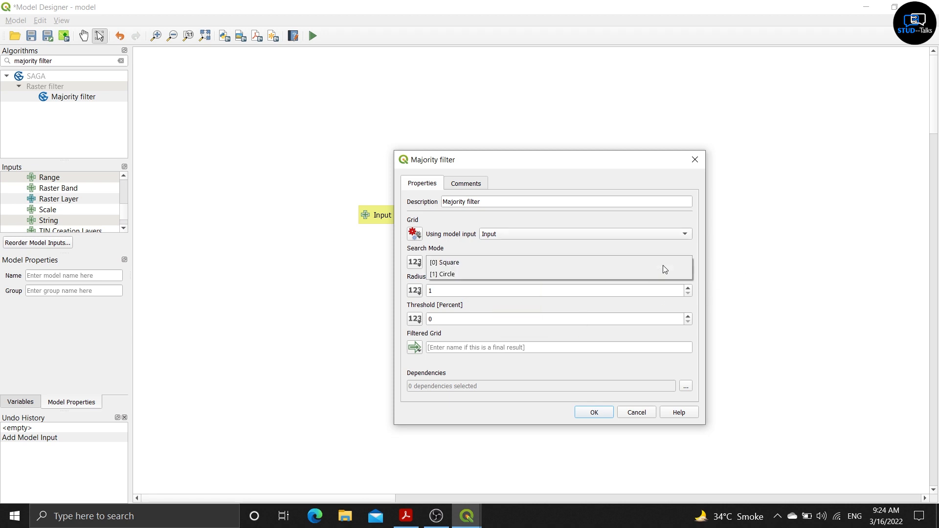
pyautogui.click(634, 267)
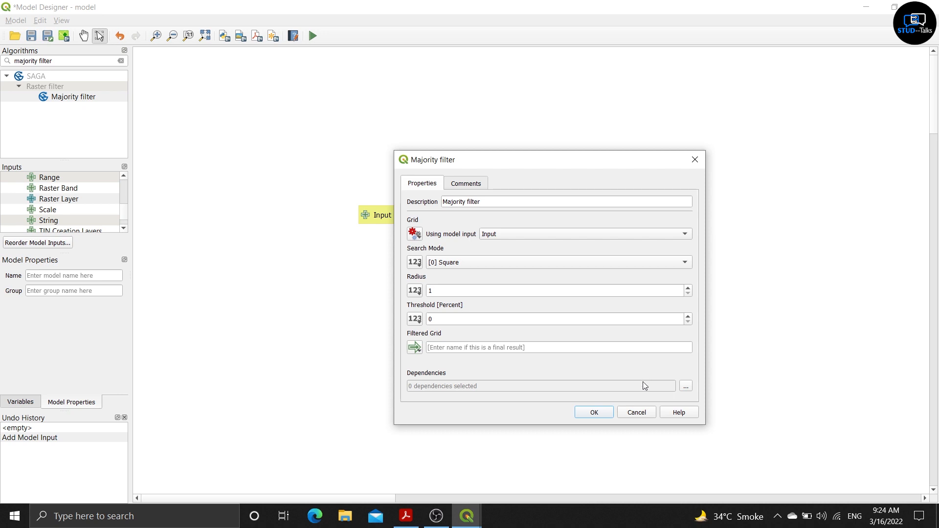
pyautogui.click(594, 416)
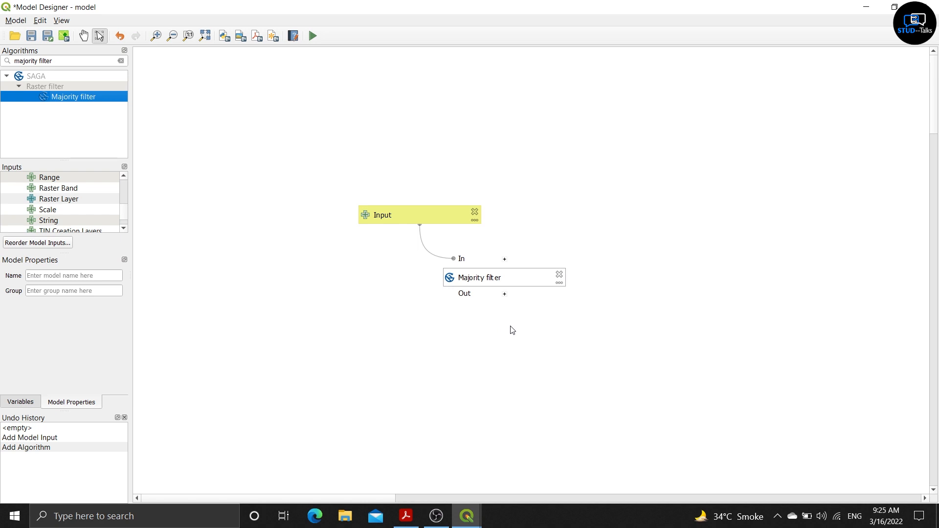
# Find the GDAL algorithm Polygonize (raster to vector) and place it on the model canvas below the Majority filter box
pyautogui.click(78, 59)
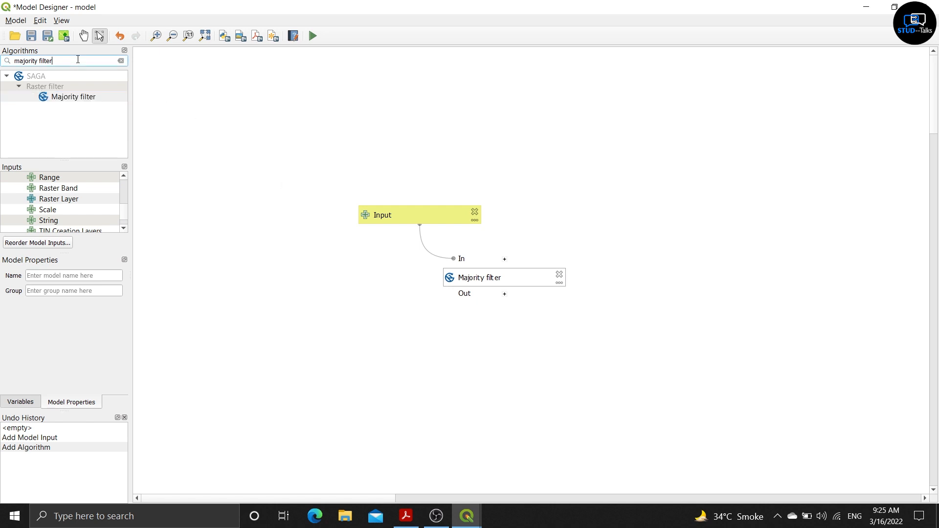
pyautogui.press('BackSpace')
pyautogui.press('BackSpace')
pyautogui.press('BackSpace')
pyautogui.press('BackSpace')
pyautogui.press('BackSpace')
pyautogui.press('BackSpace')
pyautogui.press('BackSpace')
pyautogui.press('BackSpace')
pyautogui.press('BackSpace')
pyautogui.press('BackSpace')
pyautogui.press('BackSpace')
pyautogui.press('BackSpace')
pyautogui.press('BackSpace')
pyautogui.press('BackSpace')
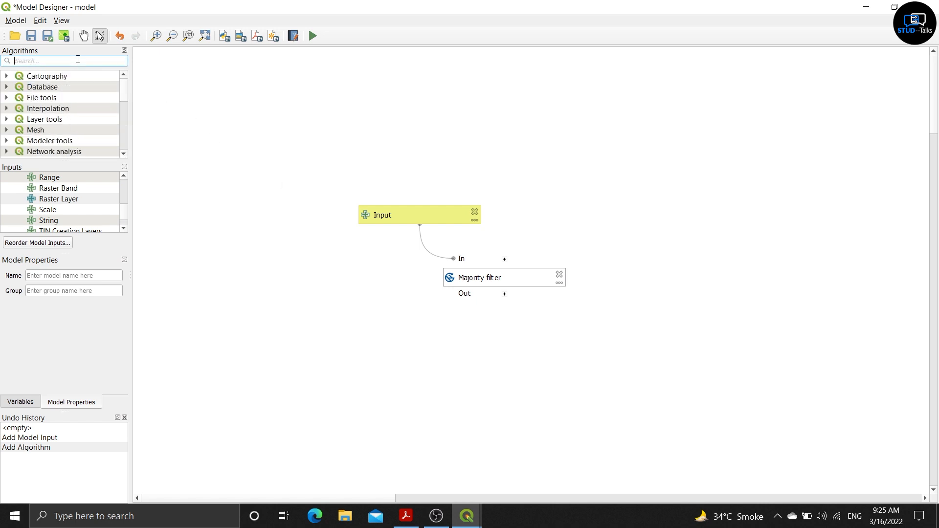
pyautogui.write('p')
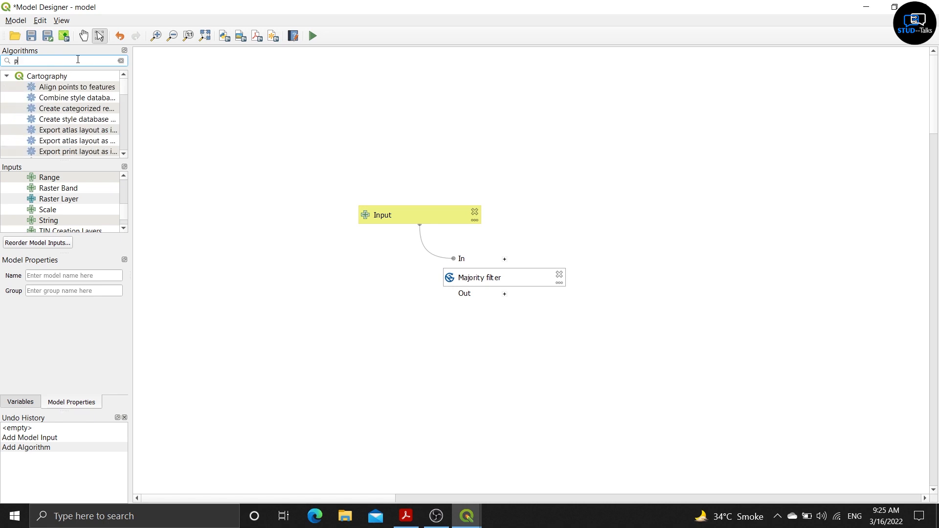
pyautogui.write('oly')
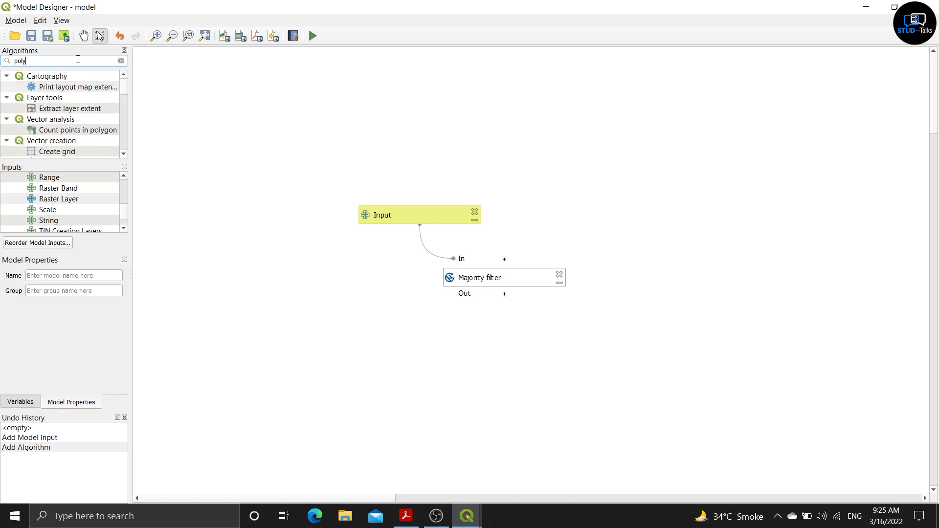
pyautogui.write('goni')
pyautogui.write('ze')
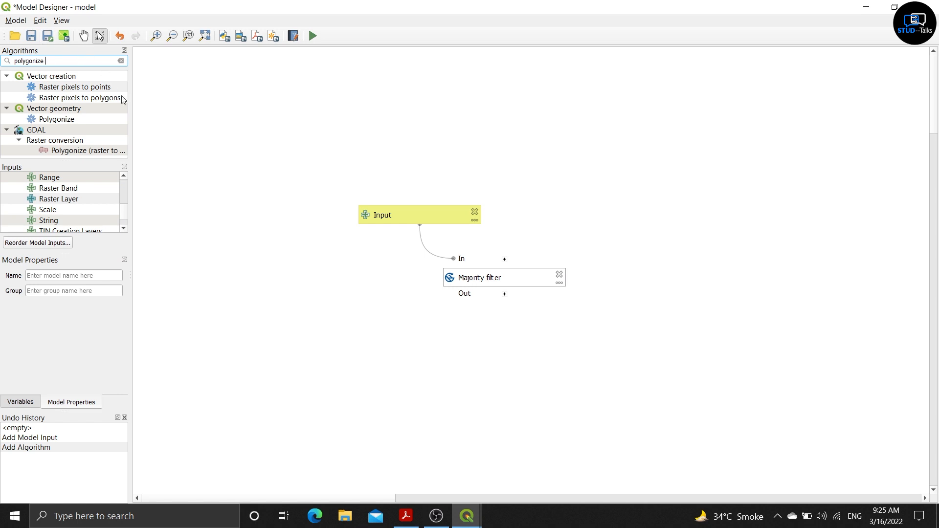
pyautogui.moveTo(134, 121); pyautogui.dragTo(178, 120)
pyautogui.click(123, 152)
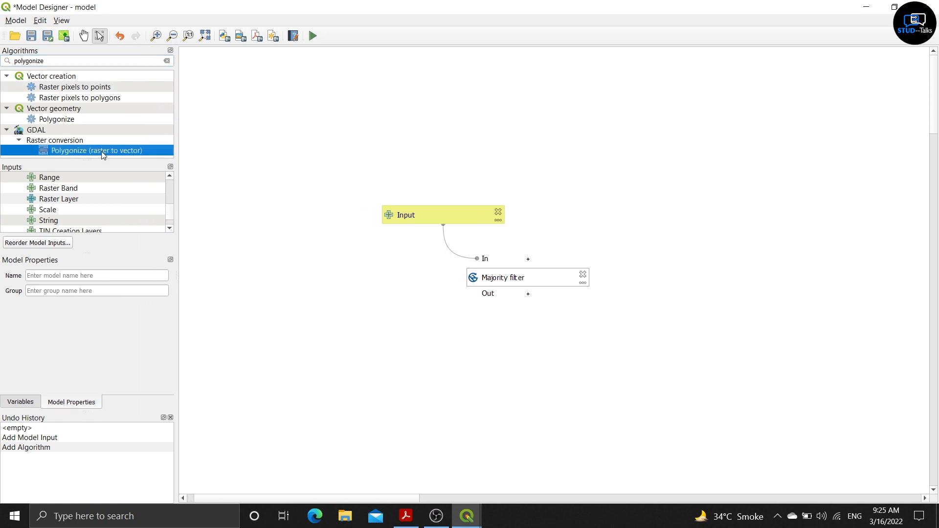
pyautogui.moveTo(101, 151); pyautogui.dragTo(587, 355)
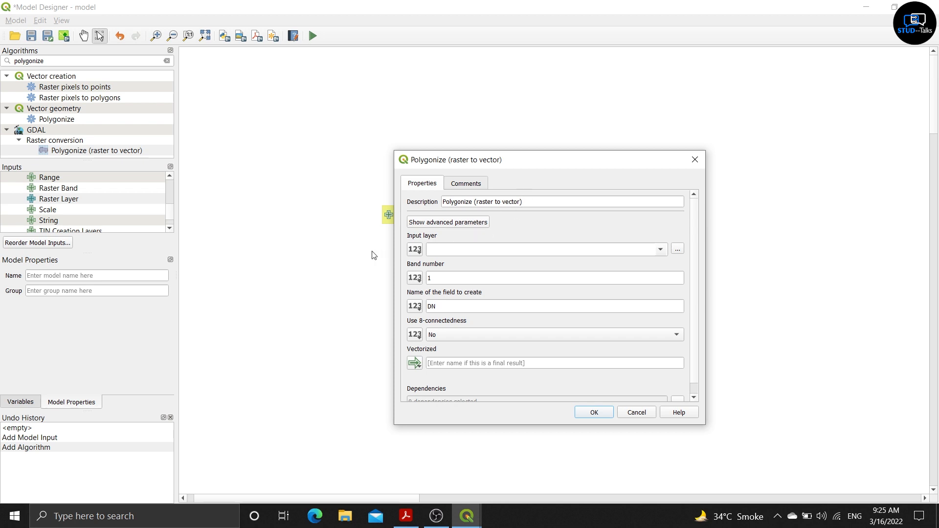
# Set the Polygonize input layer to the Filtered Grid output of the Majority filter and add the algorithm to the model
pyautogui.click(416, 251)
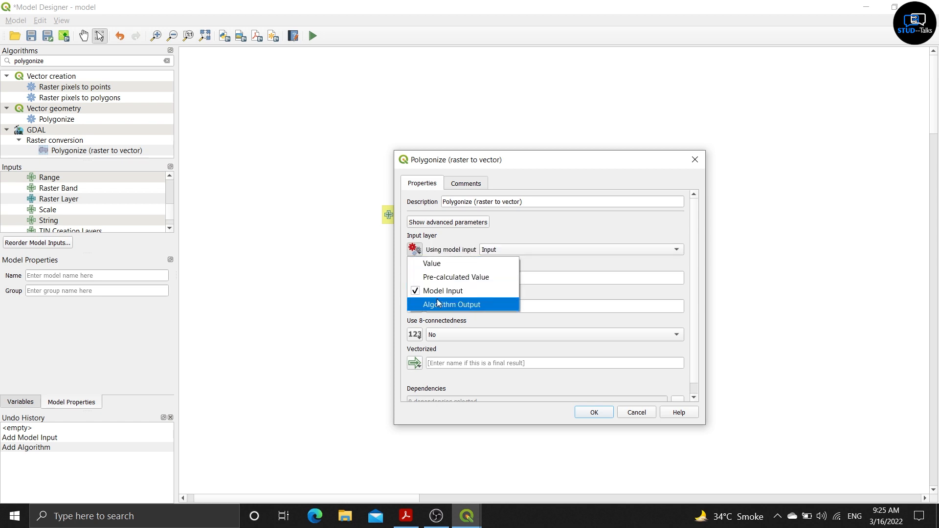
pyautogui.click(437, 303)
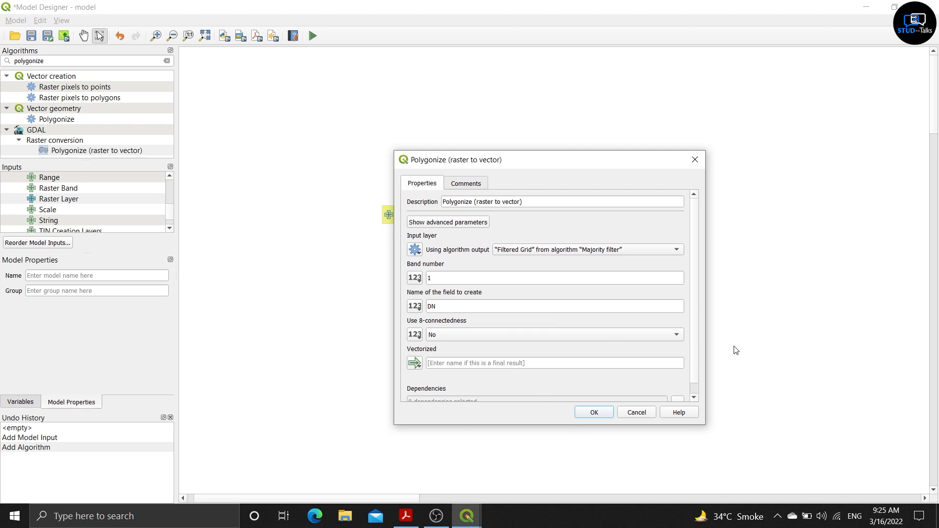
pyautogui.scroll(-1, 696, 360)
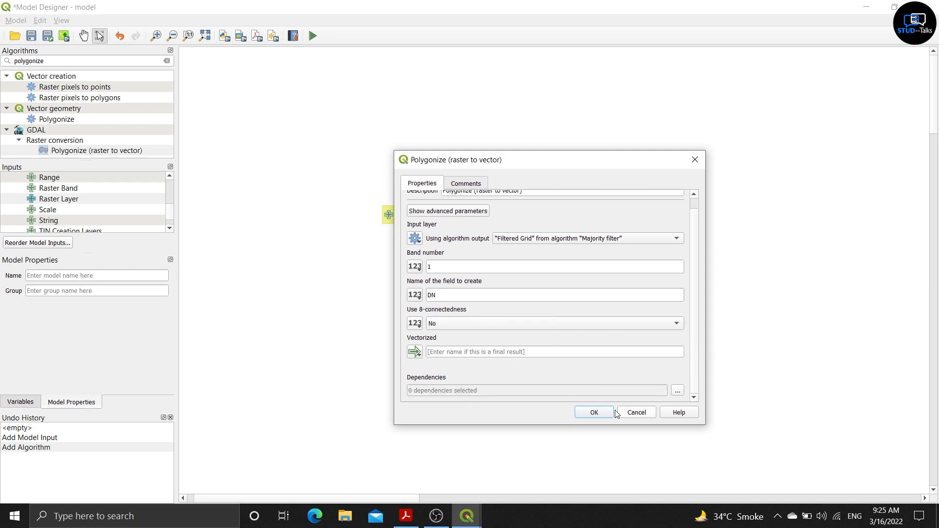
pyautogui.click(595, 413)
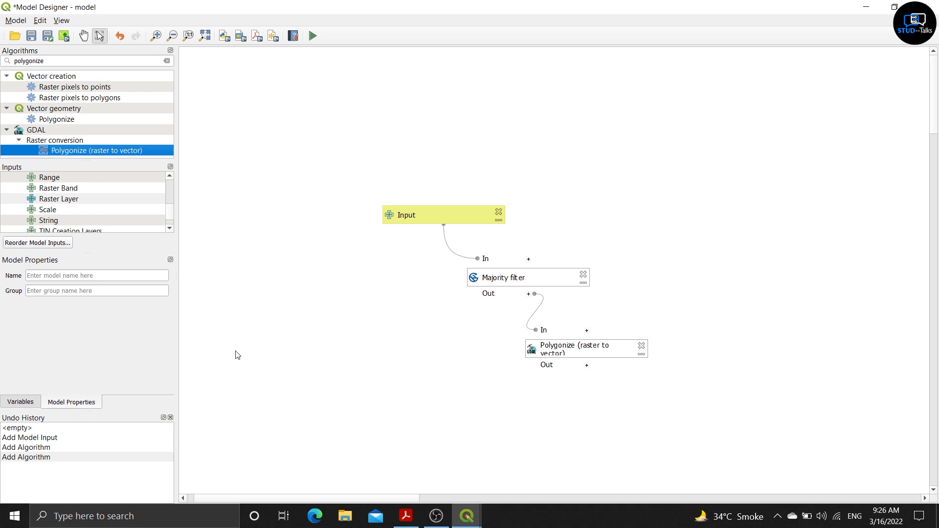
# Find the Extract by attribute algorithm and place it on the model canvas below the Polygonize box
pyautogui.click(84, 63)
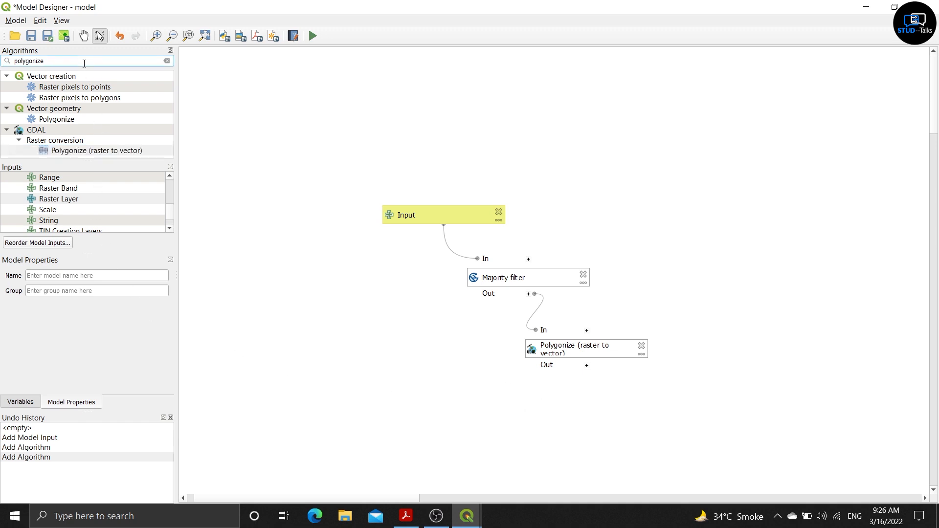
pyautogui.press('BackSpace')
pyautogui.press('BackSpace')
pyautogui.press('BackSpace')
pyautogui.press('BackSpace')
pyautogui.press('BackSpace')
pyautogui.press('BackSpace')
pyautogui.press('BackSpace')
pyautogui.press('BackSpace')
pyautogui.press('BackSpace')
pyautogui.press('BackSpace')
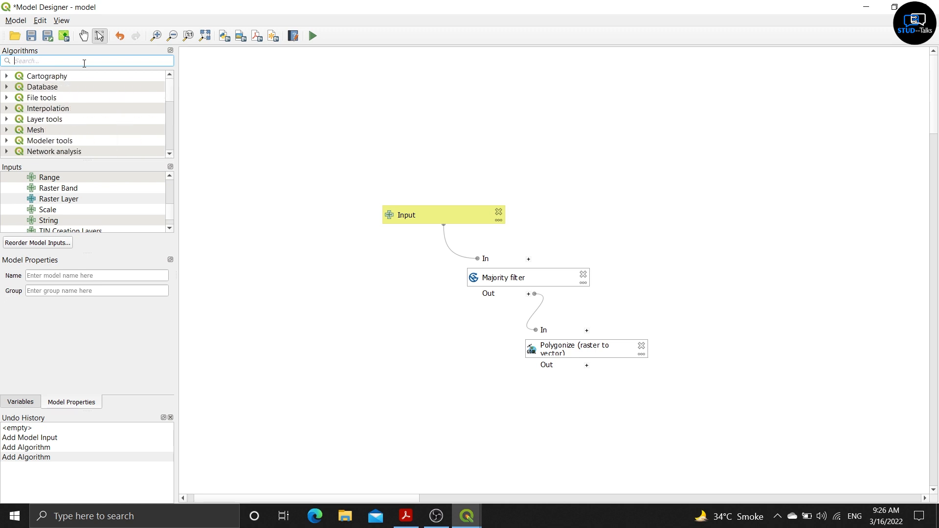
pyautogui.write('ex')
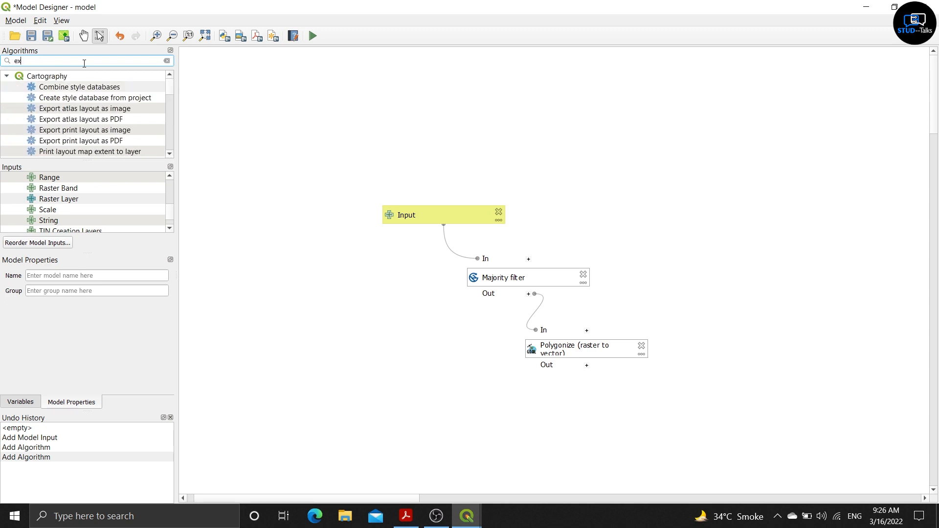
pyautogui.write('tr')
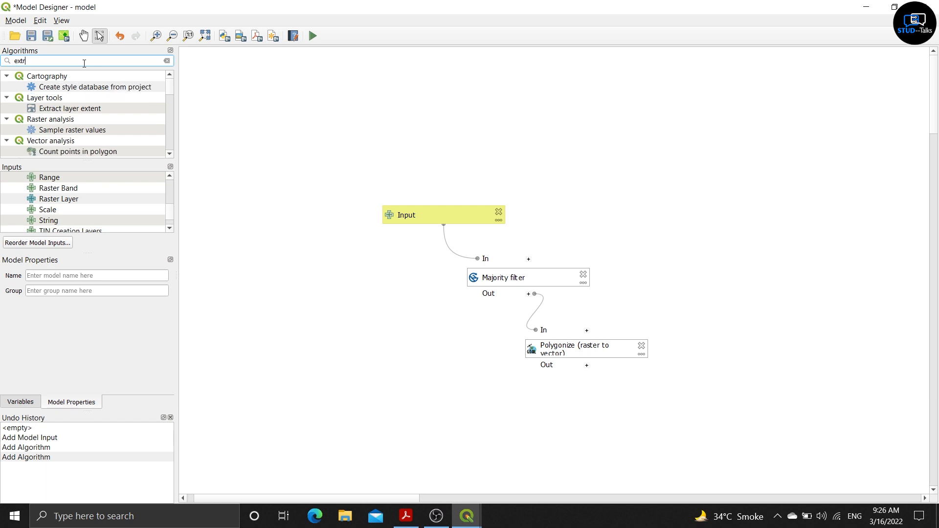
pyautogui.write('act by')
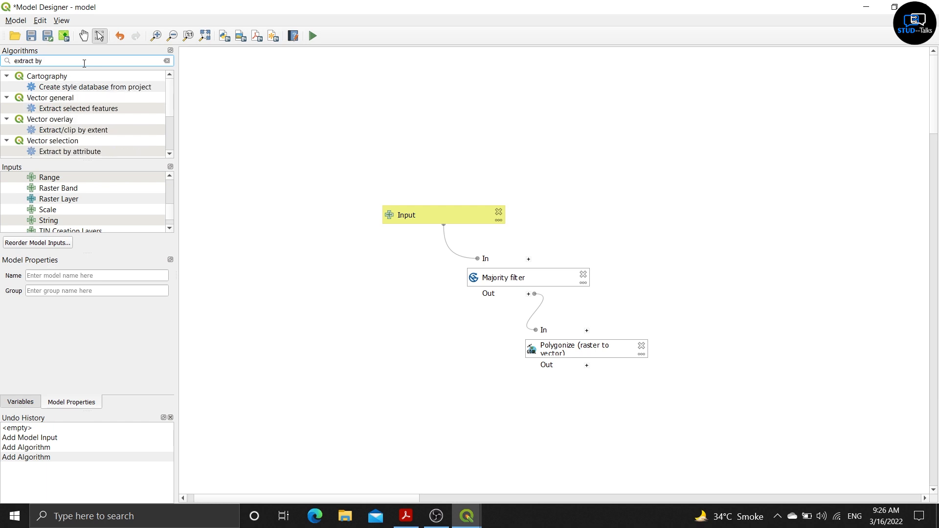
pyautogui.write(' attr')
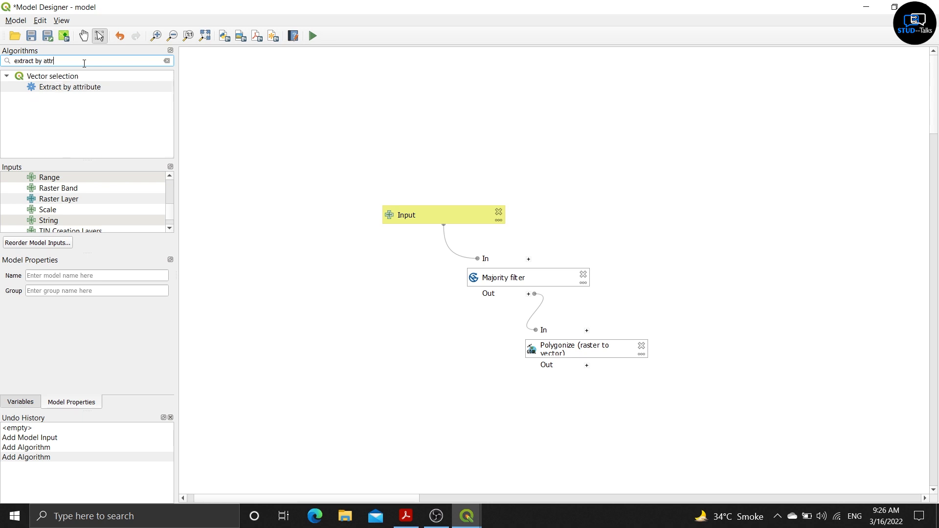
pyautogui.click(118, 89)
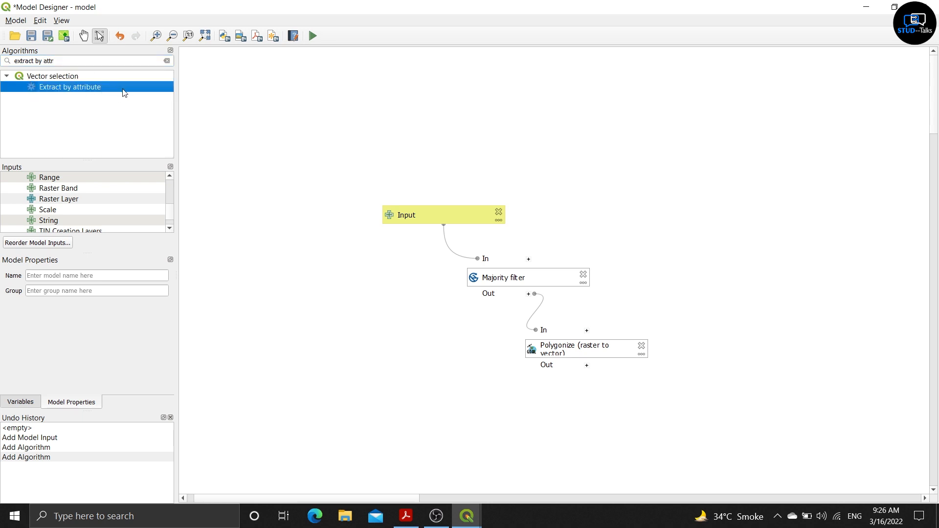
pyautogui.moveTo(125, 92); pyautogui.dragTo(706, 407)
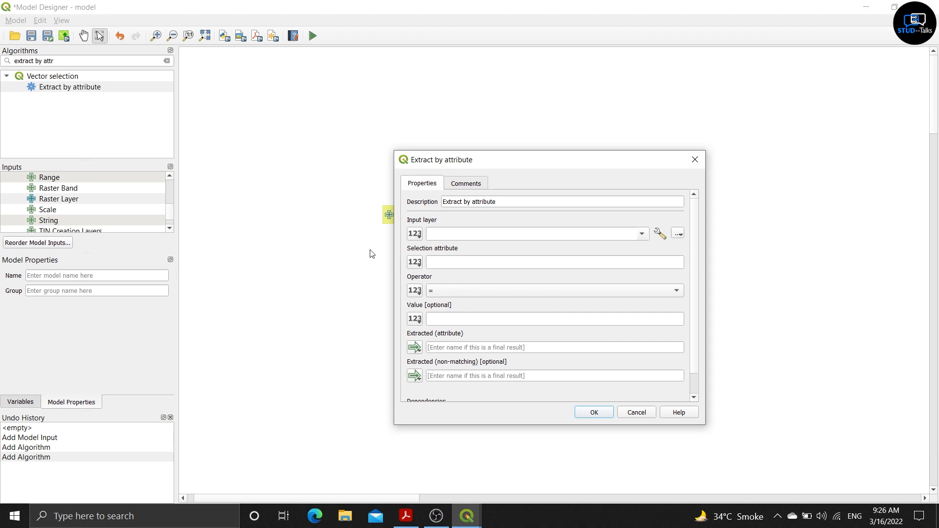
# Set Extract by attribute to use the Vectorized output of Polygonize, with selection attribute DN, operator = and value 12
pyautogui.click(412, 237)
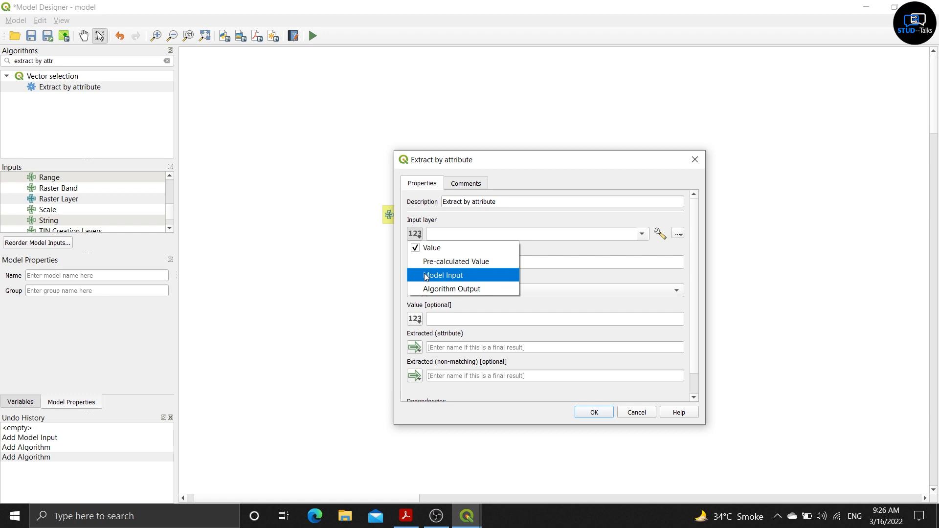
pyautogui.click(426, 289)
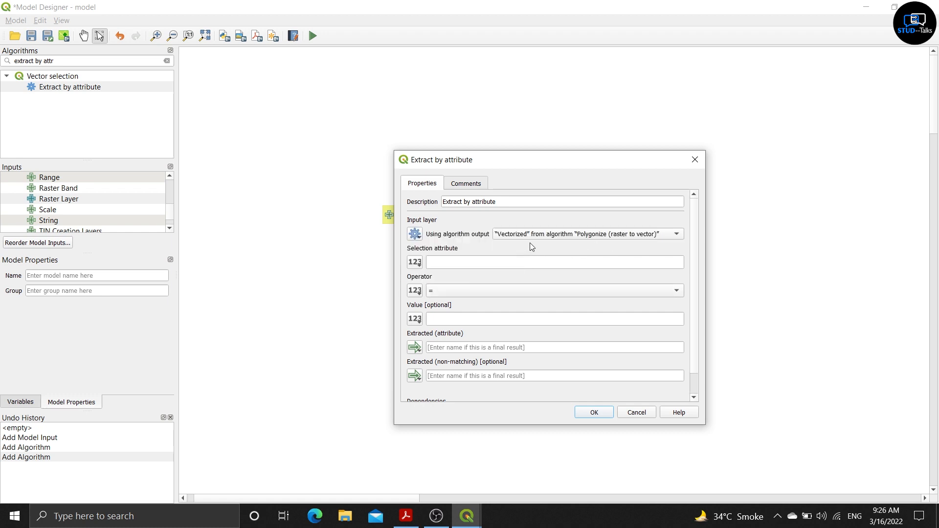
pyautogui.click(485, 264)
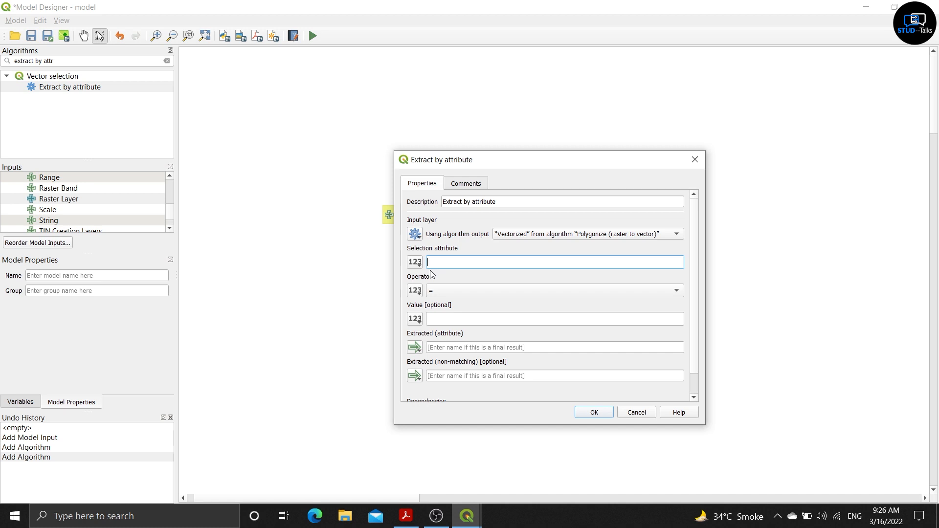
pyautogui.write('DN')
pyautogui.click(429, 296)
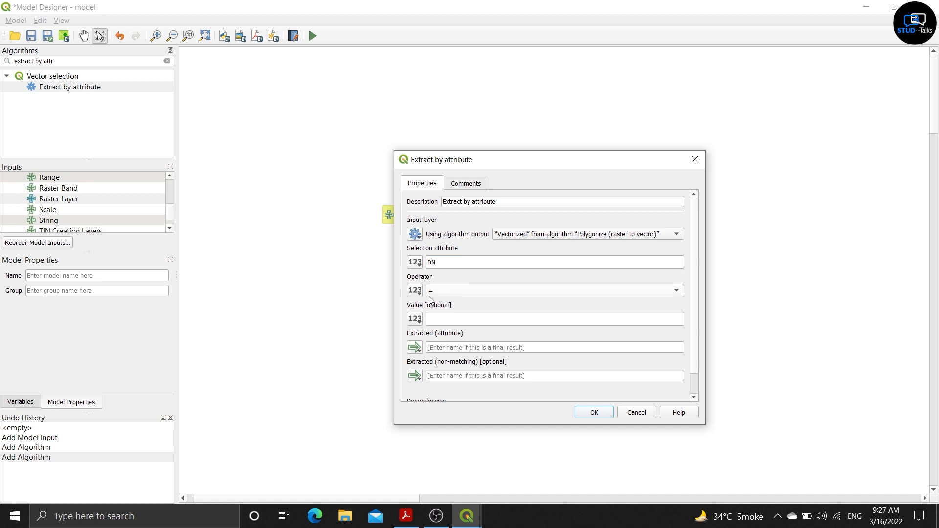
pyautogui.click(461, 320)
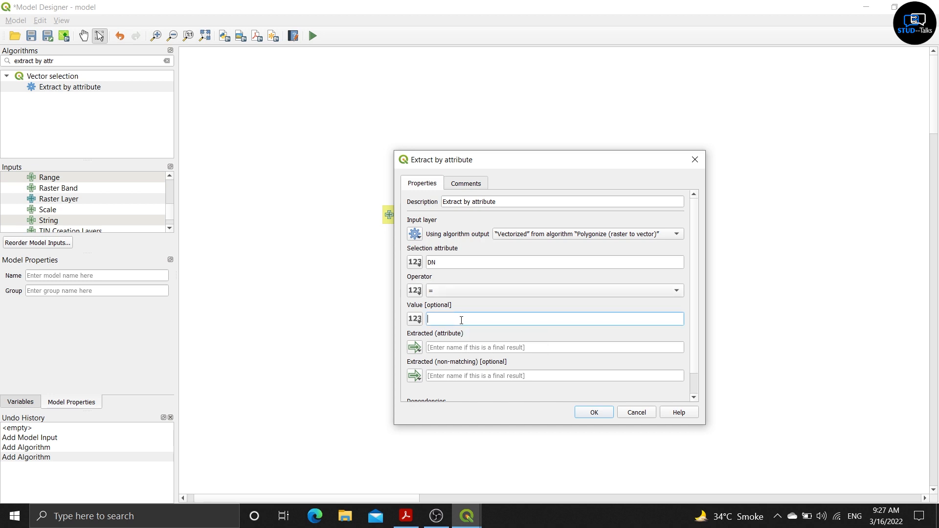
pyautogui.write('12')
# Name the Extracted (attribute) output vectorized_class as a final result and add the algorithm to the model
pyautogui.scroll(-1, 580, 348)
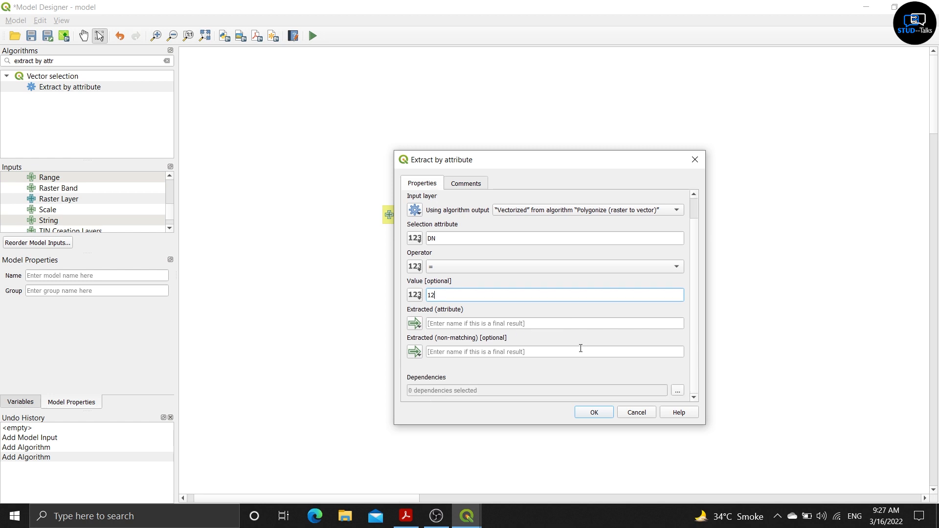
pyautogui.click(472, 323)
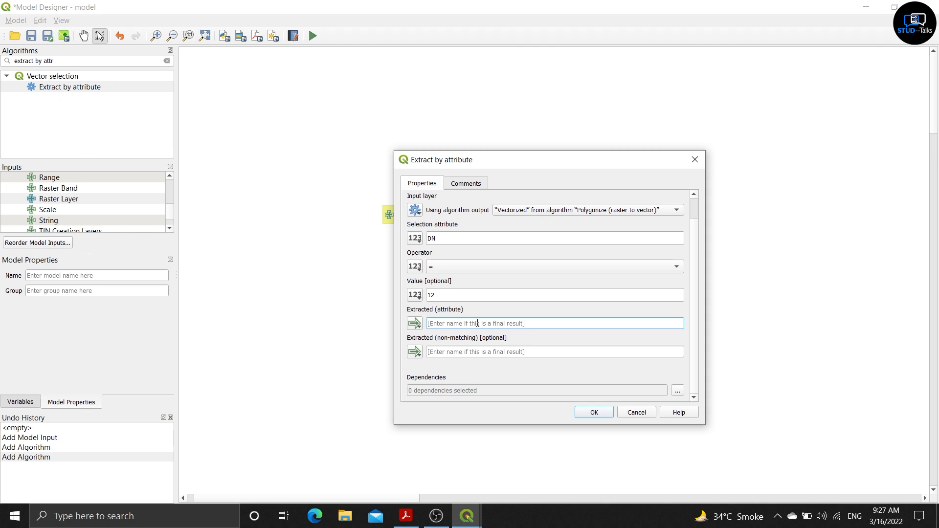
pyautogui.write('vectorixed_class')
pyautogui.press('BackSpace')
pyautogui.write('z')
pyautogui.click(606, 416)
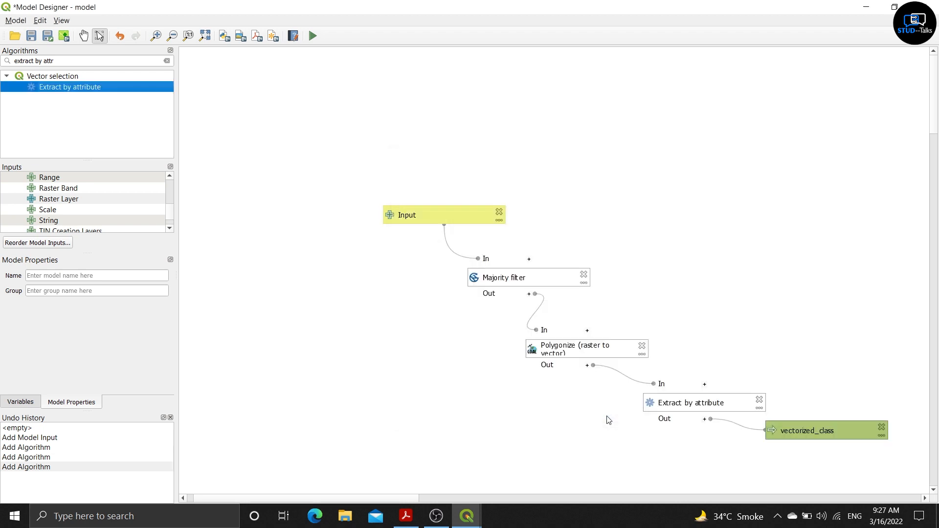
# Name the model vectorize and assign it to the group raster
pyautogui.click(83, 36)
pyautogui.moveTo(445, 184); pyautogui.dragTo(265, 64)
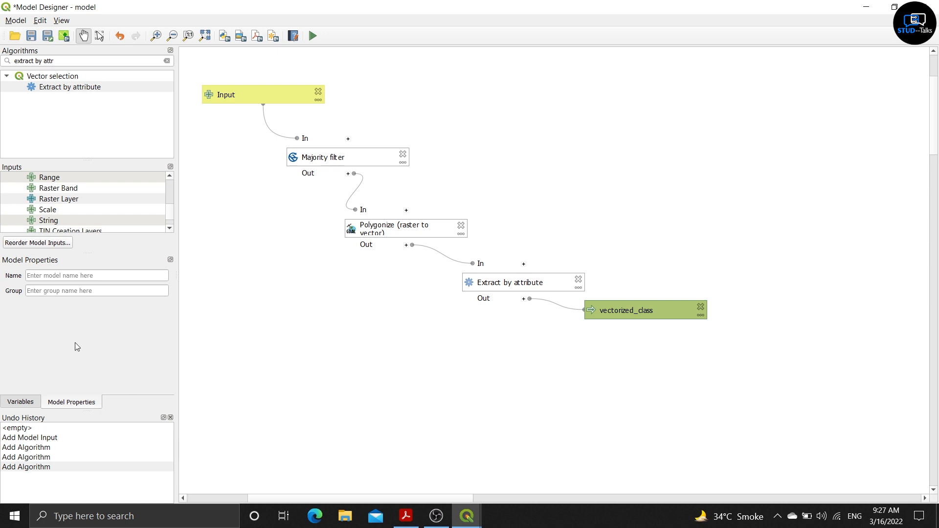
pyautogui.click(120, 275)
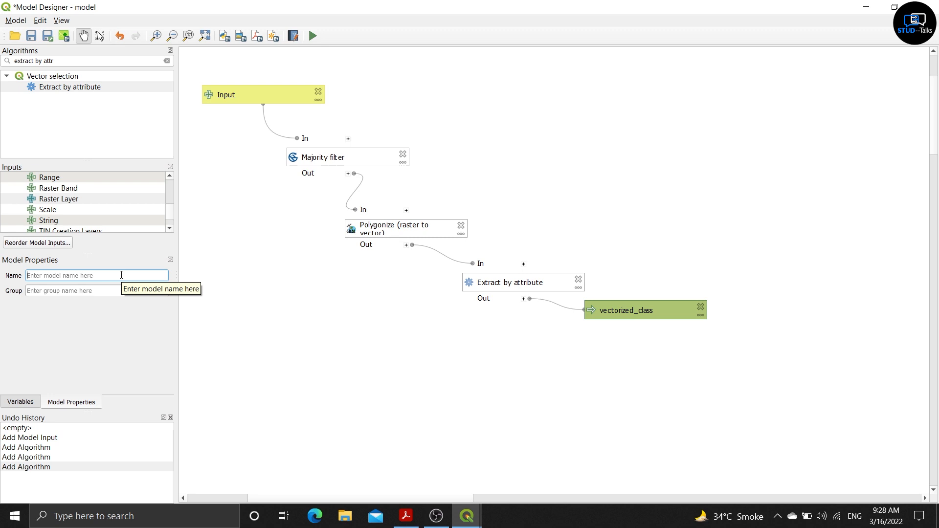
pyautogui.write('vec')
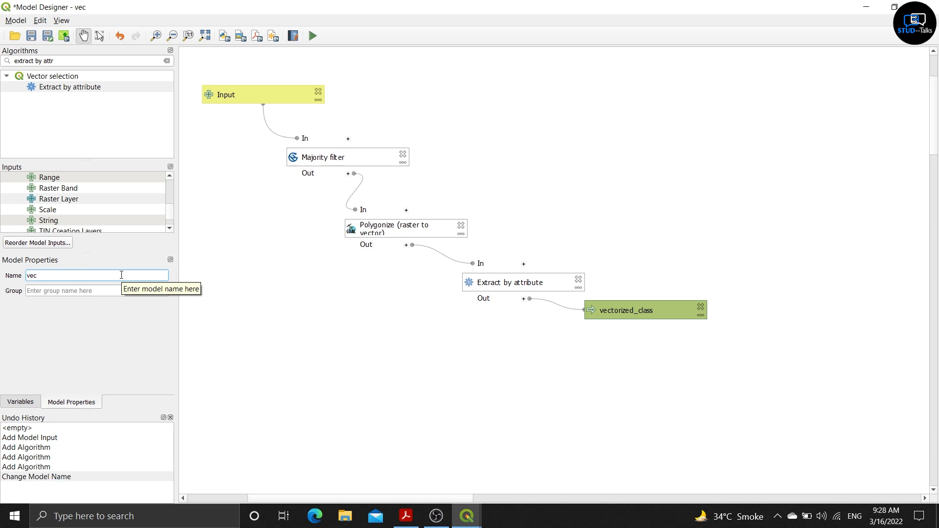
pyautogui.write('torize')
pyautogui.click(73, 292)
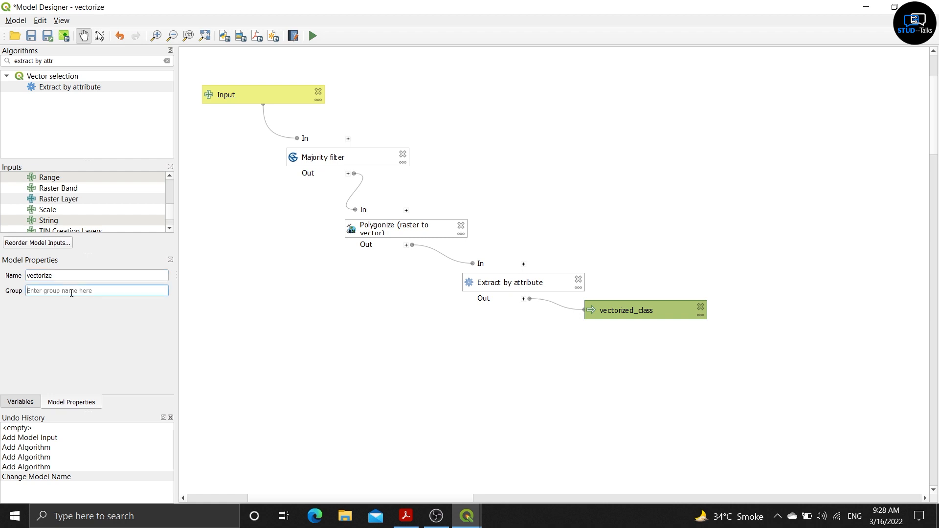
pyautogui.write('ra')
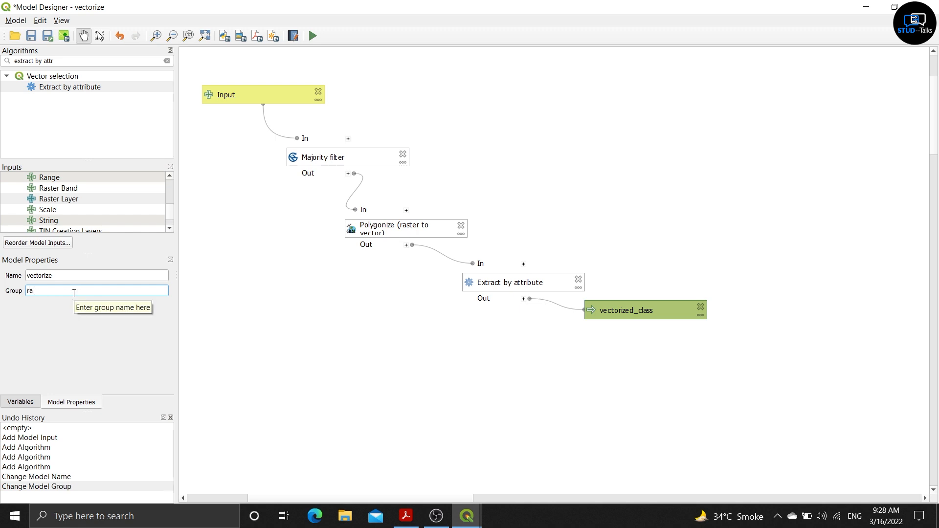
pyautogui.write('ster')
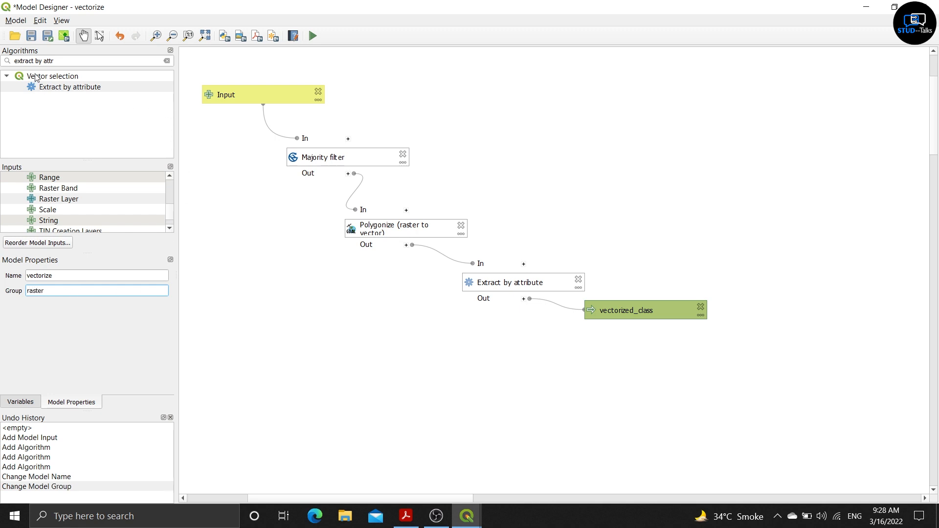
# Save the model as vectorize.model3 in the models folder, replacing the existing file, and minimize the Model Designer
pyautogui.click(30, 37)
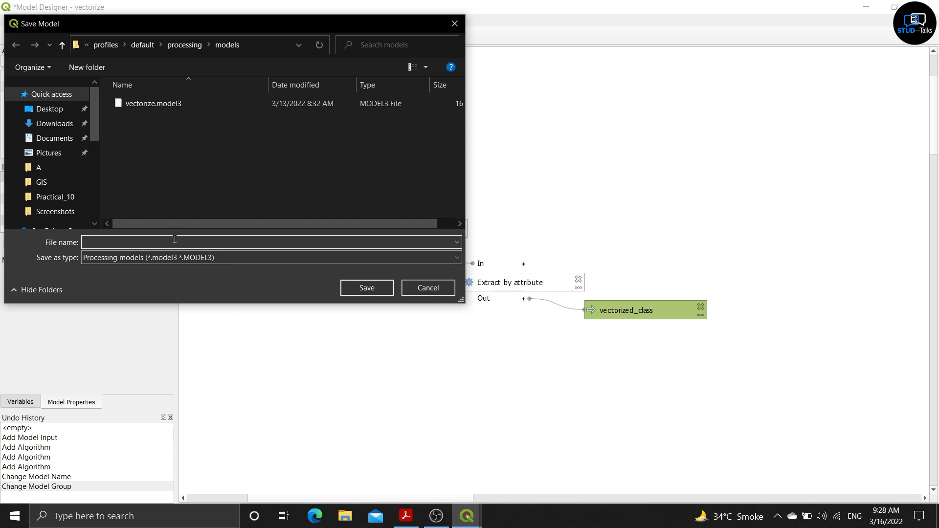
pyautogui.write('vec')
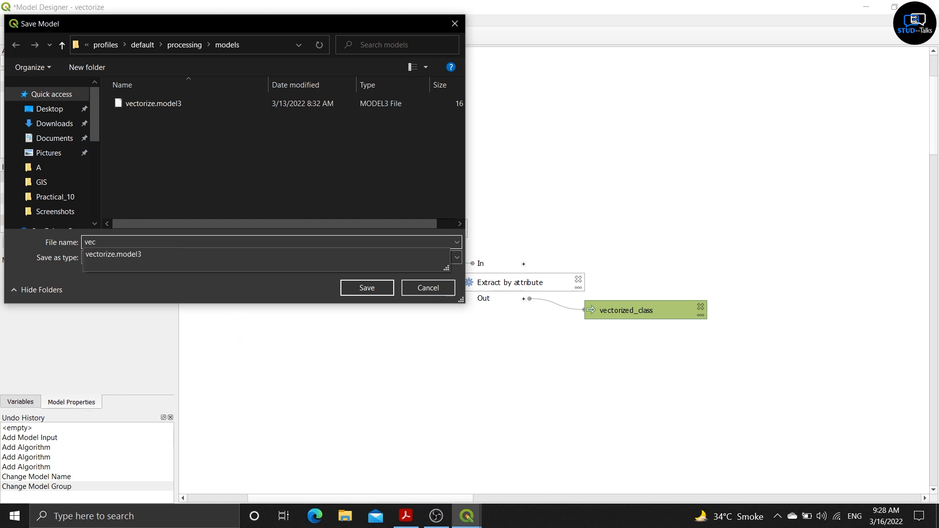
pyautogui.write('torize')
pyautogui.click(219, 102)
pyautogui.click(363, 286)
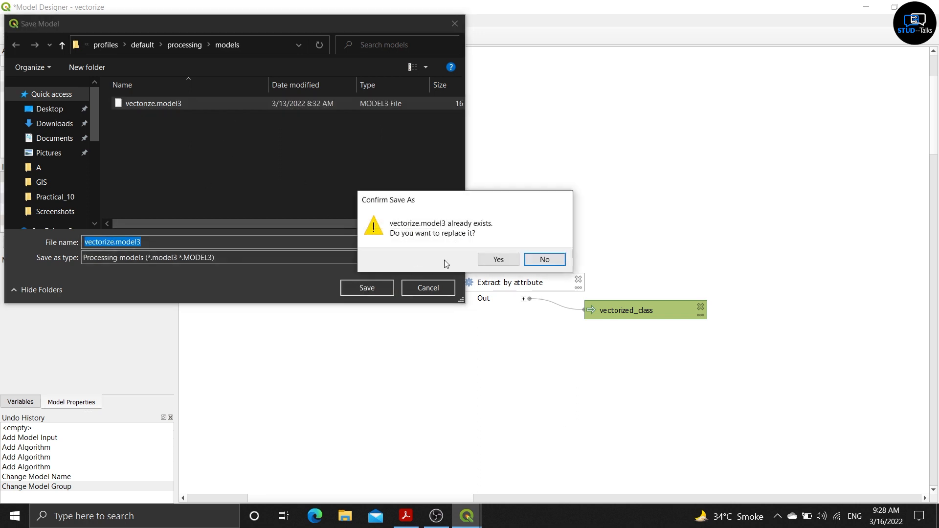
pyautogui.click(495, 259)
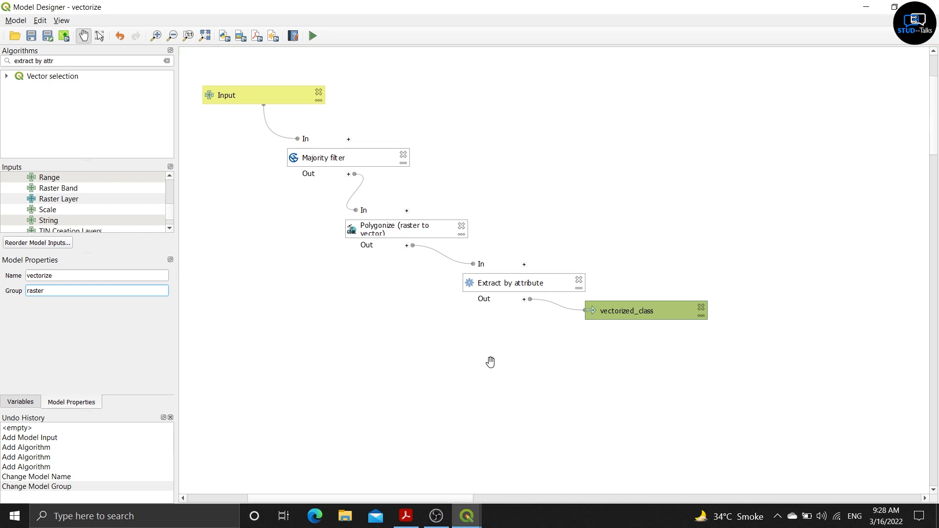
pyautogui.click(869, 9)
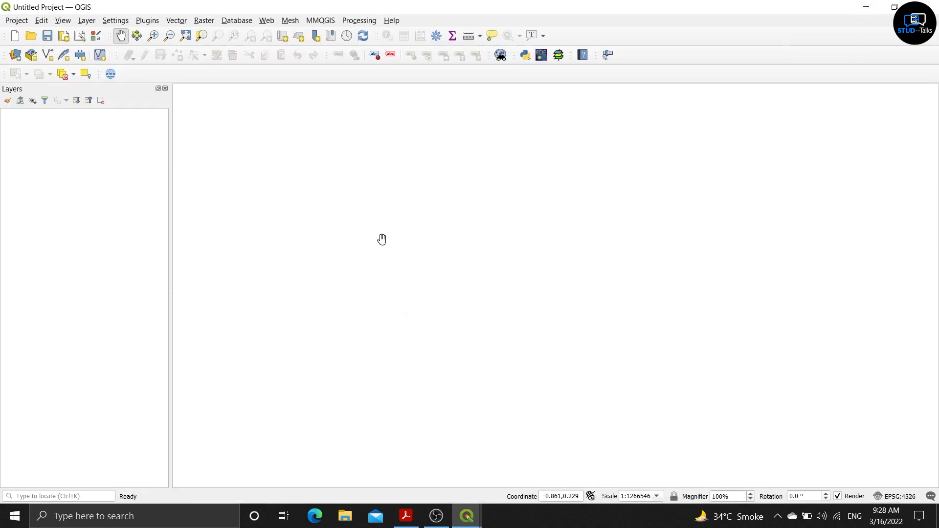
# Add the raster layer LC_hd_global_2001.tif from the Practical_09\B folder to the project
pyautogui.click(86, 20)
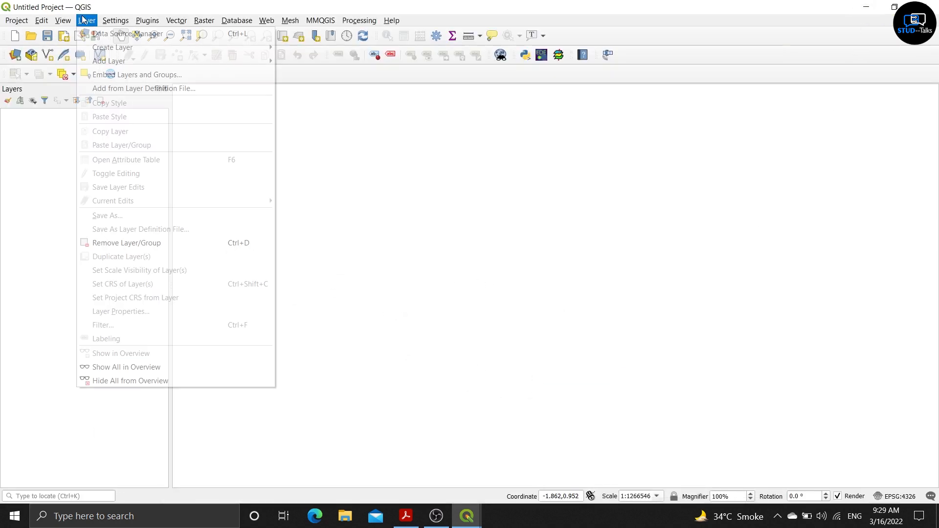
pyautogui.moveTo(184, 62)
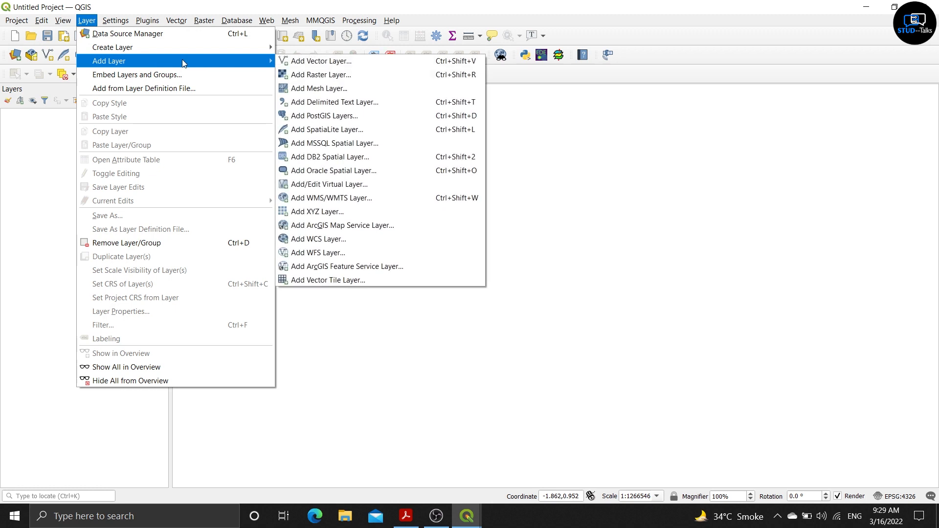
pyautogui.click(321, 75)
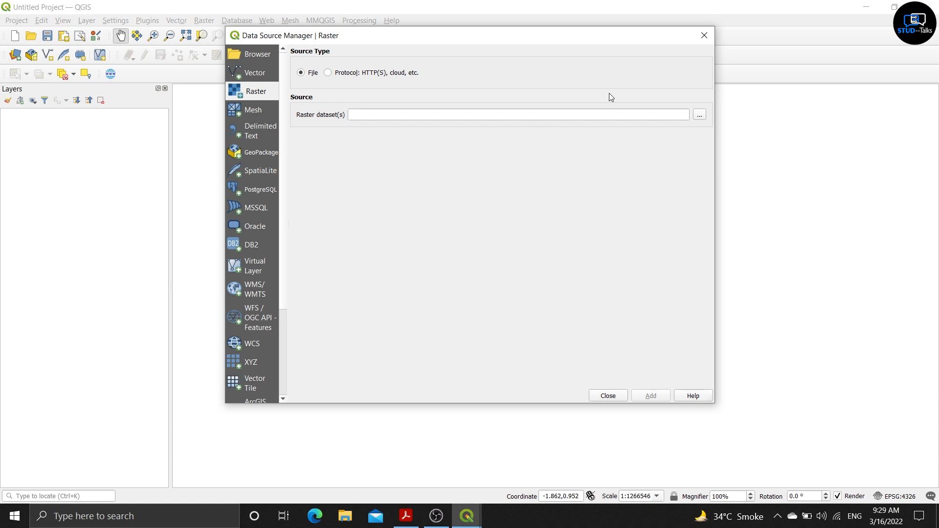
pyautogui.click(700, 116)
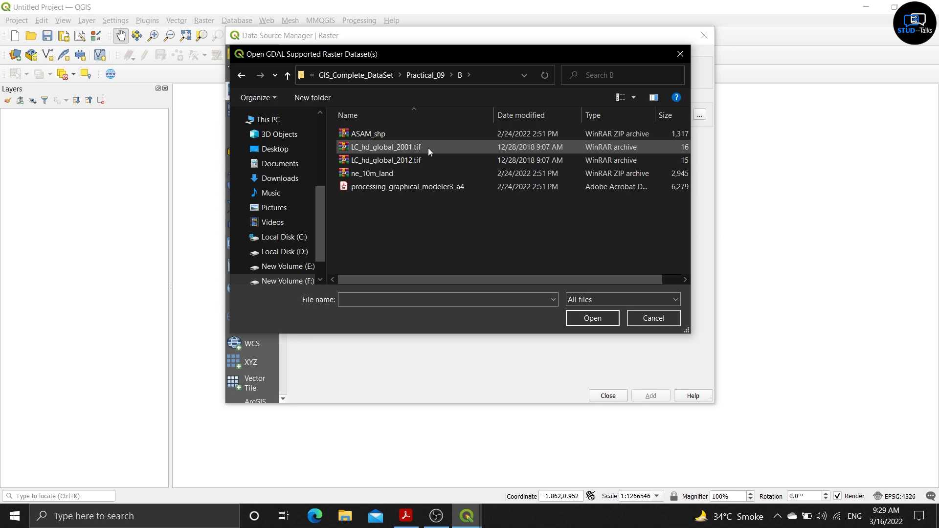
pyautogui.click(435, 148)
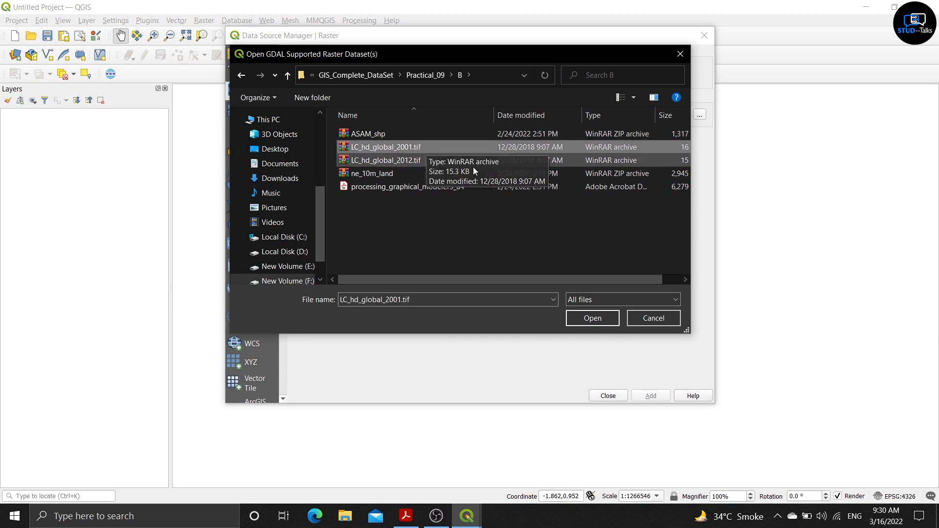
pyautogui.click(602, 316)
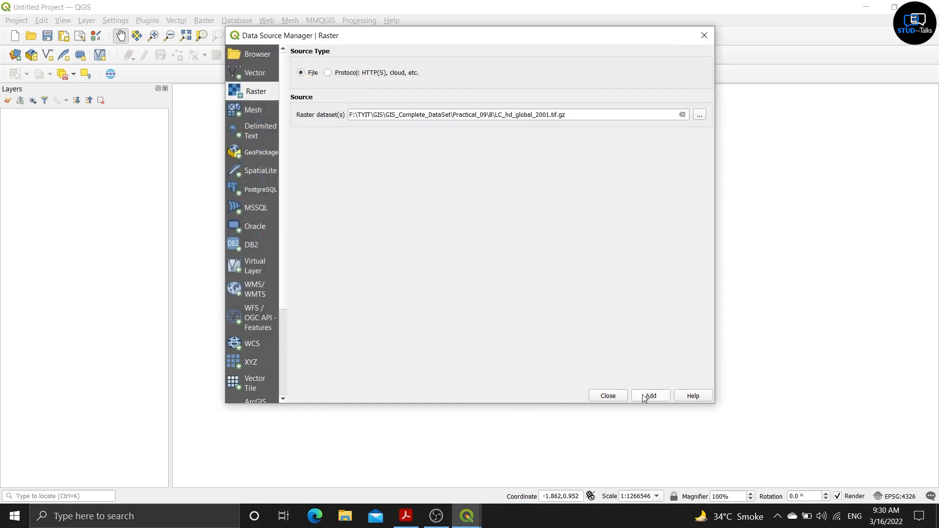
pyautogui.click(644, 397)
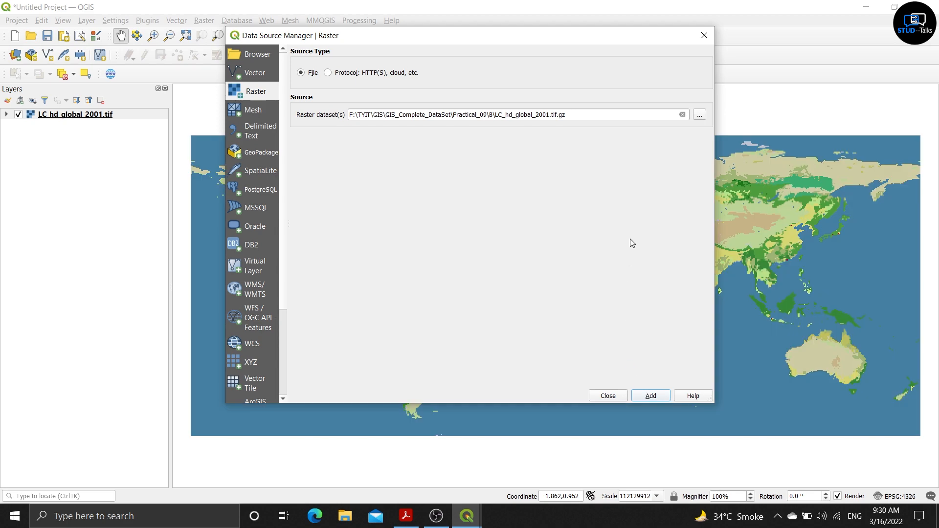
pyautogui.click(604, 394)
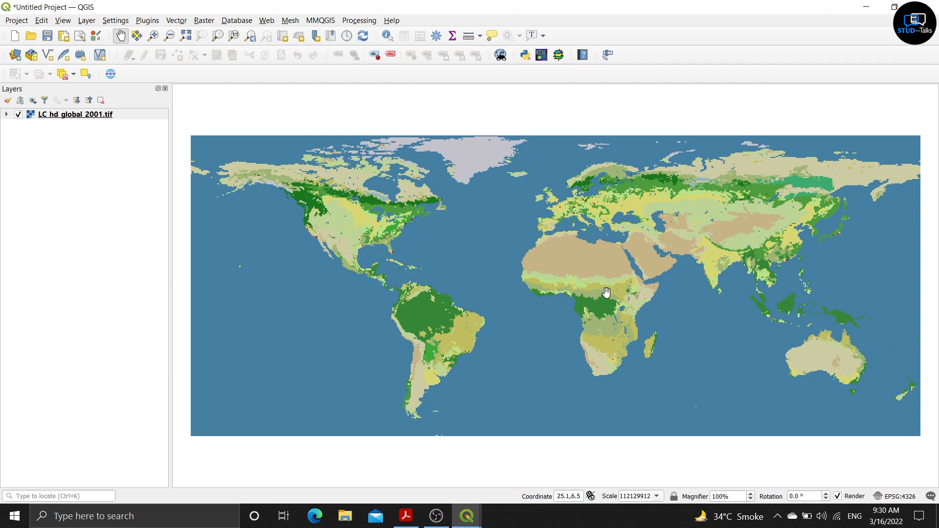
# Search the Processing Toolbox for vectorize and open the vectorize model from the raster group of Models
pyautogui.click(374, 22)
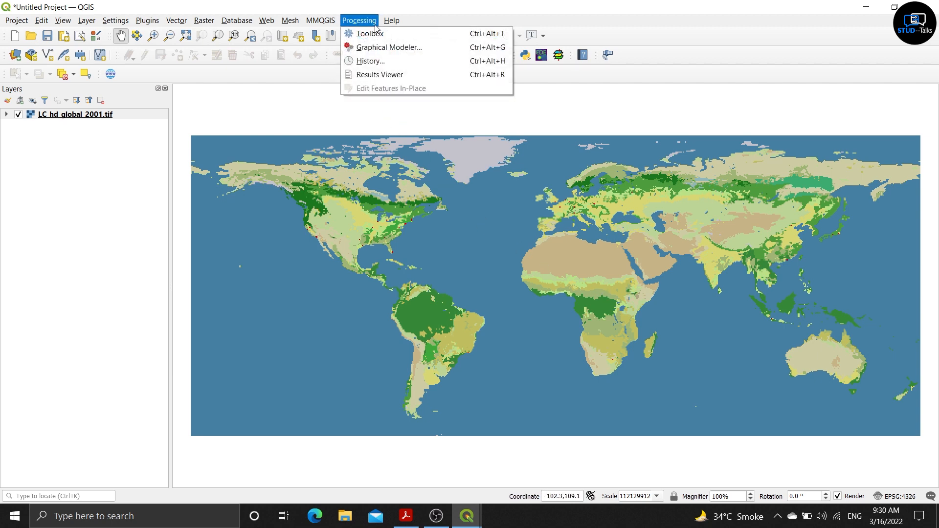
pyautogui.click(371, 33)
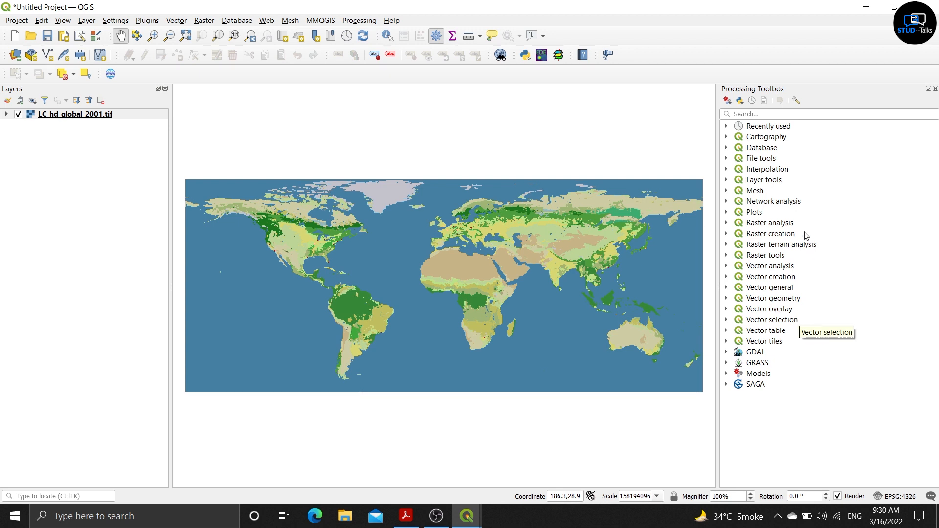
pyautogui.click(802, 114)
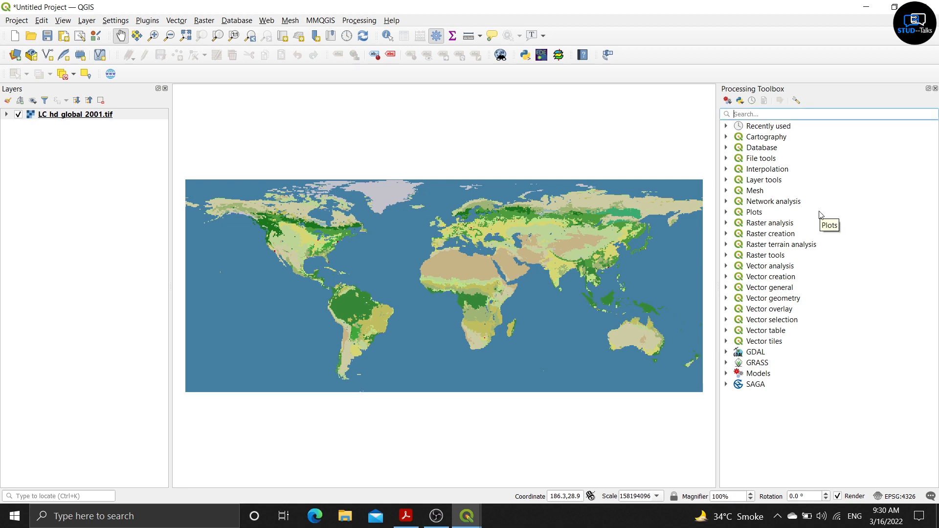
pyautogui.write('vec')
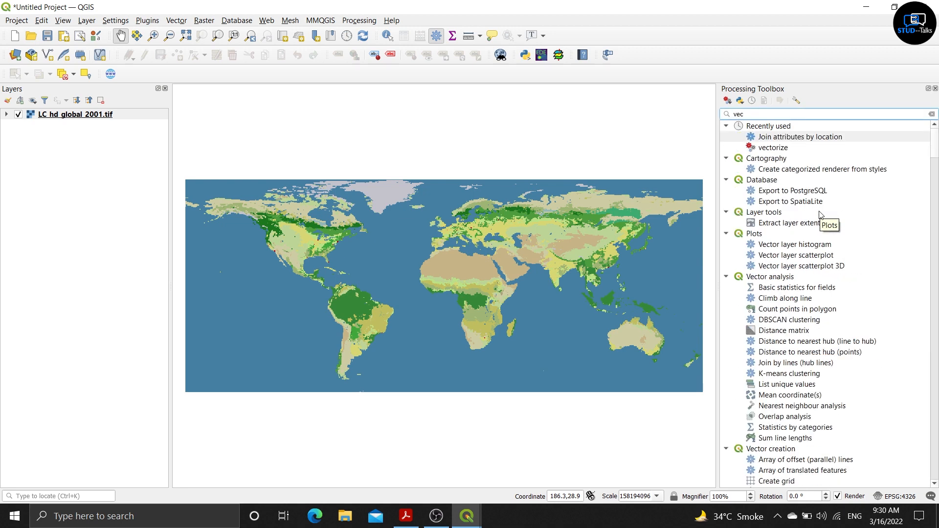
pyautogui.write('torize')
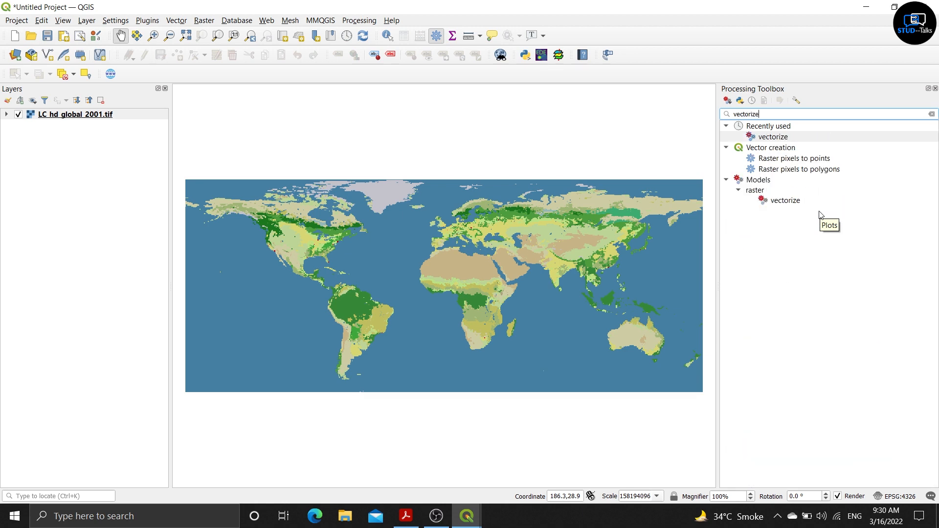
pyautogui.click(795, 201)
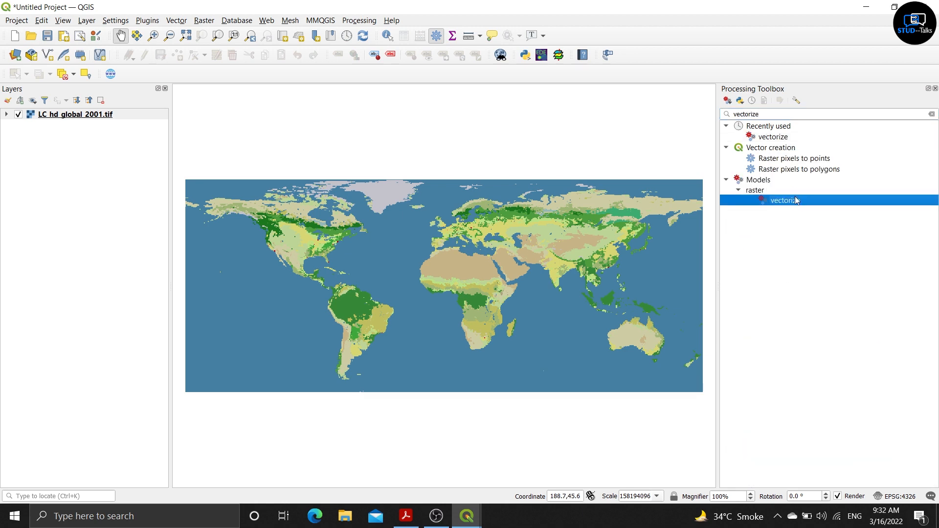
pyautogui.doubleClick(796, 200)
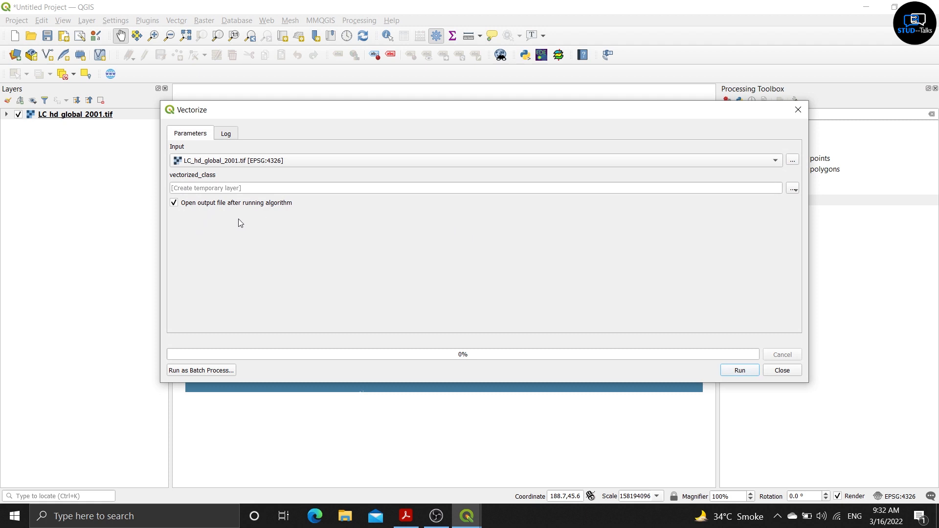
# Run the model on LC_hd_global_2001.tif with the output saved as shapefile vectorized_class in the DATA/A folder, and close the dialog
pyautogui.click(645, 185)
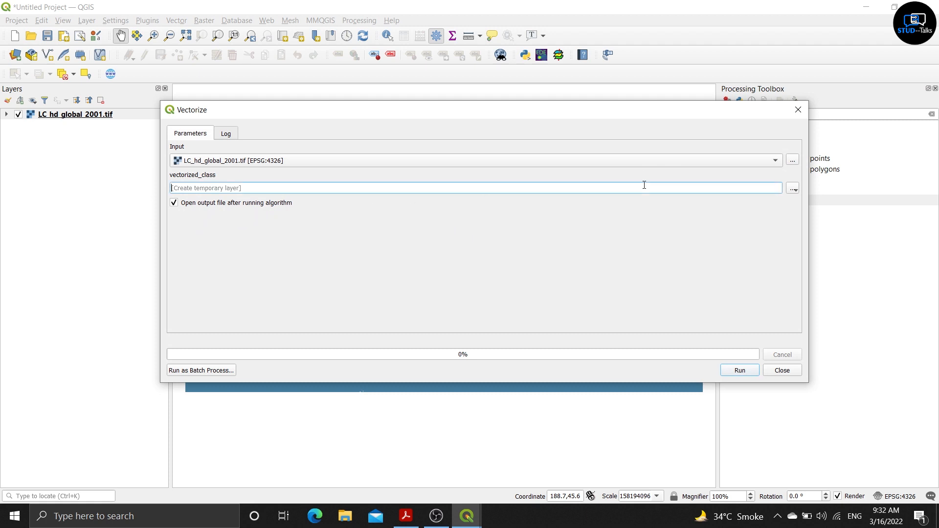
pyautogui.click(794, 189)
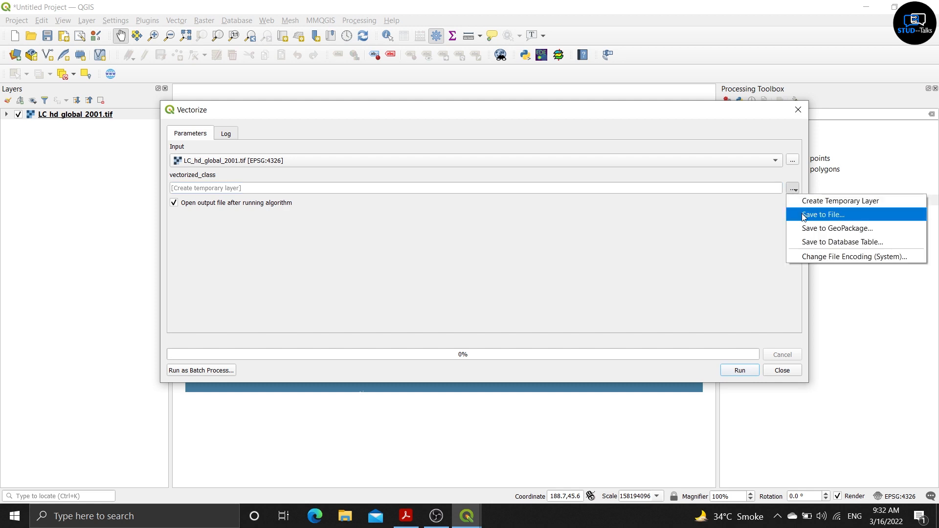
pyautogui.click(823, 214)
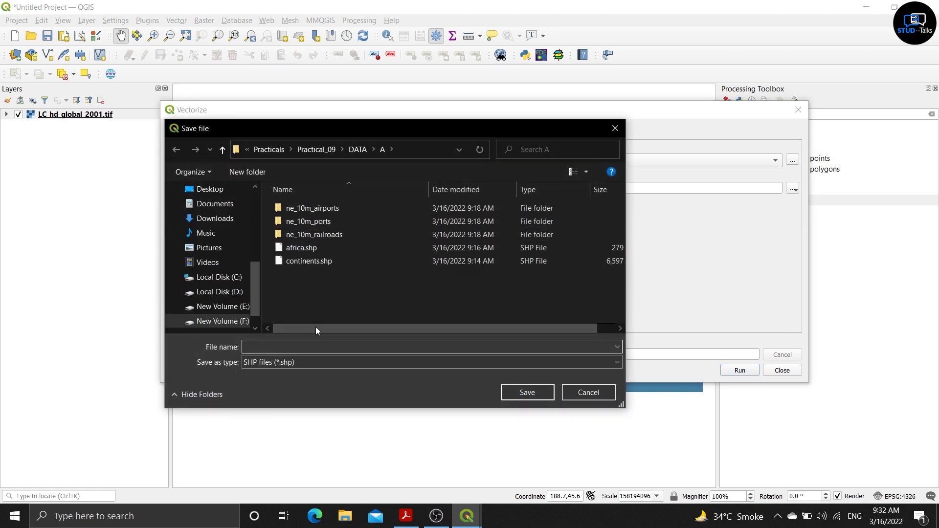
pyautogui.write('vectoriz')
pyautogui.write('ed_class')
pyautogui.press('Return')
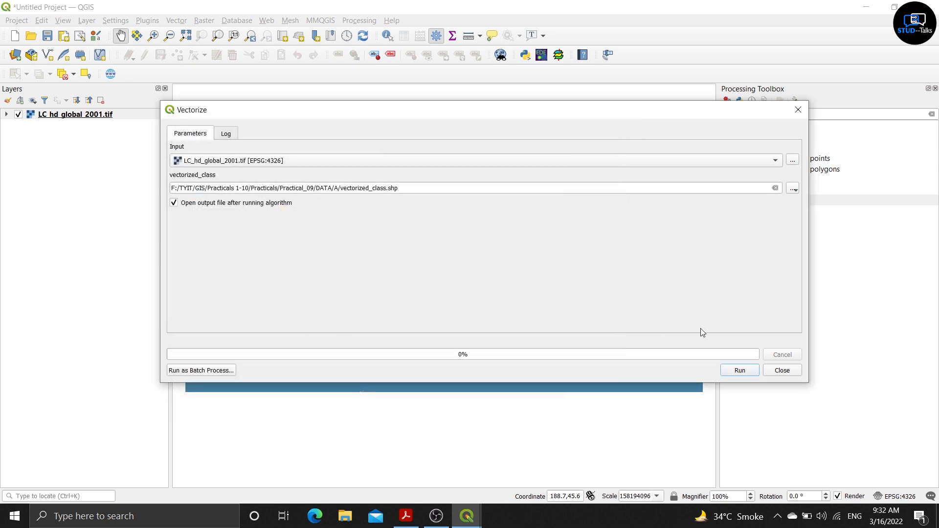
pyautogui.click(740, 372)
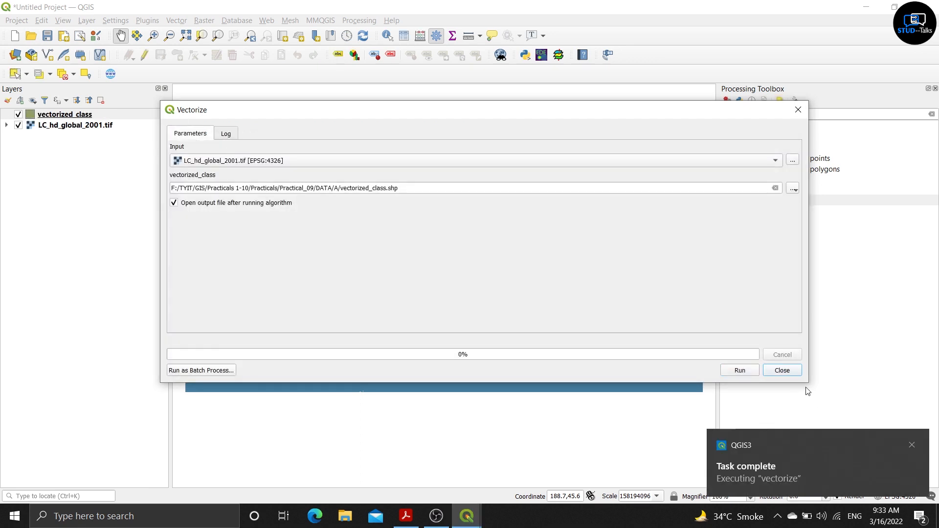
pyautogui.click(781, 372)
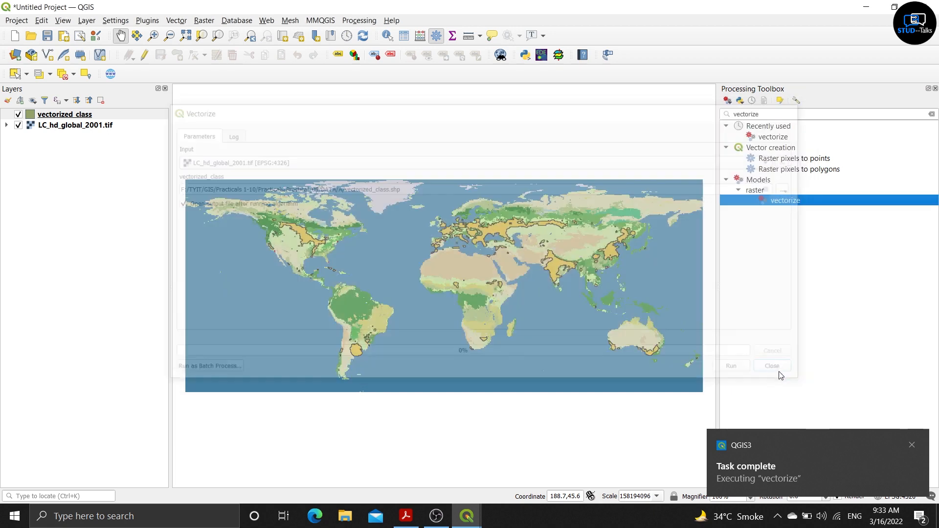
# Change the colour of the vectorized_class layer to magenta-pink
pyautogui.rightClick(102, 116)
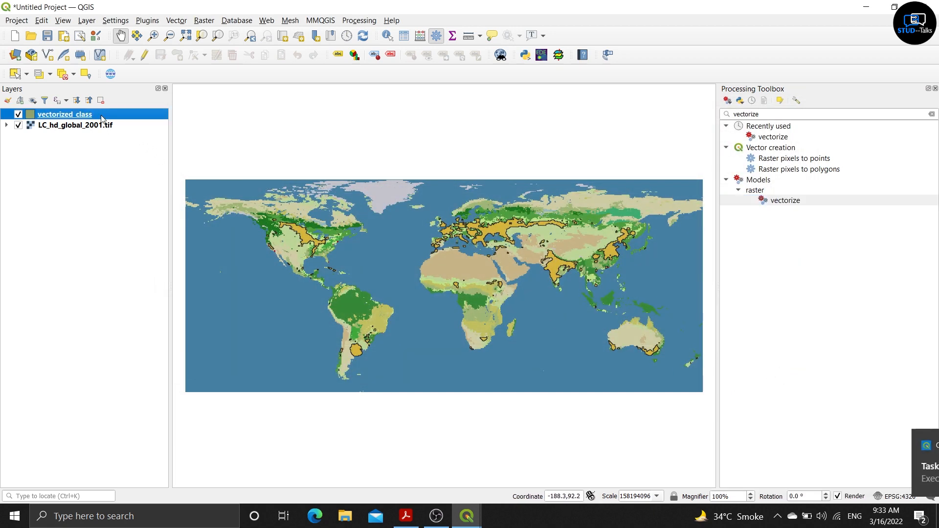
pyautogui.moveTo(164, 350)
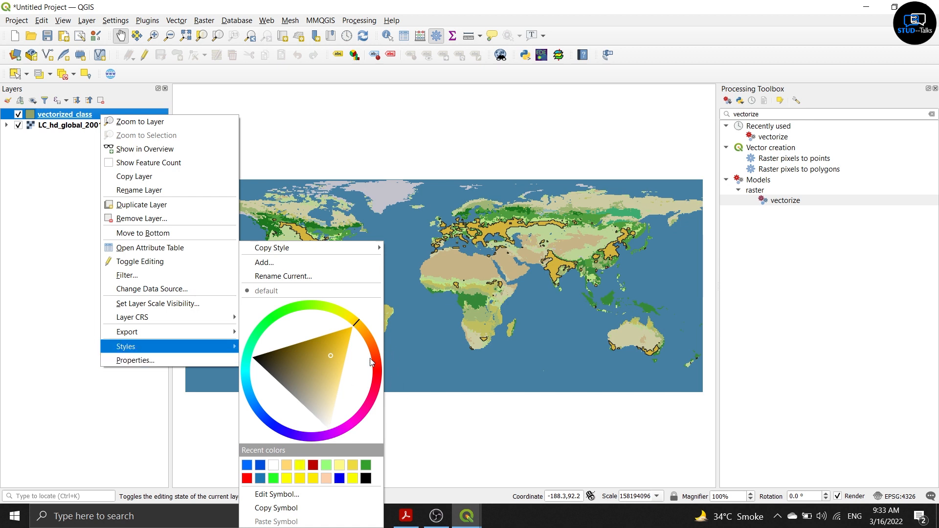
pyautogui.click(361, 414)
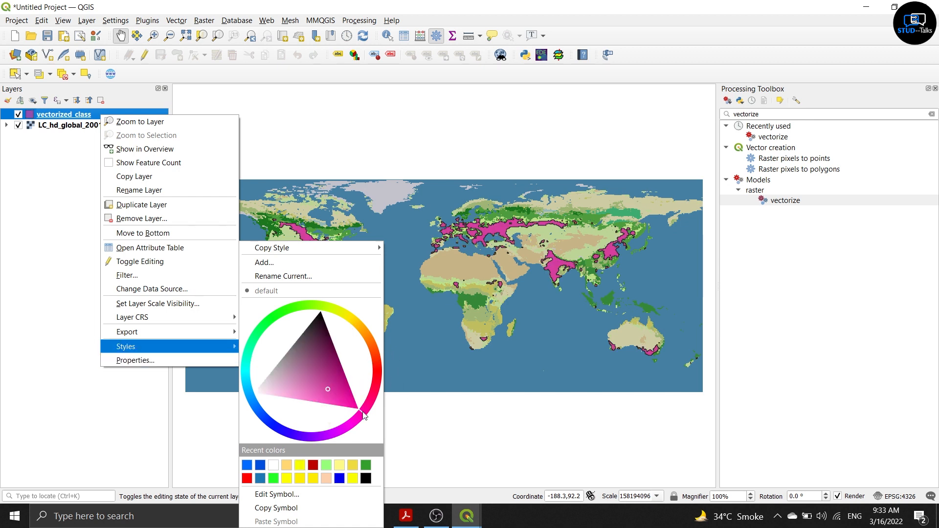
# Change the fill colour of the vectorized_class layer to a bright, vivid magenta
pyautogui.moveTo(359, 420); pyautogui.dragTo(327, 392)
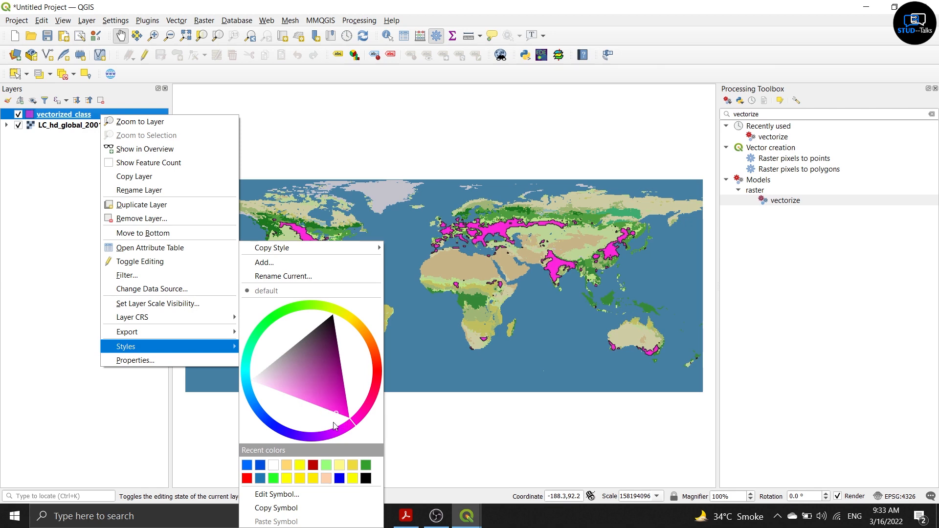
pyautogui.click(406, 411)
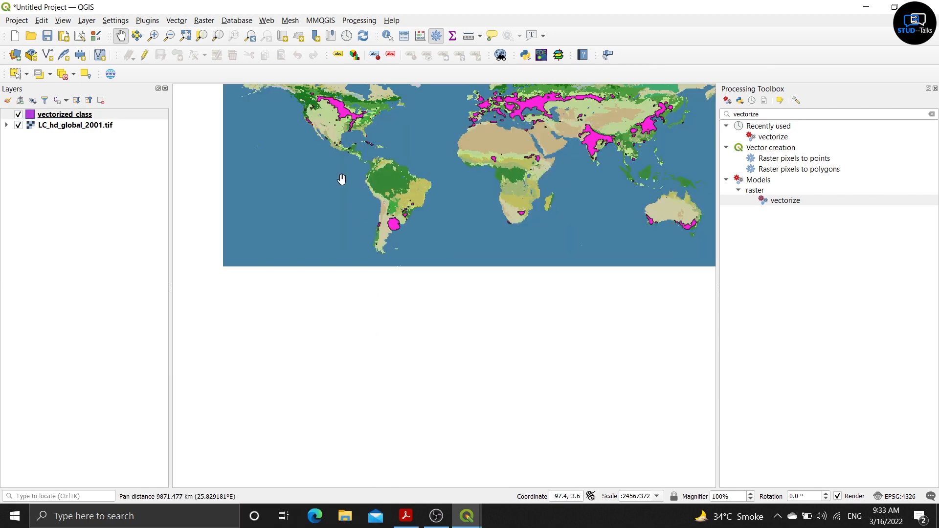
pyautogui.moveTo(363, 160); pyautogui.dragTo(325, 275)
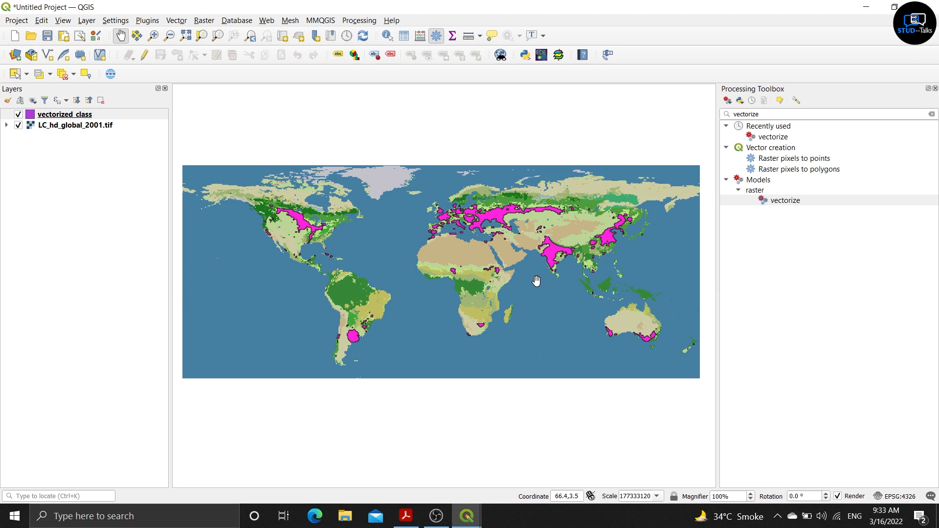
# Open the vectorize model from the raster group of Models for editing in the Model Designer
pyautogui.rightClick(774, 199)
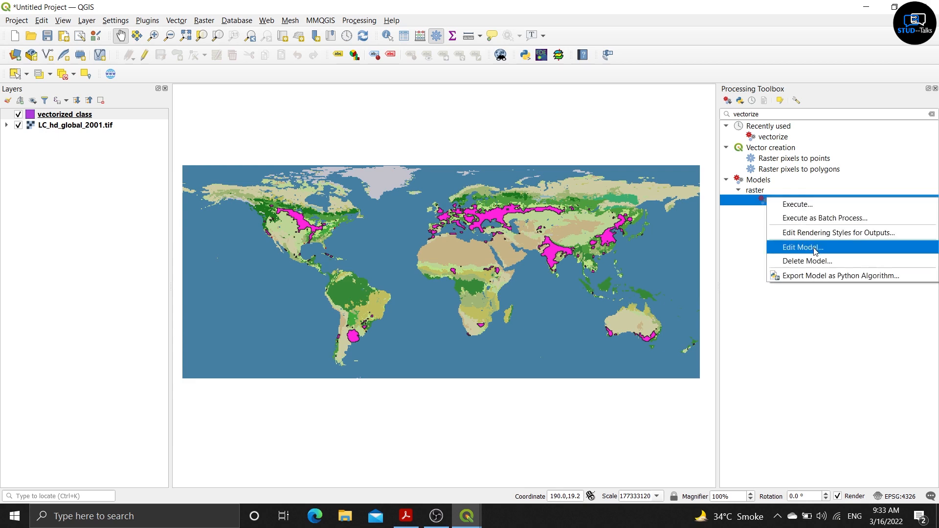
pyautogui.click(834, 248)
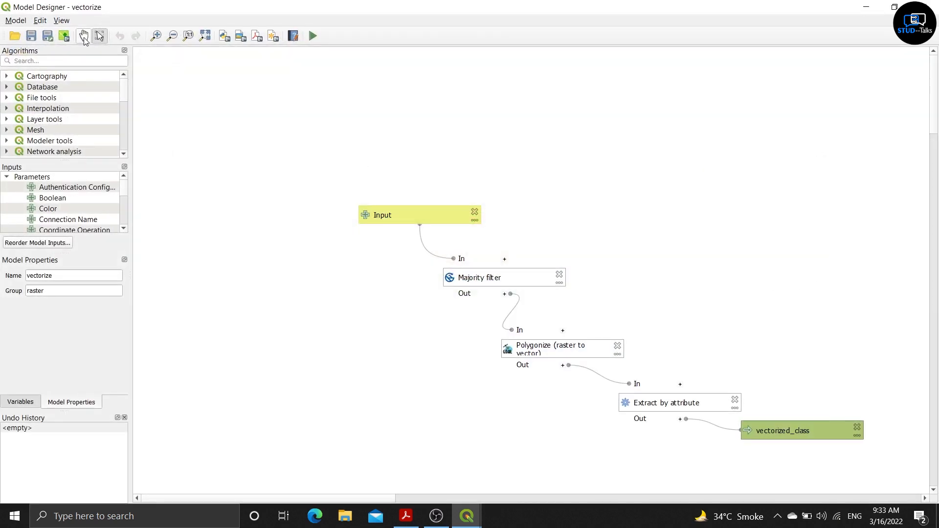
pyautogui.click(84, 35)
pyautogui.moveTo(428, 178); pyautogui.dragTo(273, 60)
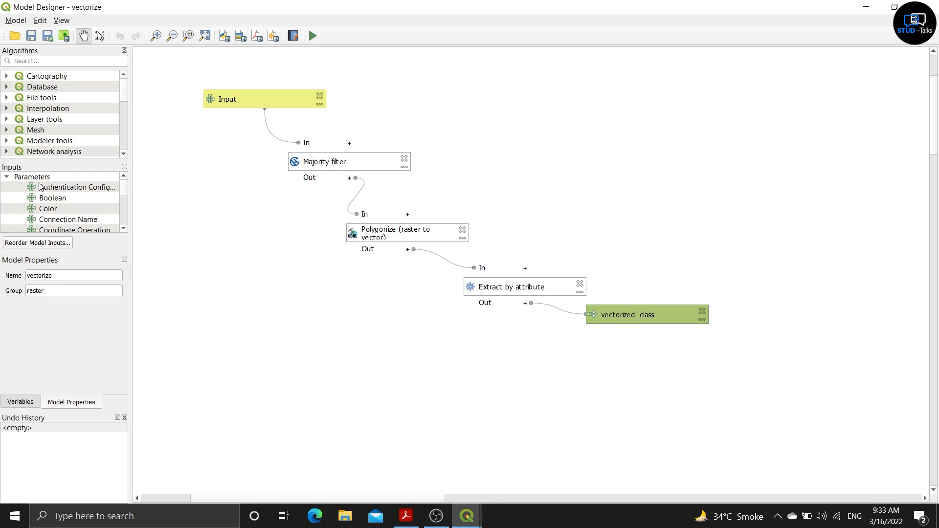
# Add a mandatory String input to the model with the description Class and default value 12
pyautogui.scroll(-5, 67, 202)
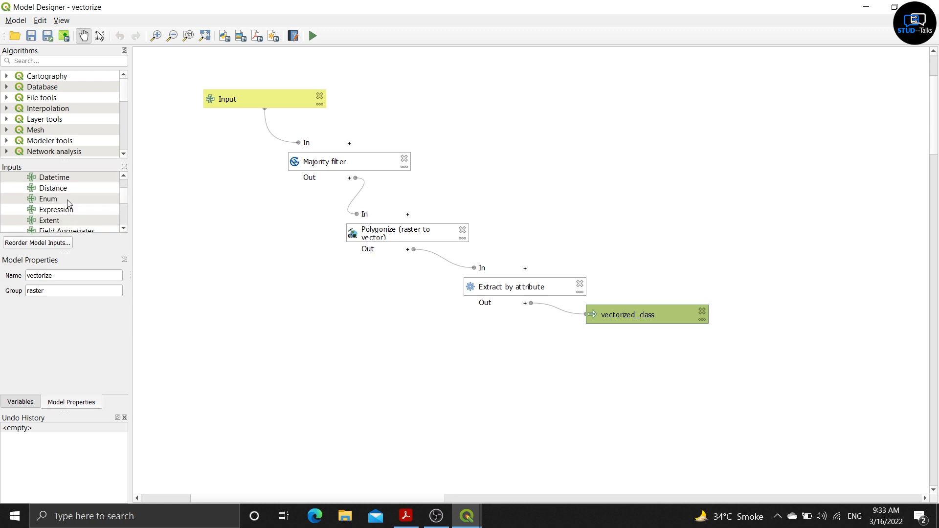
pyautogui.scroll(-7, 67, 202)
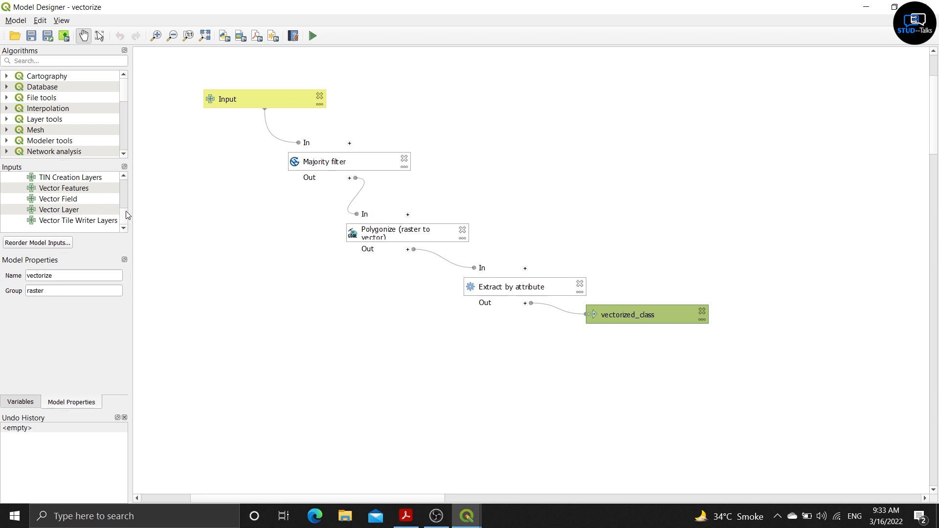
pyautogui.scroll(1, 126, 212)
pyautogui.click(91, 200)
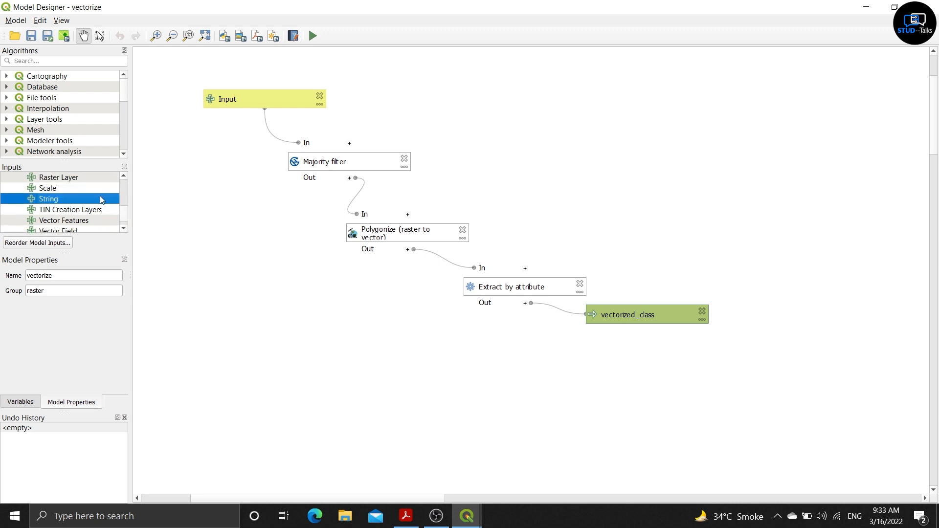
pyautogui.moveTo(98, 201); pyautogui.dragTo(642, 174)
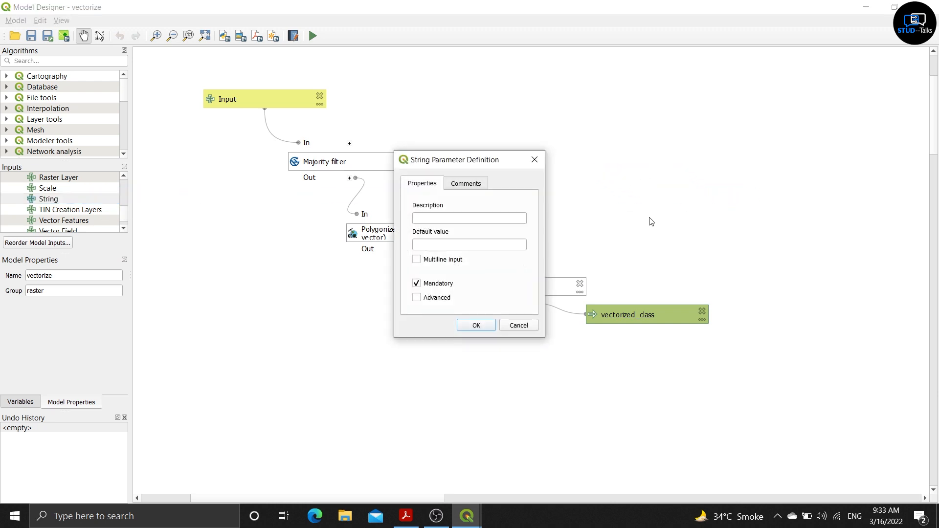
pyautogui.click(453, 217)
pyautogui.write('Class')
pyautogui.click(467, 246)
pyautogui.write('12')
pyautogui.click(481, 327)
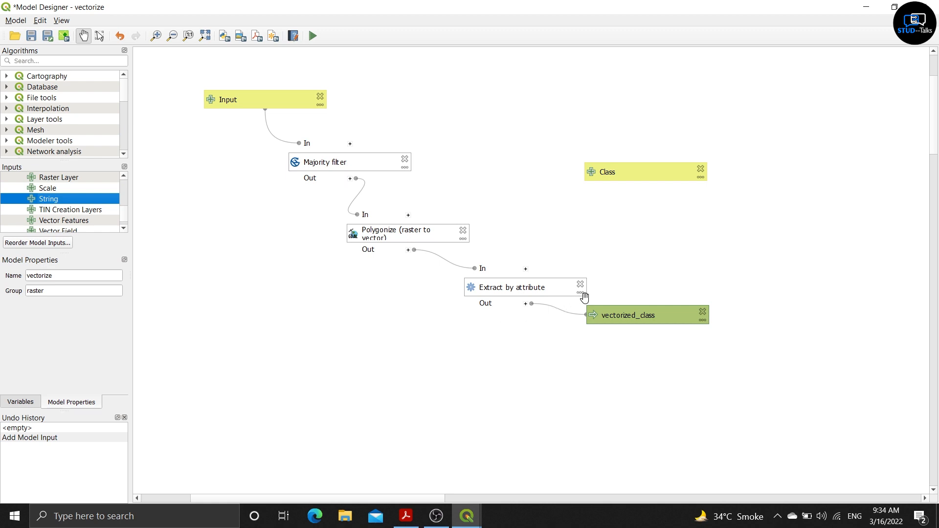
# Edit the Extract by attribute algorithm so its Value uses the model input Class
pyautogui.click(99, 36)
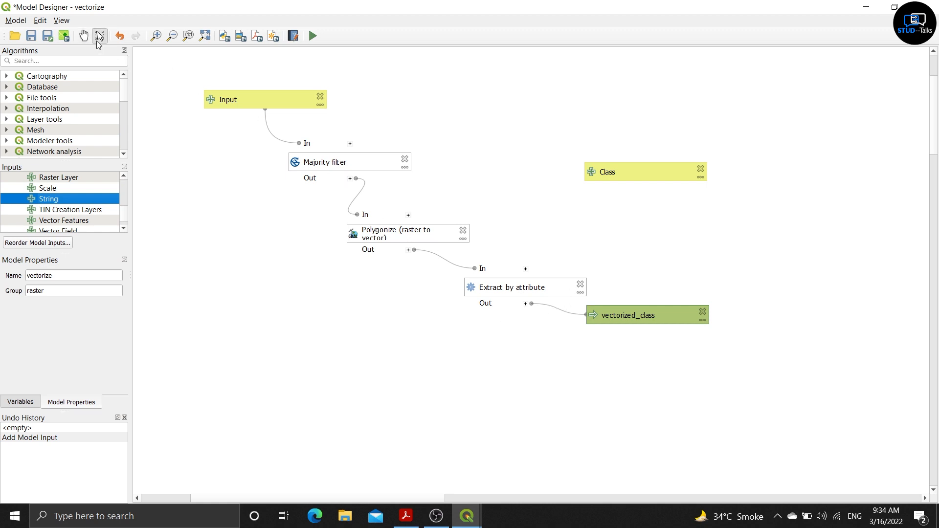
pyautogui.click(580, 292)
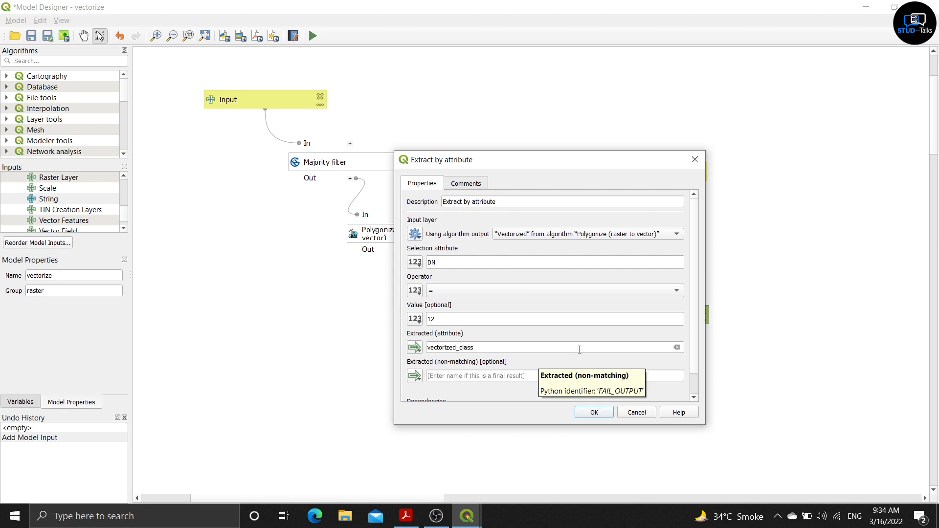
pyautogui.click(415, 319)
pyautogui.click(423, 361)
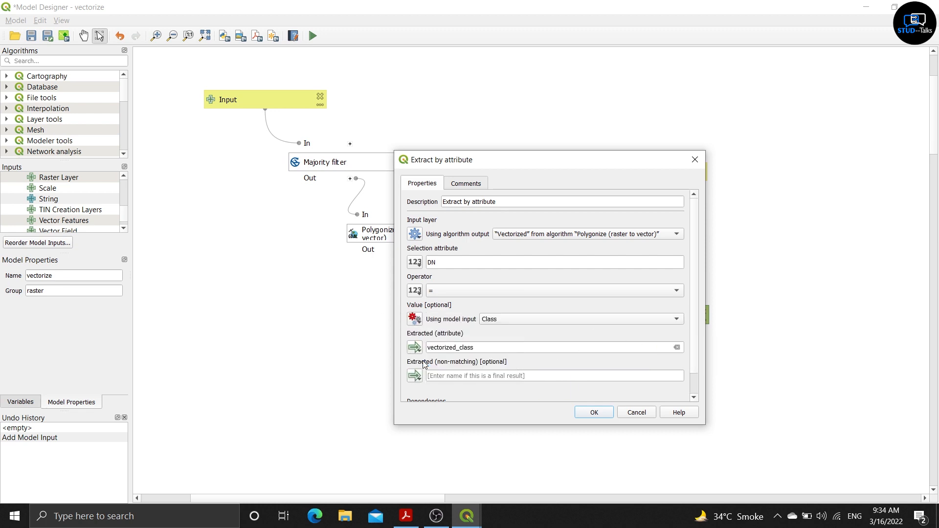
pyautogui.click(575, 321)
pyautogui.click(575, 321)
pyautogui.scroll(-2, 695, 360)
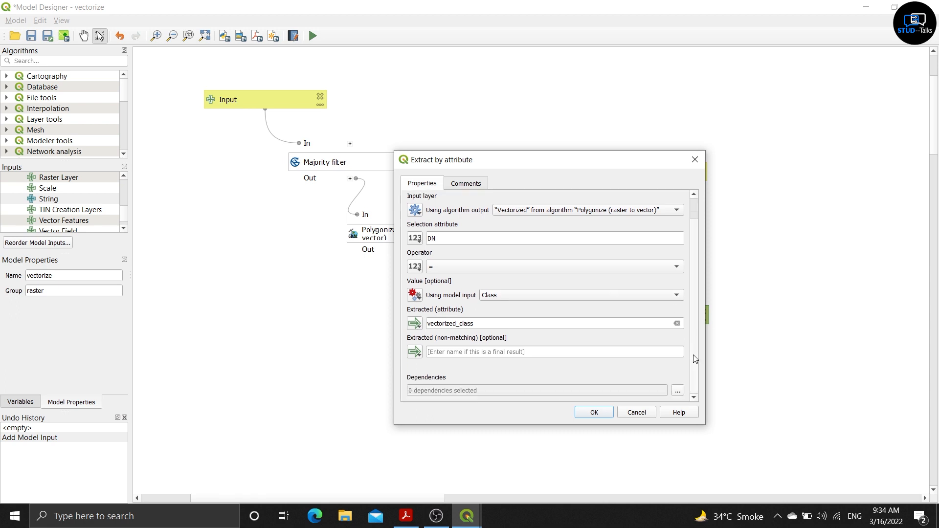
pyautogui.click(598, 412)
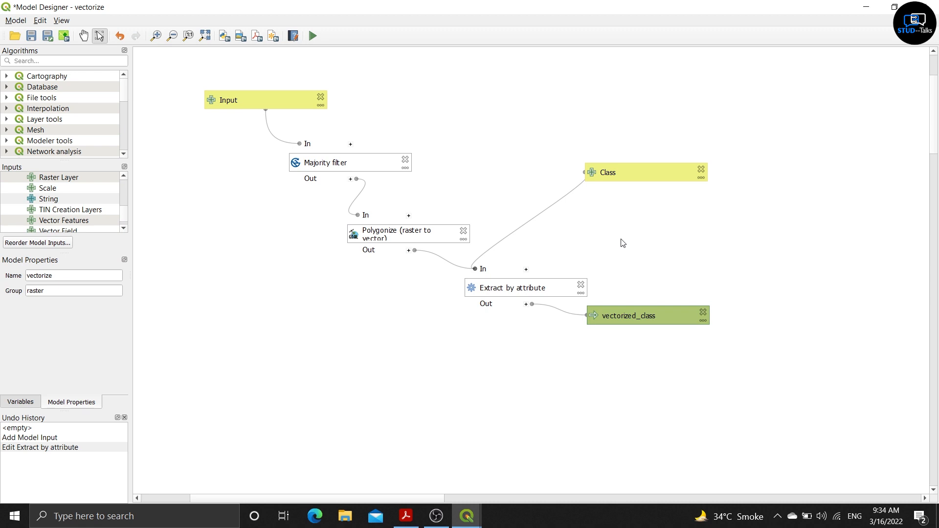
# Run the model with Class 16 on LC_hd_global_2001.tif, outputting vectorized_class as a temporary layer, and close the dialog
pyautogui.click(313, 36)
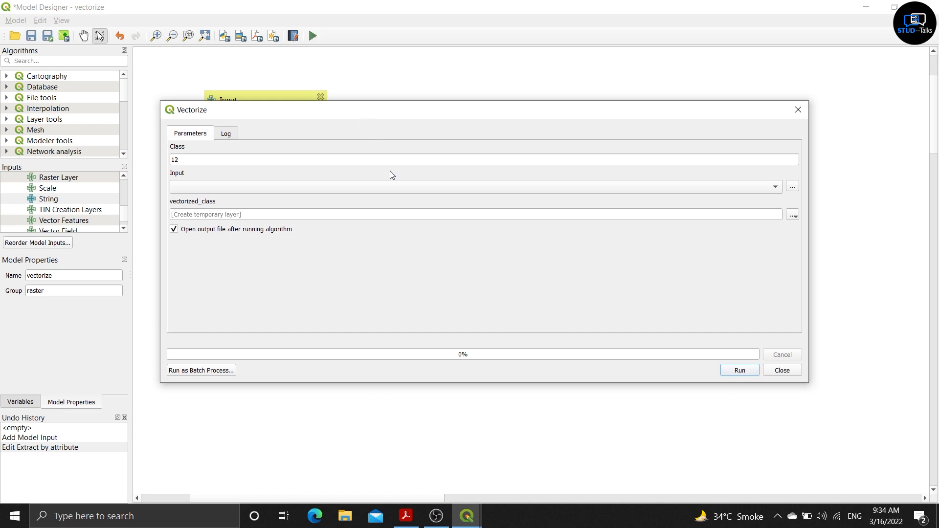
pyautogui.click(326, 162)
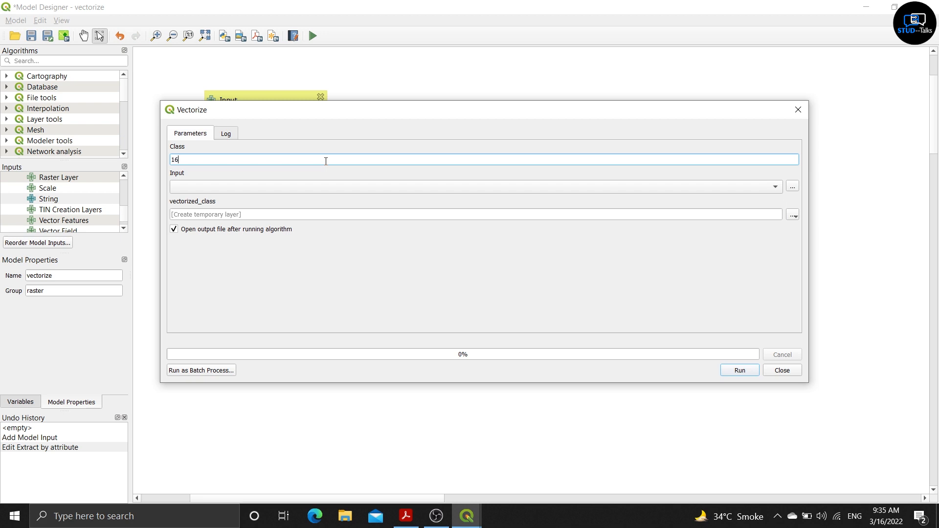
pyautogui.click(380, 190)
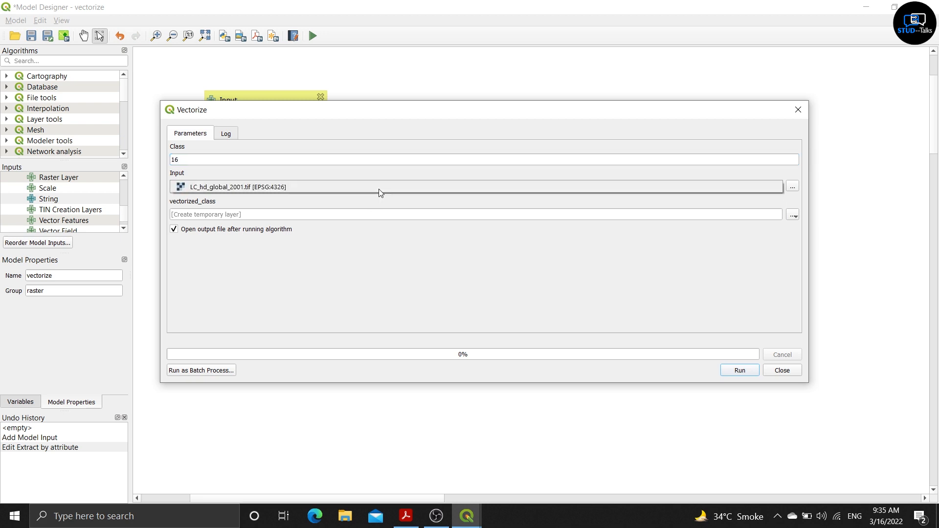
pyautogui.click(379, 191)
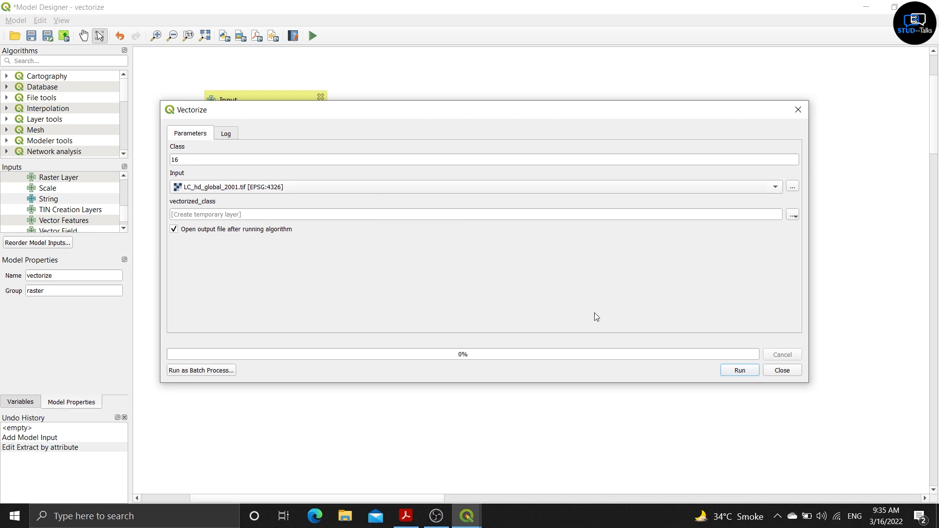
pyautogui.click(730, 375)
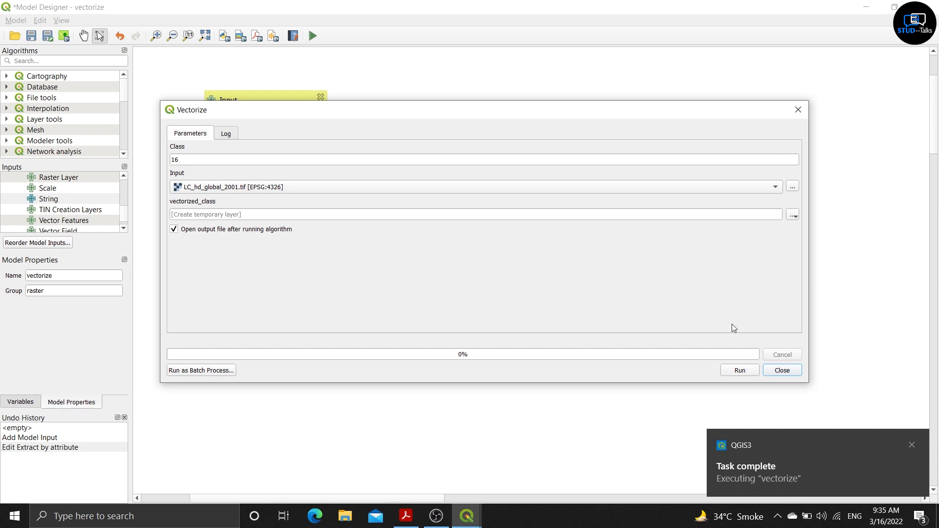
pyautogui.click(778, 372)
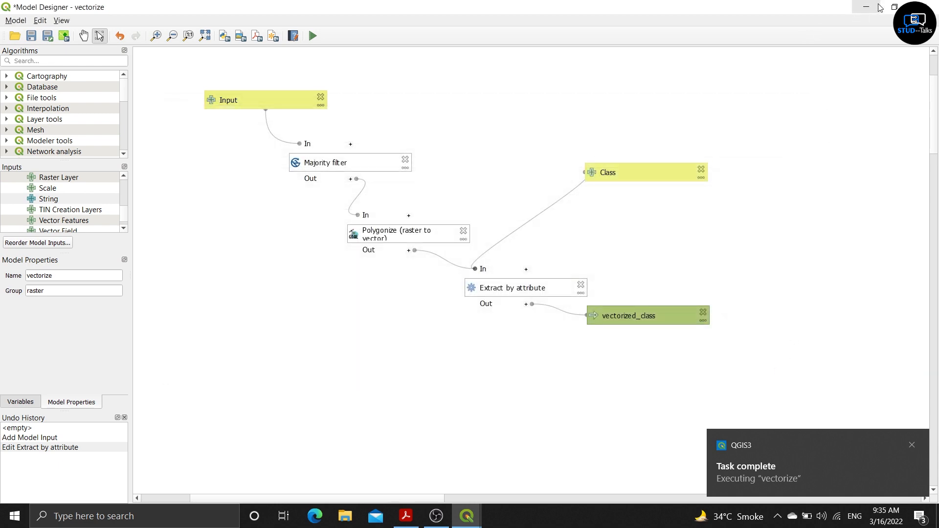
# Return to the main map window and change the colour of the new temporary vectorized_class layer to bright red
pyautogui.click(866, 7)
pyautogui.click(96, 115)
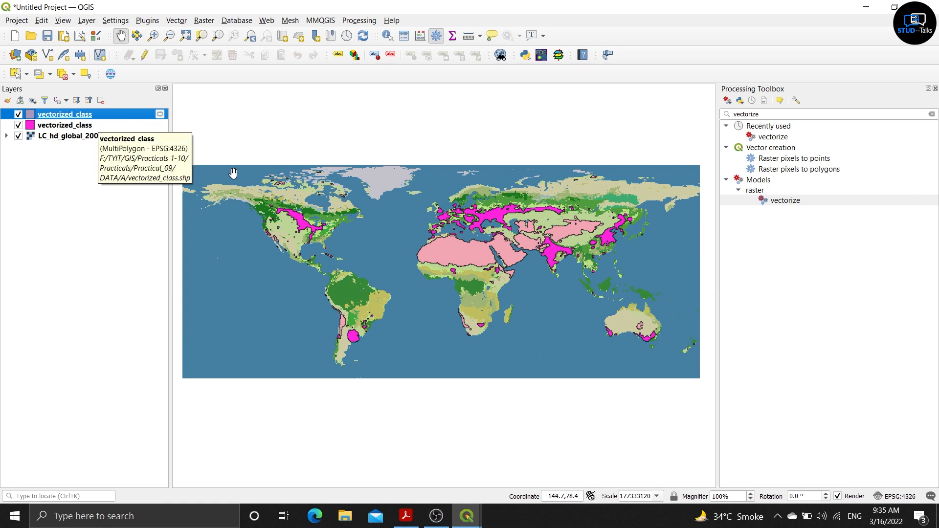
pyautogui.rightClick(104, 113)
pyautogui.moveTo(190, 367)
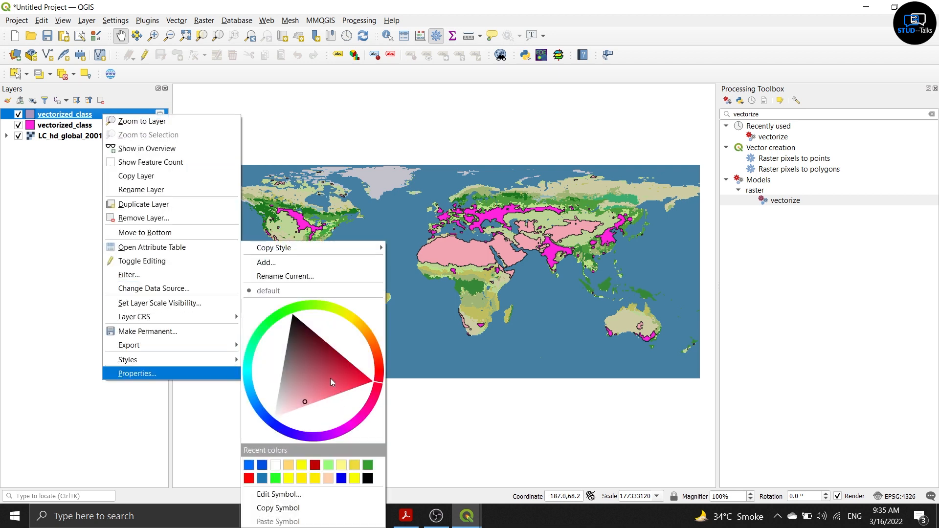
pyautogui.moveTo(330, 378)
pyautogui.mouseDown()
pyautogui.moveTo(319, 372)
pyautogui.moveTo(319, 344)
pyautogui.moveTo(352, 390)
pyautogui.mouseUp()
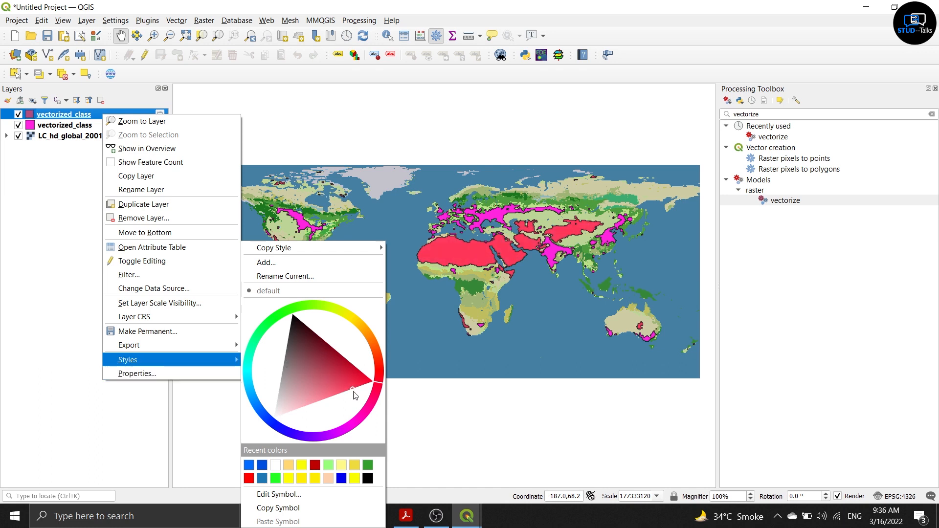
pyautogui.press('Escape')
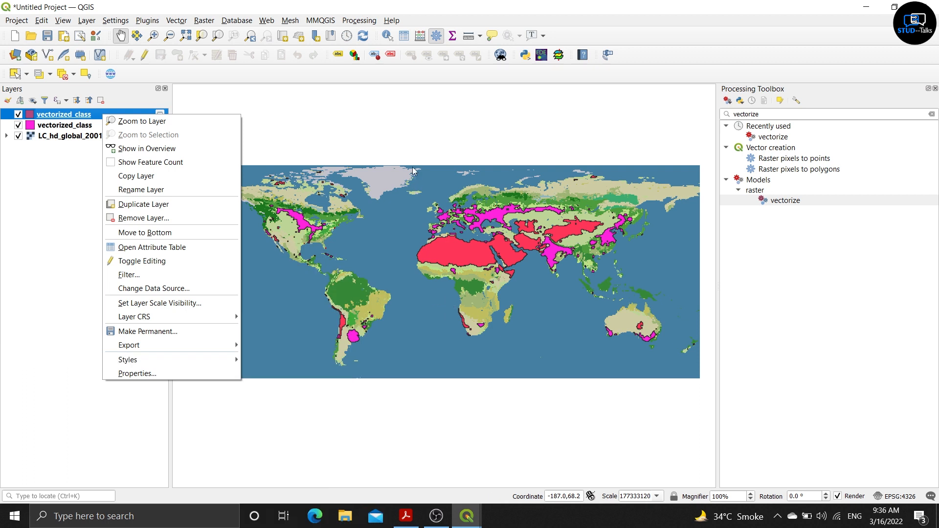
pyautogui.click(98, 110)
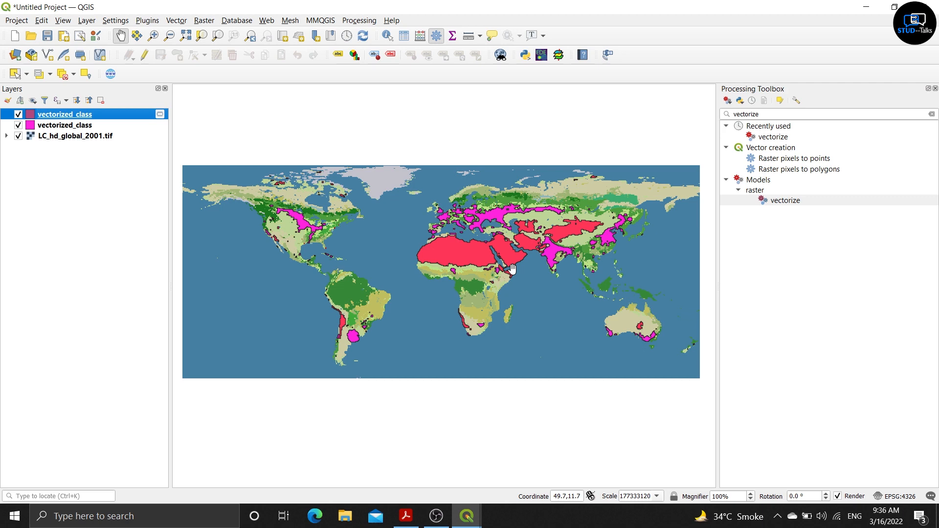
# Add the raster layer LC_hd_global_2012.tif from the Practical_09\B folder to the project and hide LC_hd_global_2001.tif
pyautogui.click(82, 23)
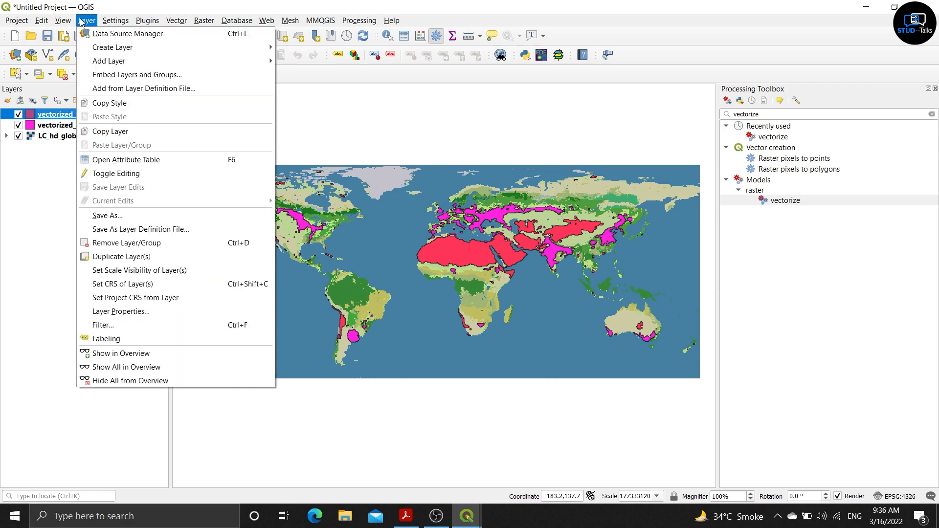
pyautogui.moveTo(139, 61)
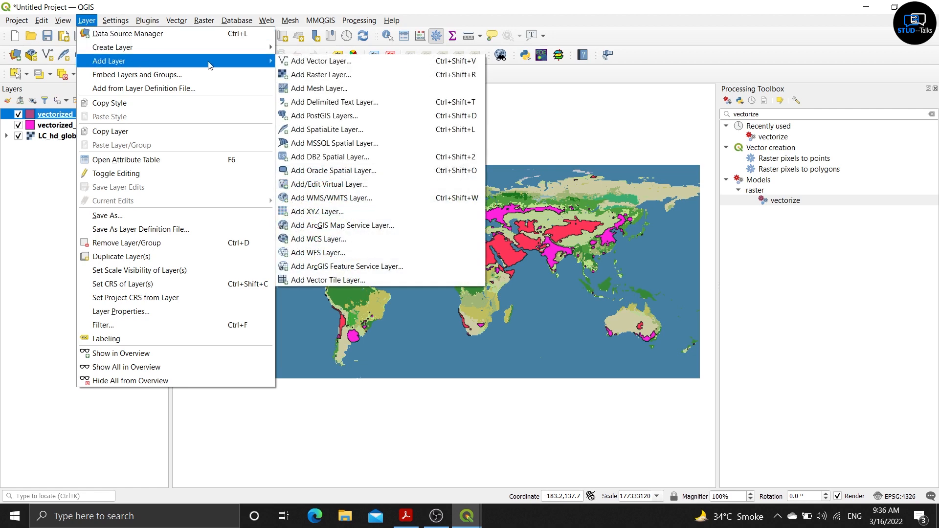
pyautogui.click(310, 76)
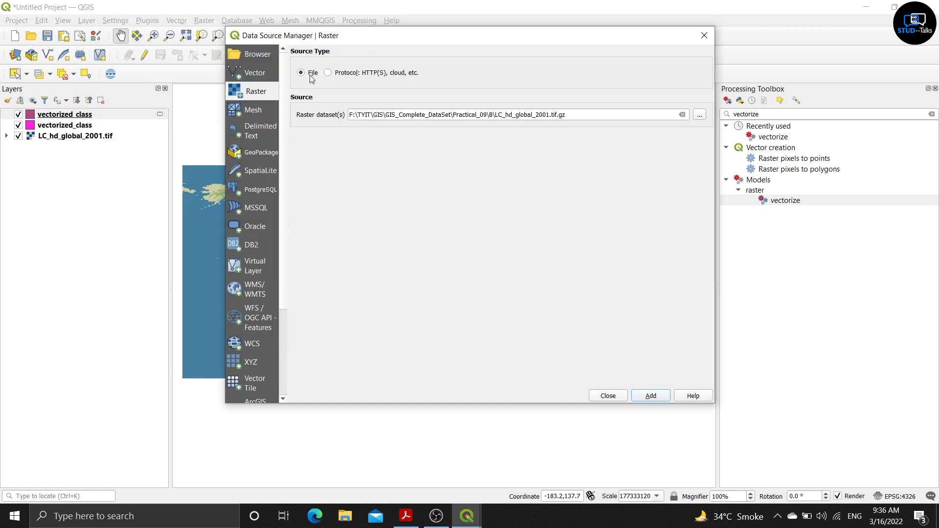
pyautogui.click(700, 116)
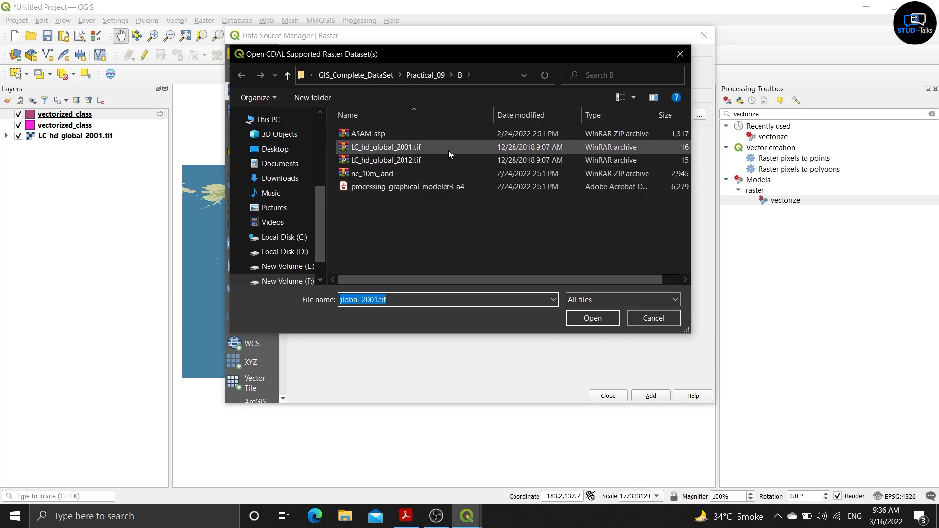
pyautogui.click(446, 161)
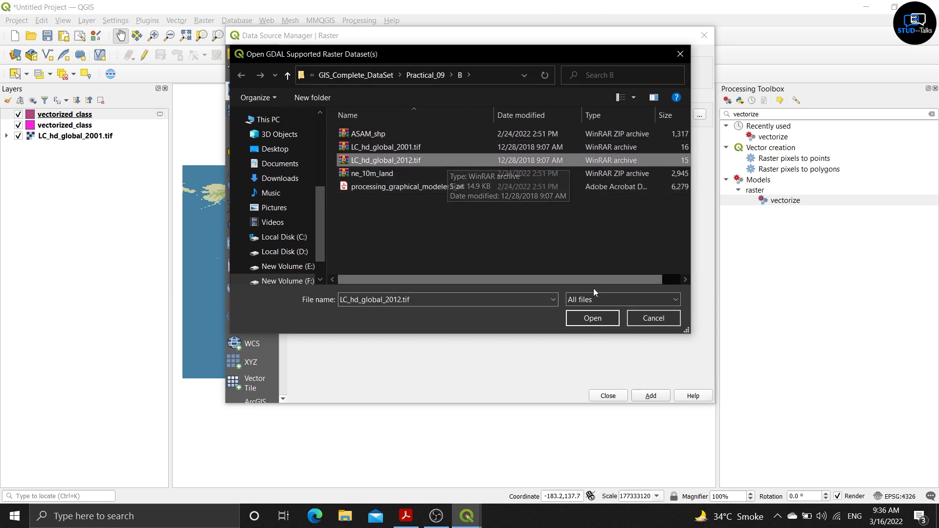
pyautogui.click(592, 319)
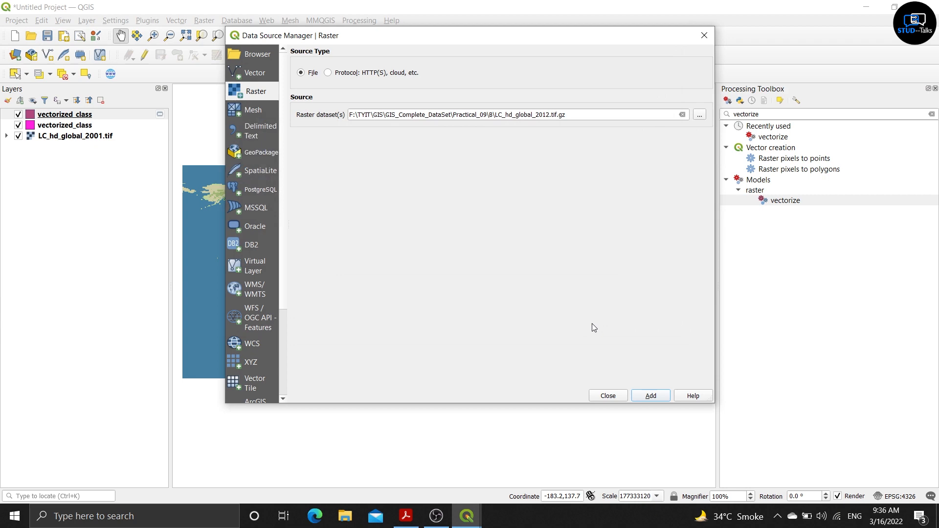
pyautogui.click(648, 398)
pyautogui.click(608, 395)
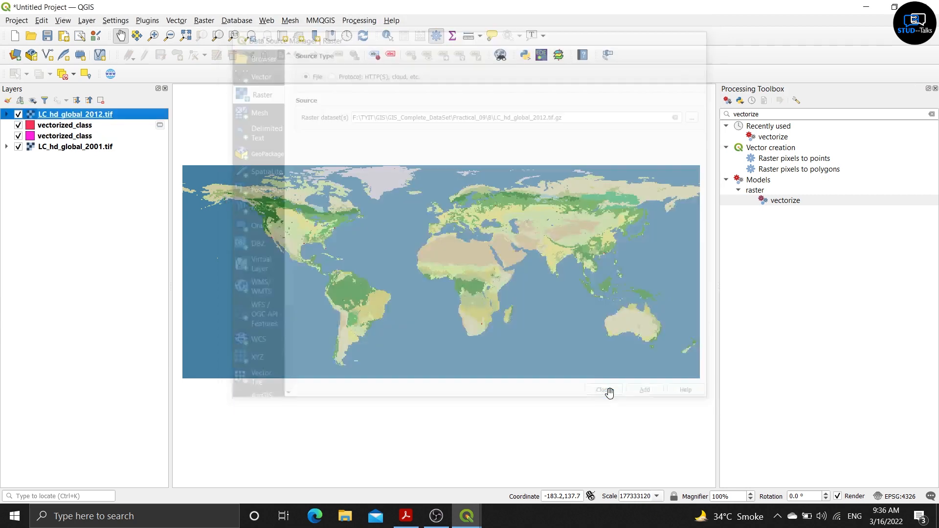
pyautogui.click(18, 146)
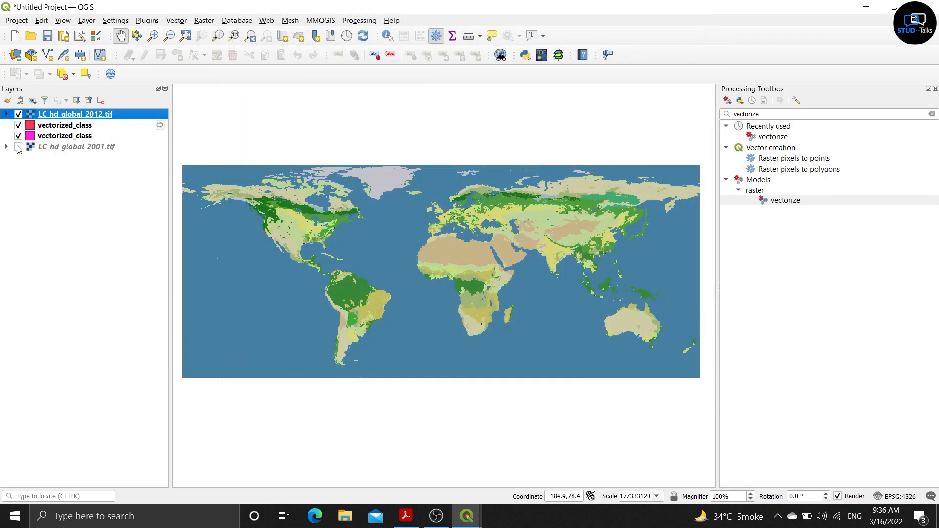
# Hide both vectorized_class layers so that only LC_hd_global_2012.tif is displayed, and make that raster the current layer
pyautogui.click(18, 135)
pyautogui.click(28, 125)
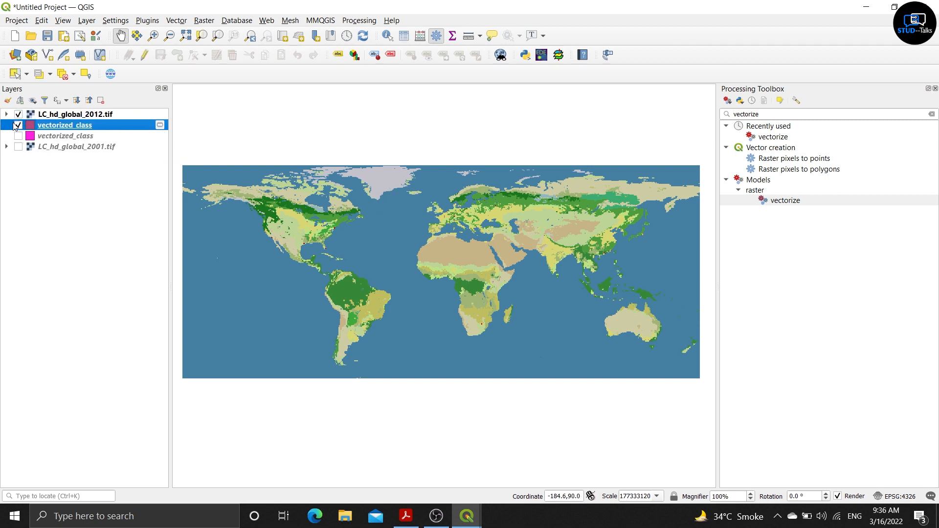
pyautogui.doubleClick(28, 125)
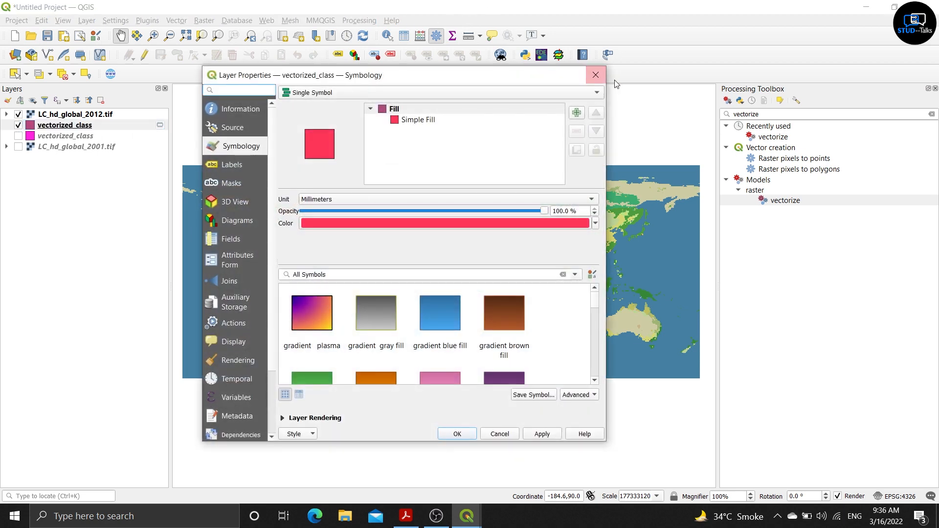
pyautogui.click(596, 74)
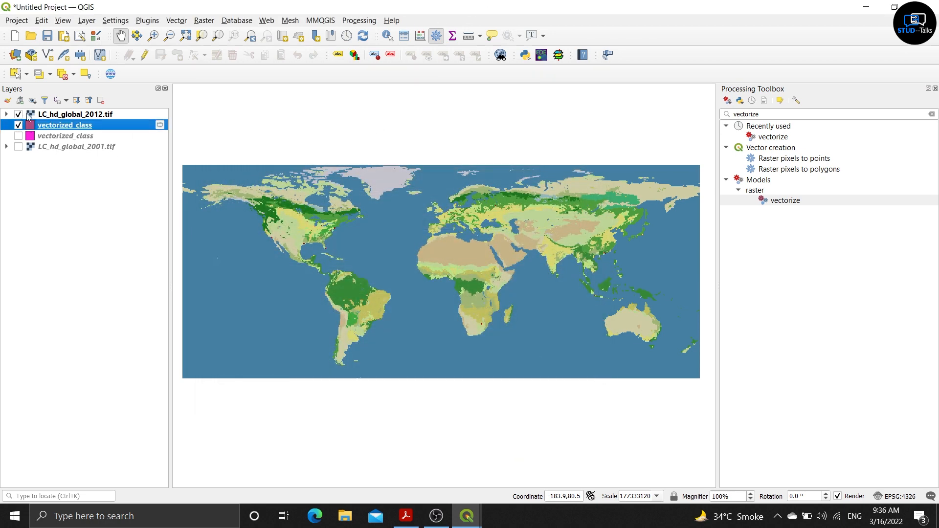
pyautogui.click(34, 115)
pyautogui.click(18, 125)
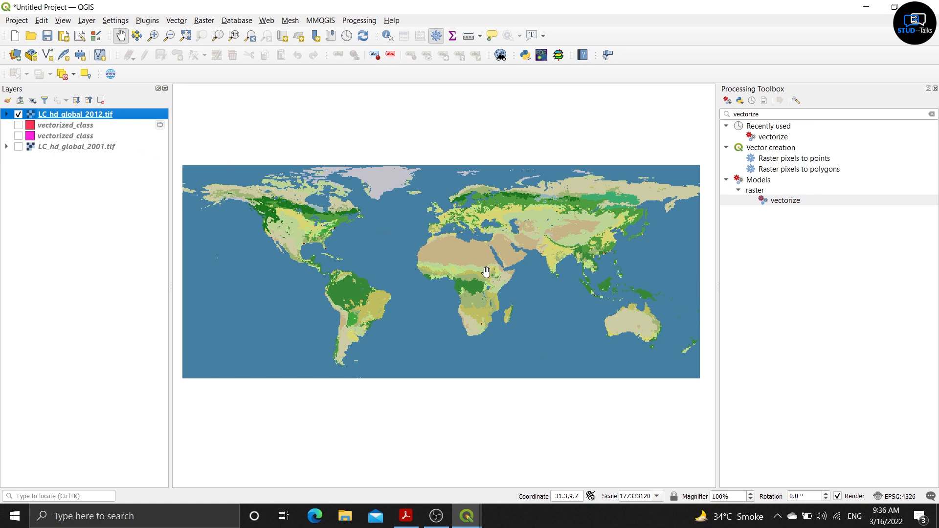
# Run the vectorize model on LC_hd_global_2012.tif, outputting vectorized_class as a temporary layer, and close the dialog
pyautogui.click(786, 201)
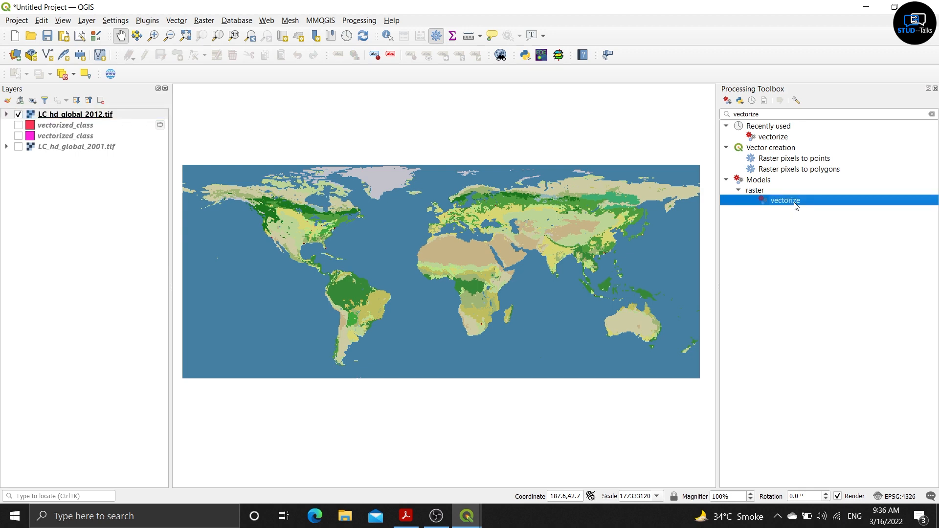
pyautogui.doubleClick(796, 206)
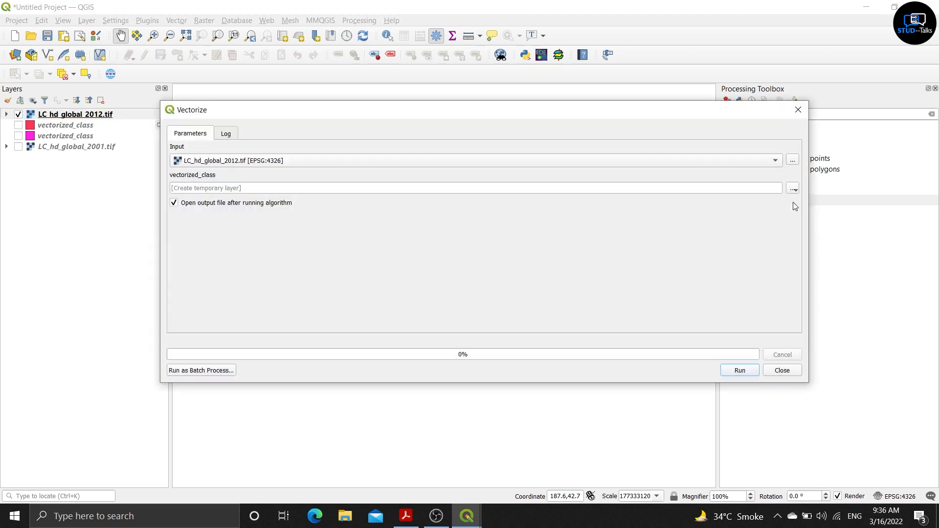
pyautogui.click(315, 160)
pyautogui.click(282, 162)
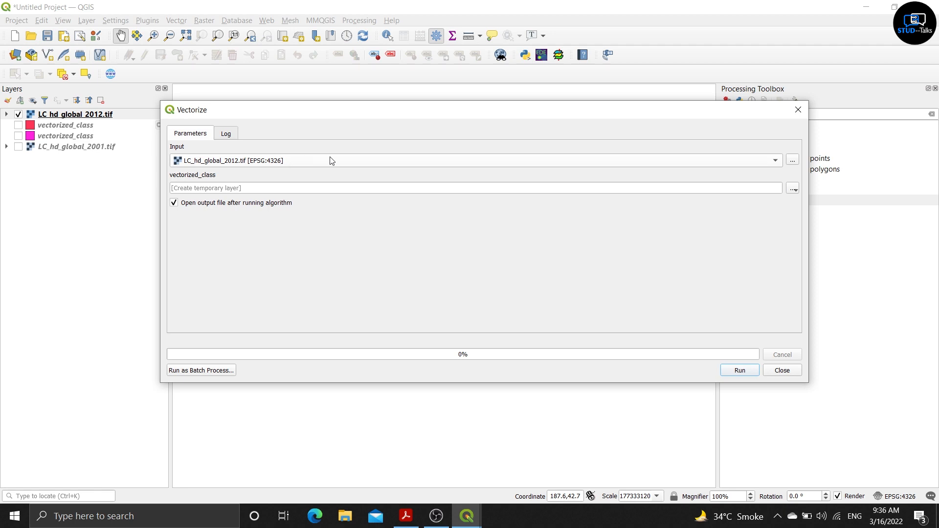
pyautogui.click(739, 371)
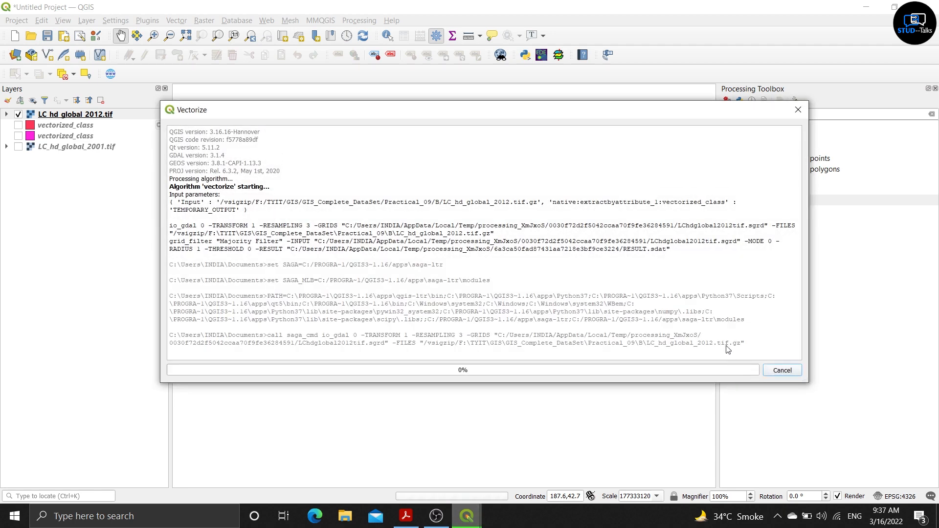
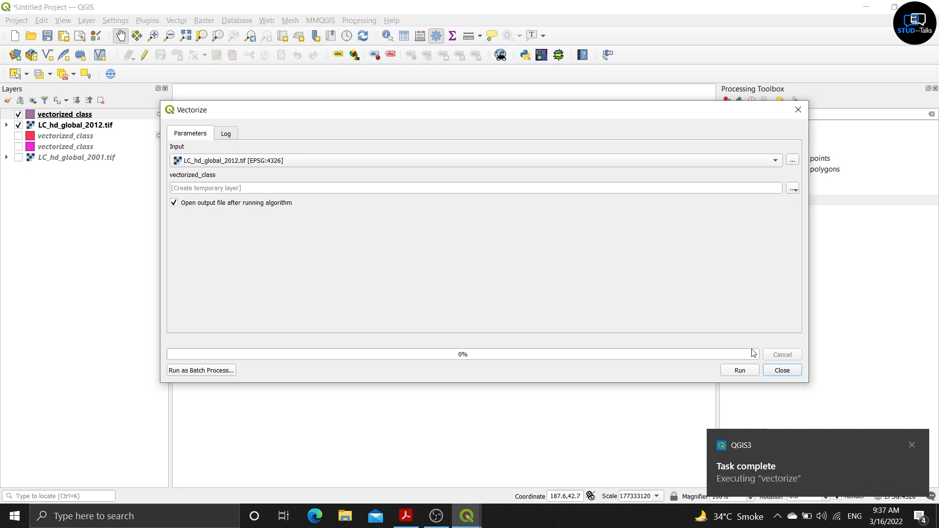
pyautogui.click(781, 371)
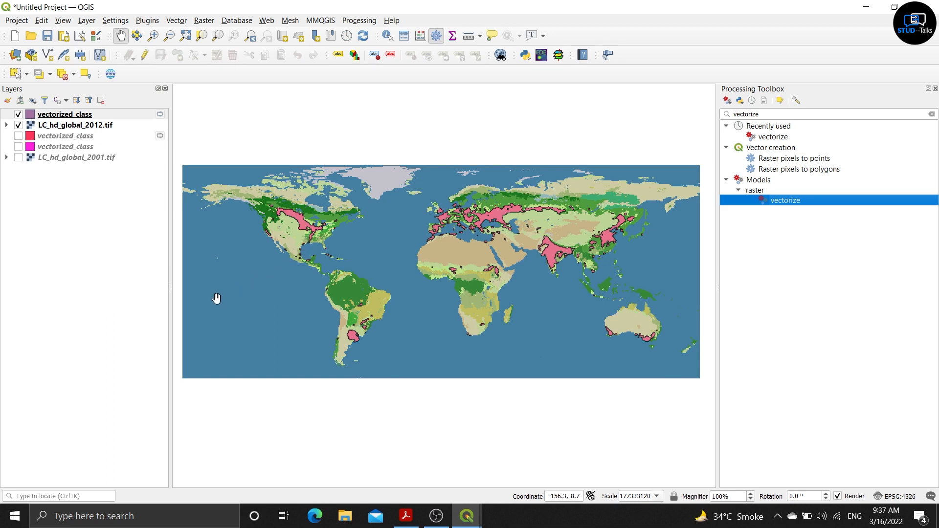
# Show the magenta vectorized_class and LC_hd_global_2001.tif layers, and recolour the new vectorized_class layer above the 2012 raster bright green
pyautogui.click(18, 146)
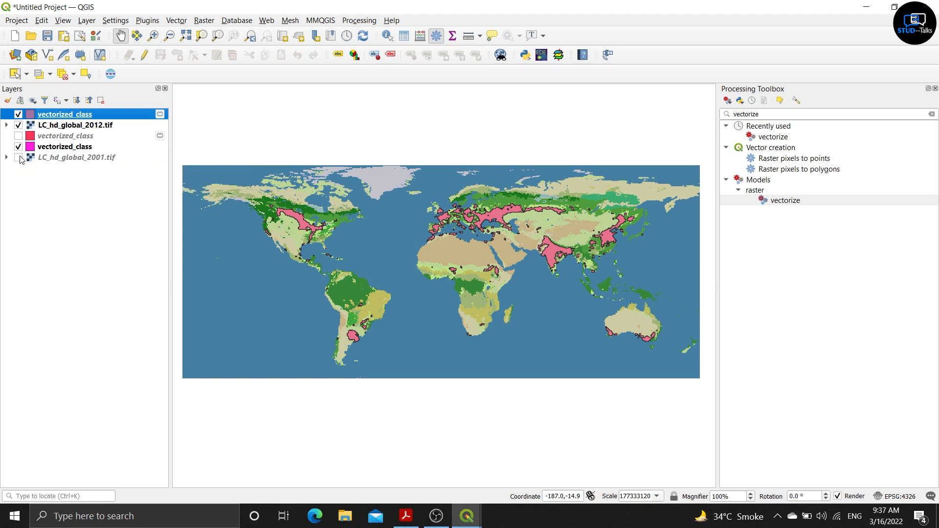
pyautogui.click(20, 158)
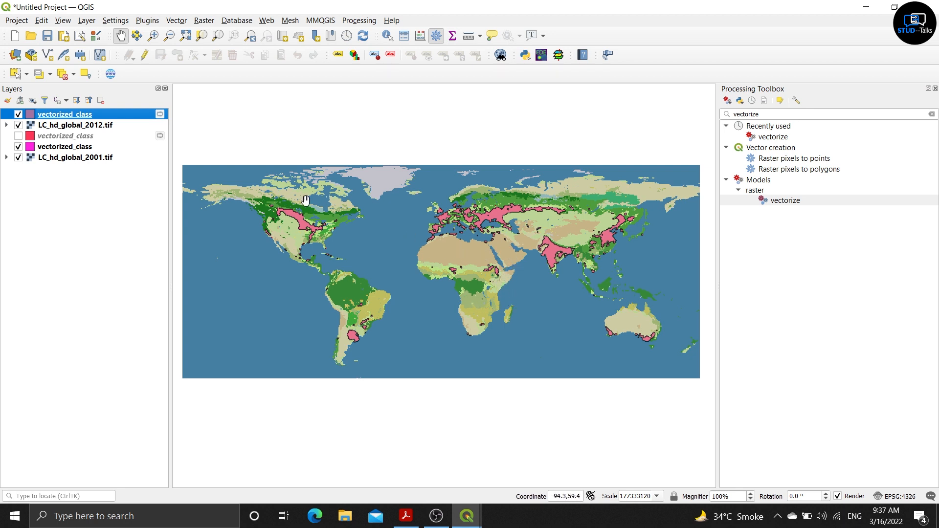
pyautogui.rightClick(105, 115)
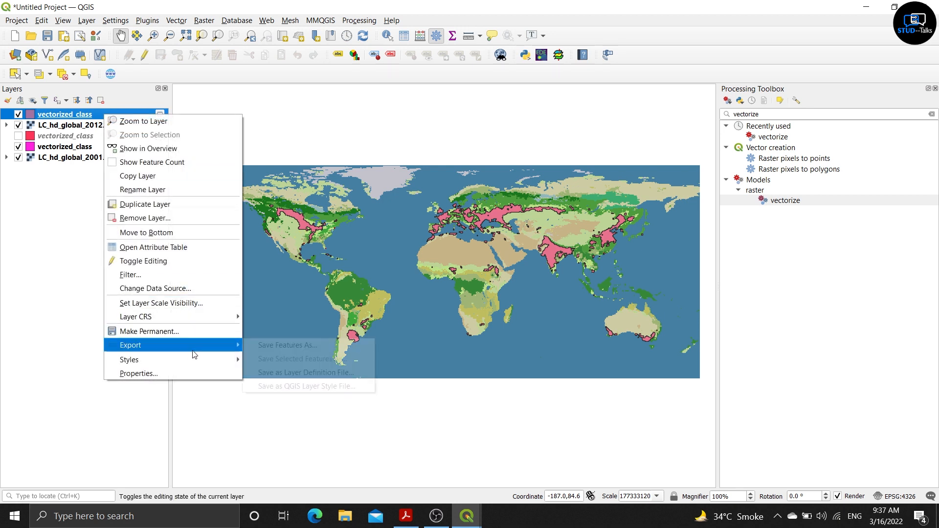
pyautogui.moveTo(201, 363)
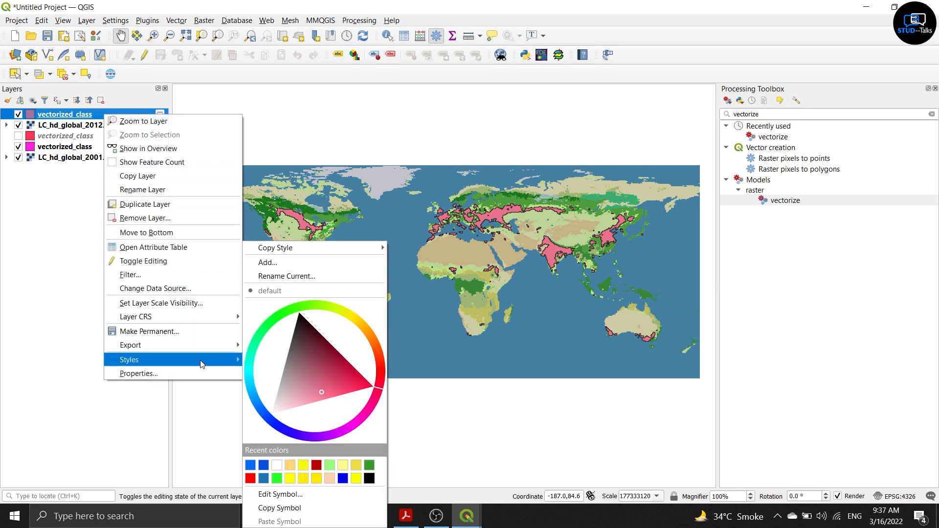
pyautogui.click(264, 342)
pyautogui.click(272, 322)
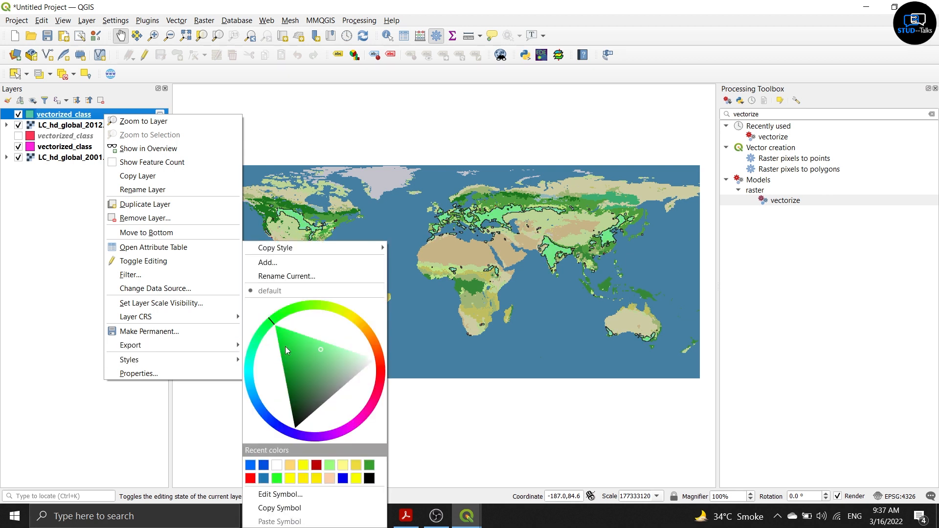
pyautogui.click(295, 331)
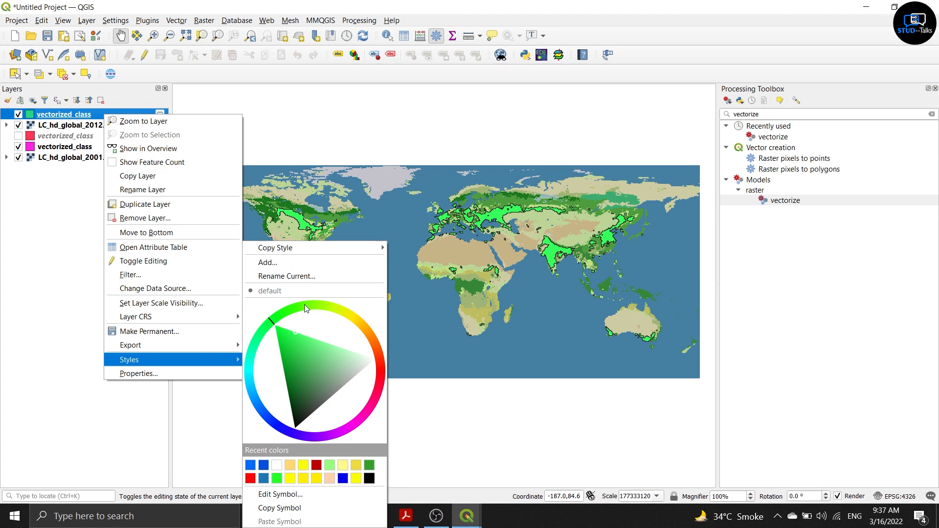
pyautogui.click(293, 311)
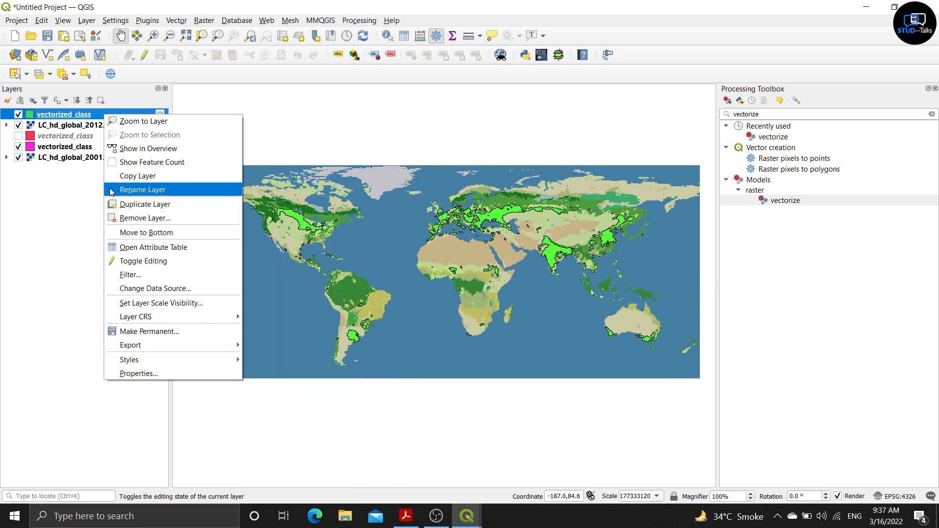
pyautogui.click(59, 151)
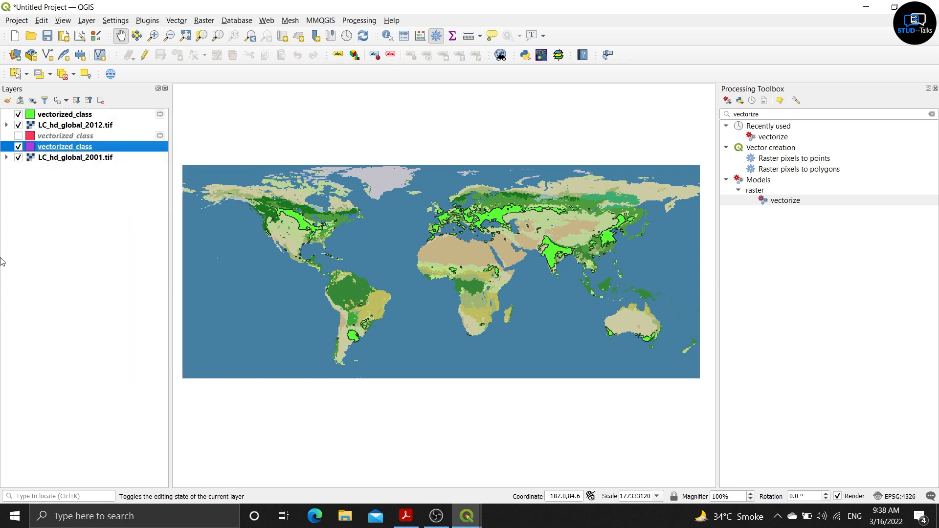
# Hide LC_hd_global_2012.tif and compare the green and magenta vectorized_class polygons over East Africa
pyautogui.click(19, 126)
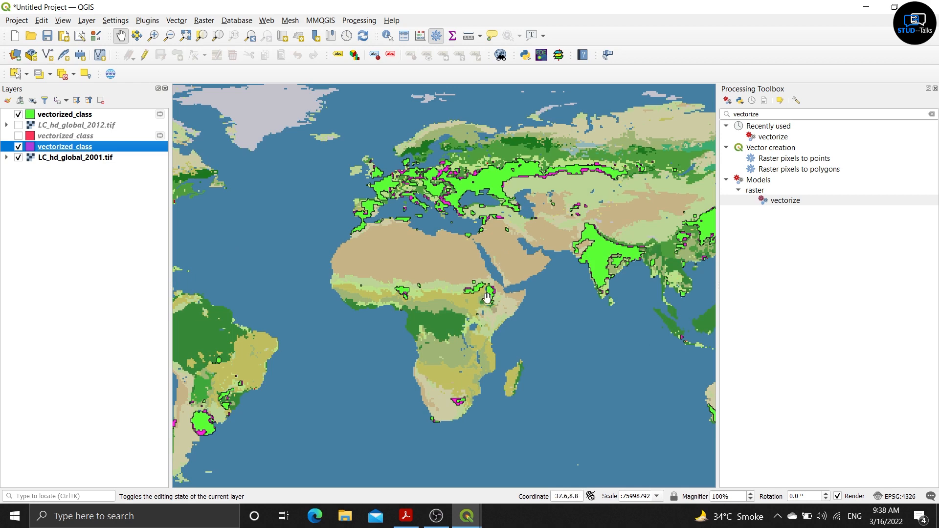
pyautogui.scroll(2, 488, 277)
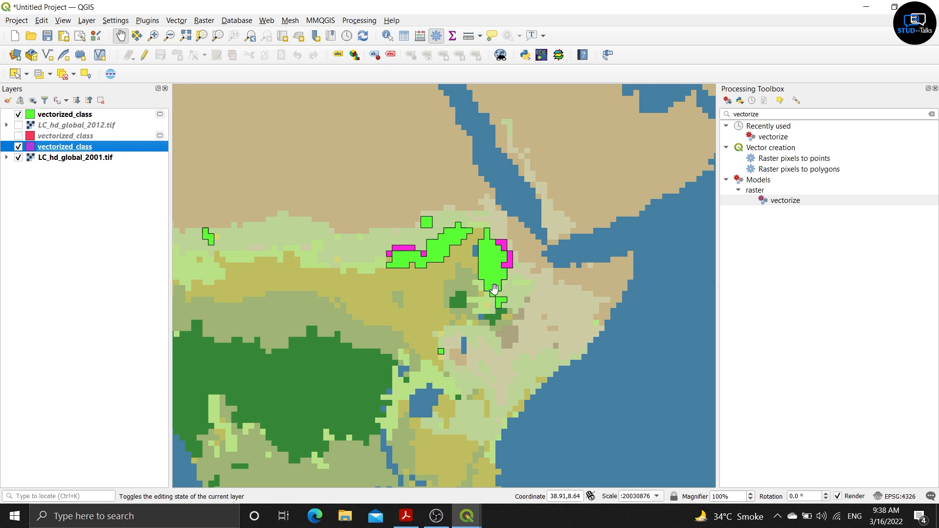
pyautogui.moveTo(488, 260); pyautogui.dragTo(499, 290)
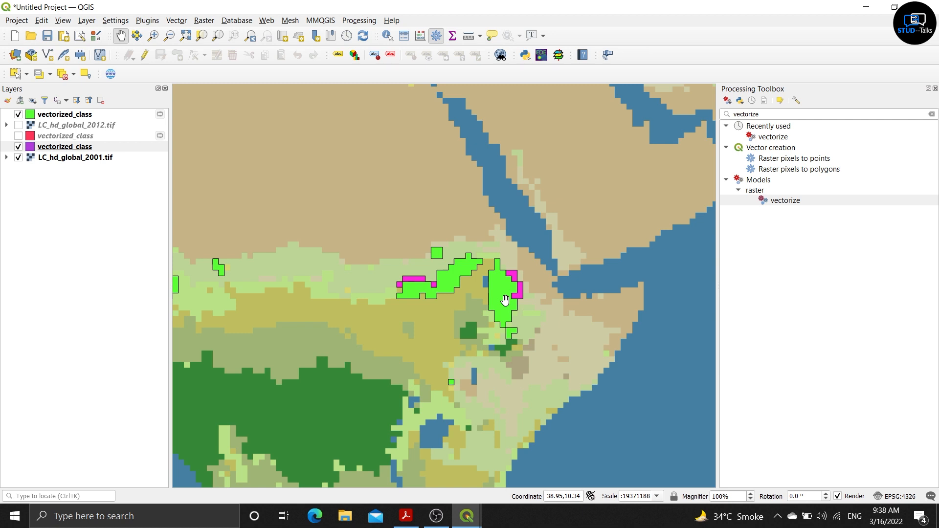
pyautogui.click(80, 118)
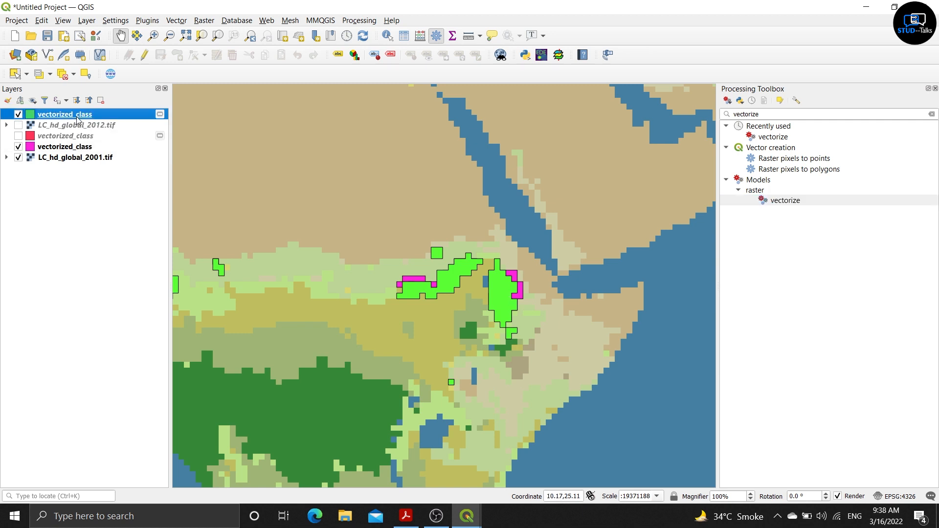
# Open the vectorize model for editing and add the description "Classified landuse raster" to its model help
pyautogui.rightClick(821, 203)
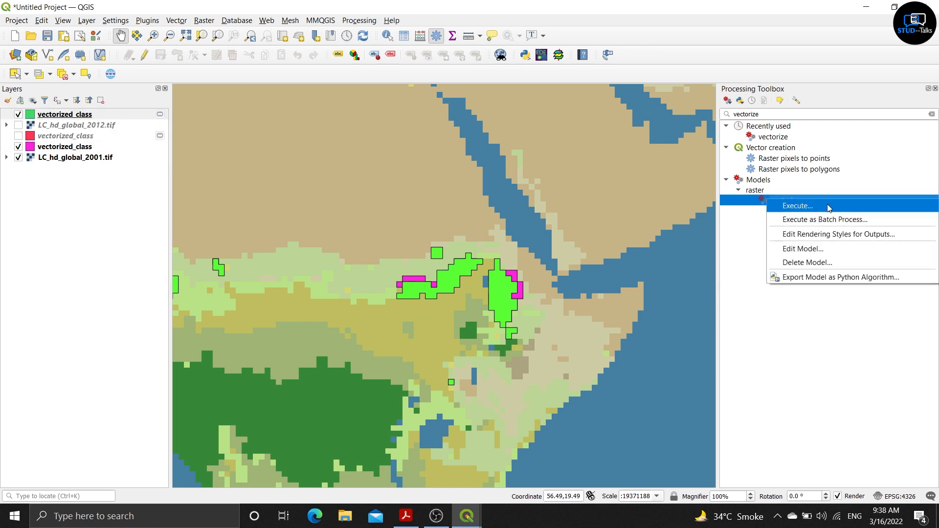
pyautogui.click(835, 247)
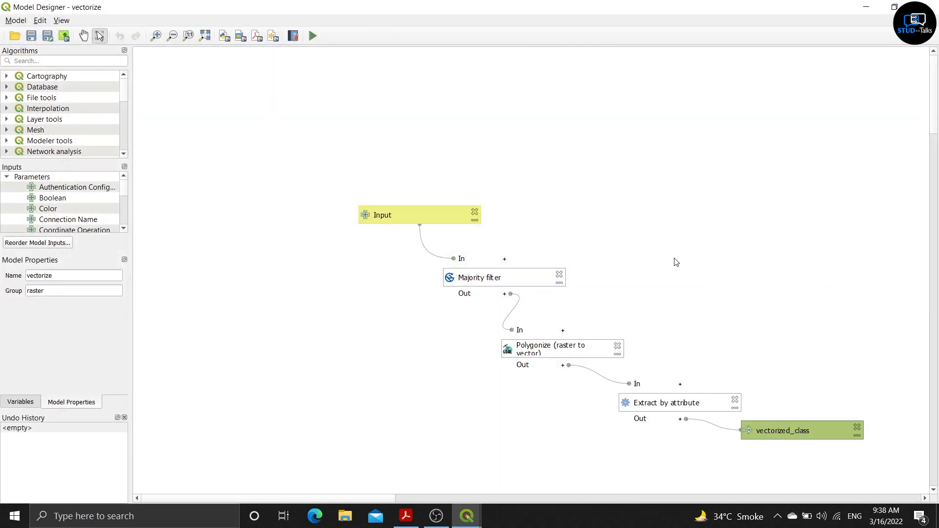
pyautogui.click(83, 36)
pyautogui.moveTo(378, 181); pyautogui.dragTo(219, 77)
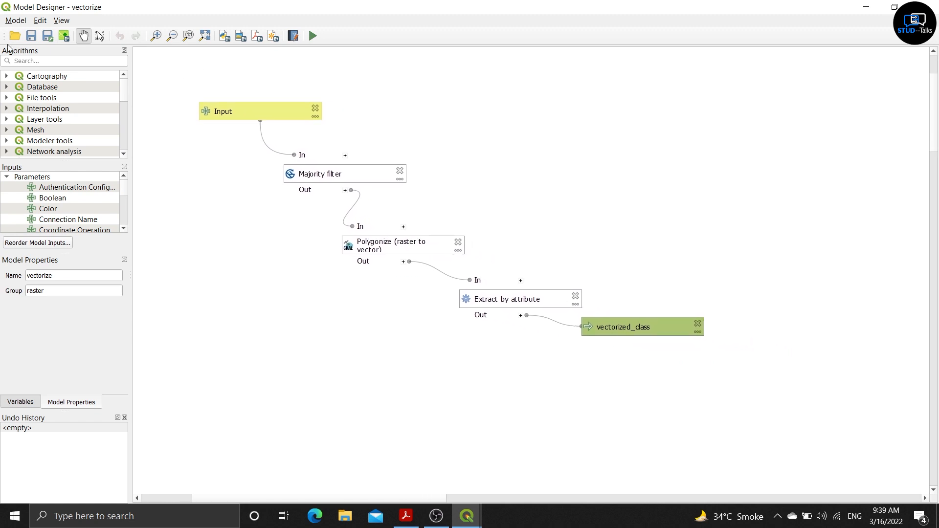
pyautogui.click(16, 21)
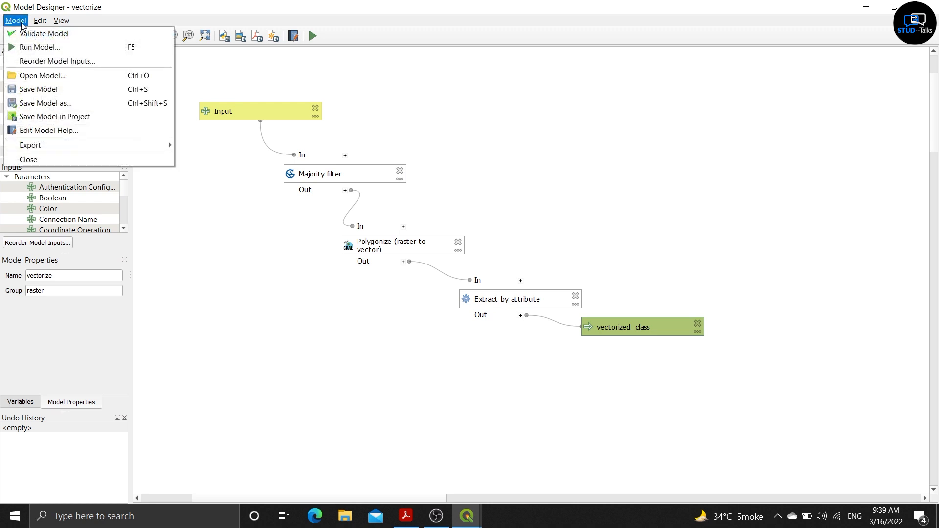
pyautogui.click(111, 132)
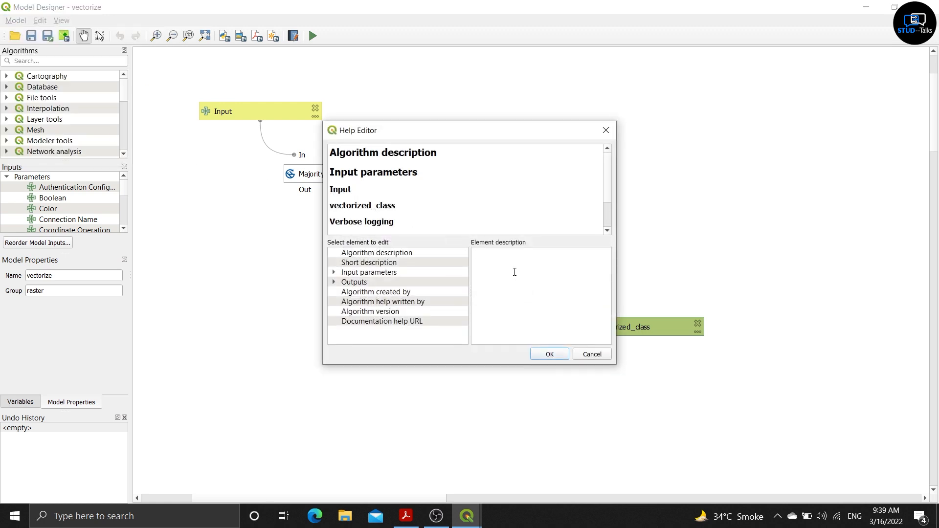
pyautogui.write('Classified landuse raster')
pyautogui.click(553, 356)
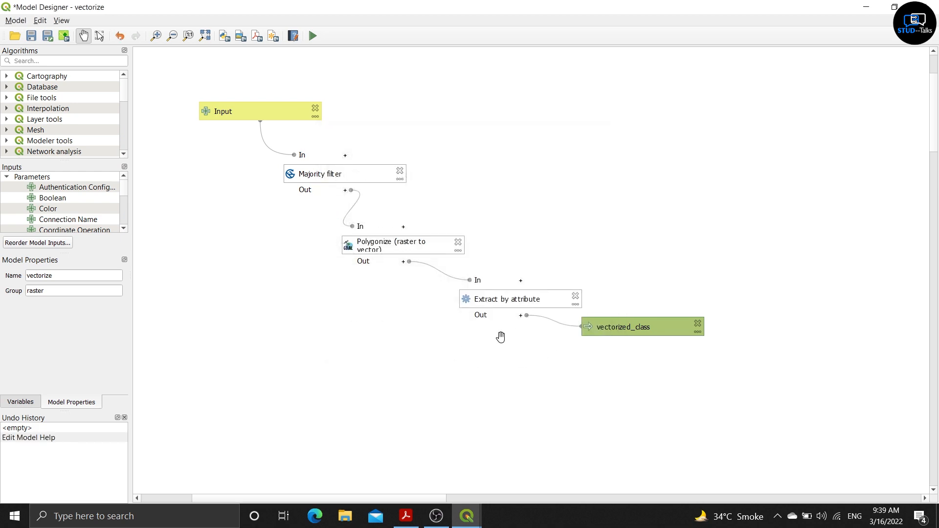
# Leave the Model Designer, highlight the heading "Automating Map Creation with Print Composer Atlas" in the Acrobat manual, and minimize the manual
pyautogui.click(874, 7)
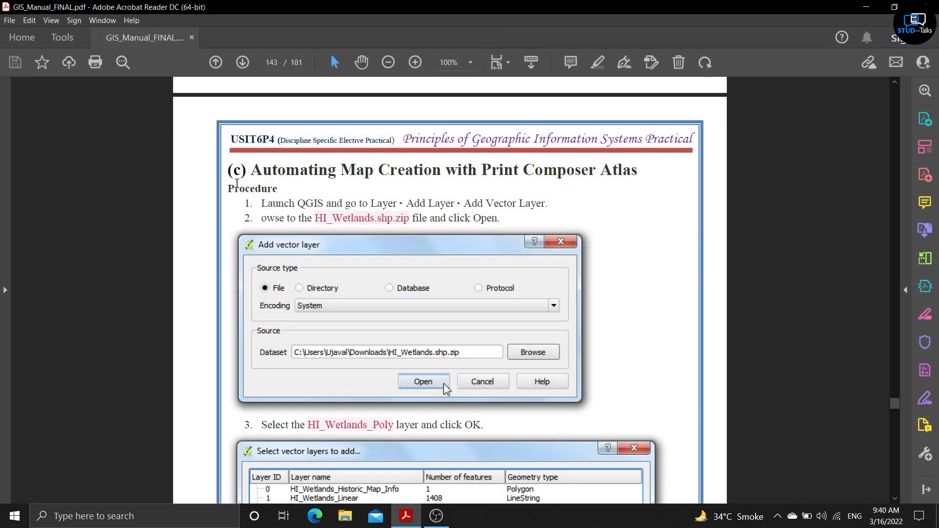
pyautogui.moveTo(246, 171); pyautogui.dragTo(630, 179)
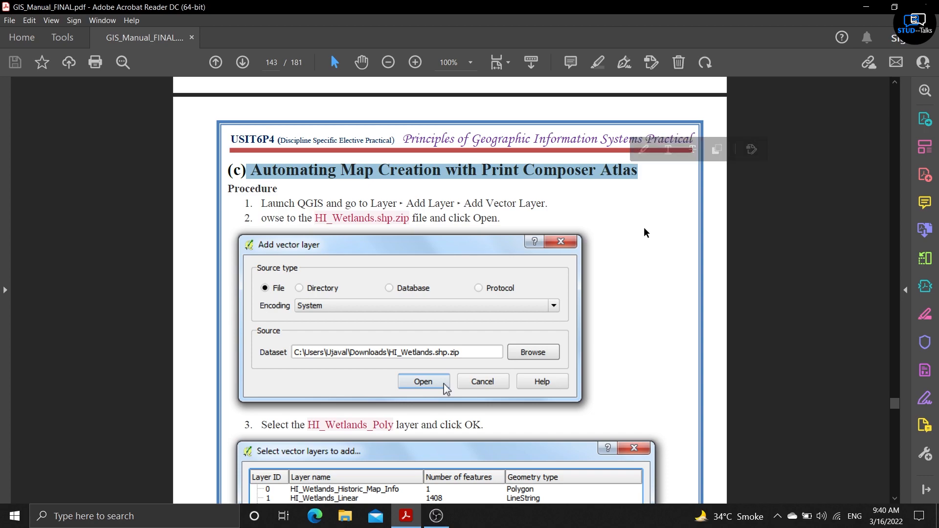
pyautogui.click(867, 10)
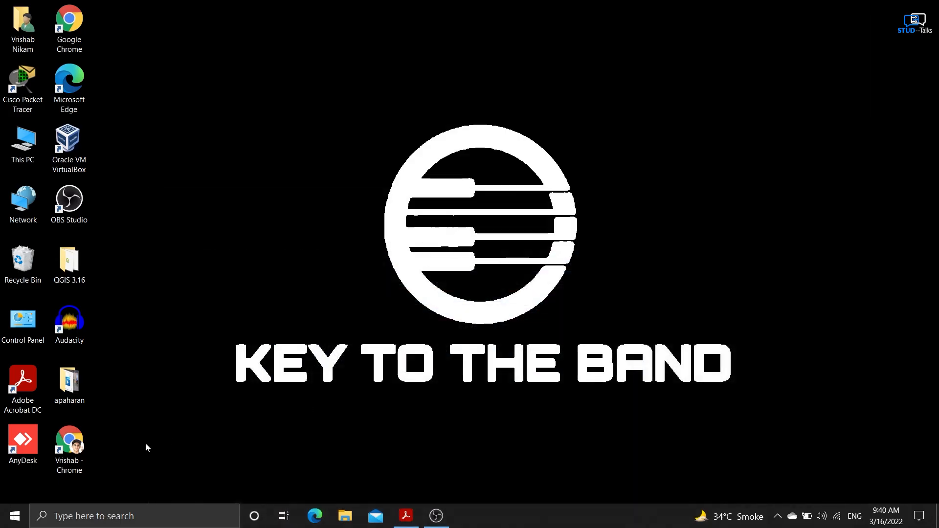
# Launch QGIS Desktop 3.16.16 from the Windows search and create a new empty project
pyautogui.click(139, 512)
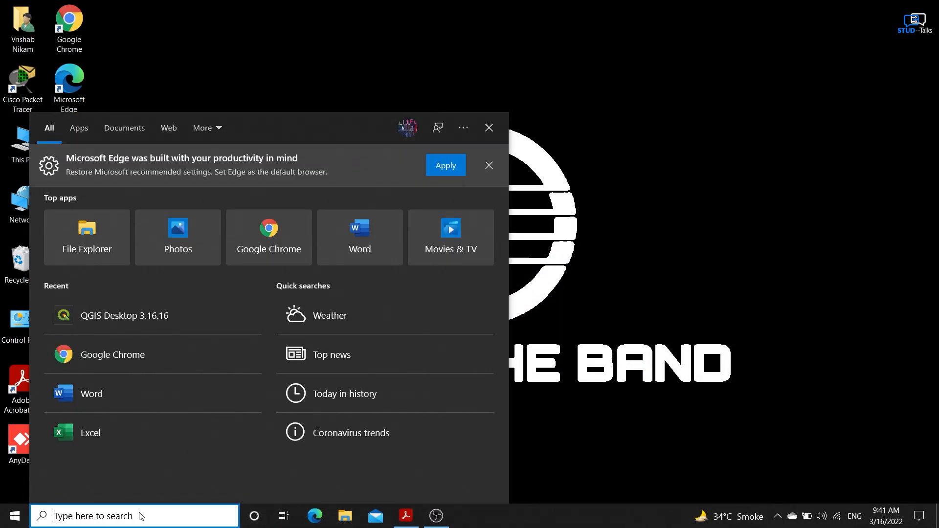
pyautogui.write('qgis')
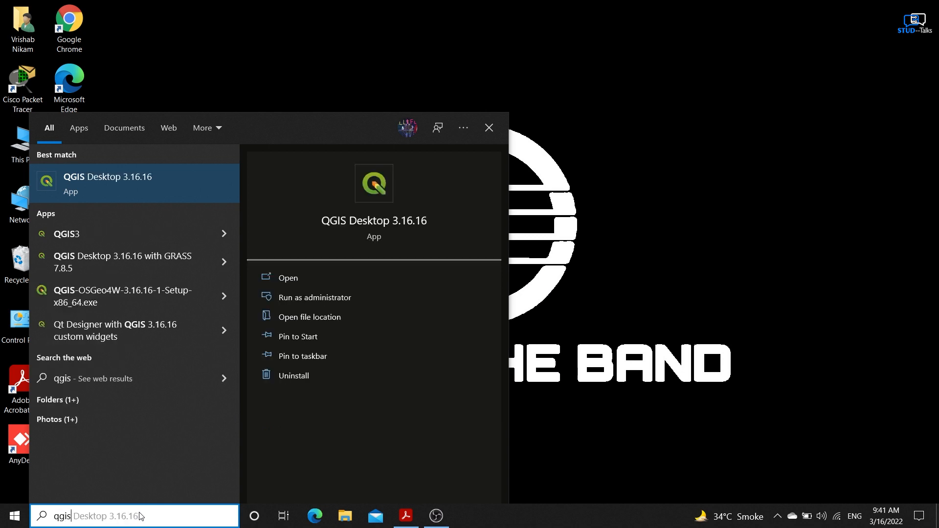
pyautogui.press('Return')
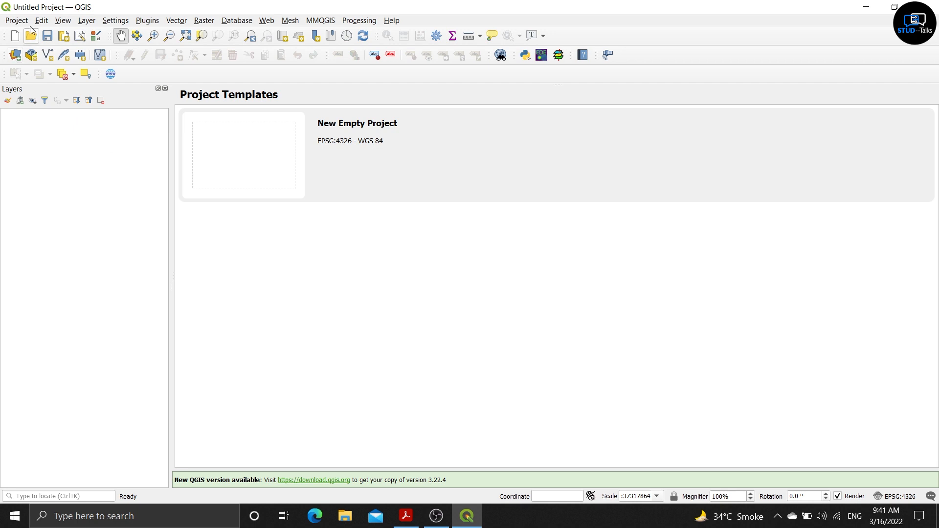
pyautogui.click(24, 20)
pyautogui.click(28, 29)
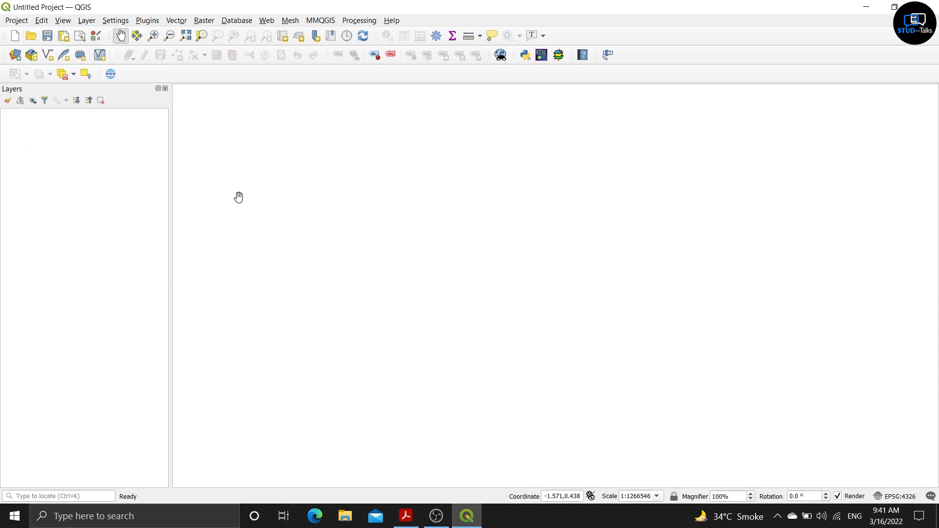
# Choose the HI_Wetlands.shp ZIP archive from the Practical_09\C folder as the source for a new vector layer
pyautogui.click(87, 20)
pyautogui.moveTo(163, 61)
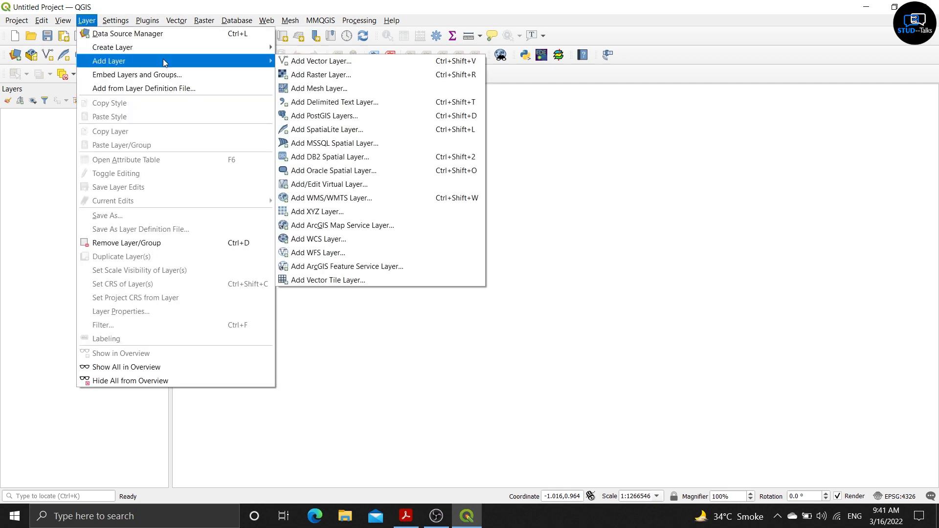
pyautogui.click(312, 63)
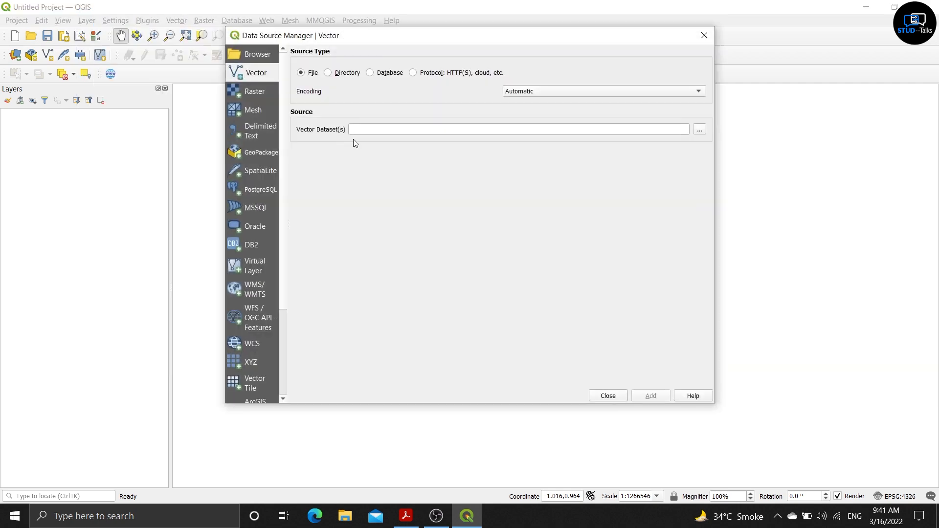
pyautogui.click(700, 130)
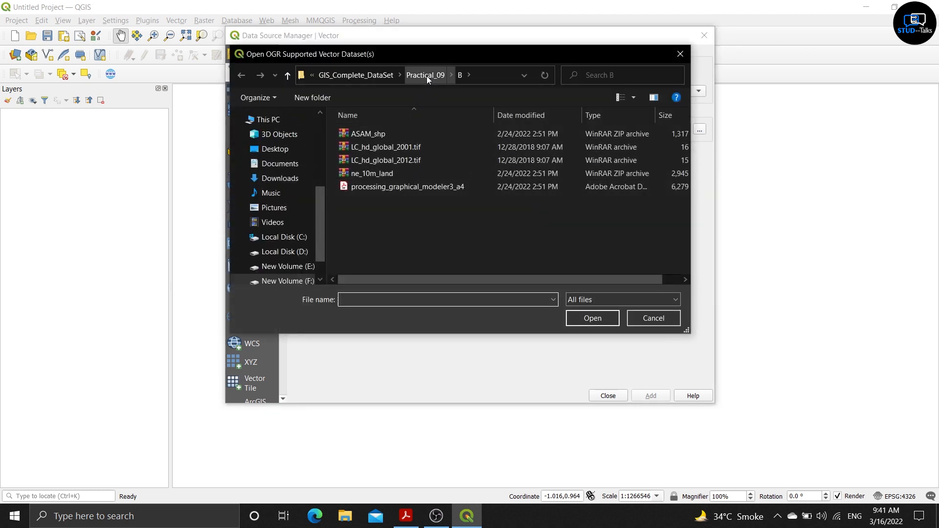
pyautogui.click(427, 76)
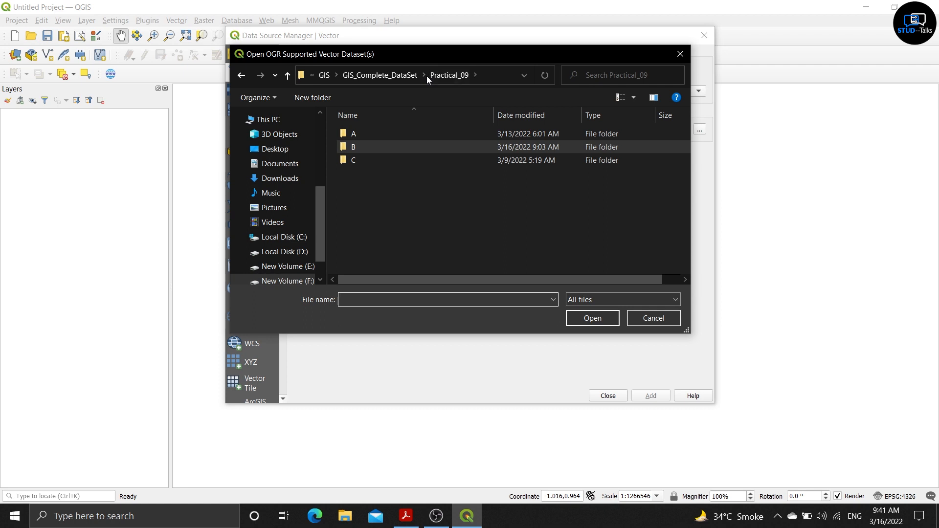
pyautogui.doubleClick(409, 159)
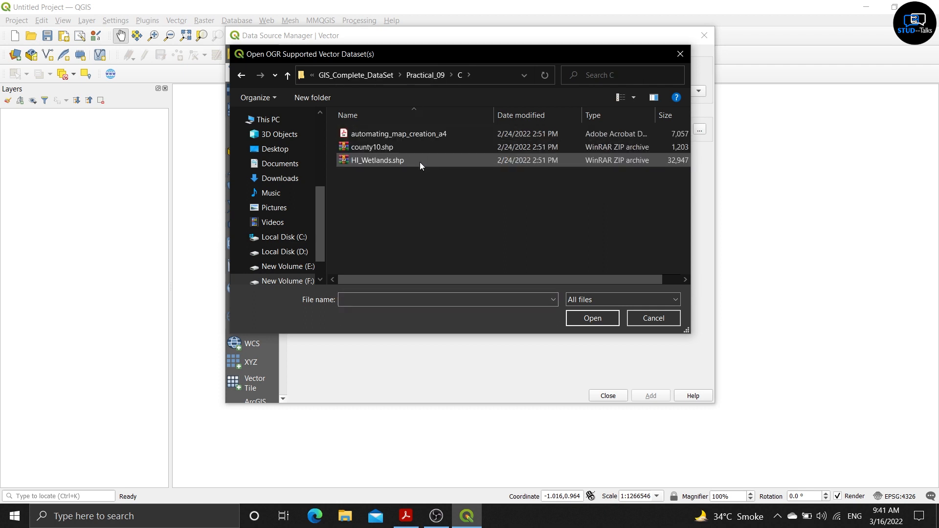
pyautogui.click(419, 163)
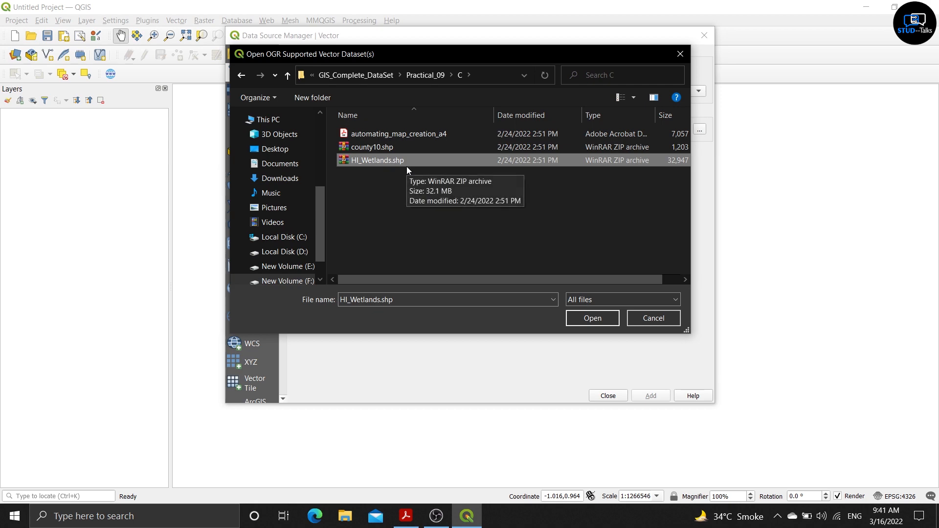
pyautogui.click(603, 319)
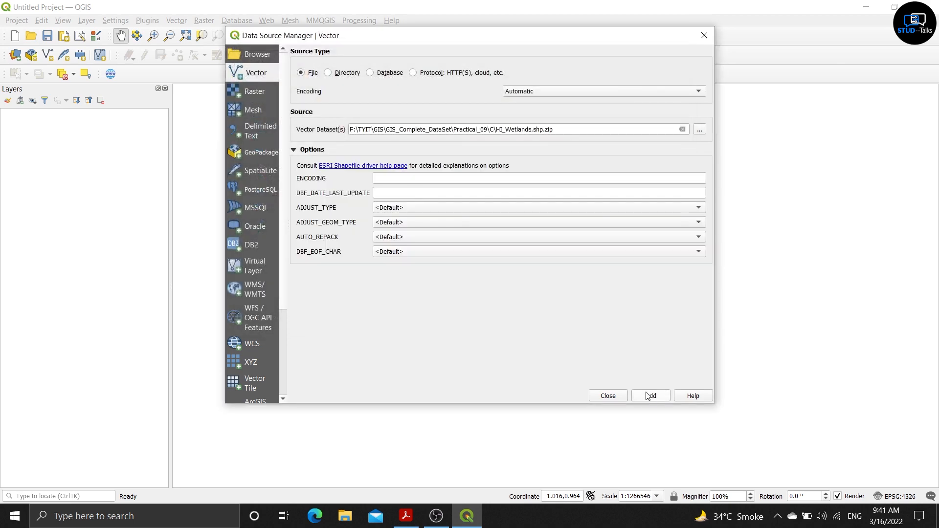
# Add only the HI_Wetlands_Poly layer from the archive, accepting the Inverse of UTM zone 4N + NAD83 to WGS 84 (1) transformation
pyautogui.click(649, 396)
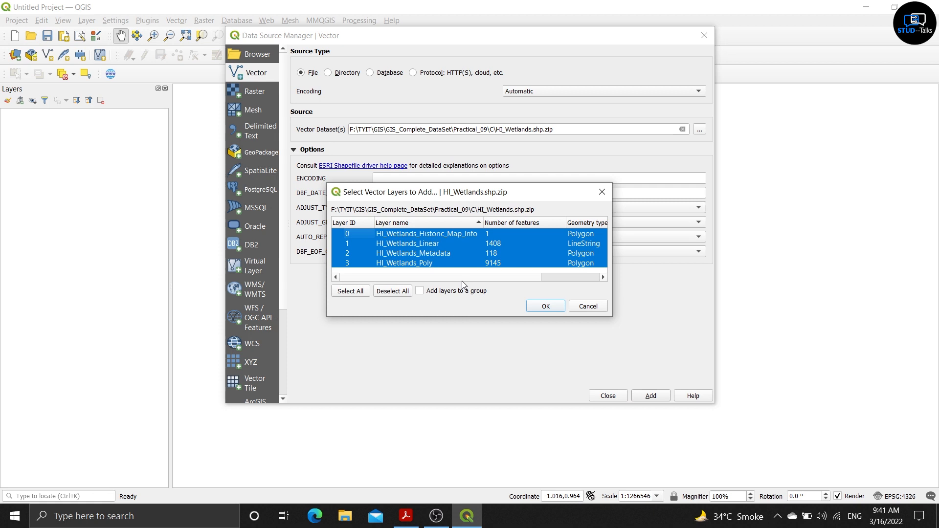
pyautogui.click(458, 265)
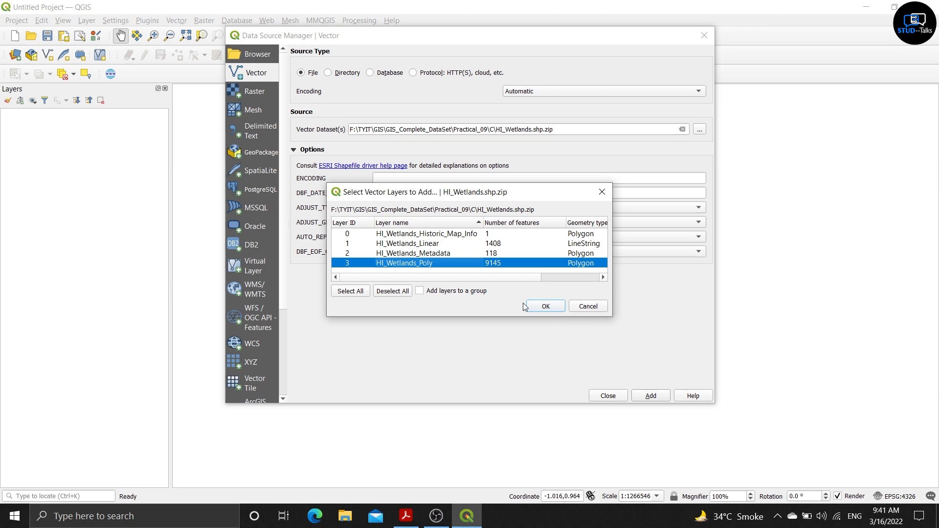
pyautogui.click(545, 307)
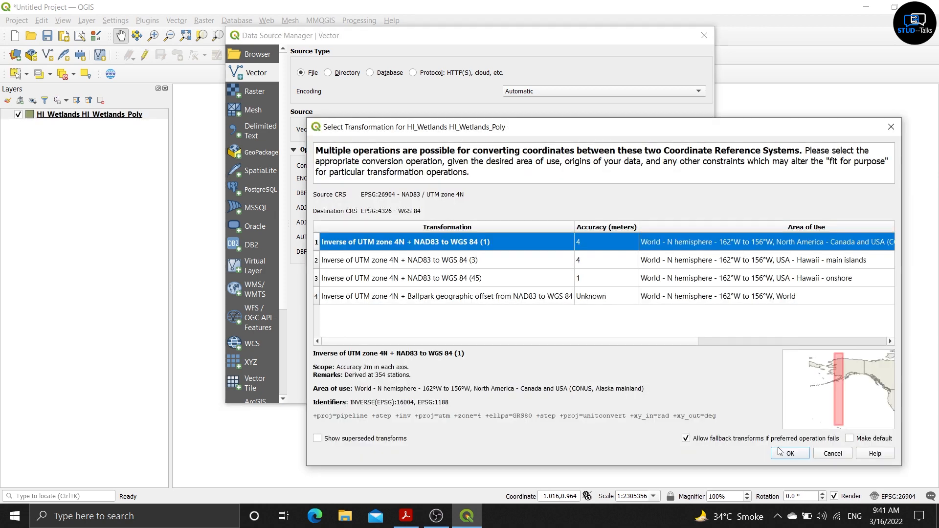
pyautogui.click(791, 453)
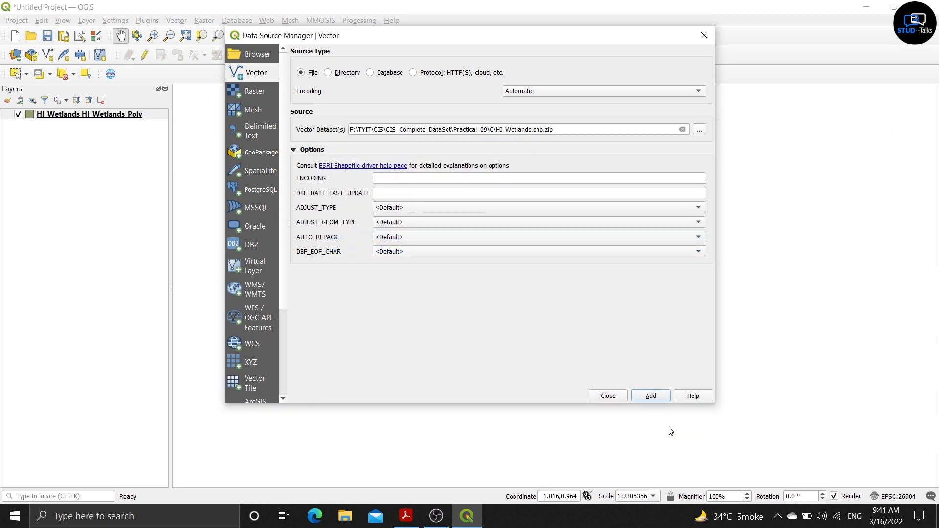
pyautogui.click(607, 396)
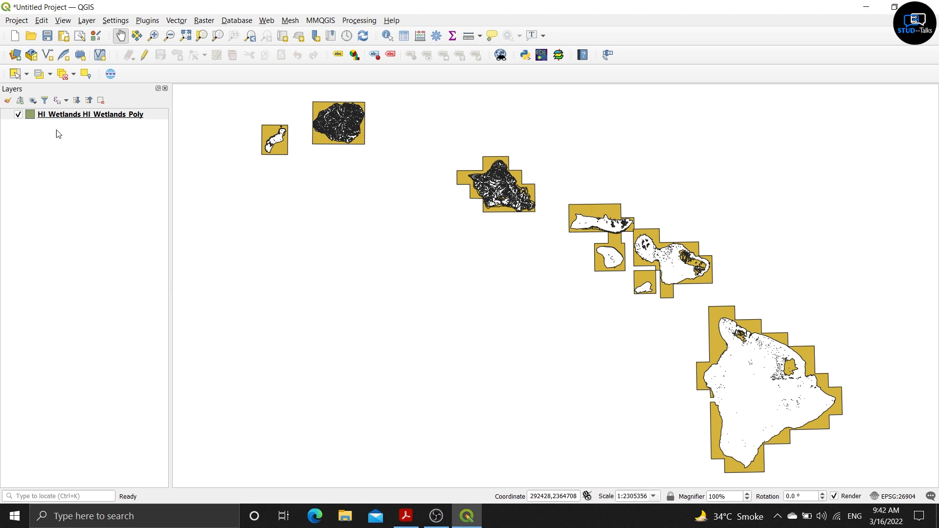
# Open the style options of the HI_Wetlands_Poly layer
pyautogui.rightClick(85, 118)
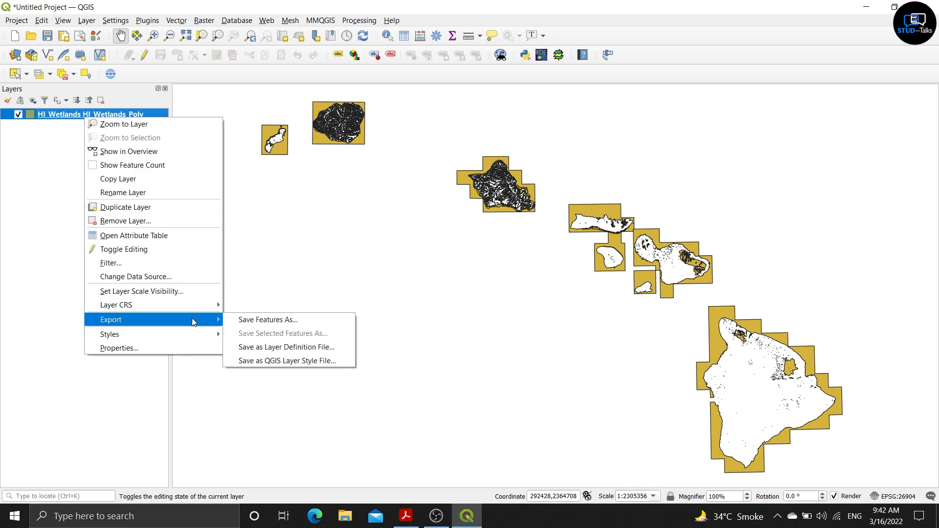
pyautogui.moveTo(198, 334)
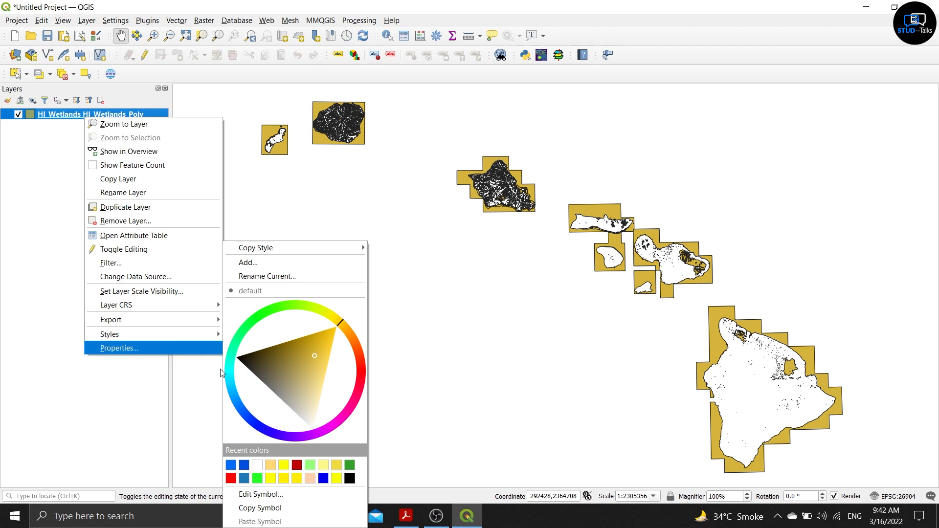
# Change the fill colour of the HI_Wetlands polygon layer to dark navy blue
pyautogui.click(234, 392)
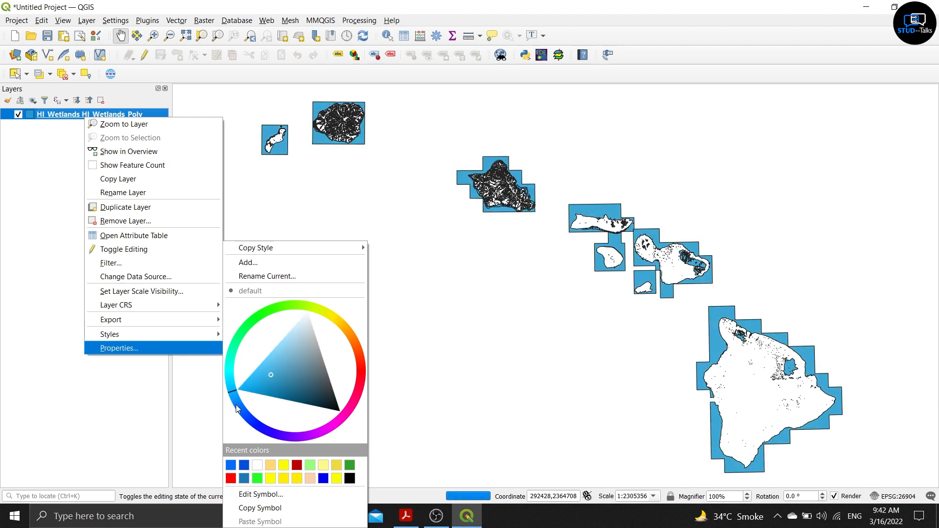
pyautogui.click(236, 404)
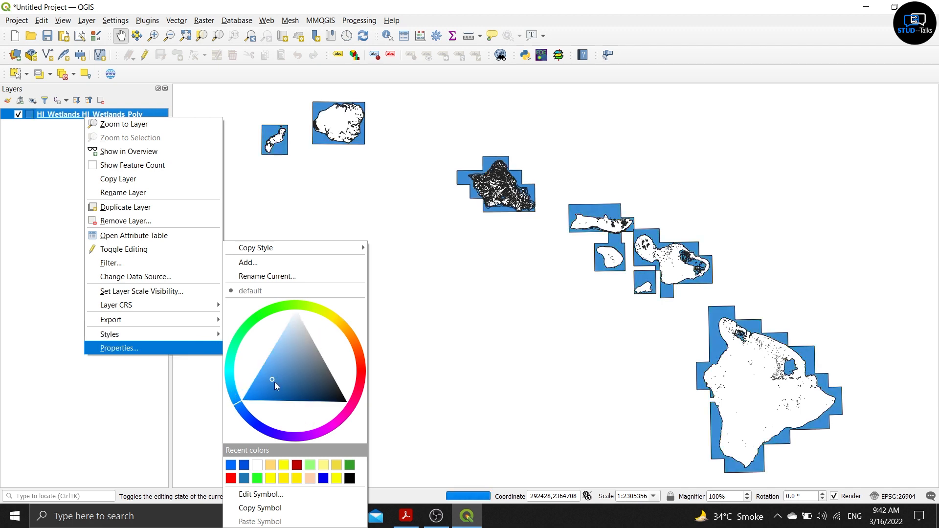
pyautogui.moveTo(275, 384)
pyautogui.mouseDown()
pyautogui.moveTo(295, 385)
pyautogui.moveTo(303, 398)
pyautogui.mouseUp()
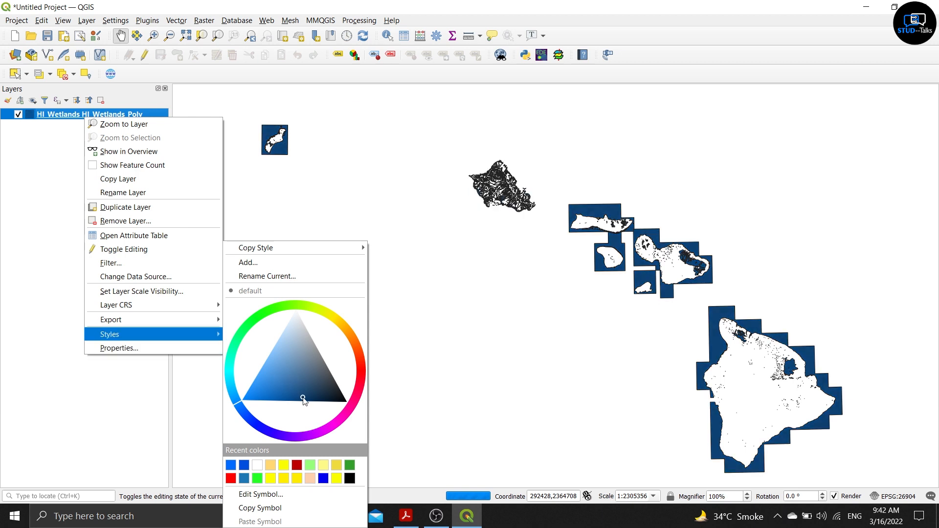
pyautogui.click(295, 362)
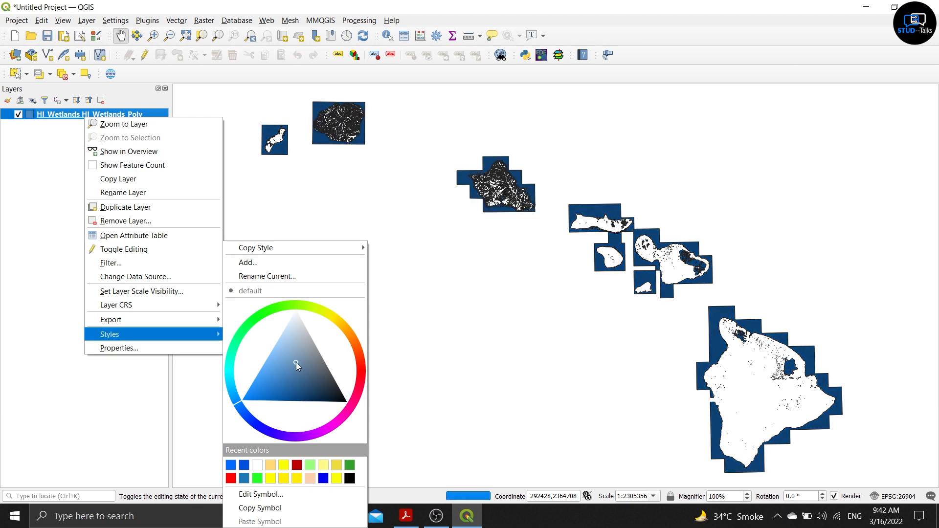
pyautogui.click(313, 394)
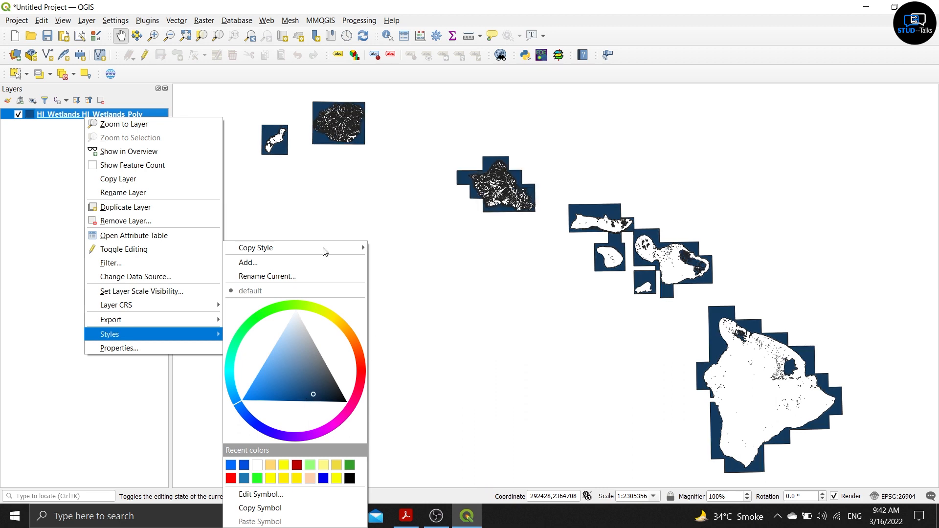
pyautogui.click(54, 113)
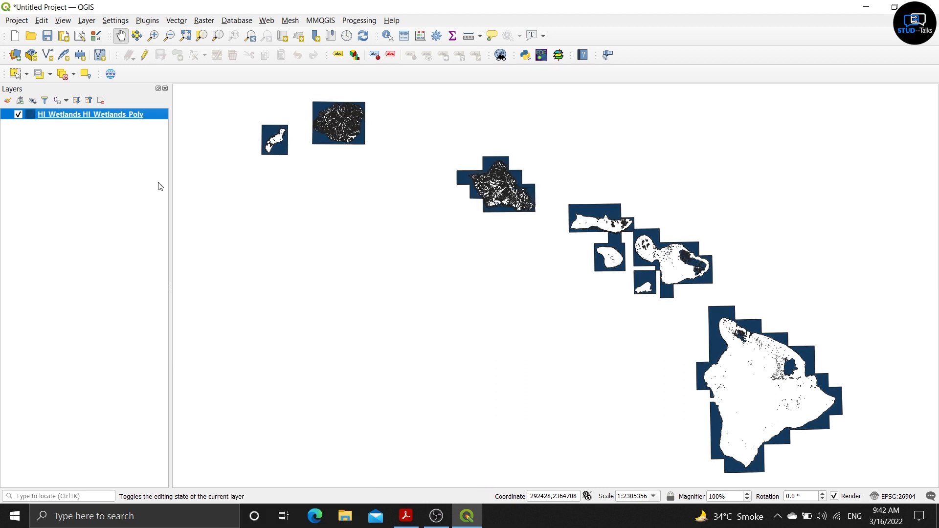
# Add county10.shp.zip from the Practical_09\C folder to the project as a vector layer
pyautogui.click(95, 24)
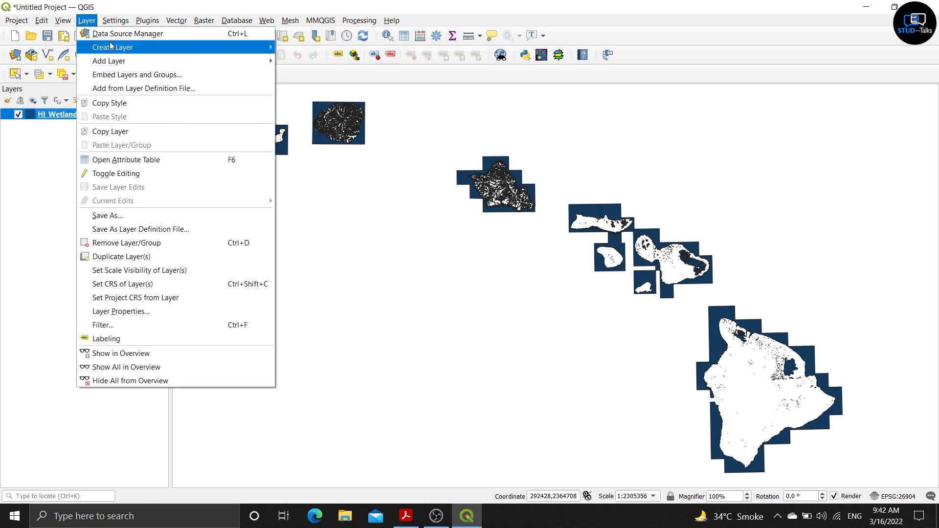
pyautogui.moveTo(154, 63)
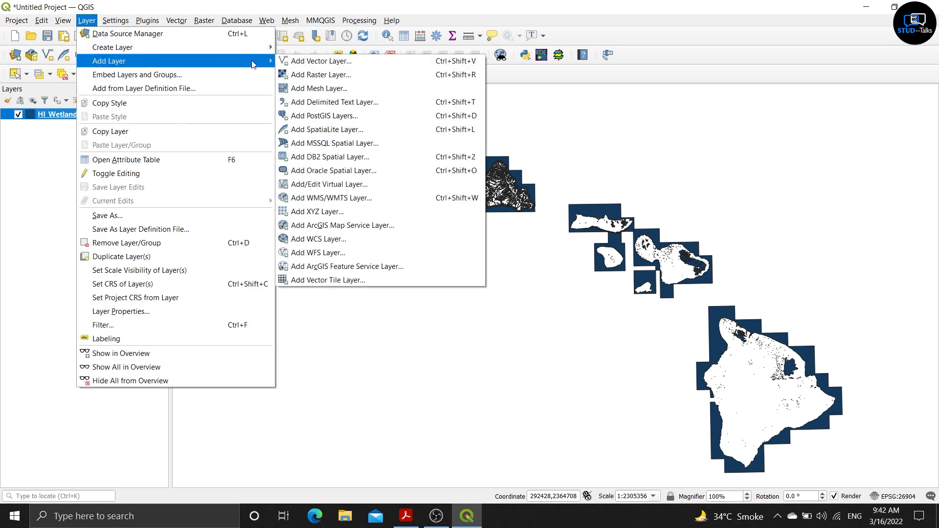
pyautogui.click(318, 61)
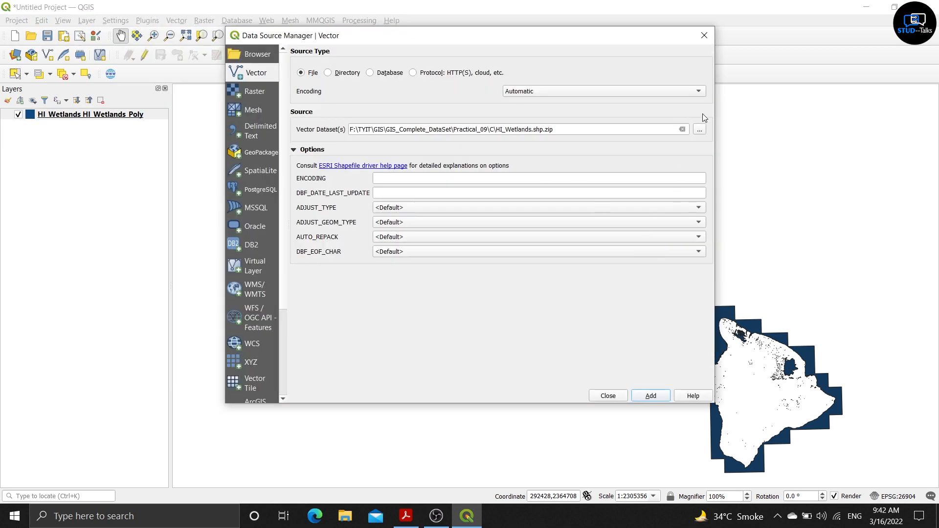
pyautogui.click(702, 131)
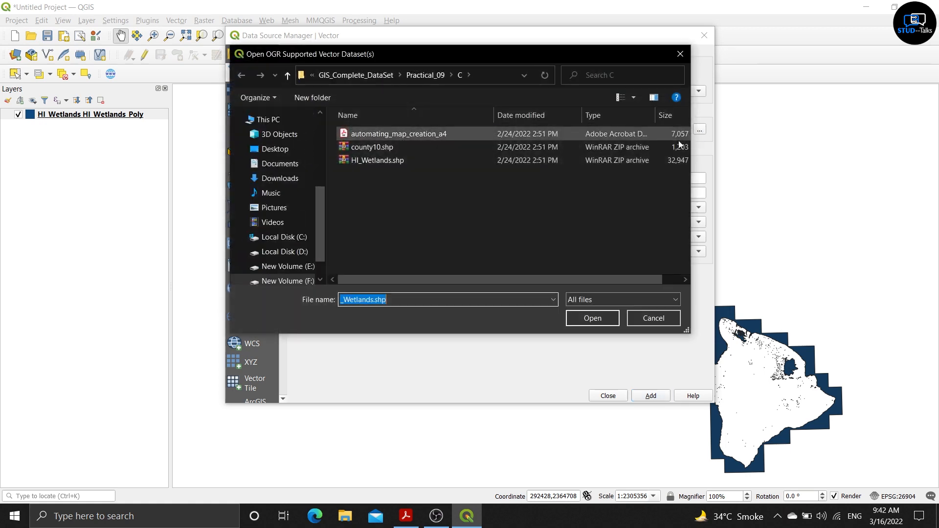
pyautogui.click(411, 152)
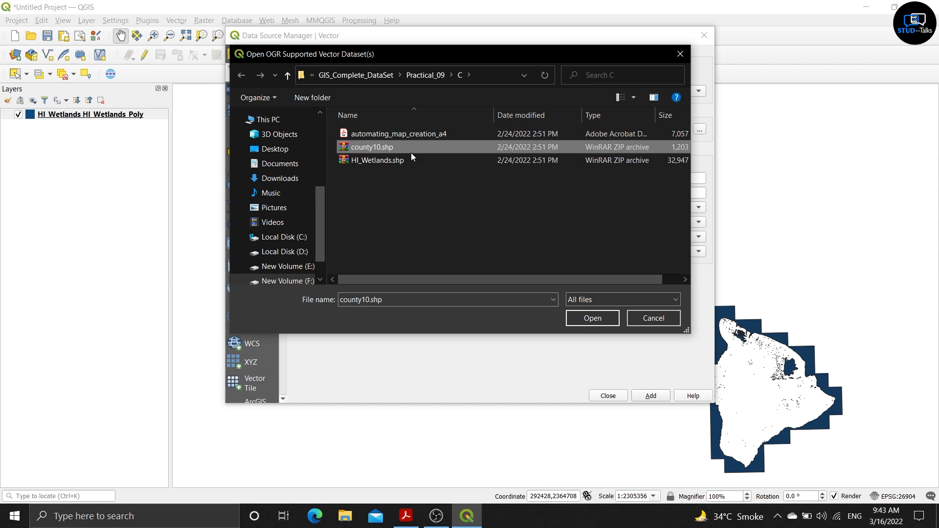
pyautogui.click(599, 318)
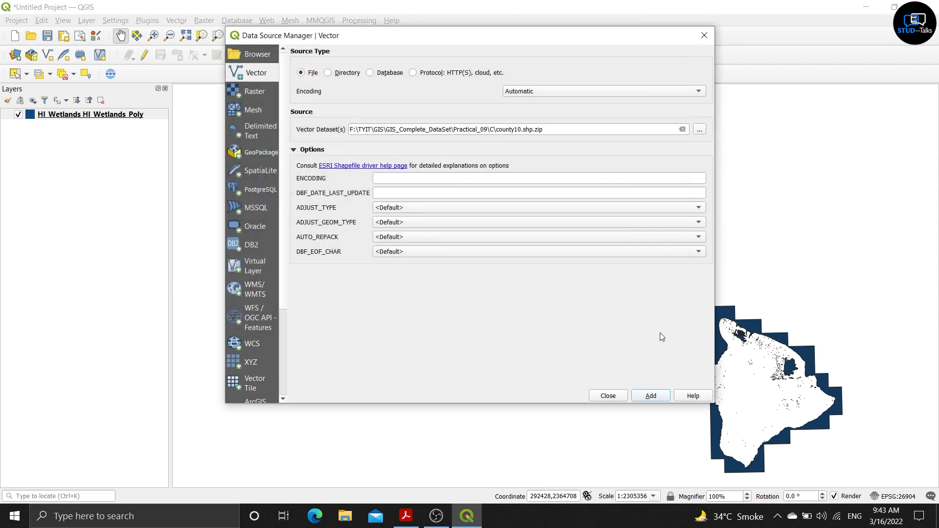
pyautogui.click(651, 398)
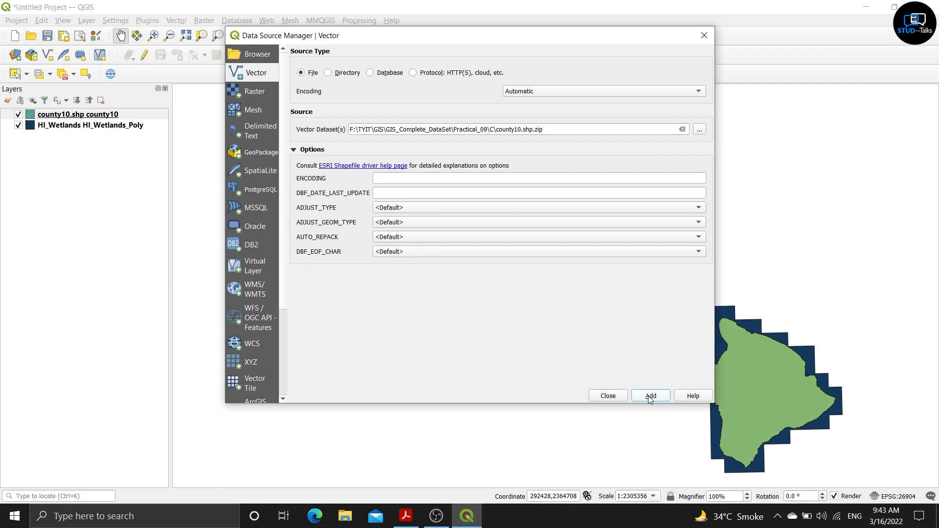
pyautogui.click(604, 394)
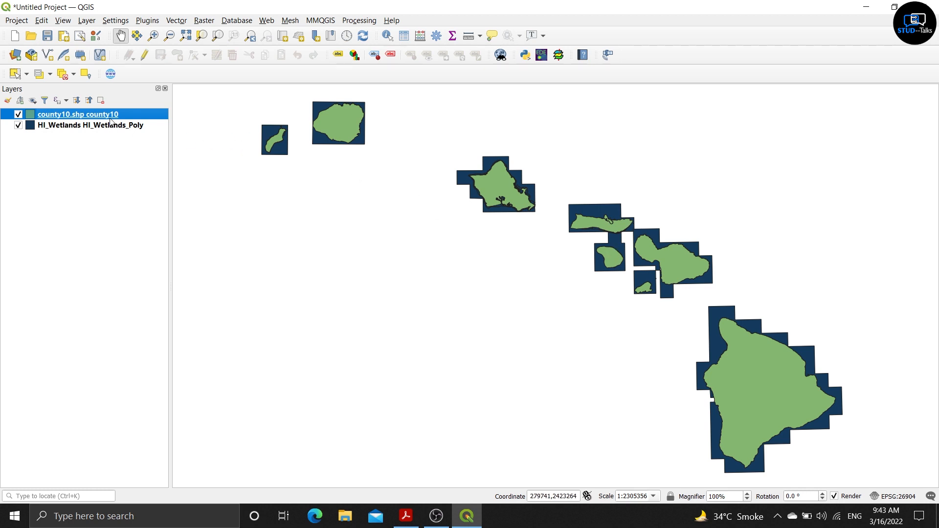
# Change the fill colour of the county10 layer to a bright light green
pyautogui.rightClick(125, 114)
pyautogui.moveTo(226, 347)
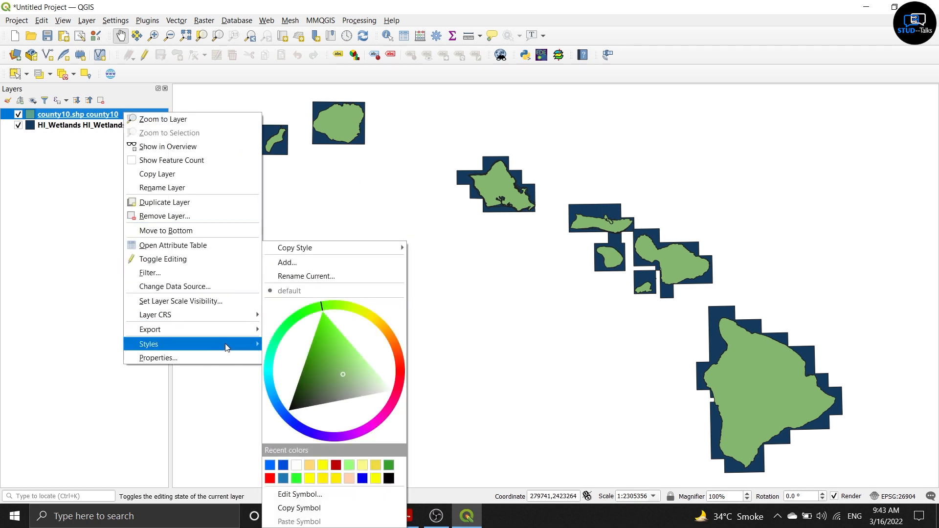
pyautogui.click(326, 333)
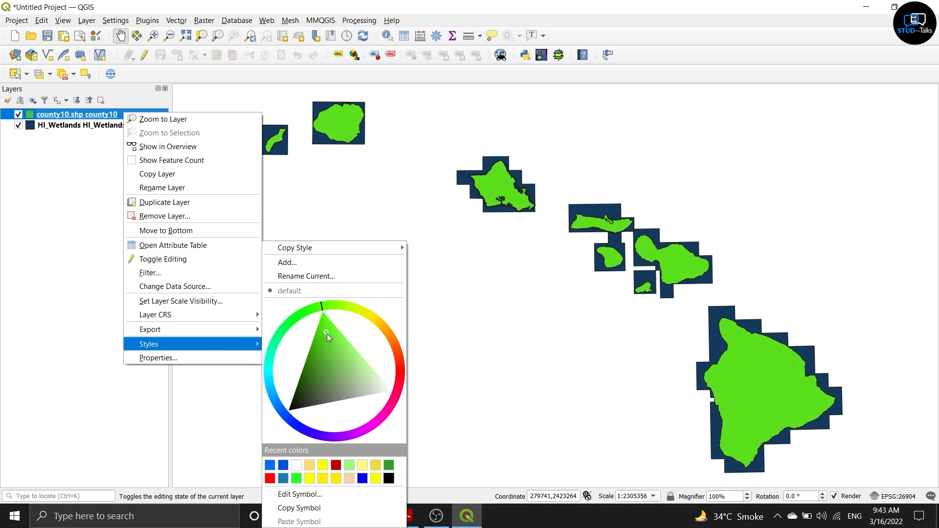
pyautogui.moveTo(324, 348); pyautogui.dragTo(318, 357)
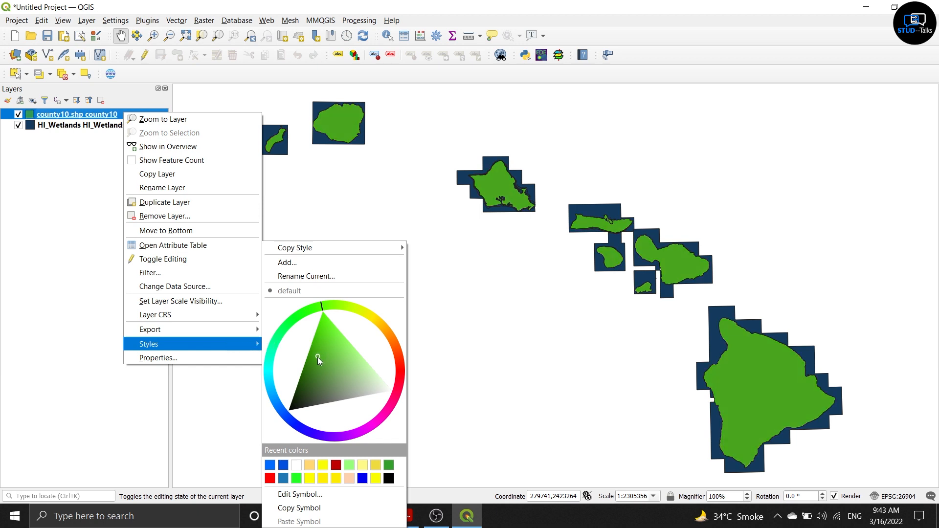
pyautogui.click(288, 322)
pyautogui.click(330, 383)
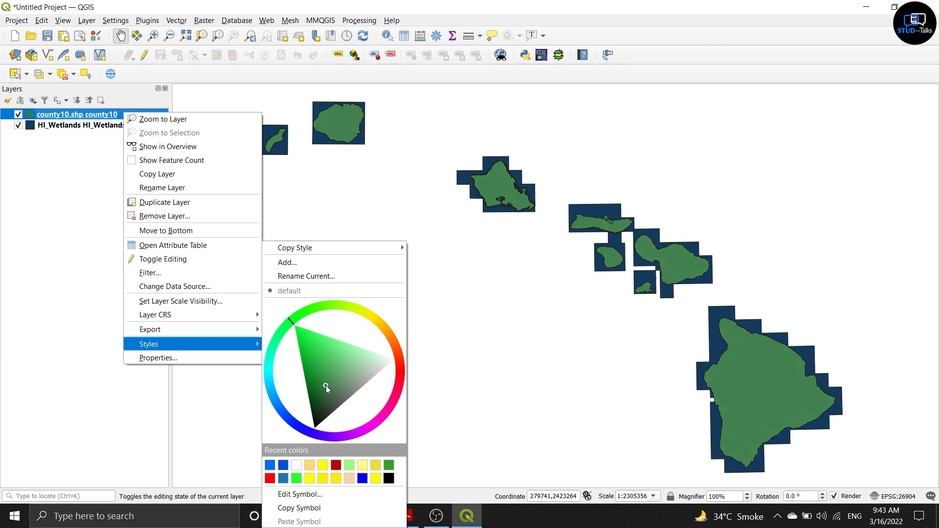
pyautogui.moveTo(326, 385)
pyautogui.mouseDown()
pyautogui.moveTo(320, 374)
pyautogui.moveTo(339, 348)
pyautogui.mouseUp()
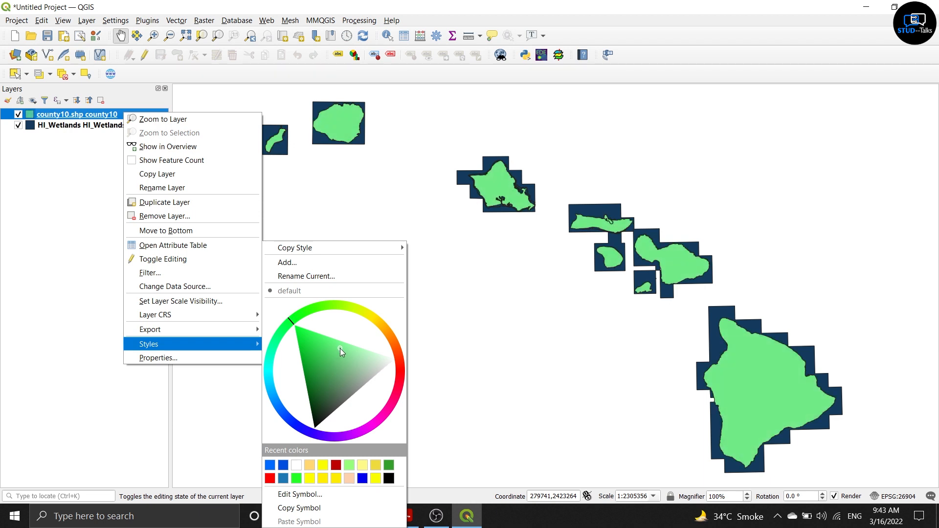
pyautogui.click(89, 115)
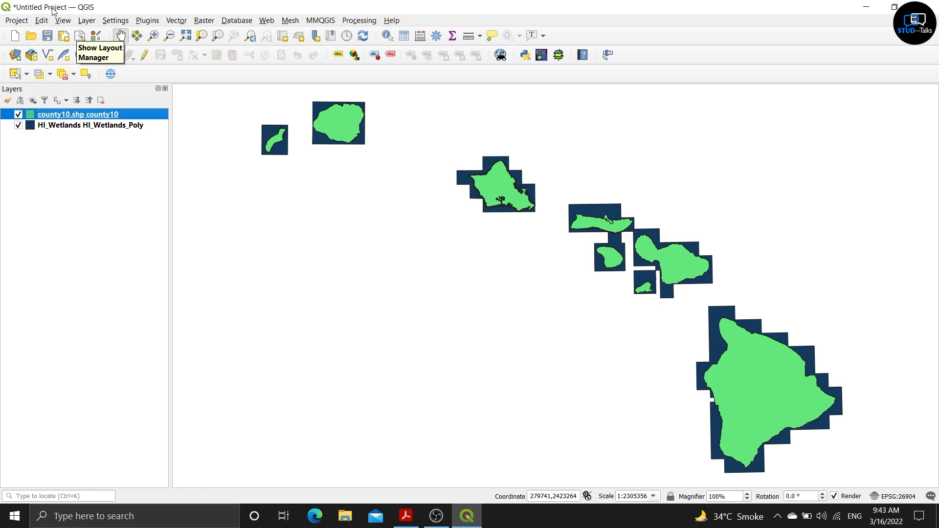
# Create a new print layout, leaving its title empty
pyautogui.click(19, 22)
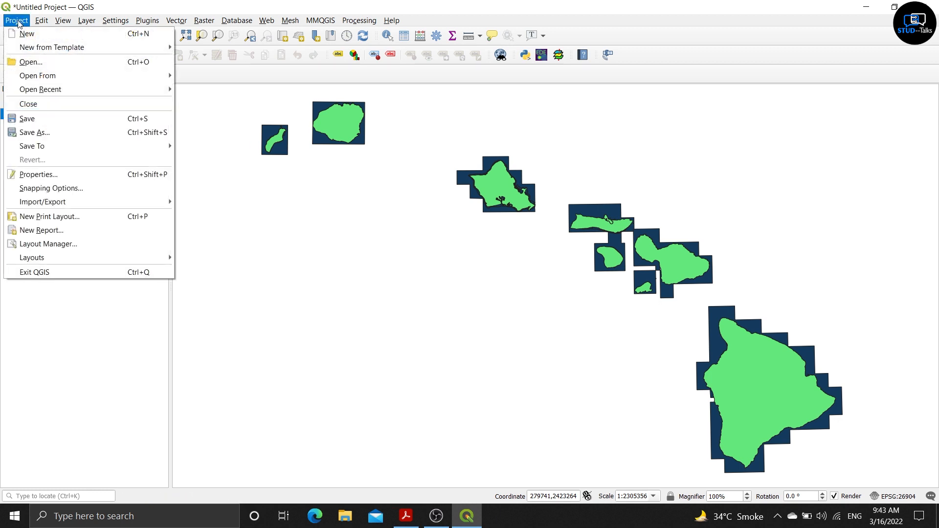
pyautogui.click(116, 219)
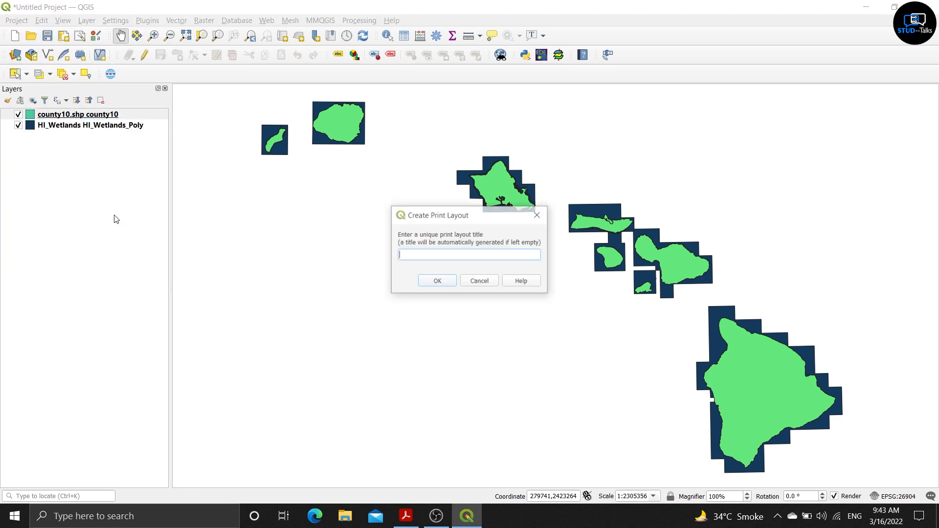
pyautogui.click(438, 286)
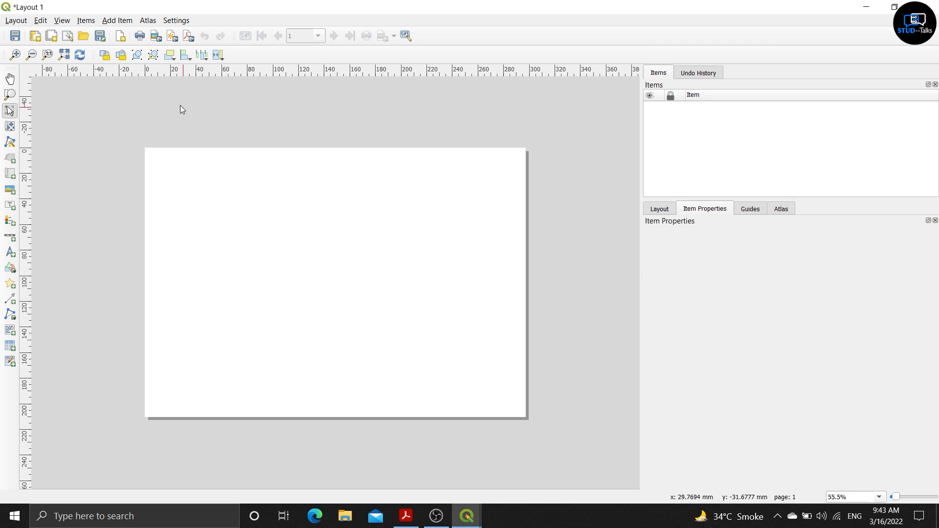
# Add a map item about 6.4 by 13.2 mm near the middle of the layout page, at about X 143.5, Y 105 mm
pyautogui.click(122, 22)
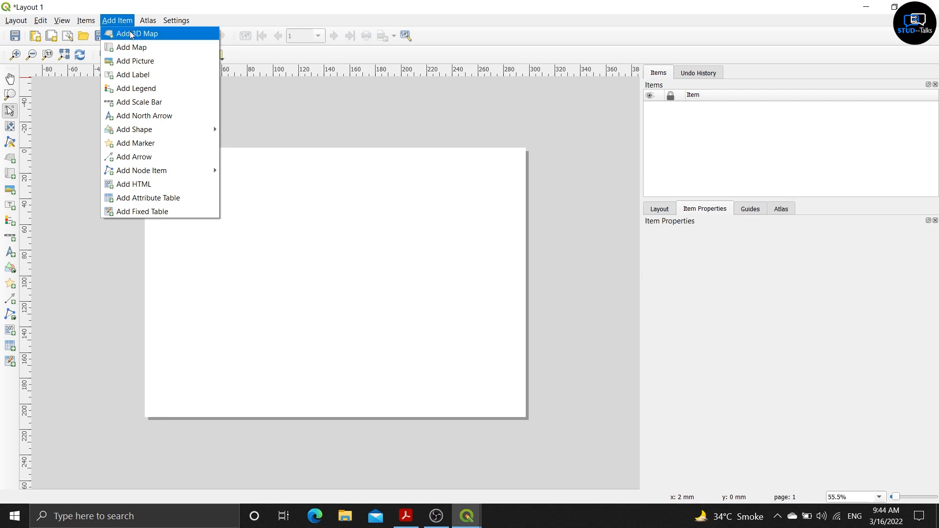
pyautogui.click(164, 47)
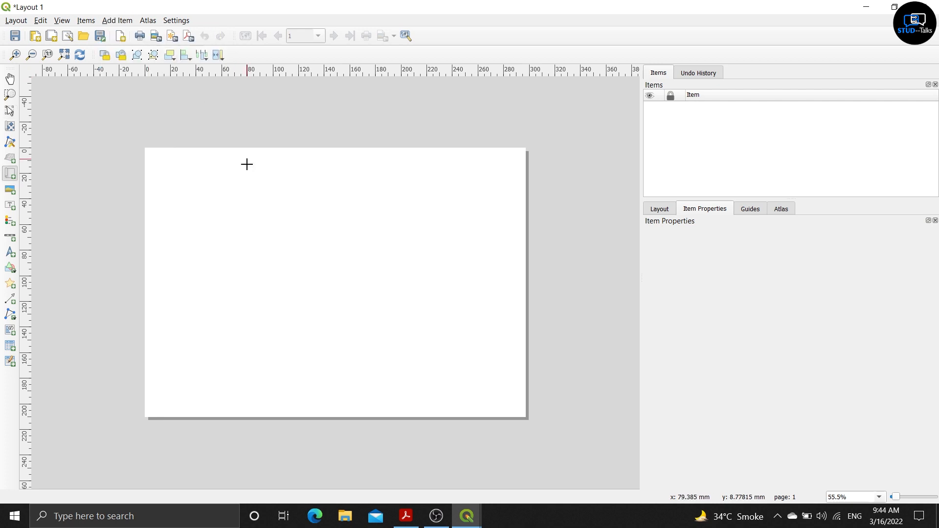
pyautogui.click(331, 284)
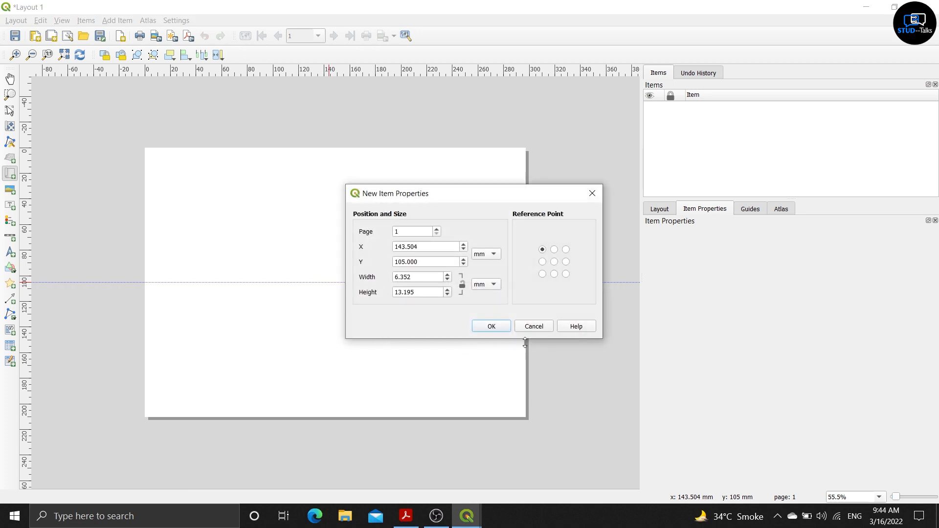
pyautogui.click(491, 326)
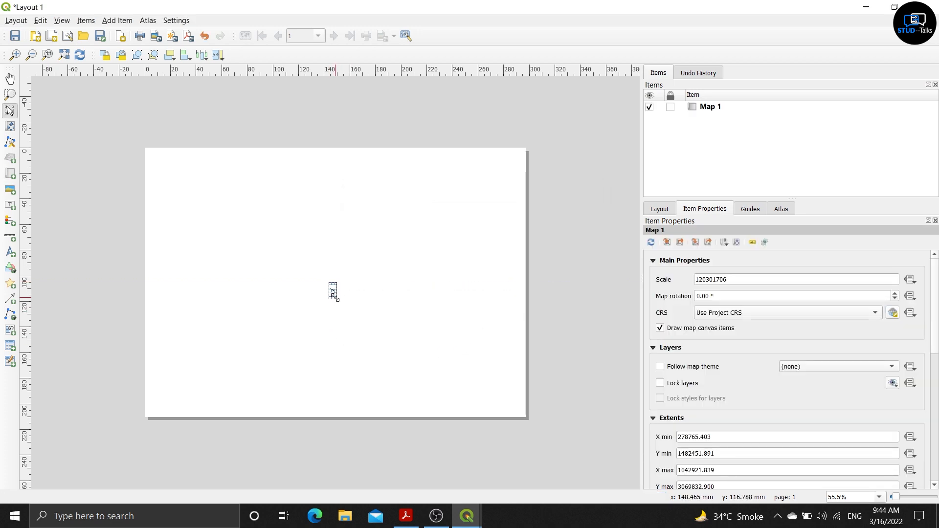
# Enlarge and reposition the map item until it fills the whole layout page
pyautogui.moveTo(334, 298); pyautogui.dragTo(512, 396)
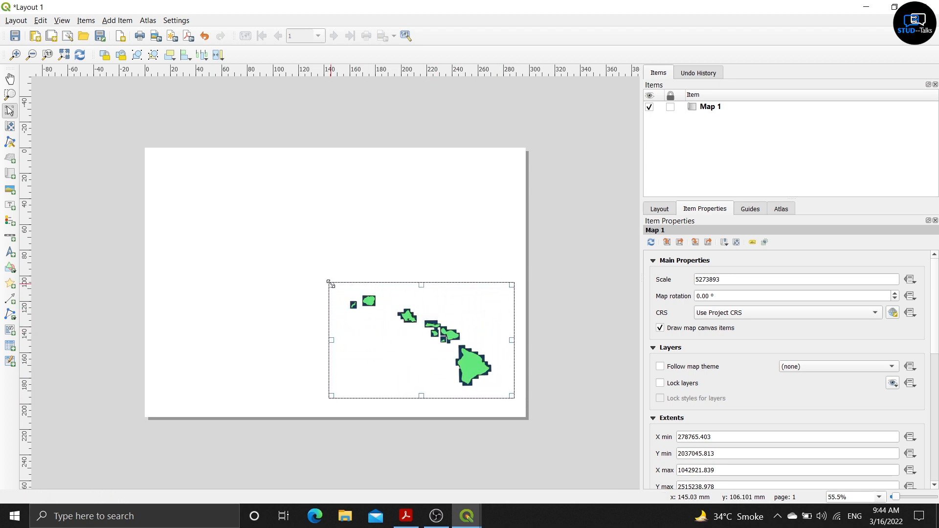
pyautogui.moveTo(329, 285); pyautogui.dragTo(152, 159)
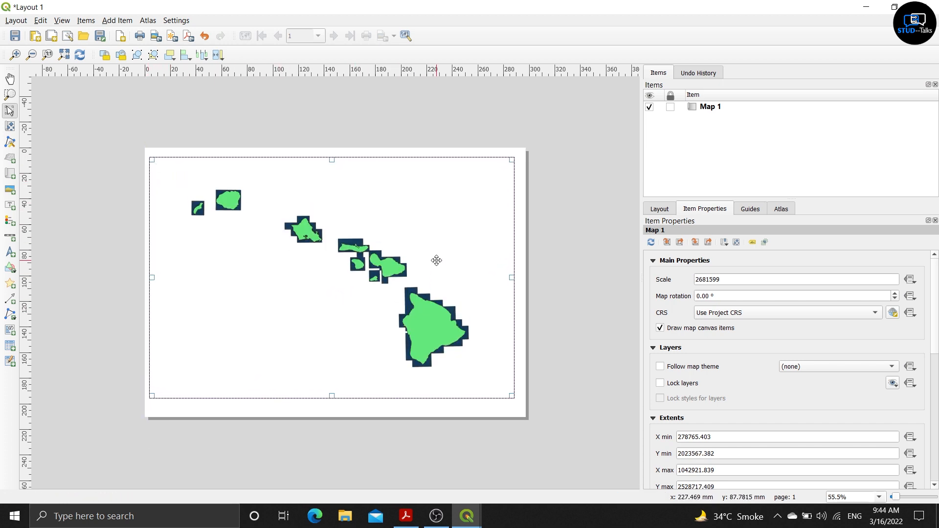
pyautogui.moveTo(441, 254)
pyautogui.mouseDown()
pyautogui.moveTo(432, 249)
pyautogui.moveTo(436, 257)
pyautogui.mouseUp()
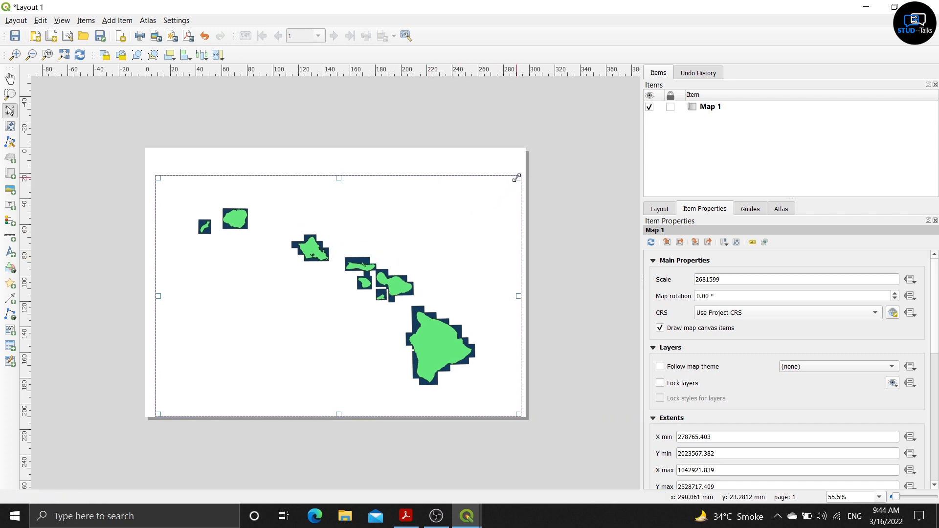
pyautogui.moveTo(516, 180); pyautogui.dragTo(523, 151)
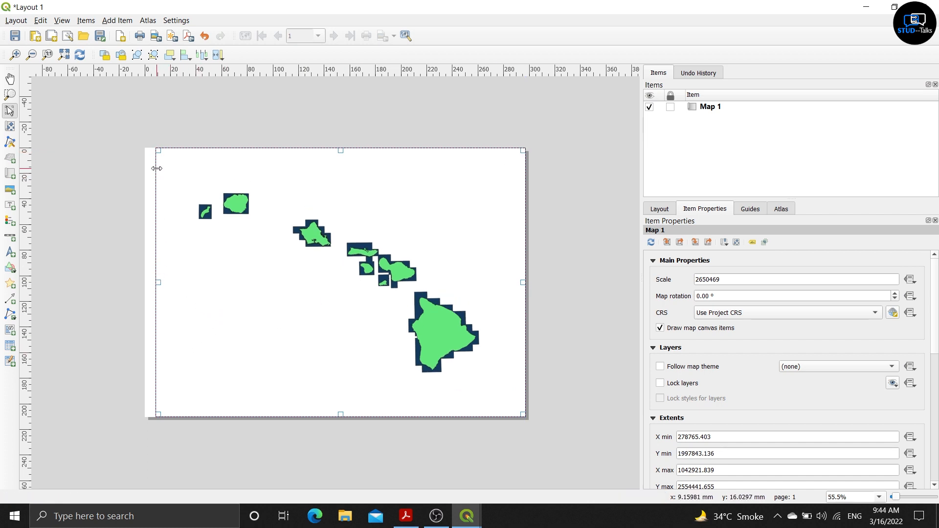
pyautogui.moveTo(158, 151); pyautogui.dragTo(147, 148)
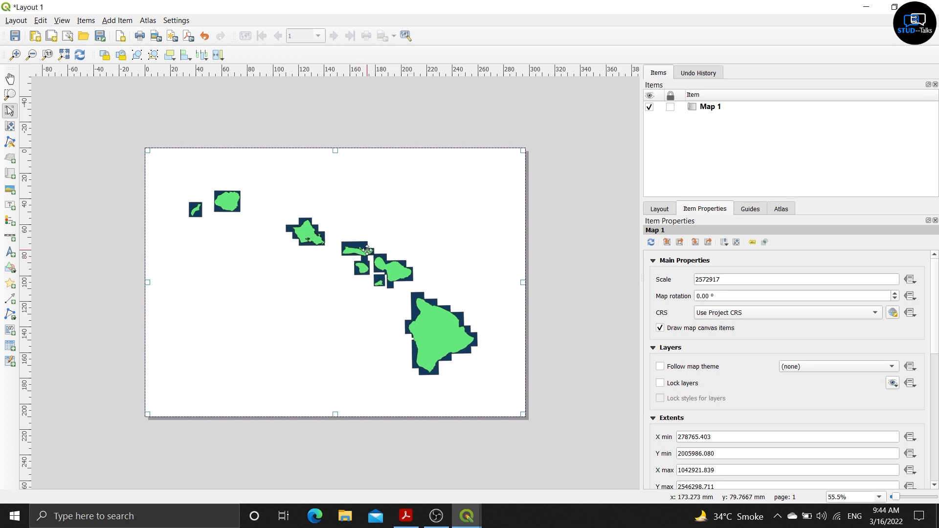
# Move the map item down about 16 mm to leave a blank strip along the page's upper edge, and review its item properties
pyautogui.moveTo(400, 221); pyautogui.dragTo(394, 243)
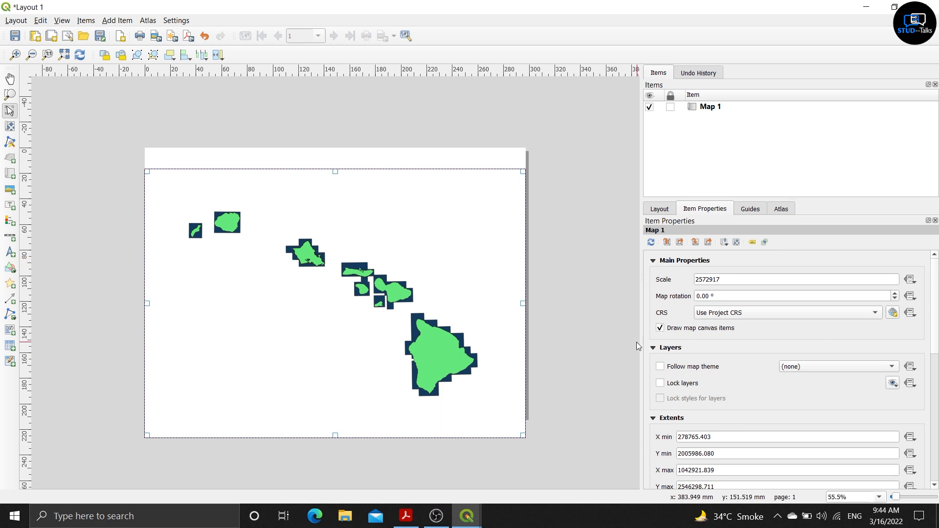
pyautogui.scroll(-3, 758, 354)
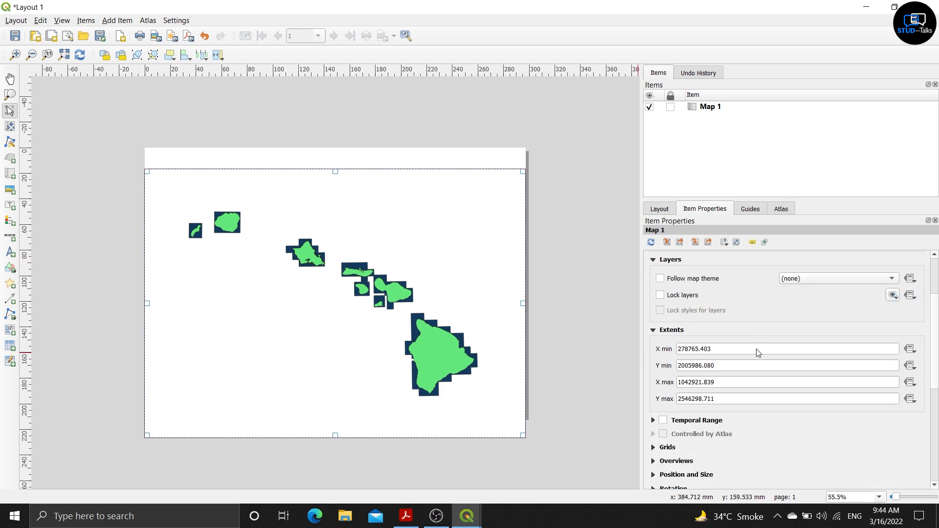
pyautogui.scroll(3, 742, 292)
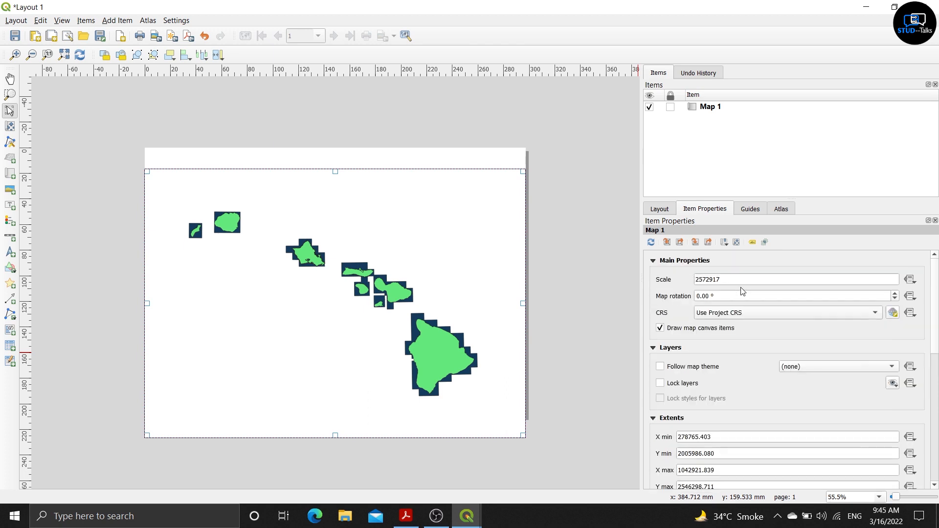
# Enable atlas generation for the layout with county10 as the coverage layer, and hide the coverage layer
pyautogui.click(784, 208)
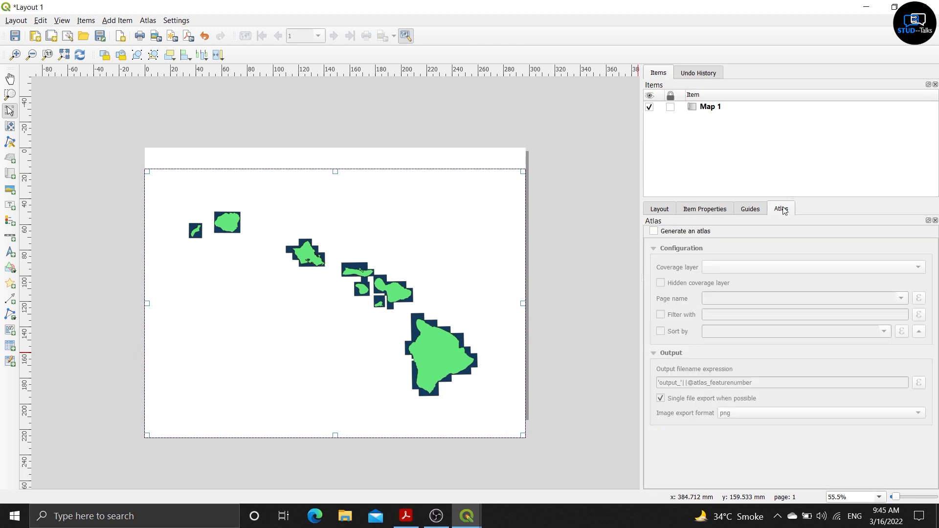
pyautogui.click(655, 231)
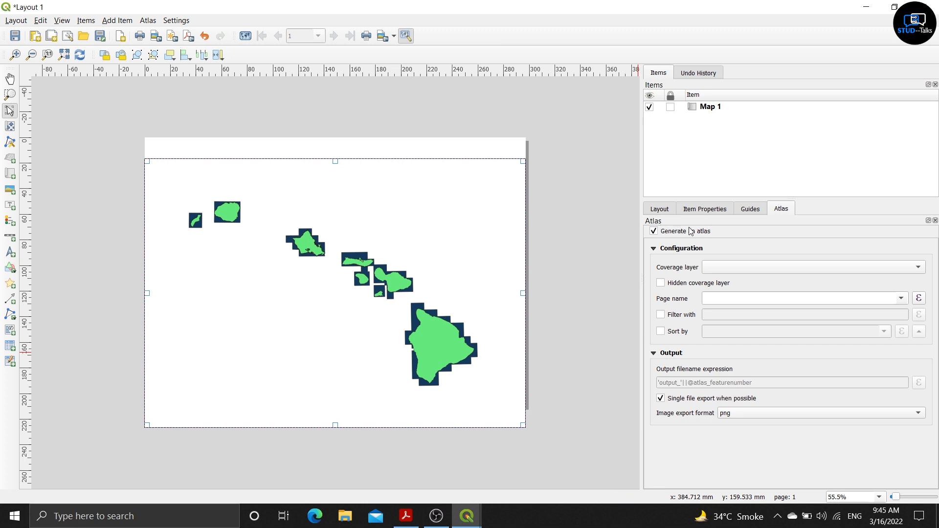
pyautogui.click(663, 285)
pyautogui.click(738, 268)
pyautogui.click(743, 271)
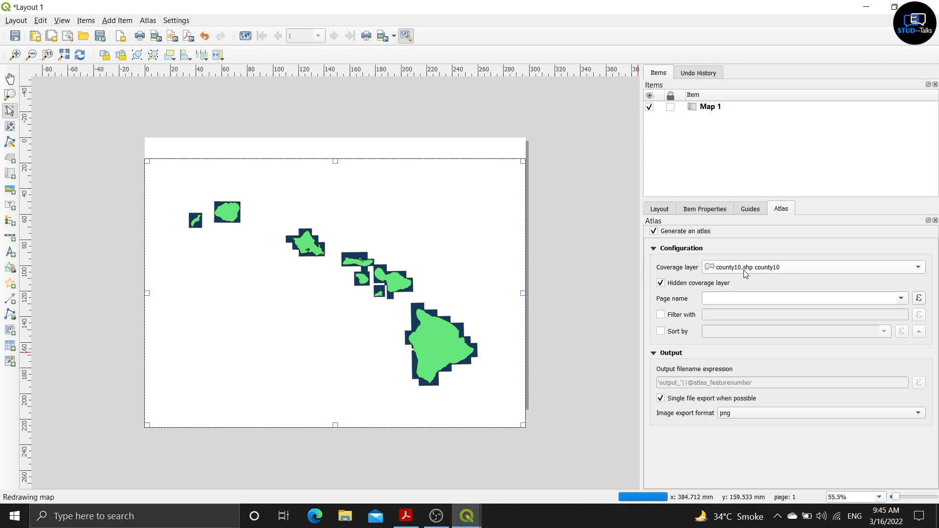
# Set Map 1 to be controlled by the atlas
pyautogui.click(705, 209)
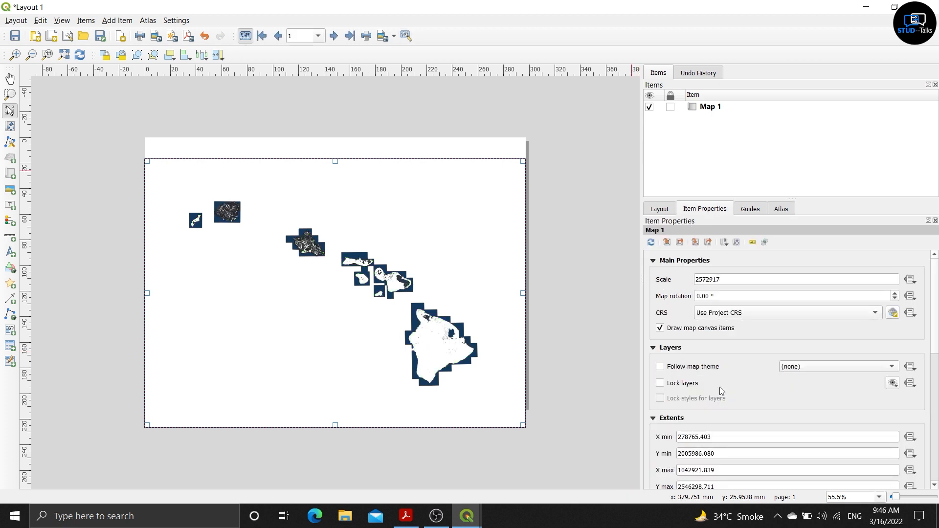
pyautogui.scroll(-2, 723, 389)
pyautogui.scroll(-1, 726, 395)
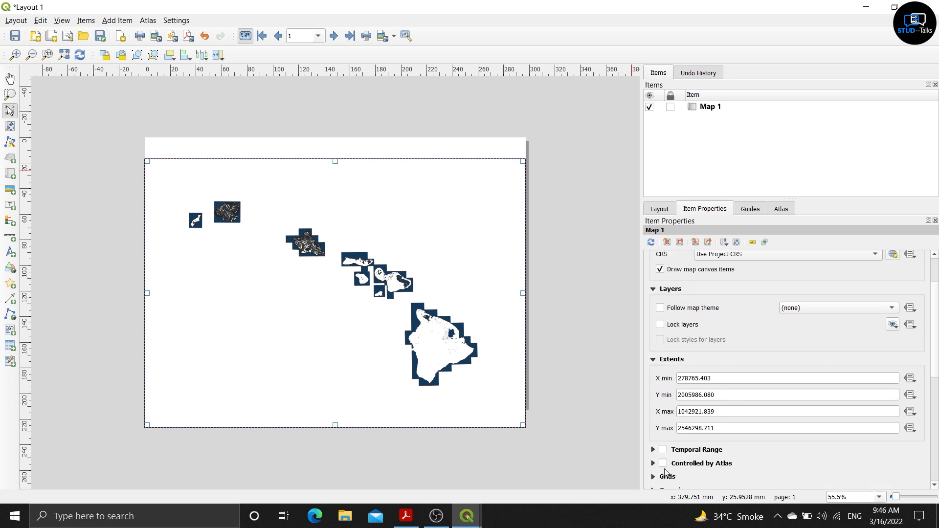
pyautogui.scroll(-2, 756, 343)
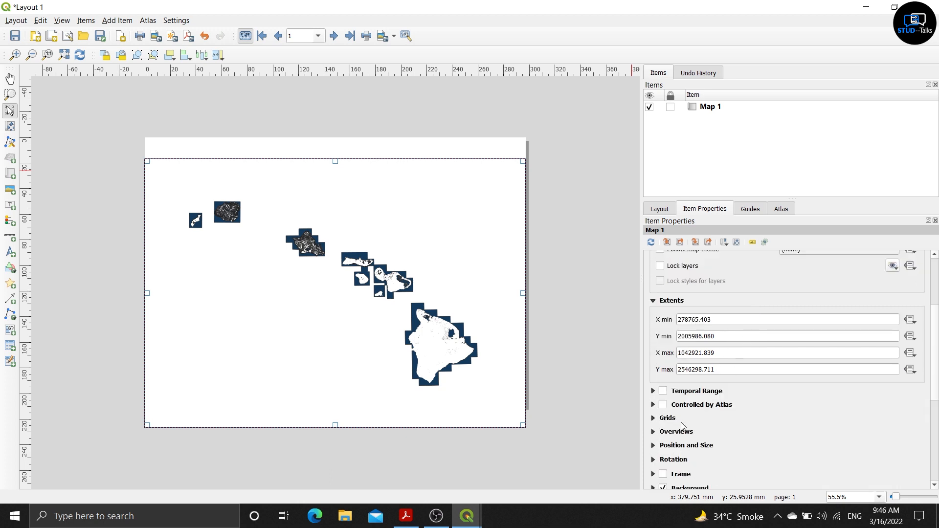
pyautogui.click(664, 405)
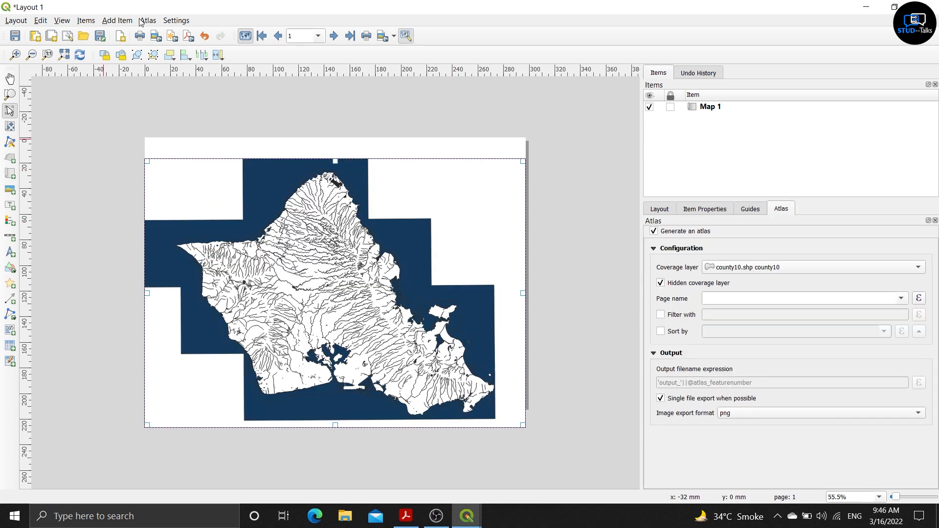
# Preview each county feature of the atlas in turn through feature 5, and return to the first feature
pyautogui.click(148, 21)
pyautogui.click(195, 76)
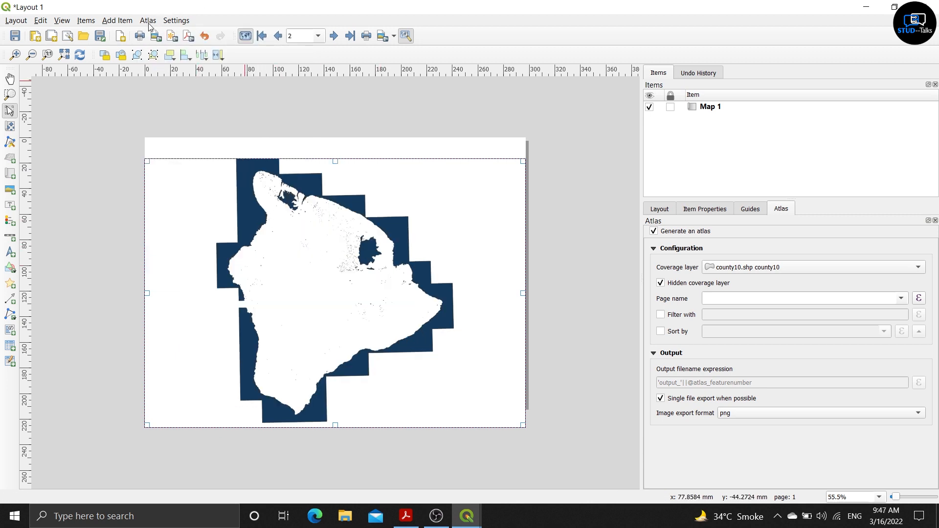
pyautogui.click(153, 22)
pyautogui.click(179, 76)
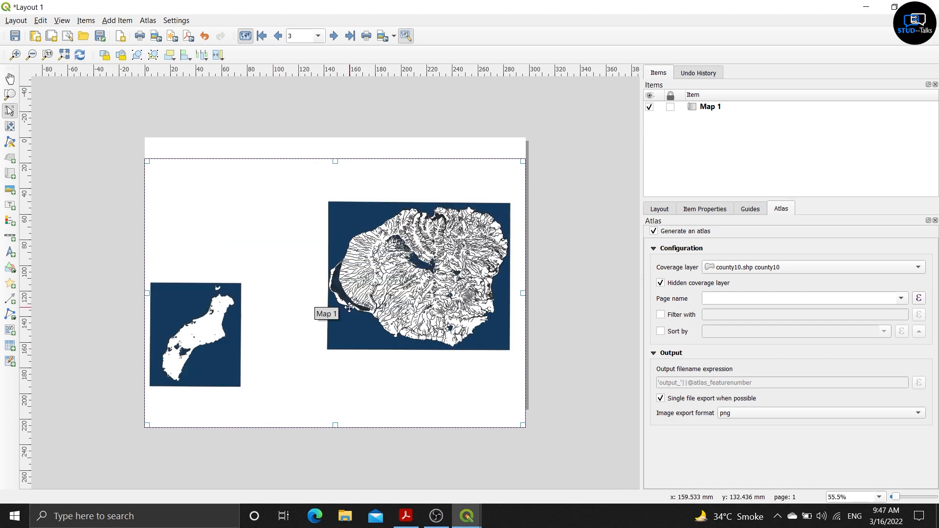
pyautogui.click(151, 22)
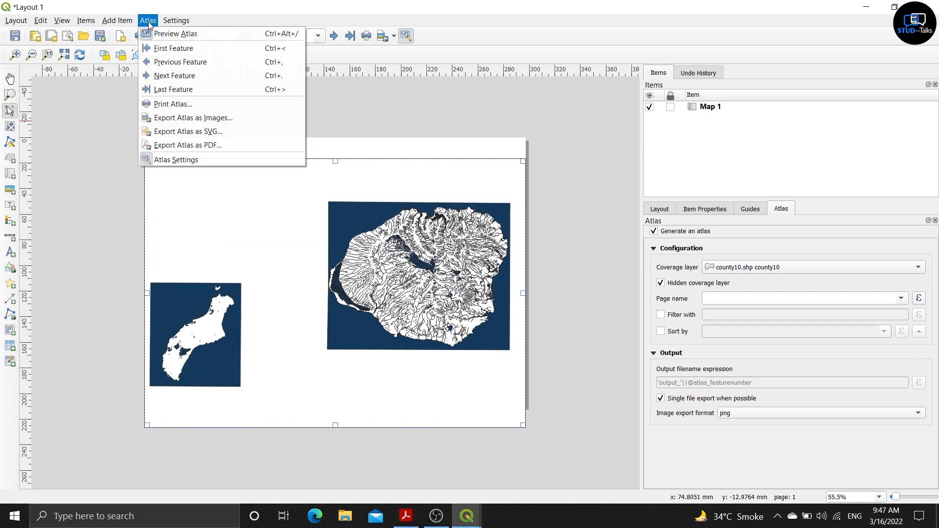
pyautogui.click(175, 78)
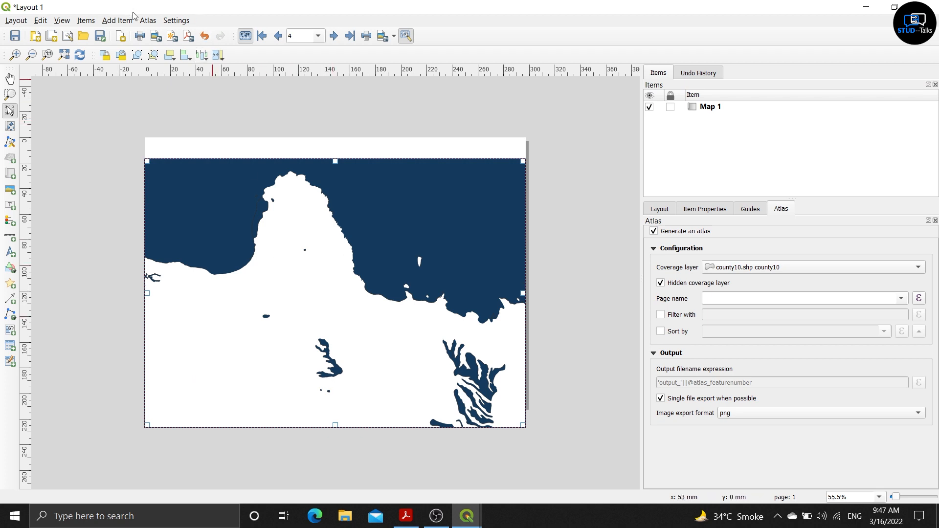
pyautogui.click(147, 21)
pyautogui.click(174, 76)
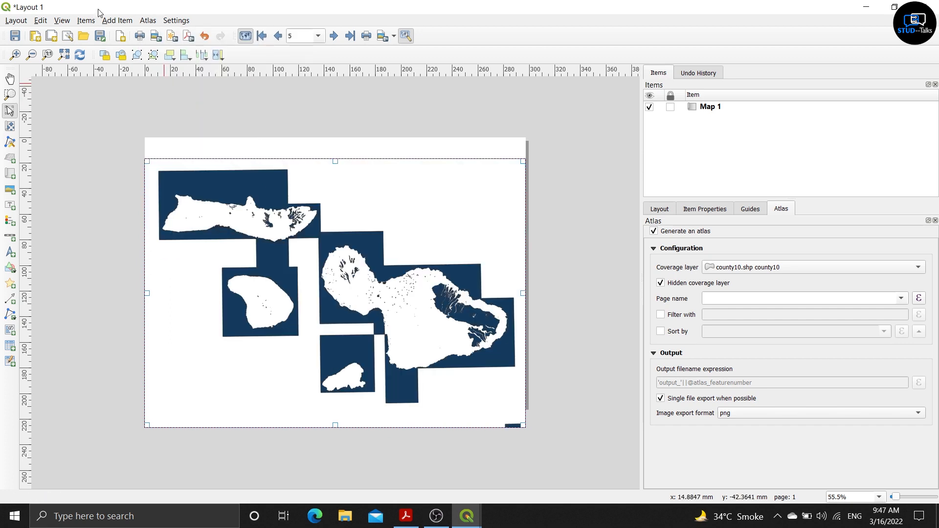
pyautogui.click(143, 22)
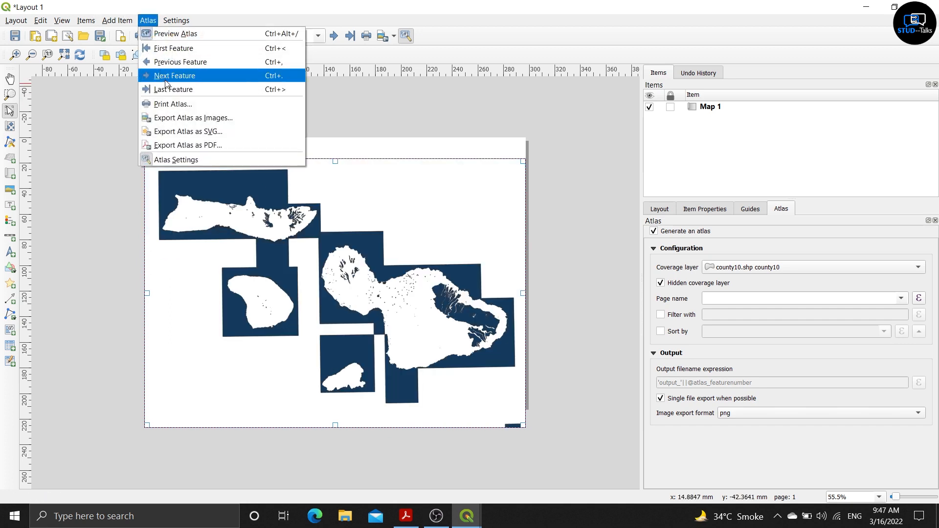
pyautogui.click(166, 80)
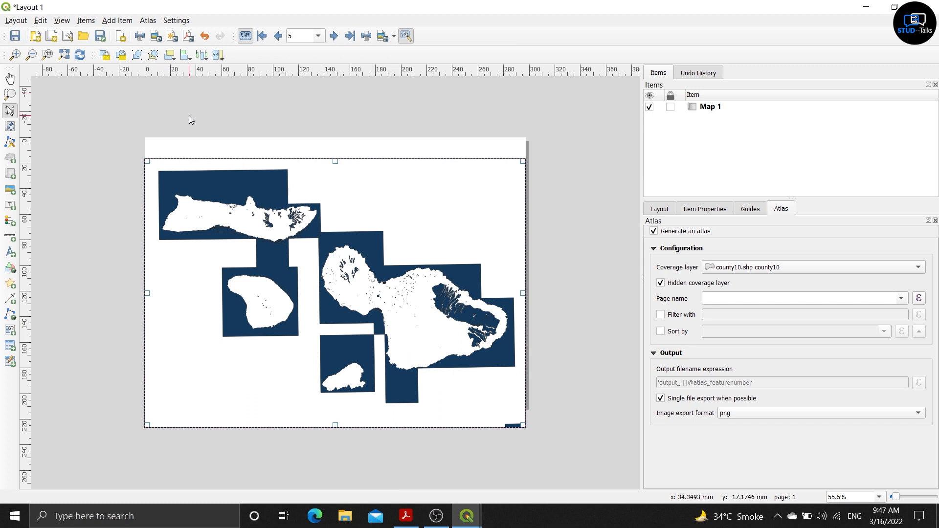
pyautogui.click(142, 21)
pyautogui.click(161, 47)
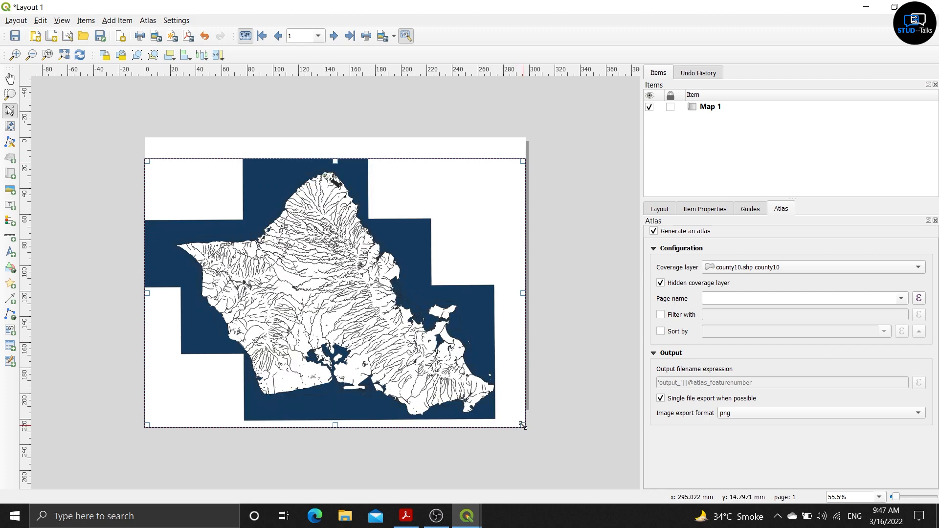
# Shrink the map item to fit within the page, centre it about 11 mm lower, and preview the second atlas feature
pyautogui.moveTo(523, 425); pyautogui.dragTo(520, 401)
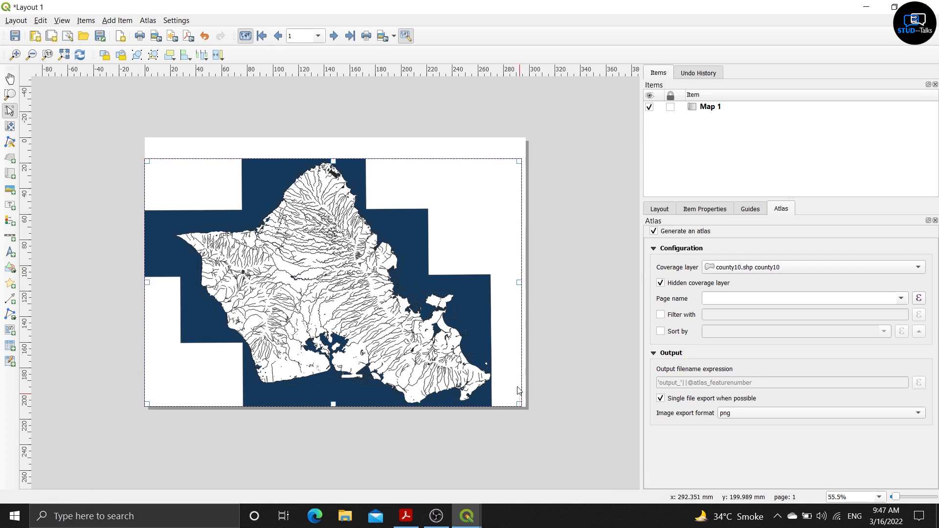
pyautogui.click(517, 387)
pyautogui.moveTo(519, 404); pyautogui.dragTo(516, 378)
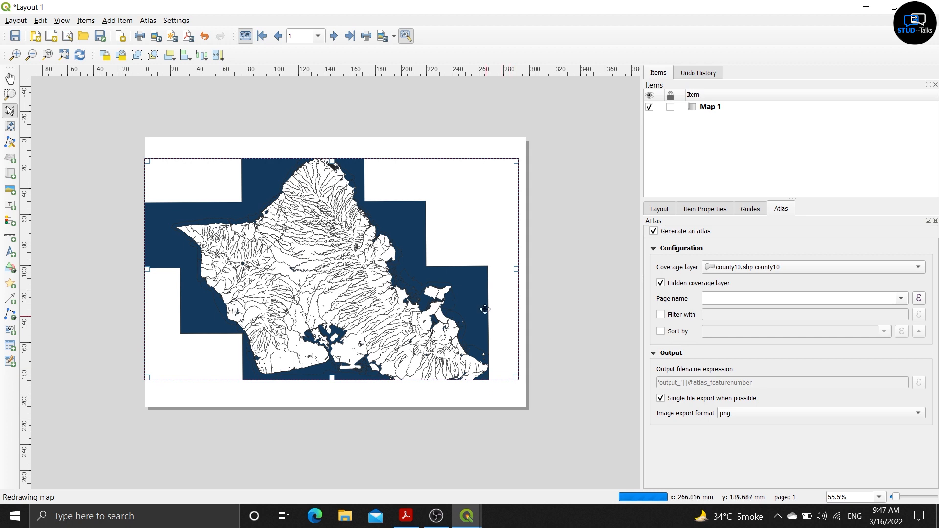
pyautogui.moveTo(467, 224); pyautogui.dragTo(479, 216)
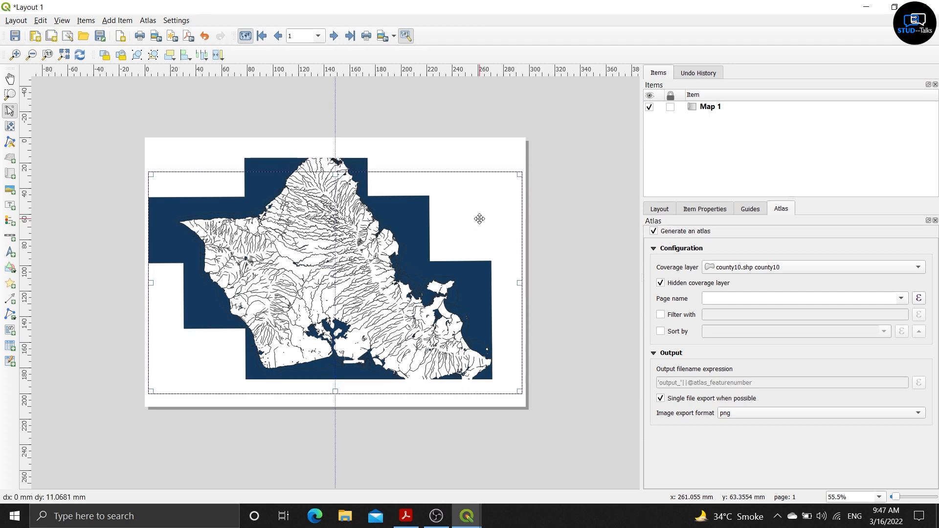
pyautogui.click(148, 20)
pyautogui.click(198, 78)
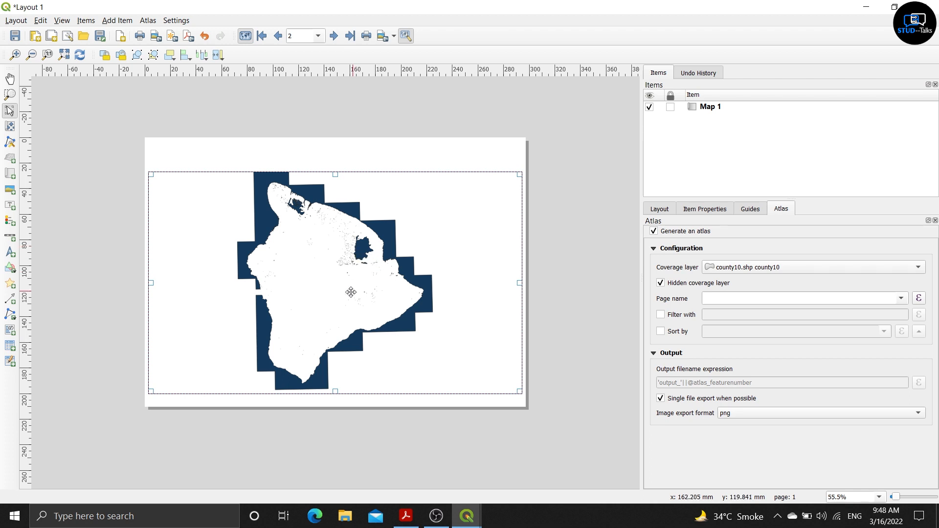
# Add a label in the blank strip above the map, at about X 84.3, Y 9.9 mm
pyautogui.click(128, 21)
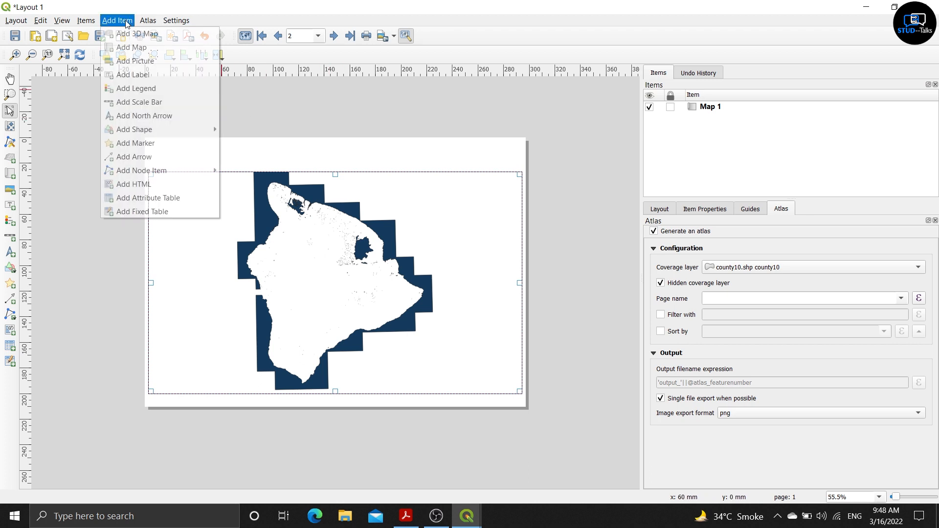
pyautogui.click(165, 75)
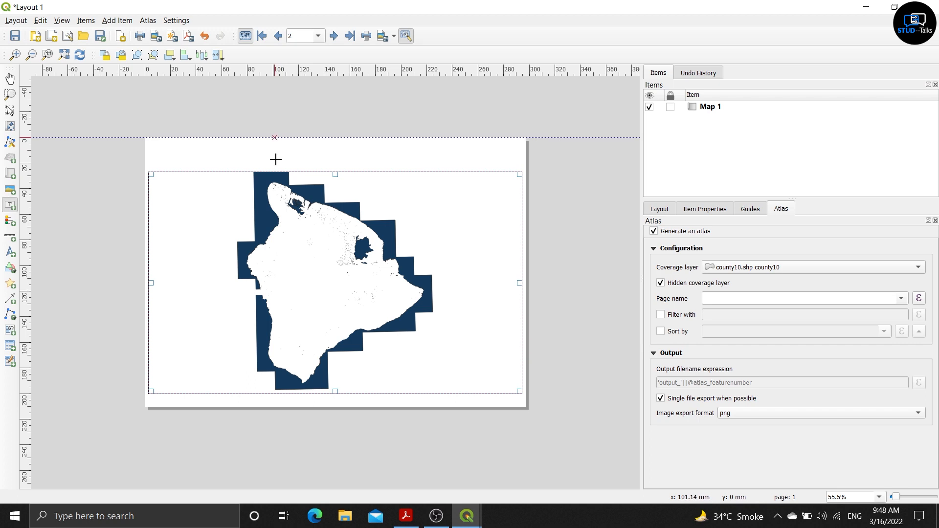
pyautogui.click(252, 151)
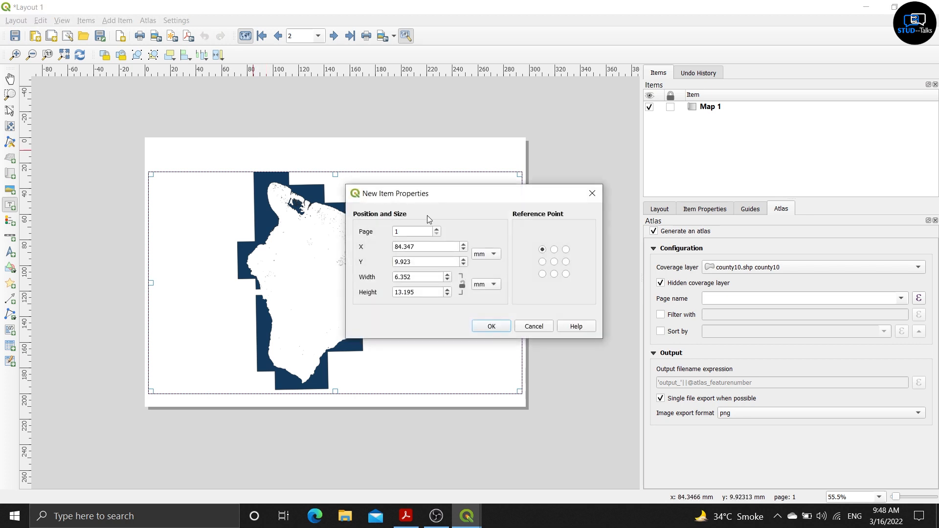
pyautogui.click(490, 325)
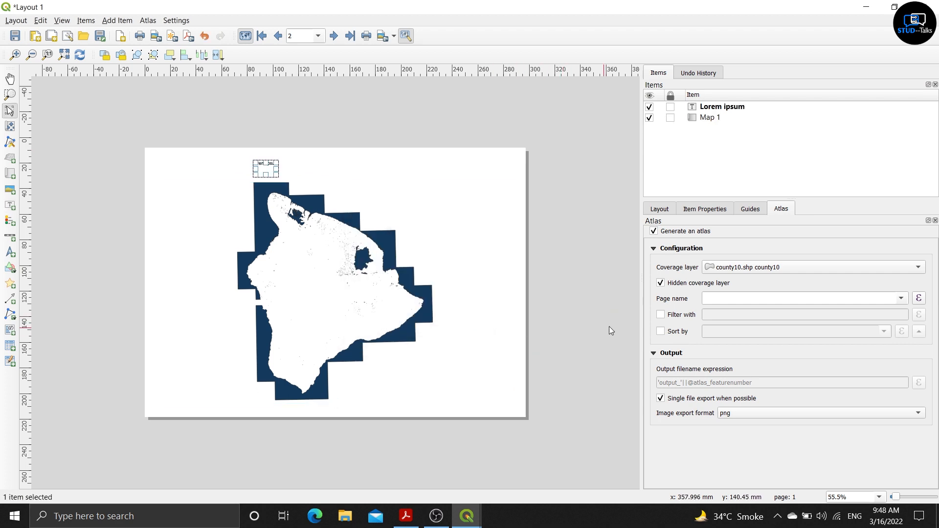
# Clear the placeholder text from the new label's main properties
pyautogui.click(716, 106)
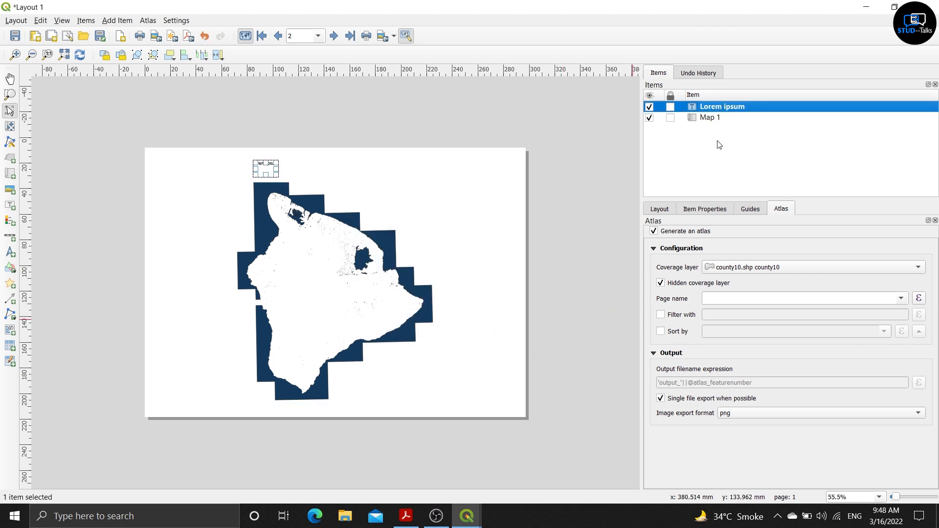
pyautogui.click(693, 208)
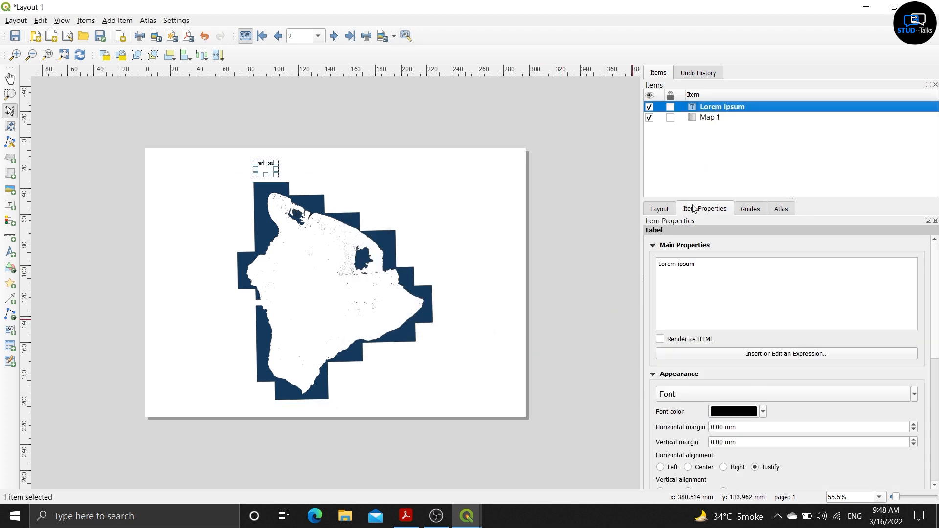
pyautogui.click(708, 264)
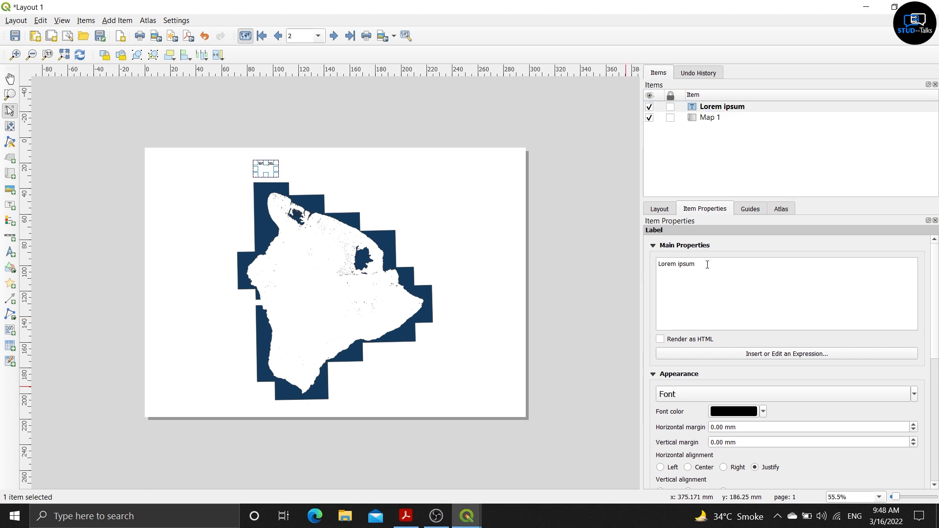
pyautogui.press('BackSpace')
pyautogui.press('BackSpace')
pyautogui.press('BackSpace')
pyautogui.press('BackSpace')
pyautogui.press('BackSpace')
pyautogui.press('BackSpace')
pyautogui.press('BackSpace')
pyautogui.press('BackSpace')
pyautogui.press('BackSpace')
pyautogui.press('BackSpace')
pyautogui.press('BackSpace')
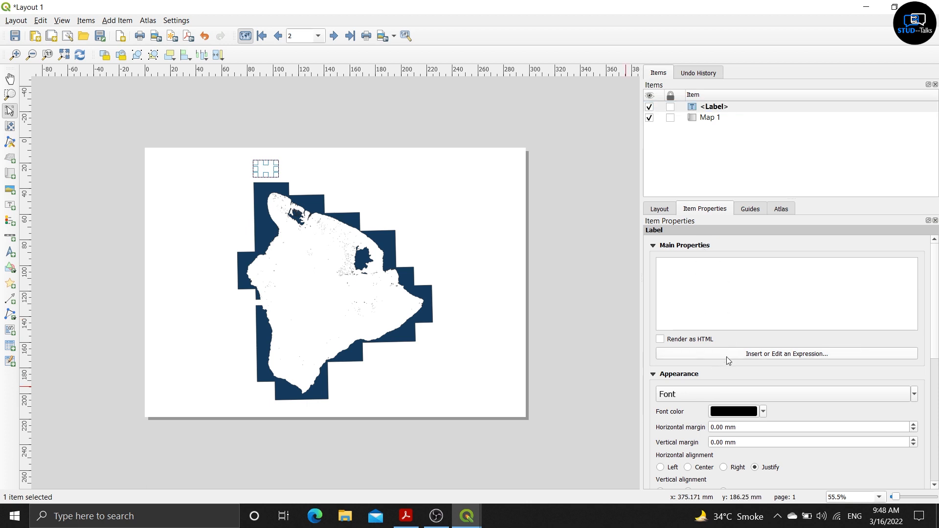
# Start a dynamic expression for the label and insert the concat string function into it
pyautogui.click(748, 353)
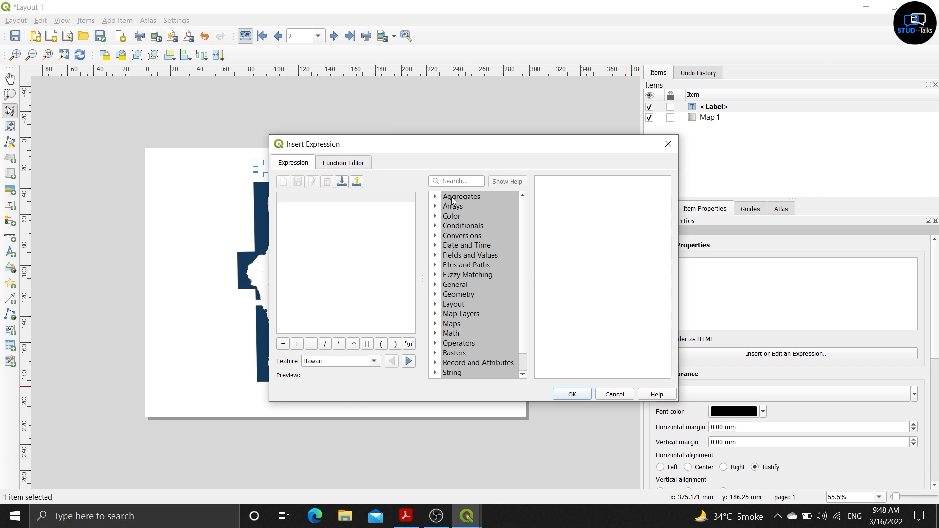
pyautogui.click(455, 182)
pyautogui.write('co')
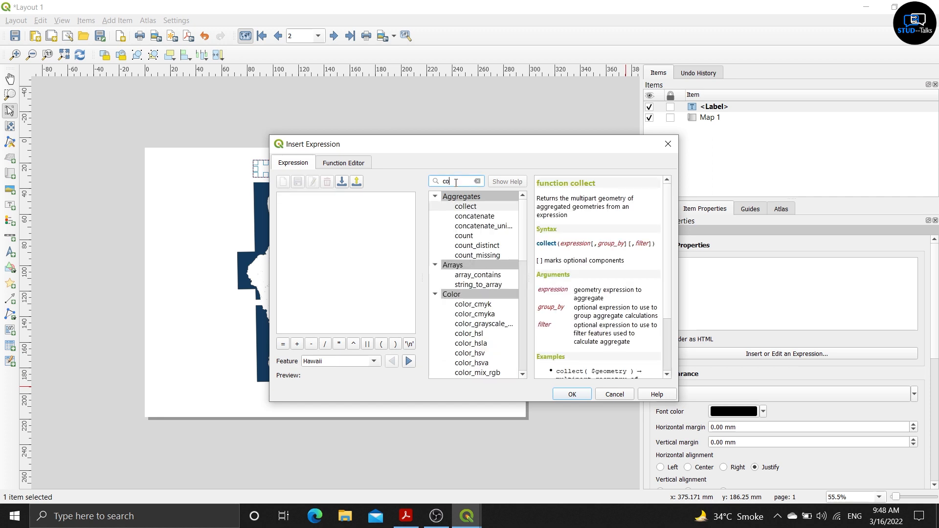
pyautogui.write('ncat')
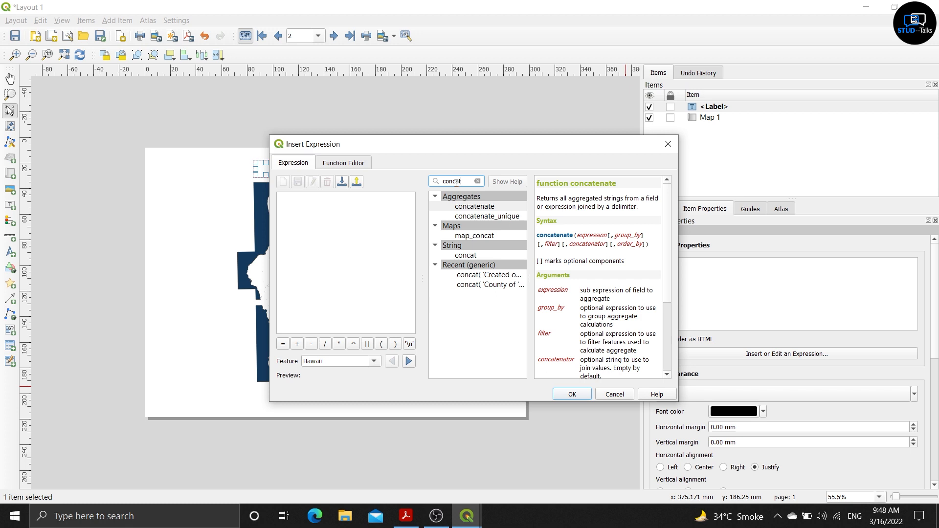
pyautogui.click(496, 254)
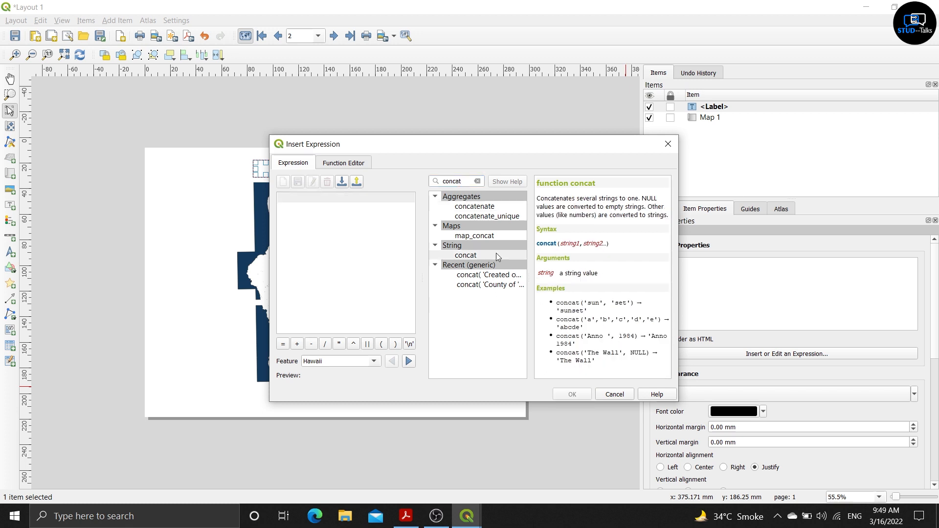
pyautogui.doubleClick(490, 257)
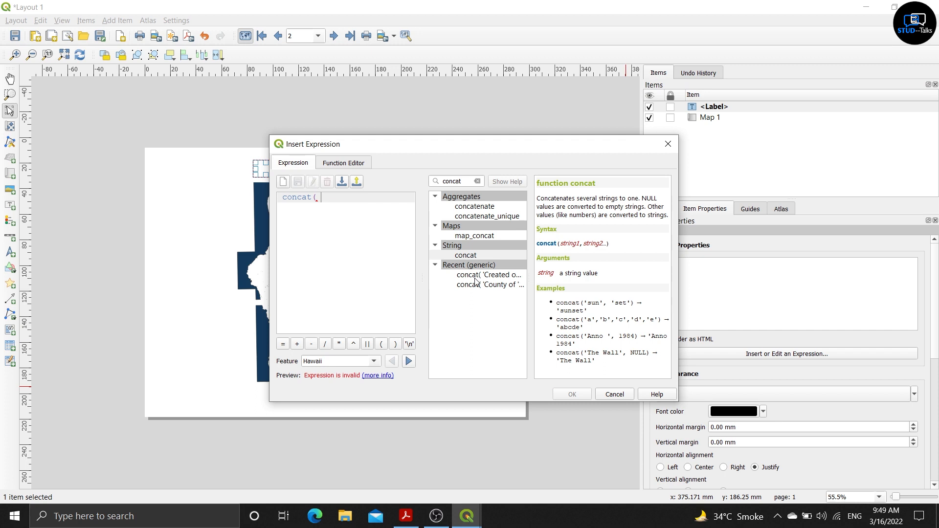
# Enter 'County of' followed by a comma as the first concat argument, and clear the function search
pyautogui.write("'County o")
pyautogui.write('f')
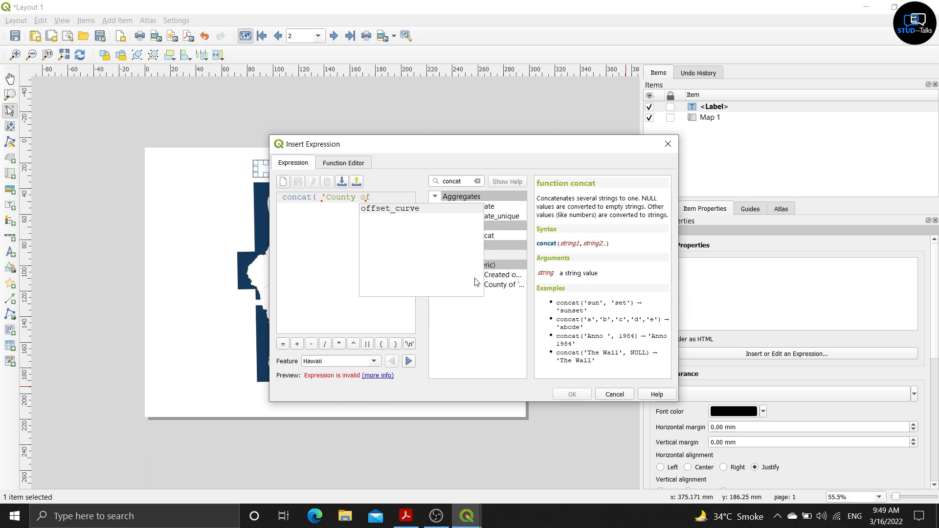
pyautogui.write("',")
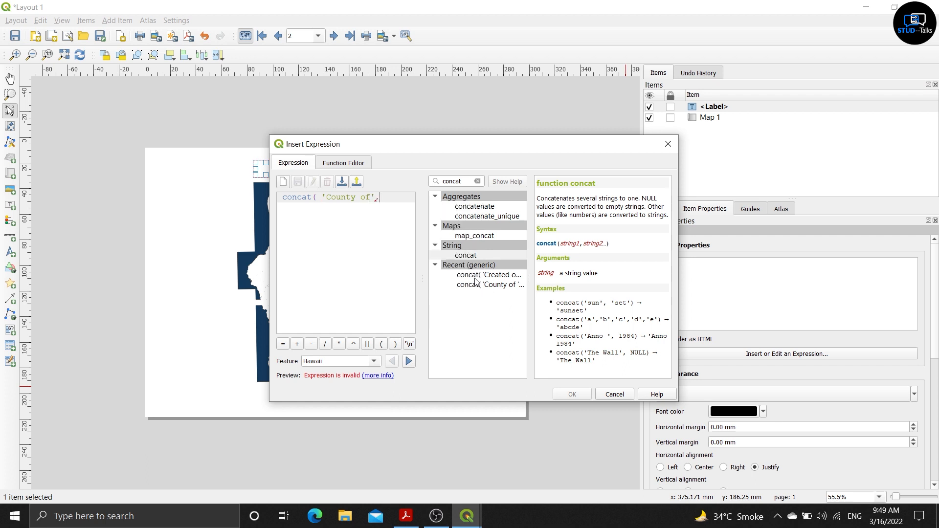
pyautogui.click(477, 181)
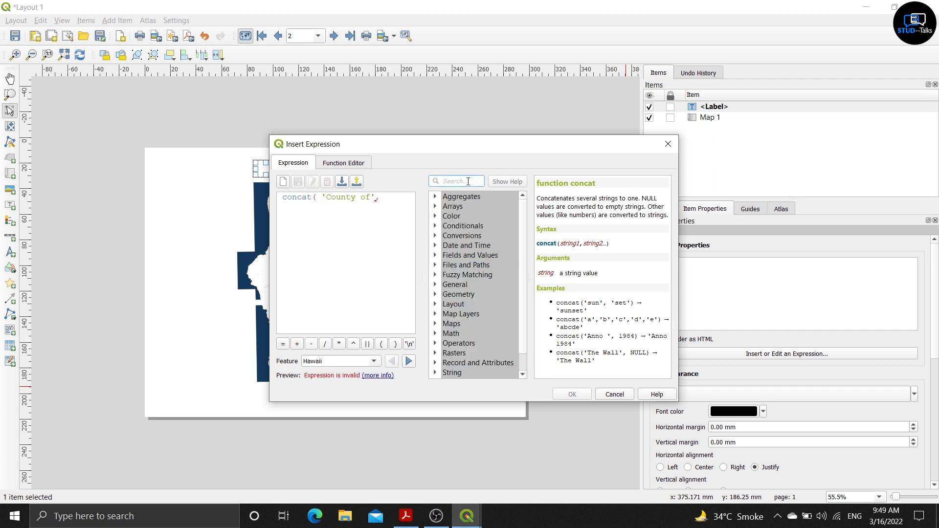
# Find the NAME10 field, insert it as the second concat argument, close the parenthesis and apply the expression to the label
pyautogui.write('N')
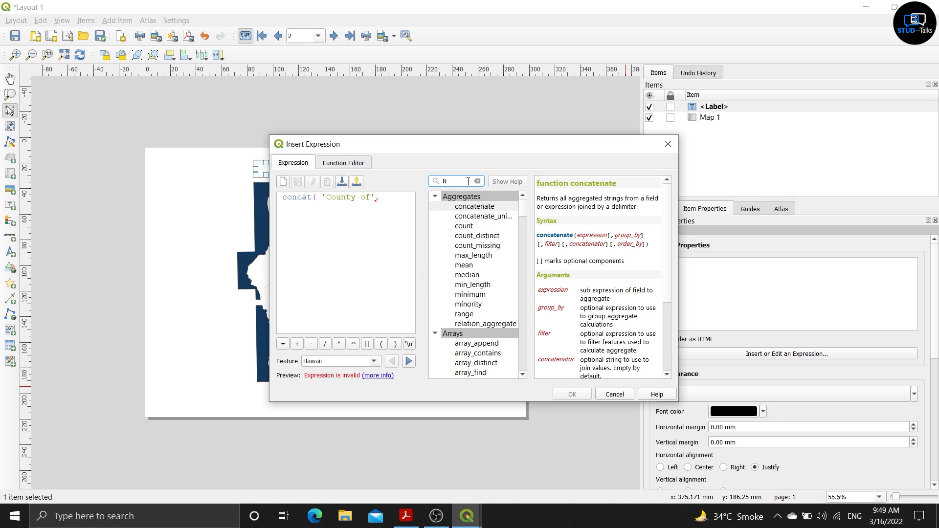
pyautogui.write('a')
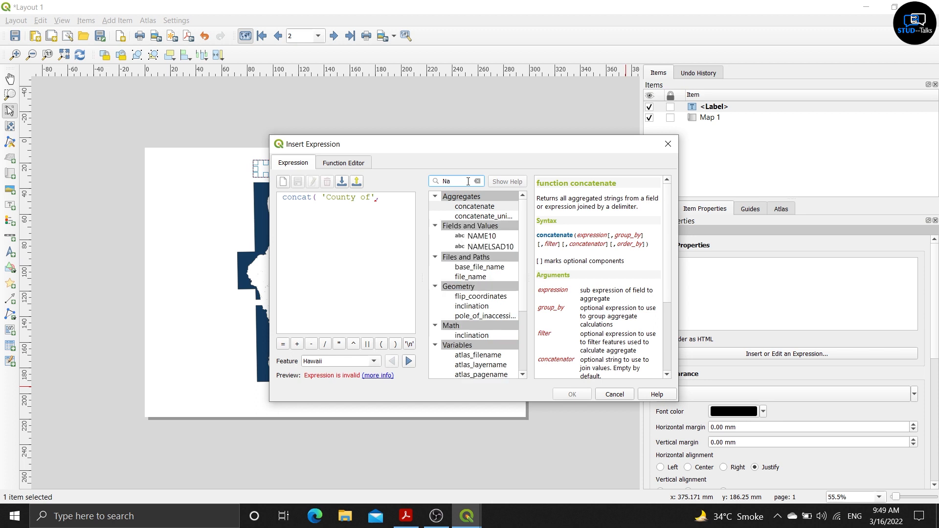
pyautogui.click(493, 235)
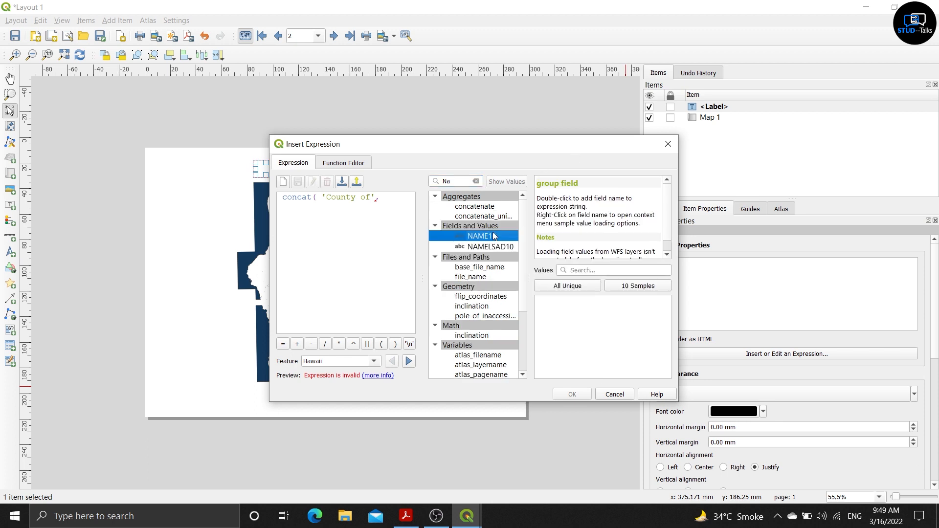
pyautogui.doubleClick(493, 236)
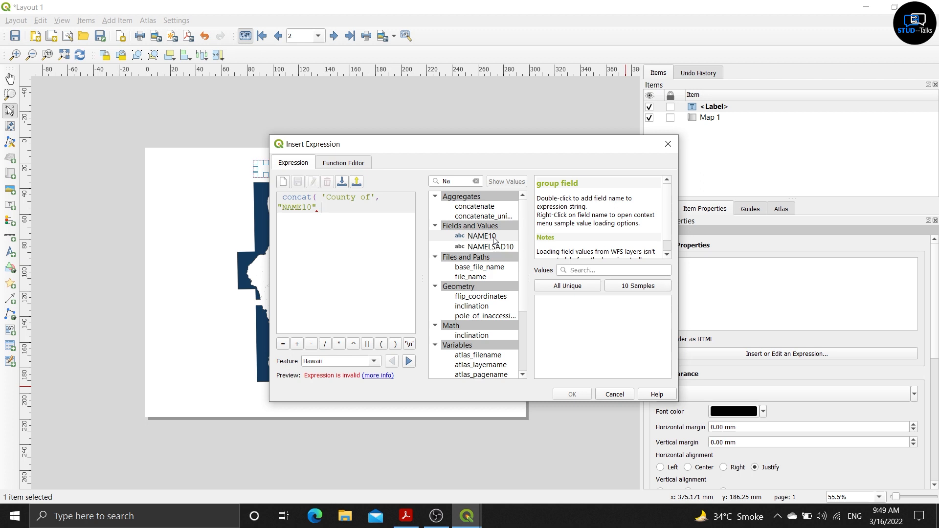
pyautogui.write(')')
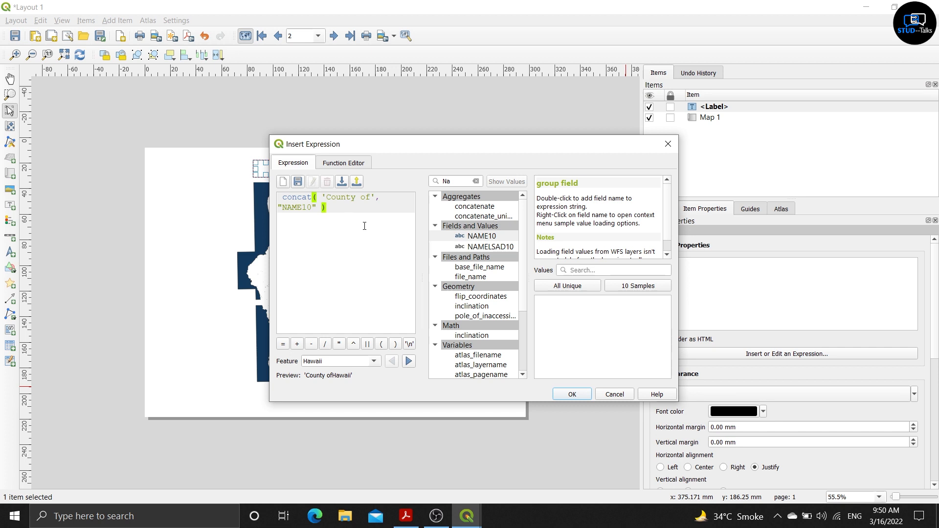
pyautogui.click(572, 394)
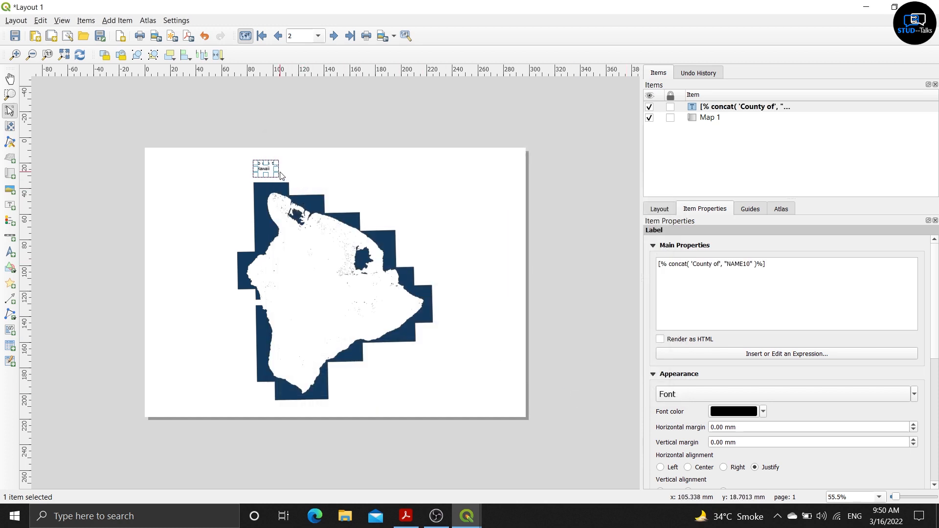
# Widen the title label across the area above the map and set its font to Times New Roman, Bold, size 24
pyautogui.moveTo(277, 175); pyautogui.dragTo(451, 173)
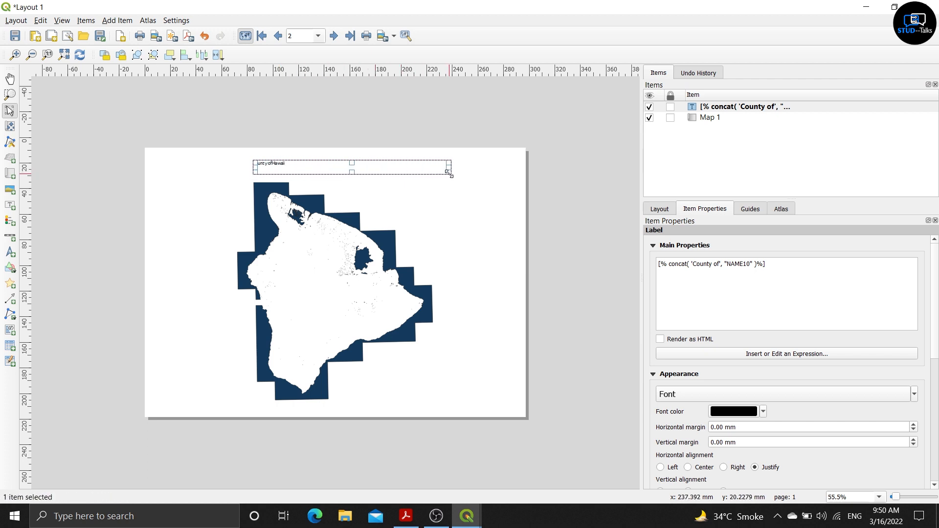
pyautogui.click(759, 394)
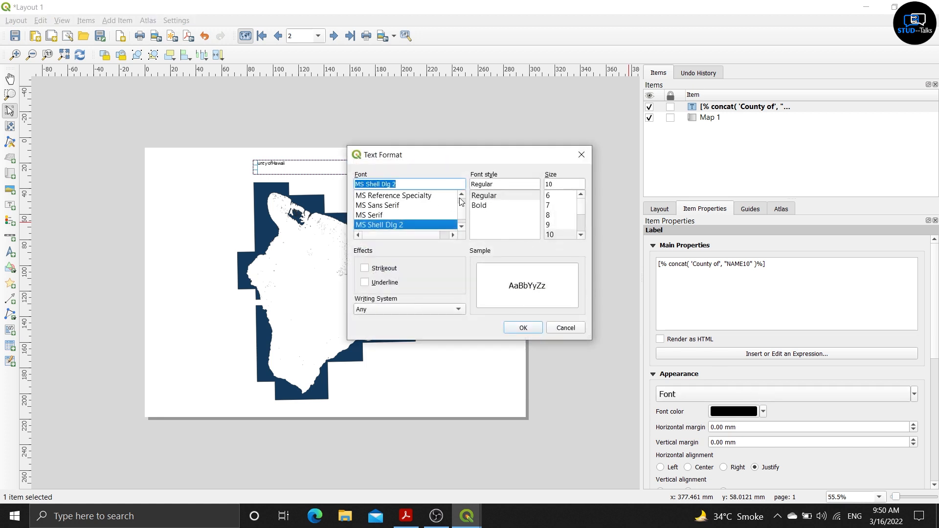
pyautogui.scroll(-7, 429, 214)
pyautogui.scroll(-6, 429, 214)
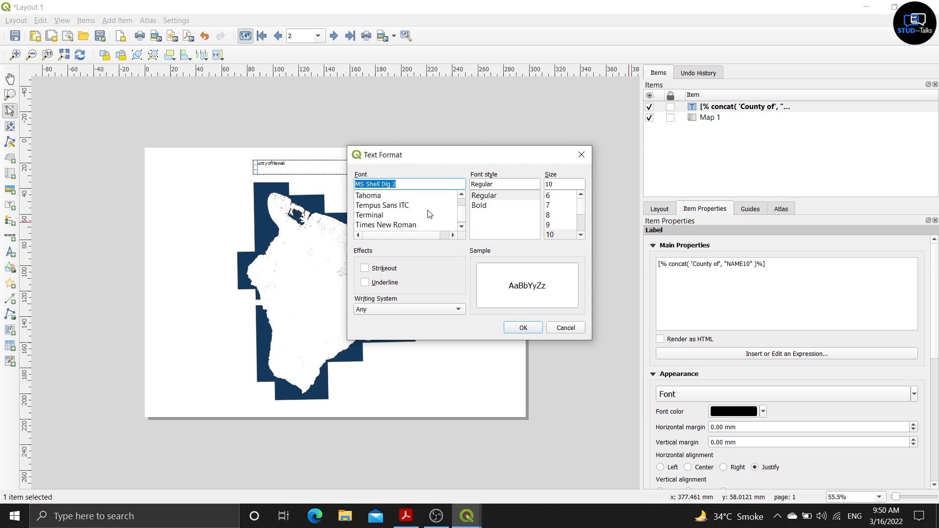
pyautogui.click(391, 225)
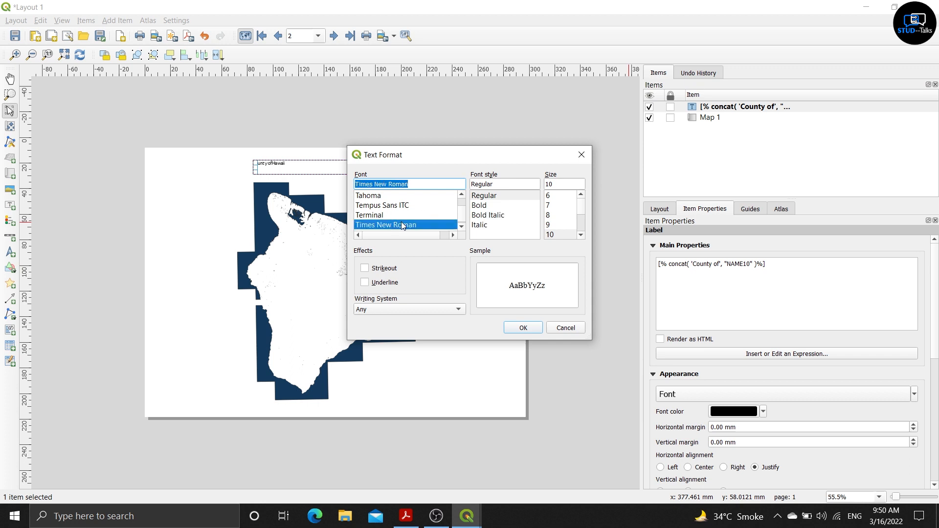
pyautogui.click(491, 206)
pyautogui.scroll(-2, 563, 225)
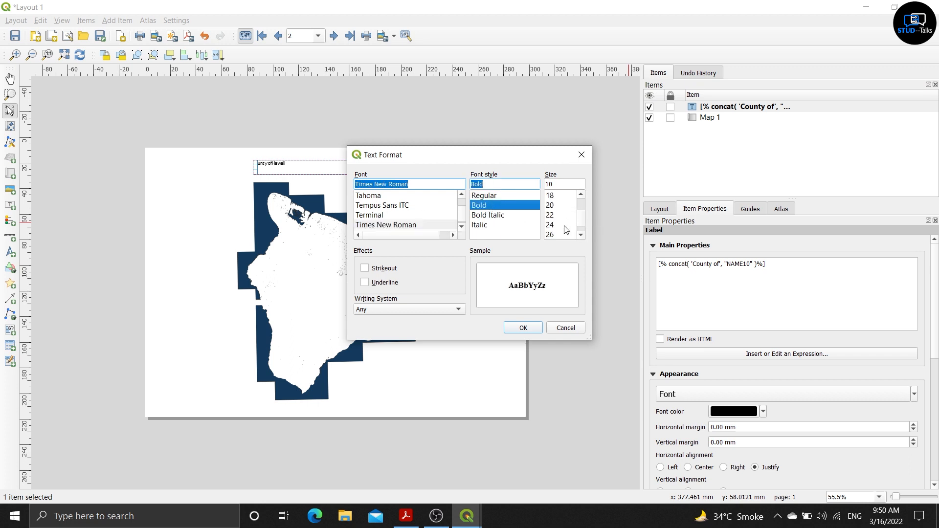
pyautogui.click(551, 225)
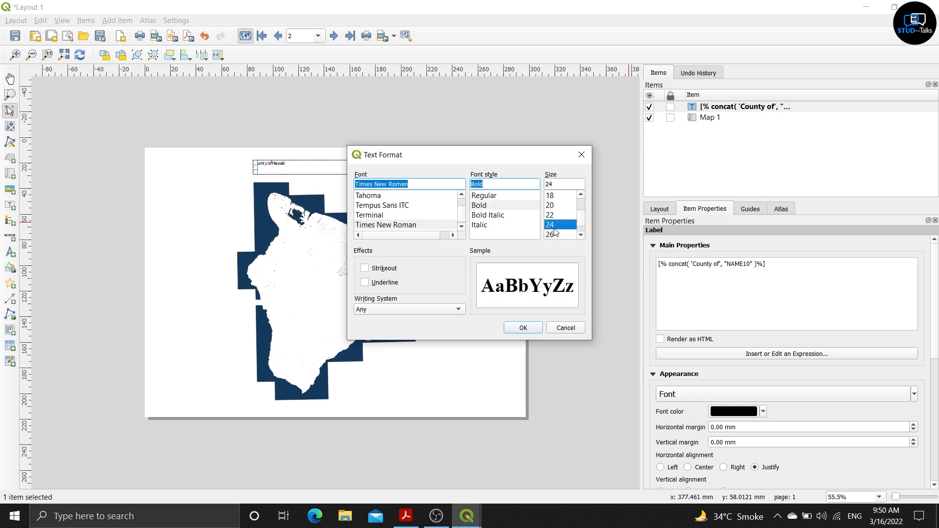
pyautogui.click(523, 328)
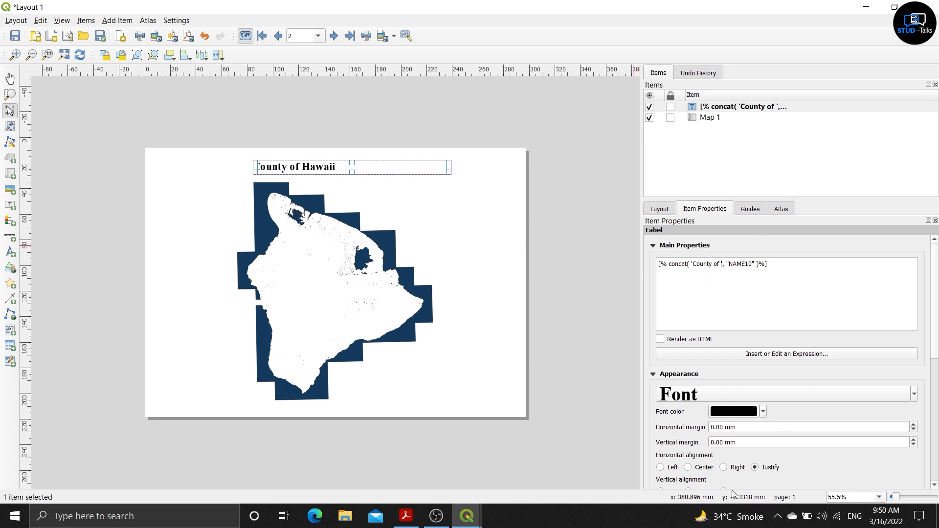
# Set the title label's horizontal alignment to Center and its vertical alignment to Middle
pyautogui.click(688, 468)
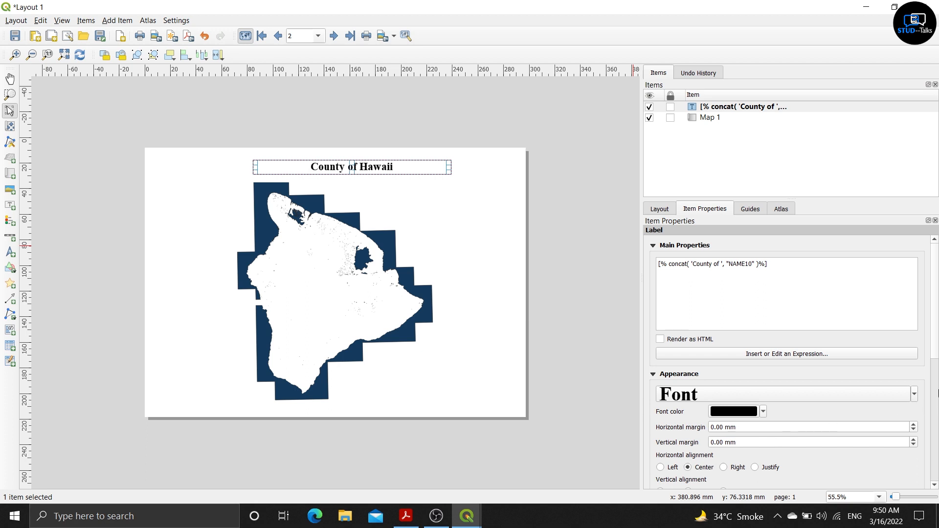
pyautogui.moveTo(935, 357); pyautogui.dragTo(933, 405)
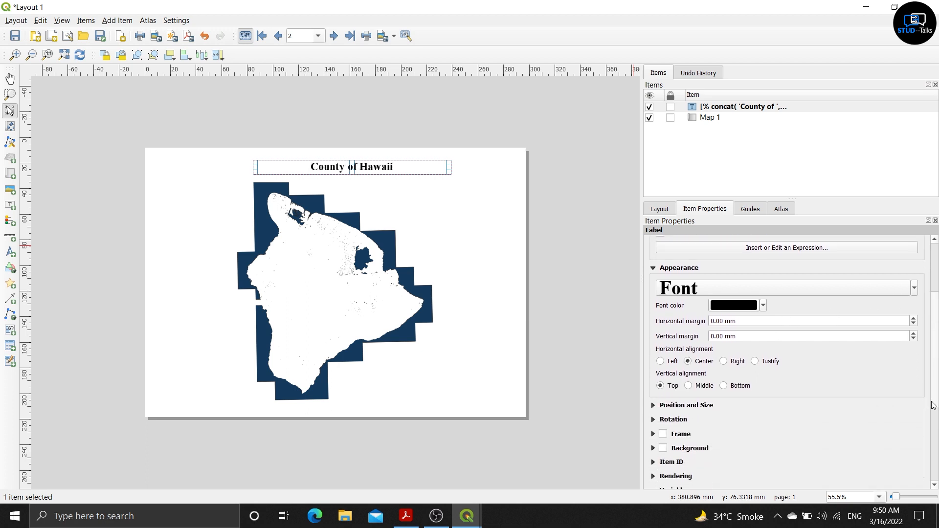
pyautogui.click(692, 387)
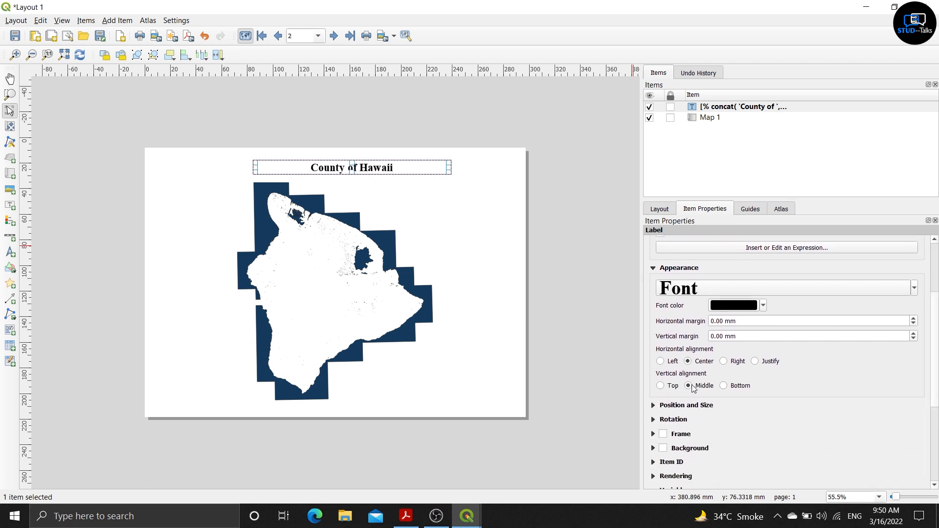
# Move the title label up to the page's horizontal centre and shift the map item down about 7 mm
pyautogui.moveTo(410, 168)
pyautogui.mouseDown()
pyautogui.moveTo(379, 156)
pyautogui.moveTo(447, 167)
pyautogui.moveTo(402, 163)
pyautogui.mouseUp()
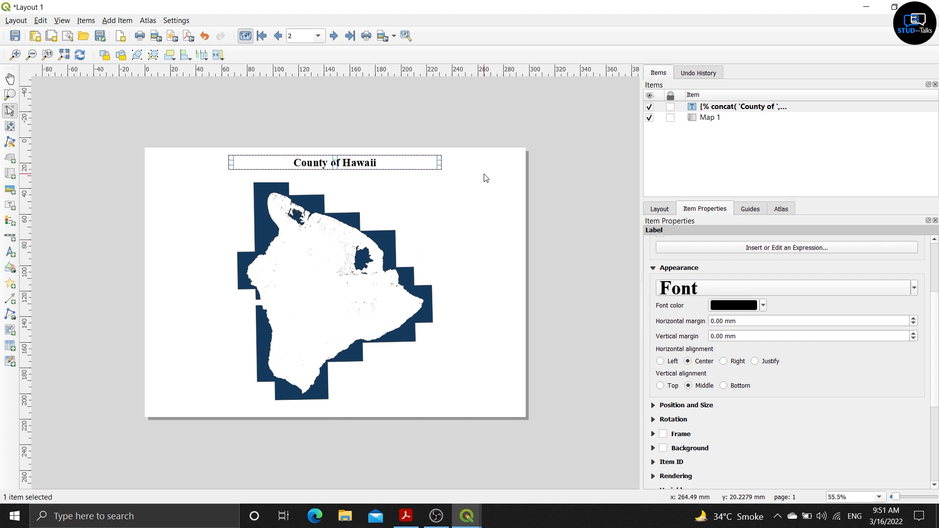
pyautogui.click(386, 245)
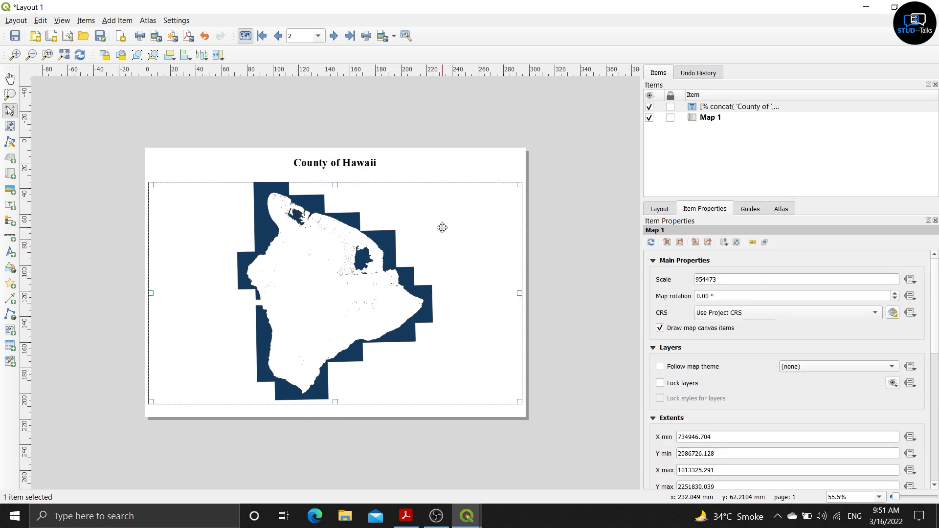
pyautogui.moveTo(441, 226); pyautogui.dragTo(441, 237)
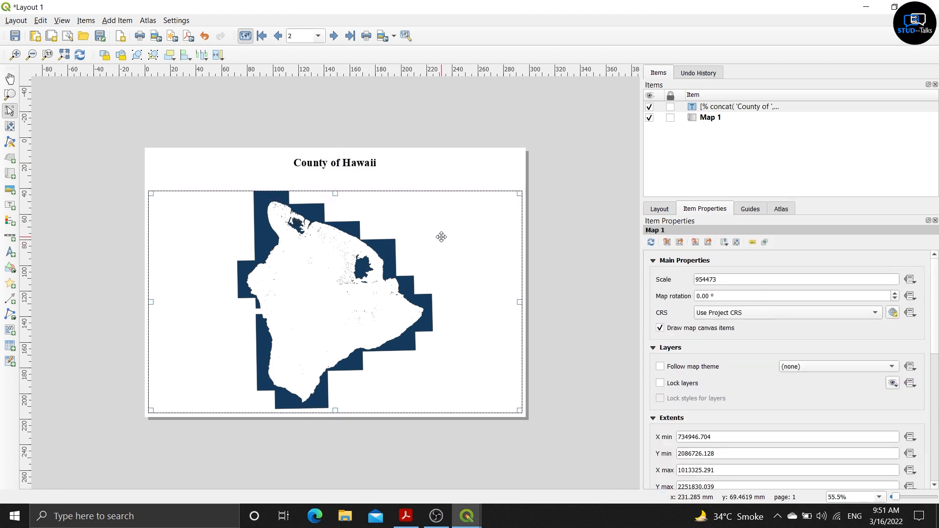
# Increase the title label's font size to 36 and enlarge its box to fit the text, keeping it centred at the page top
pyautogui.click(354, 169)
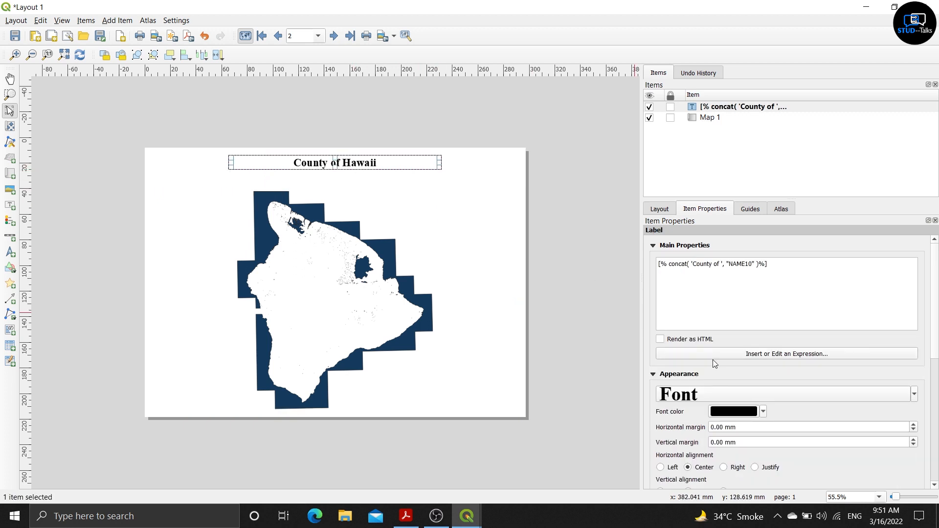
pyautogui.click(690, 394)
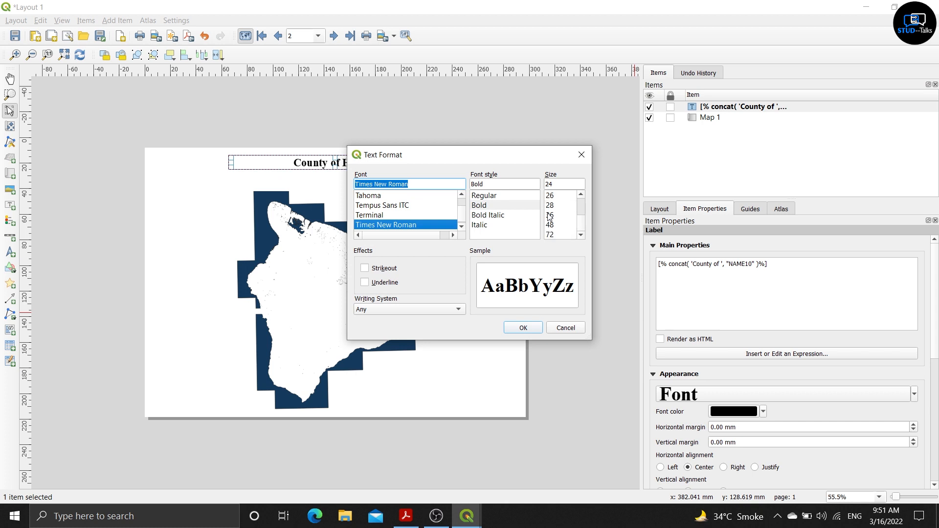
pyautogui.click(550, 216)
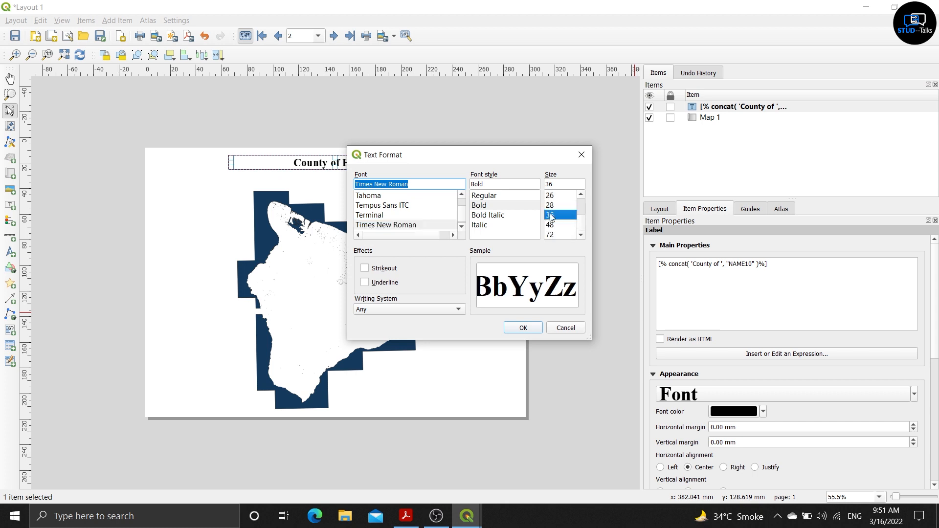
pyautogui.click(522, 328)
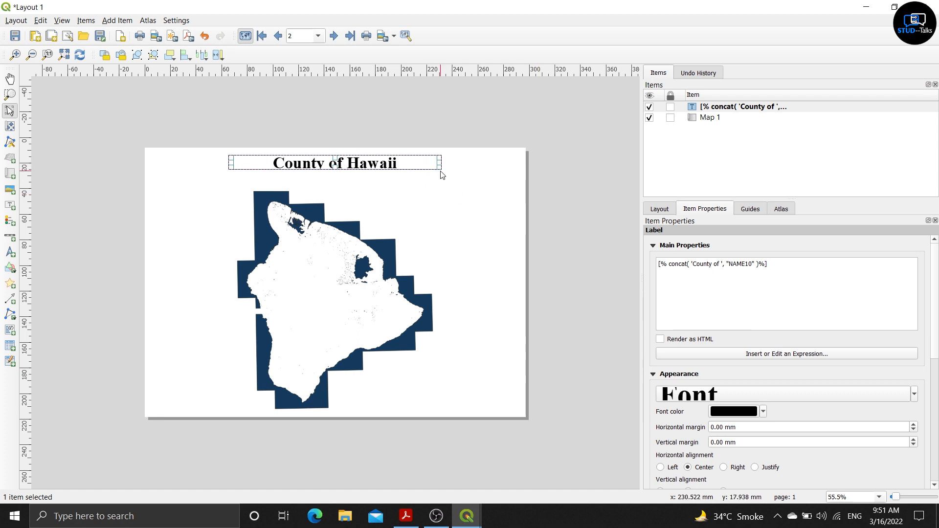
pyautogui.moveTo(440, 170); pyautogui.dragTo(421, 161)
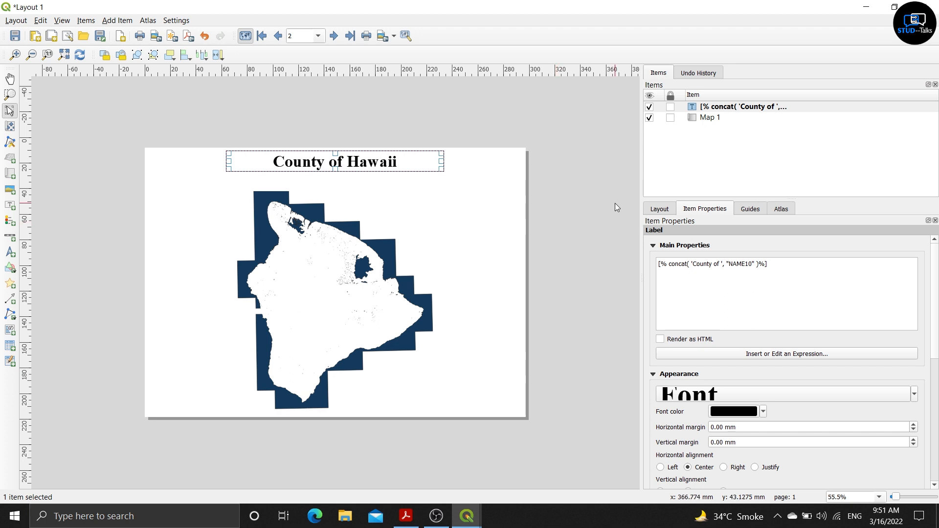
# Step through the remaining atlas features to check the title on each county page, and return to the first feature
pyautogui.click(147, 20)
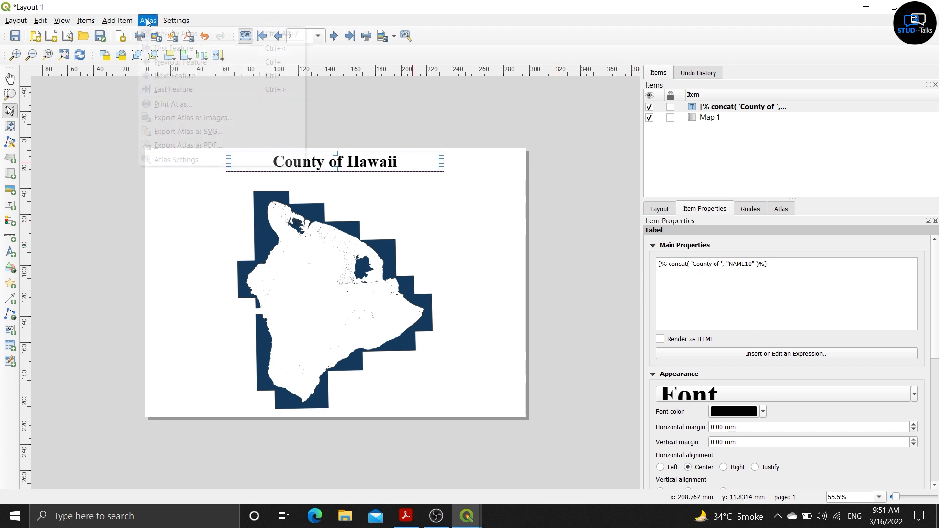
pyautogui.click(186, 76)
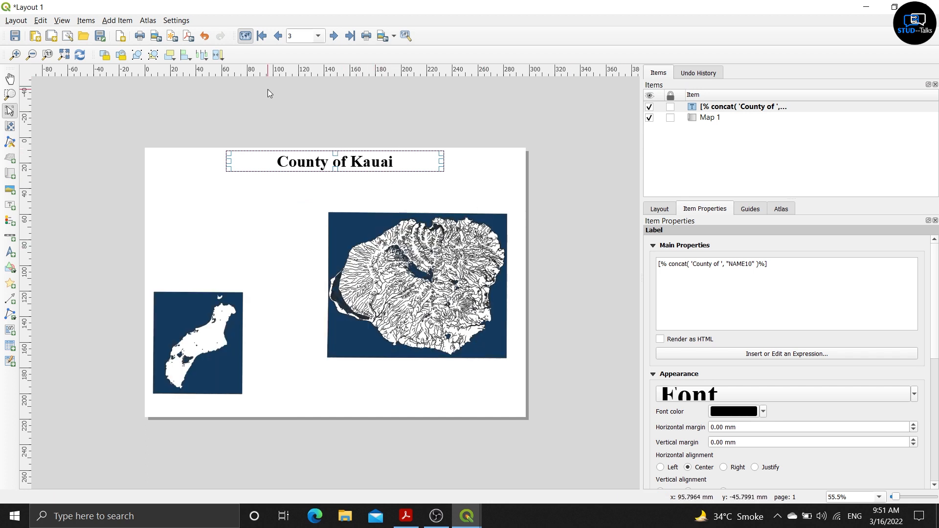
pyautogui.click(148, 20)
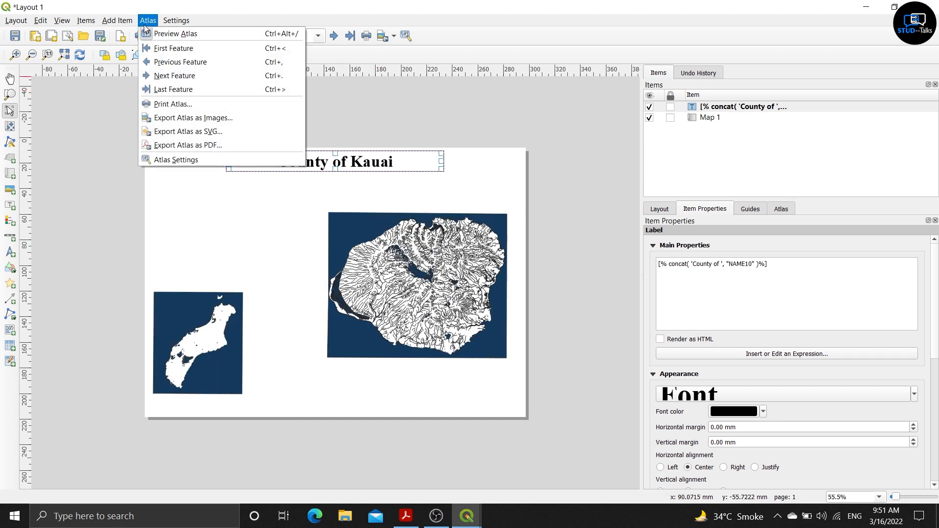
pyautogui.click(185, 75)
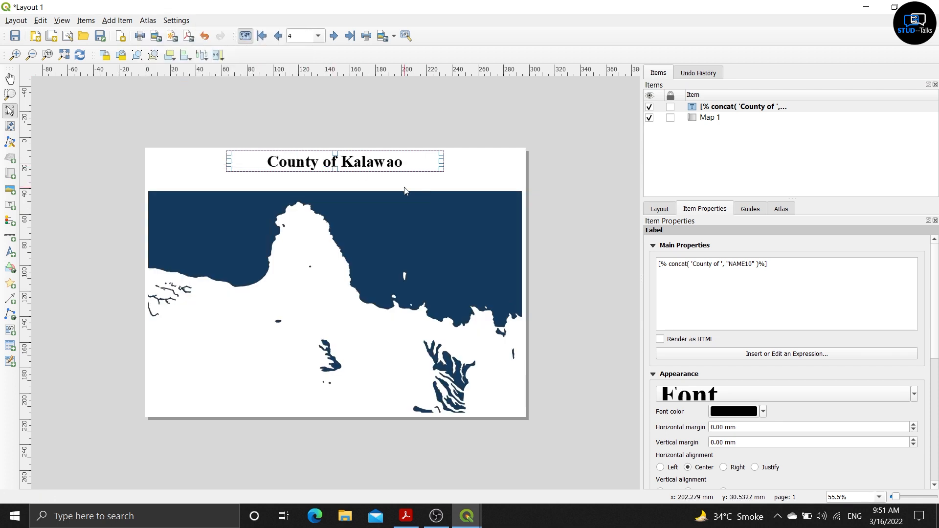
pyautogui.click(142, 20)
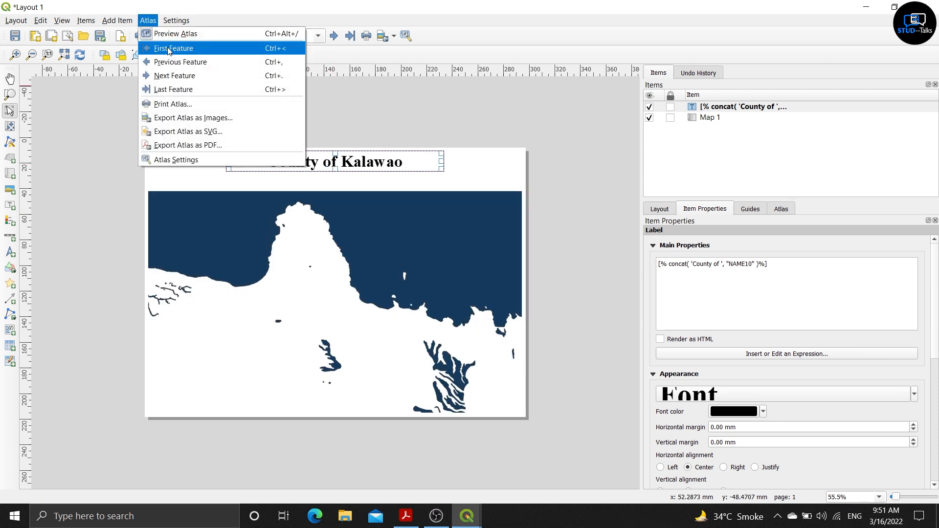
pyautogui.click(182, 77)
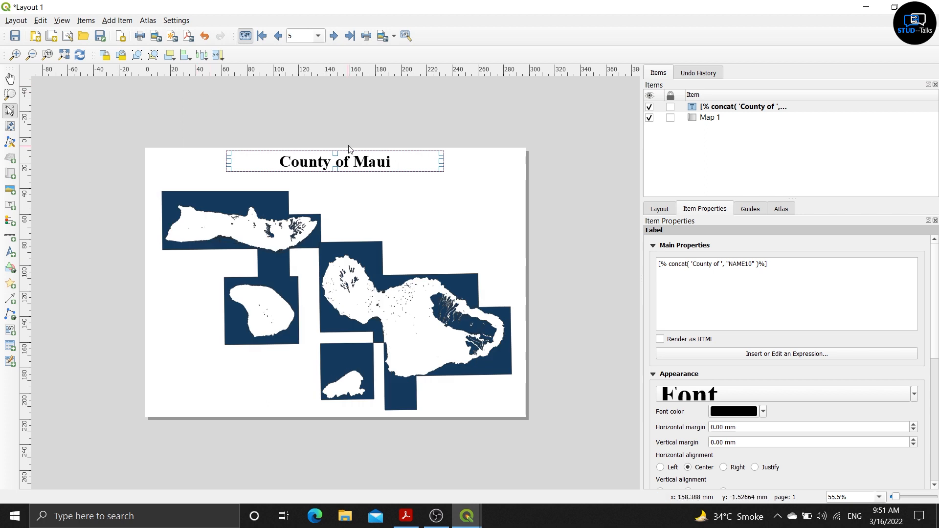
pyautogui.click(148, 20)
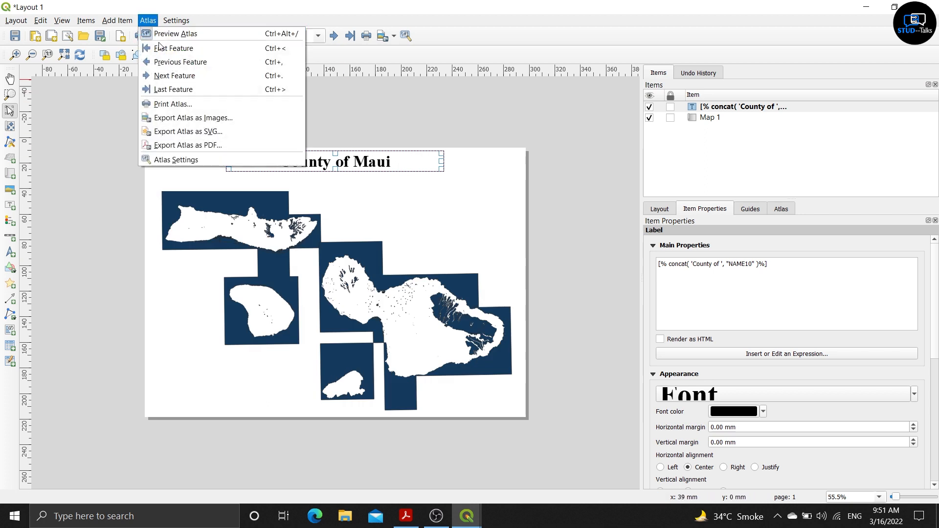
pyautogui.click(171, 76)
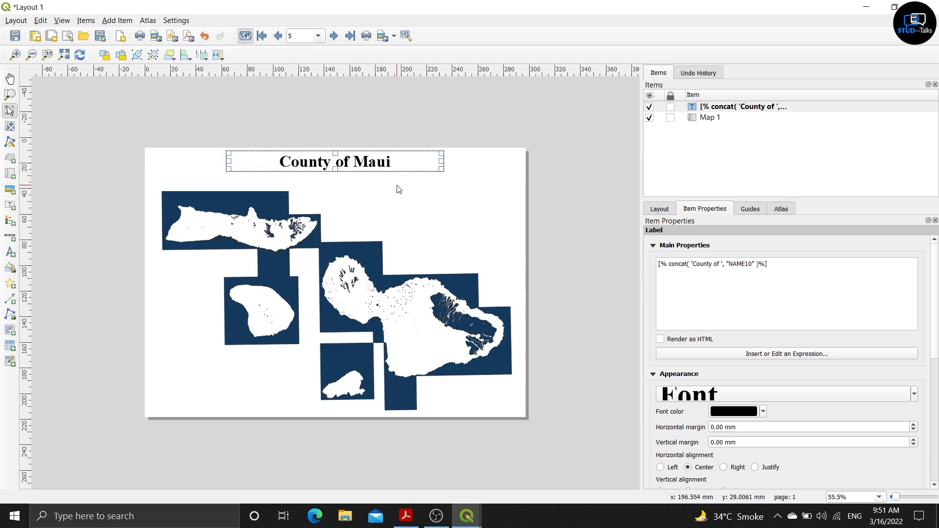
pyautogui.click(149, 21)
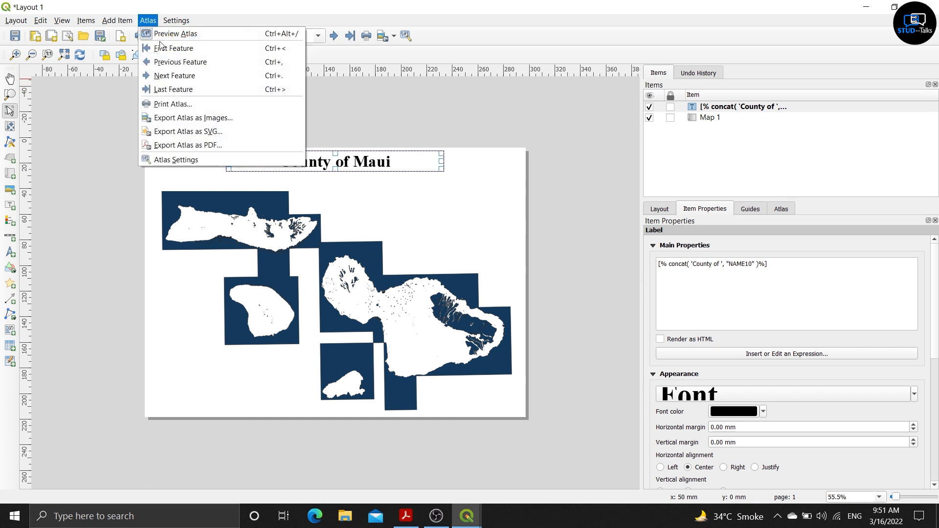
pyautogui.click(163, 49)
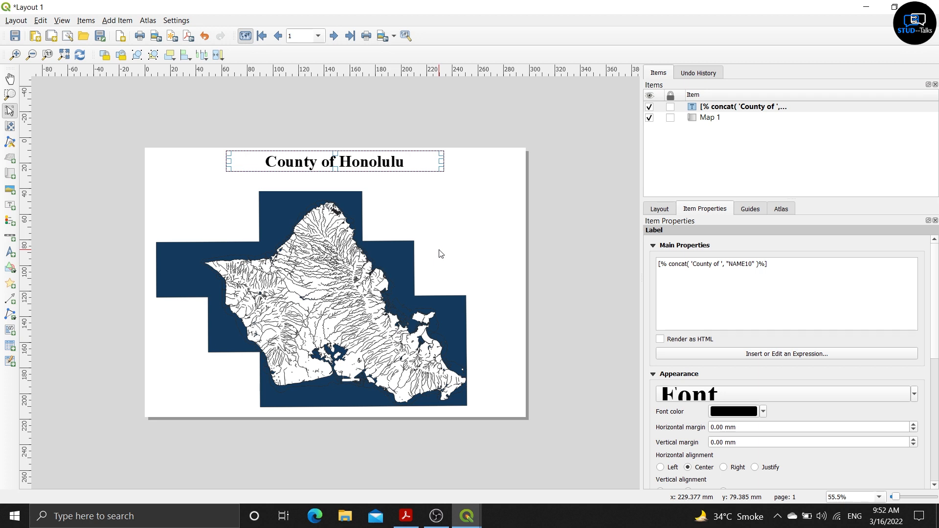
# Add a new text label on the page just below the county title, accepting the default size and position
pyautogui.click(130, 23)
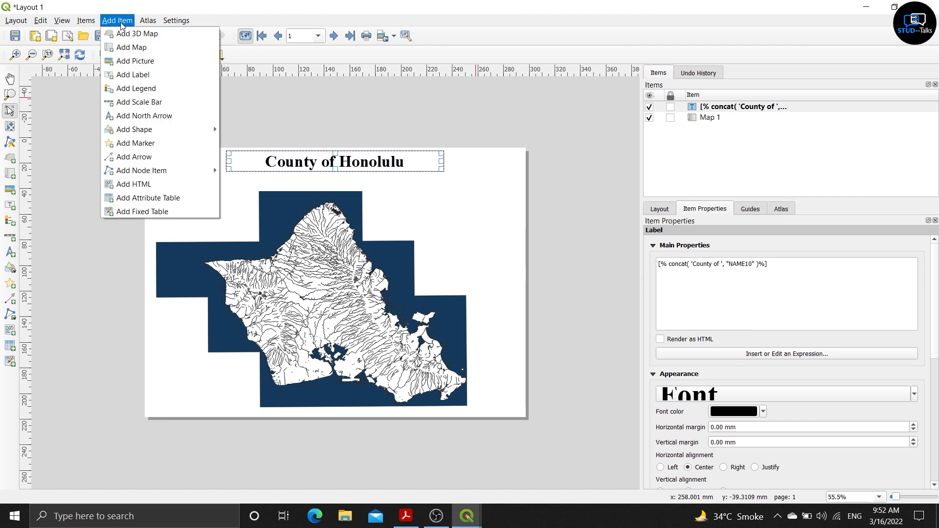
pyautogui.click(140, 74)
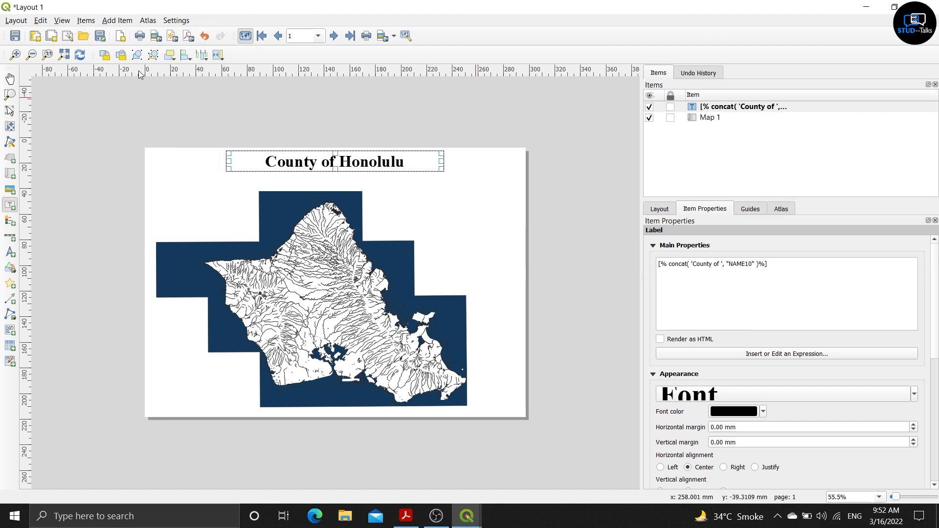
pyautogui.click(383, 184)
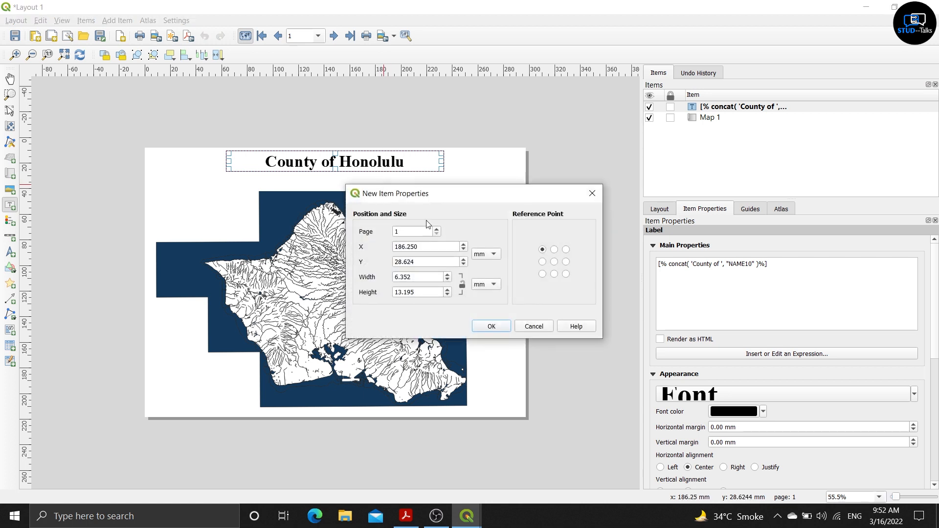
pyautogui.click(485, 324)
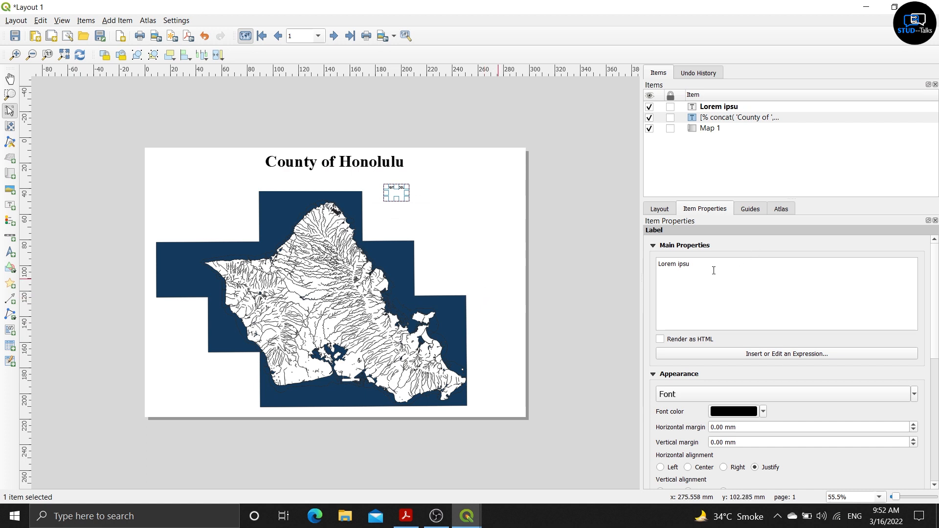
# Replace the new label's placeholder text with "Wetlands Map" and widen its box to fit the text on one line
pyautogui.press('BackSpace')
pyautogui.press('BackSpace')
pyautogui.press('BackSpace')
pyautogui.press('BackSpace')
pyautogui.press('BackSpace')
pyautogui.press('BackSpace')
pyautogui.press('BackSpace')
pyautogui.press('BackSpace')
pyautogui.press('BackSpace')
pyautogui.press('BackSpace')
pyautogui.write('Wetlands Map')
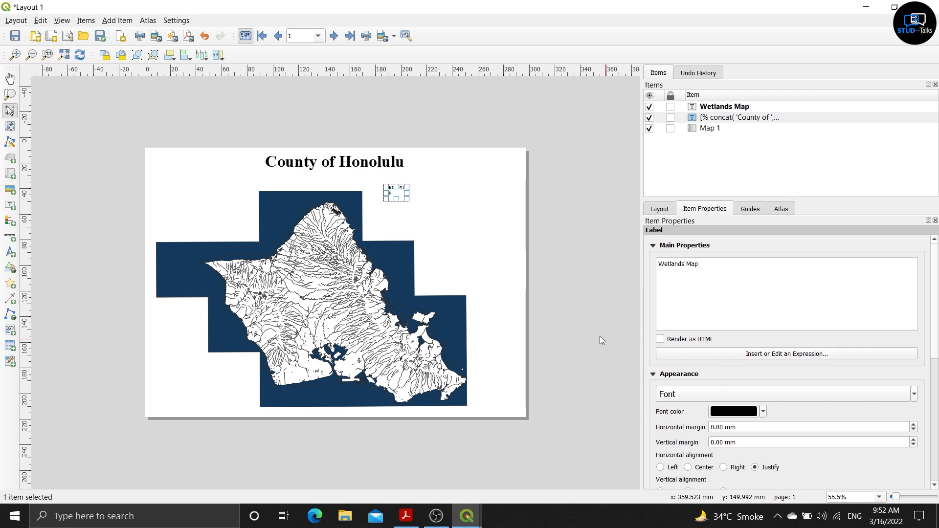
pyautogui.moveTo(408, 198); pyautogui.dragTo(449, 197)
# Move the county title label down about 10 mm and set its font size to 22
pyautogui.click(374, 164)
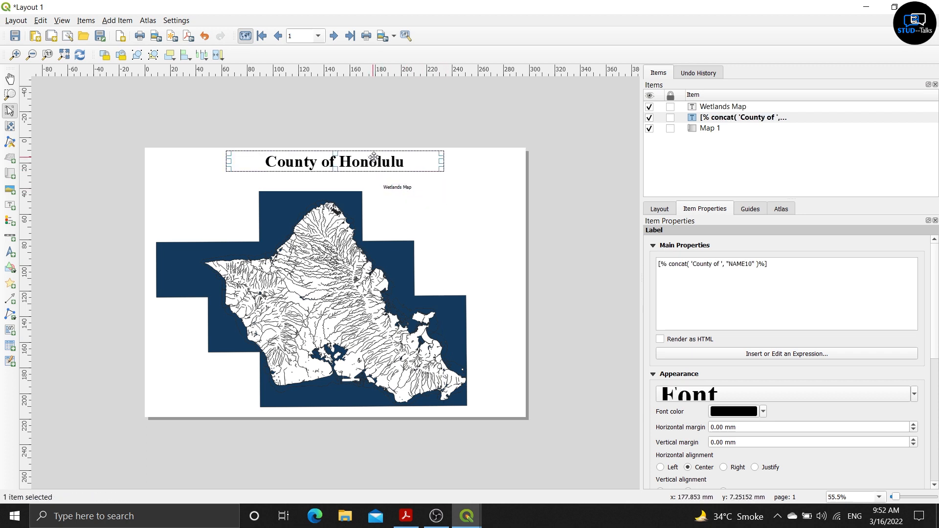
pyautogui.moveTo(416, 162); pyautogui.dragTo(414, 178)
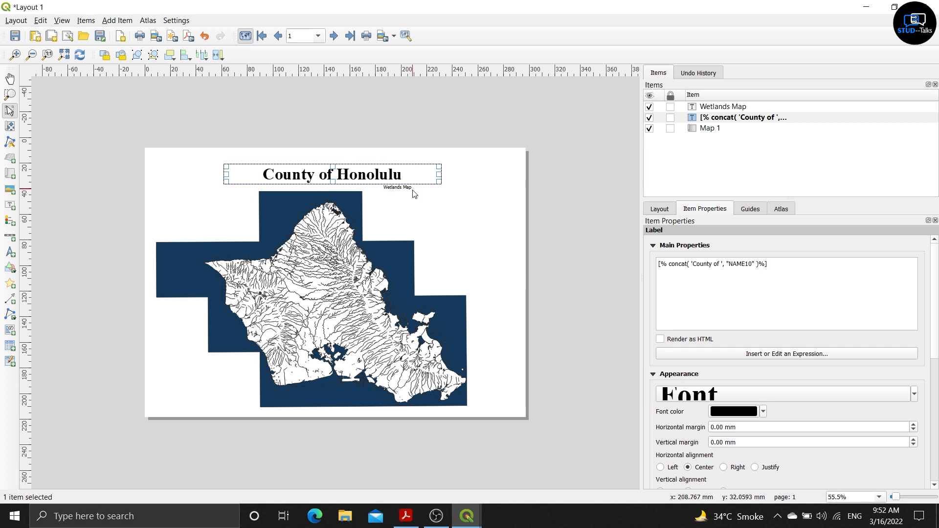
pyautogui.click(770, 392)
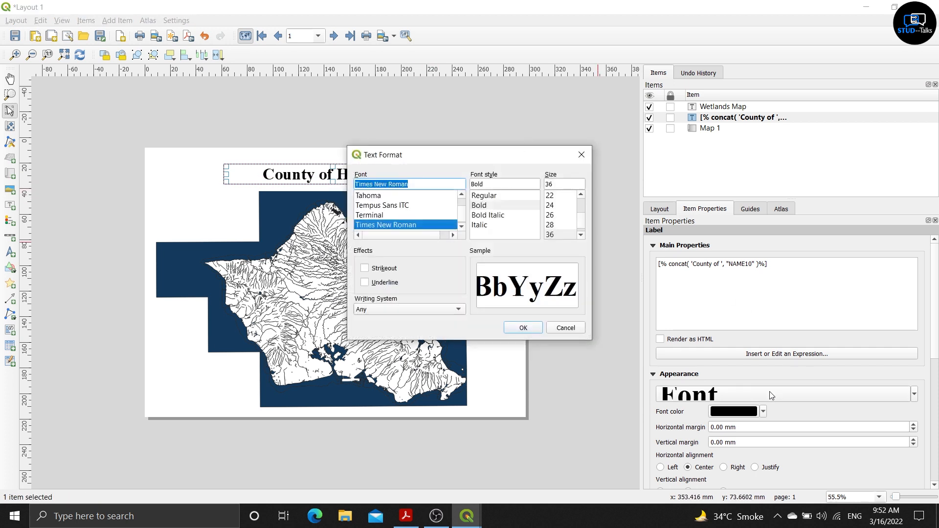
pyautogui.click(558, 198)
pyautogui.click(530, 327)
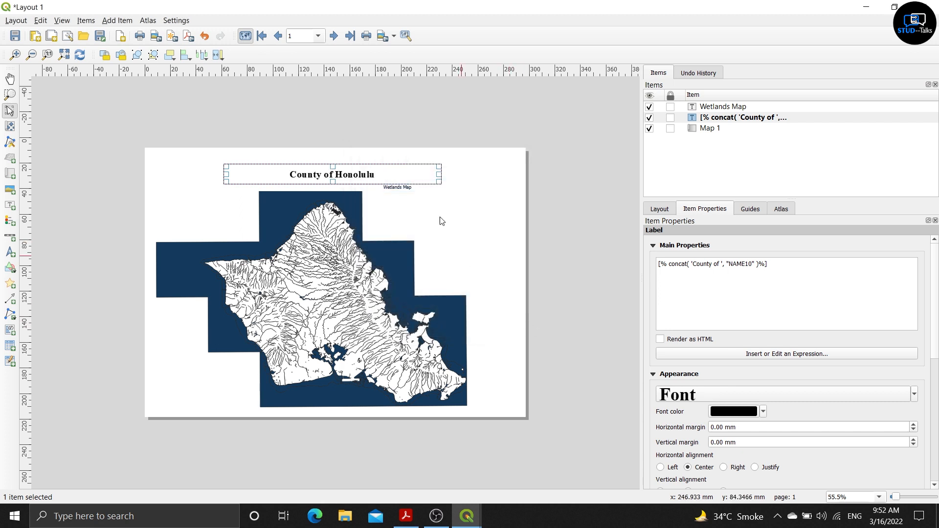
# Format the Wetlands Map label's font as Times New Roman, Bold, size 36
pyautogui.click(405, 188)
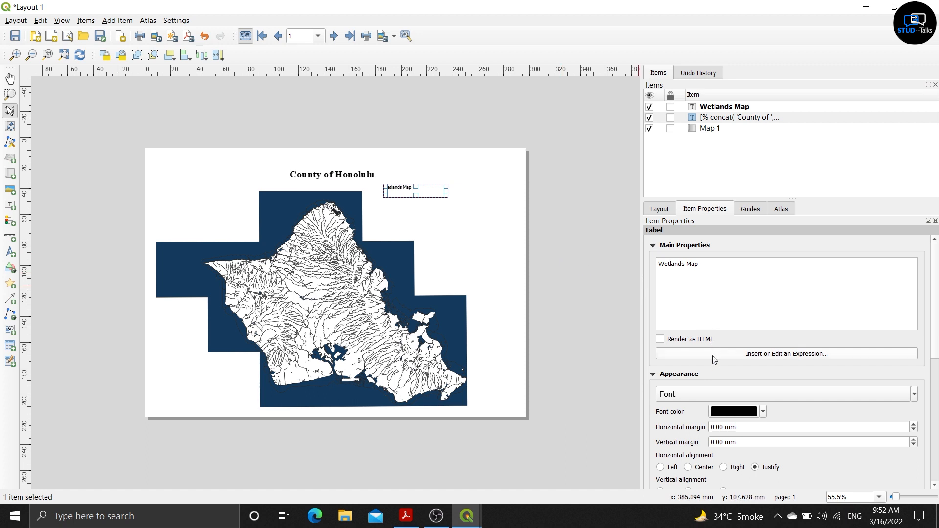
pyautogui.click(713, 394)
pyautogui.scroll(-2, 553, 214)
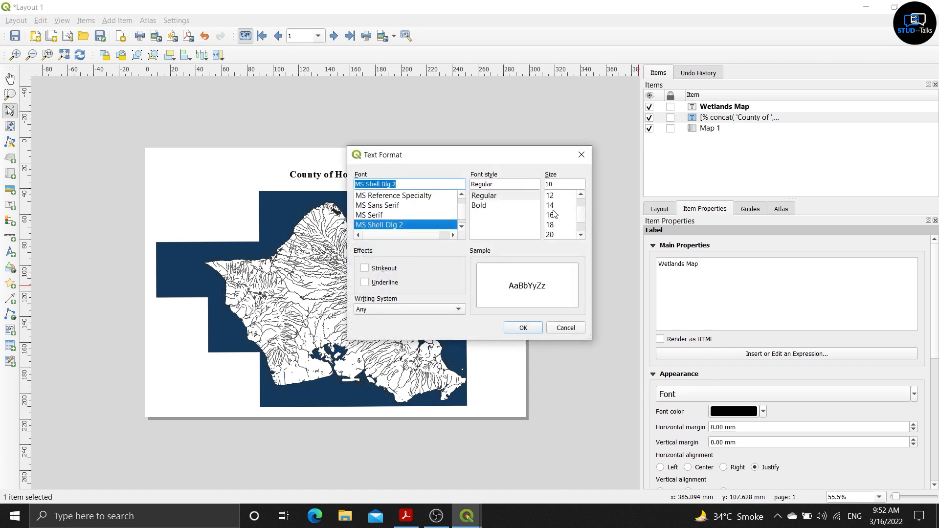
pyautogui.scroll(-2, 553, 238)
pyautogui.click(552, 225)
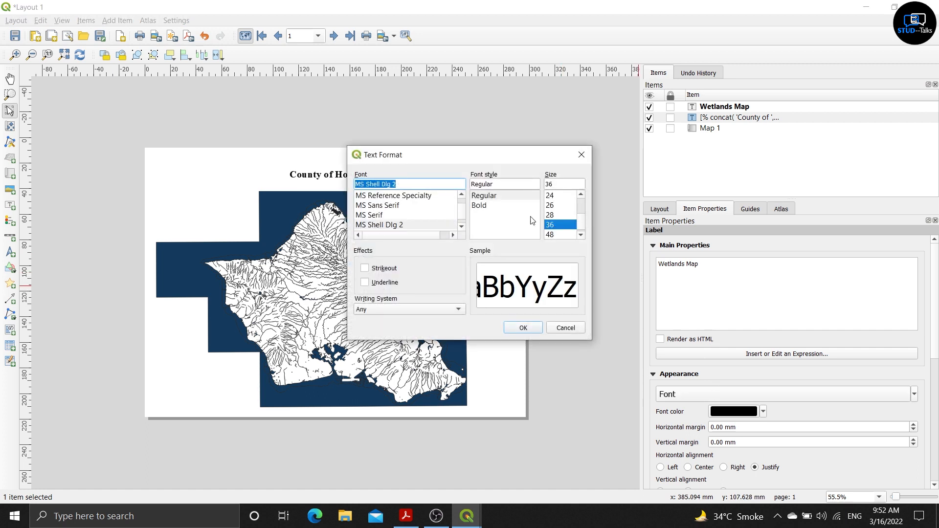
pyautogui.click(494, 196)
pyautogui.click(494, 205)
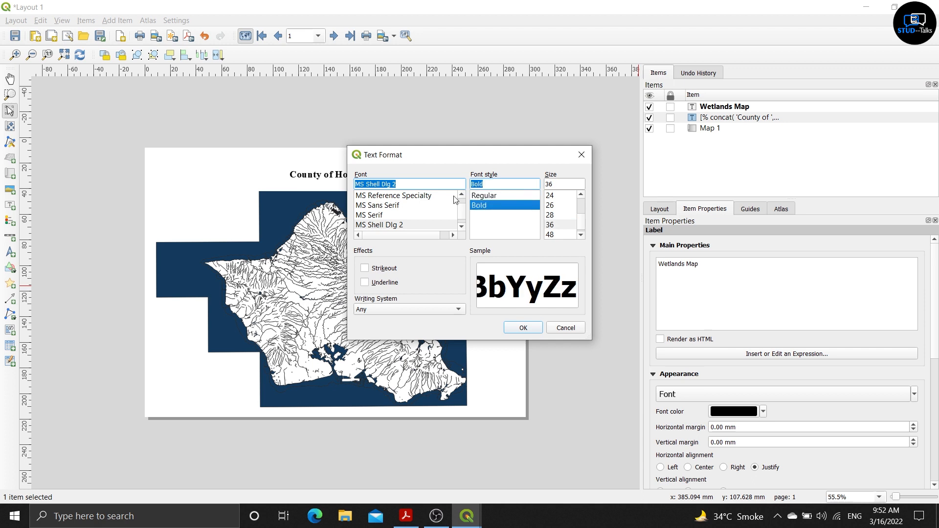
pyautogui.scroll(-8, 429, 214)
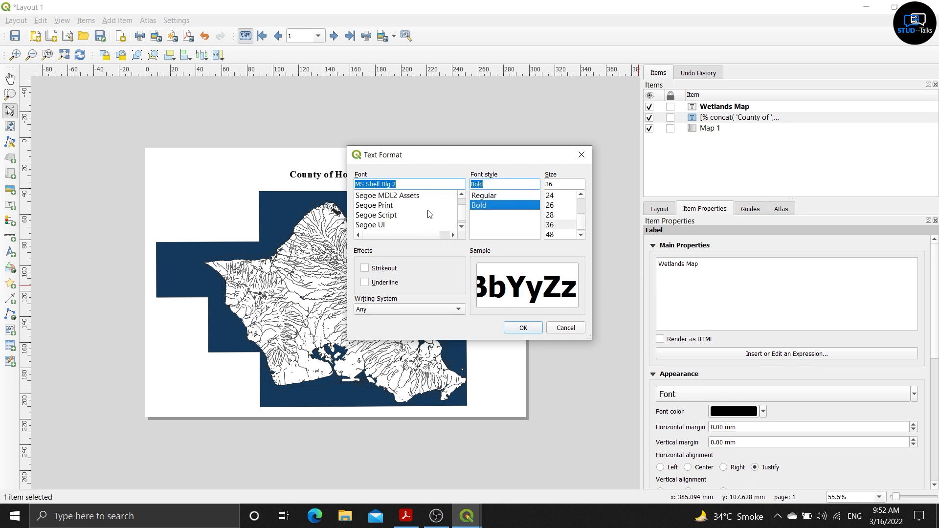
pyautogui.scroll(-5, 429, 214)
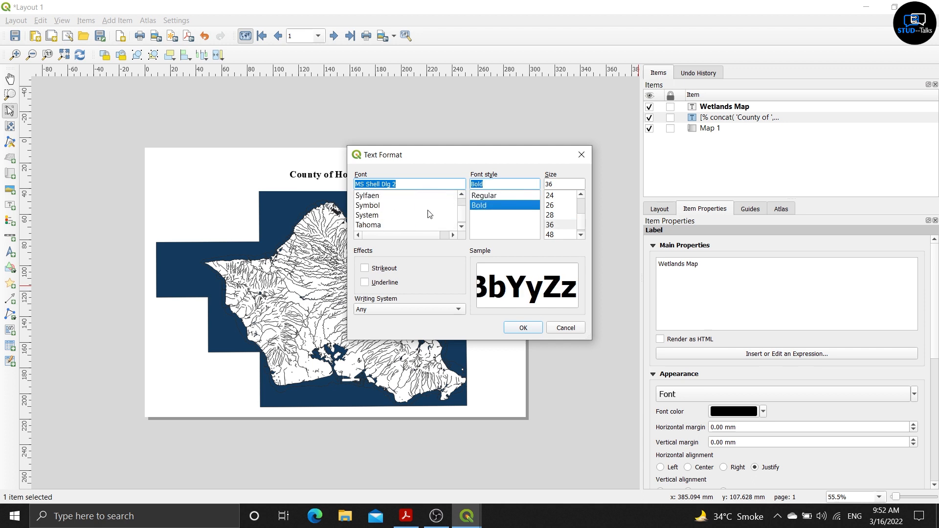
pyautogui.click(403, 219)
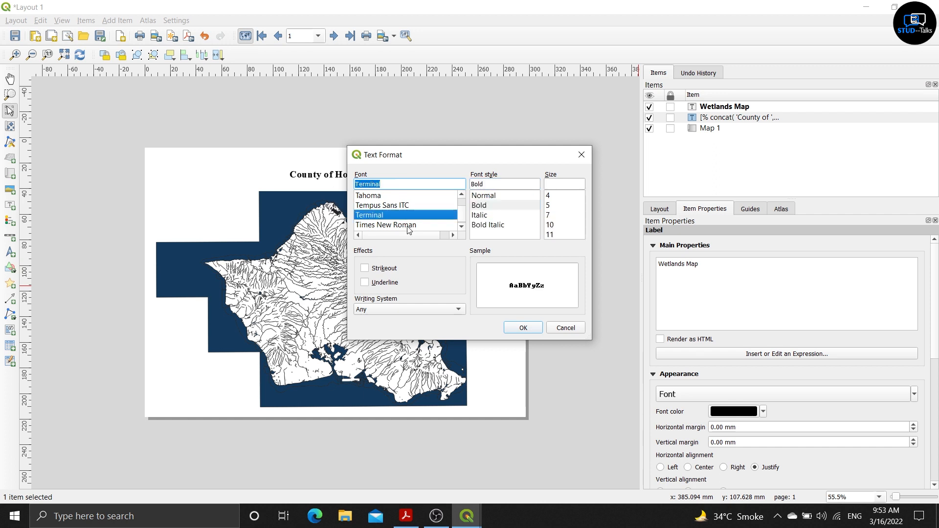
pyautogui.click(406, 226)
pyautogui.click(523, 327)
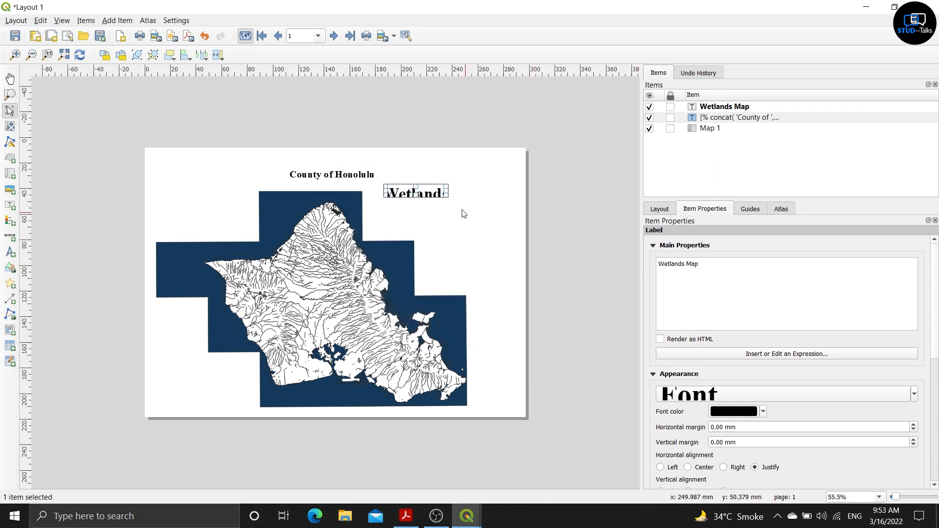
# Move and enlarge the Wetlands Map label above the county title, with horizontal alignment Center and vertical alignment Middle
pyautogui.moveTo(445, 194); pyautogui.dragTo(374, 162)
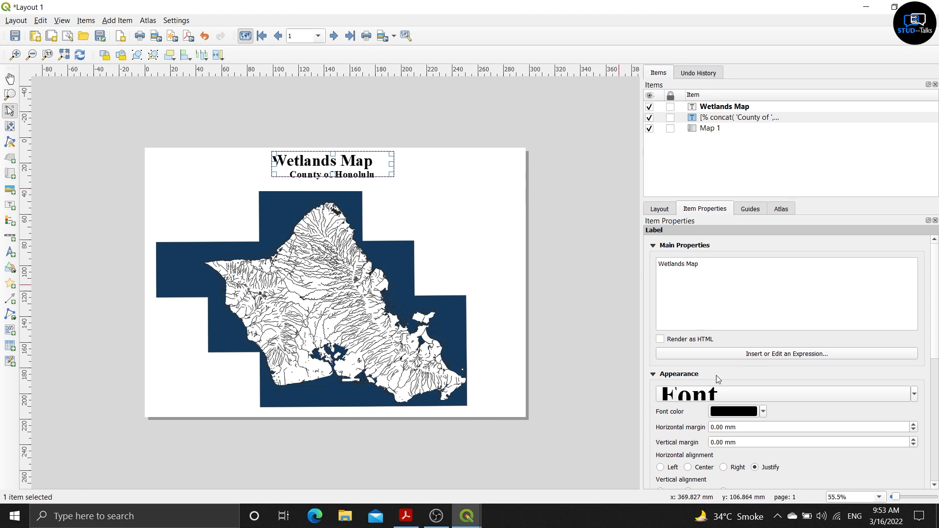
pyautogui.scroll(-1, 787, 456)
pyautogui.click(691, 437)
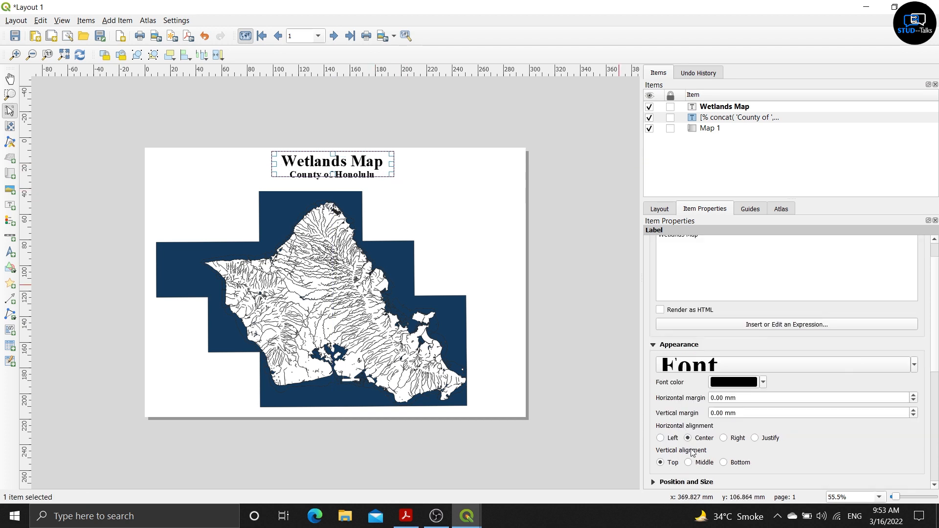
pyautogui.click(689, 462)
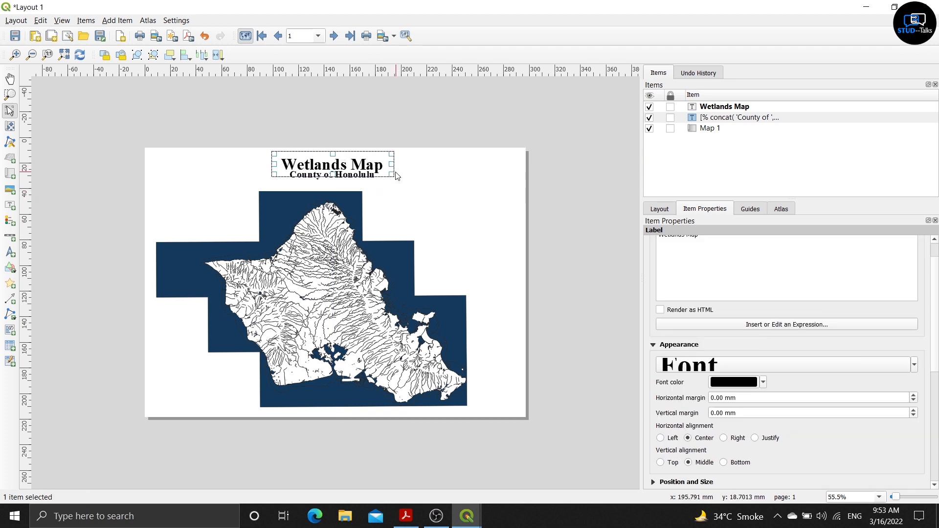
# Make the Wetlands Map label's box wider and shorter, and centre it above the county title without overlap
pyautogui.moveTo(393, 175); pyautogui.dragTo(418, 166)
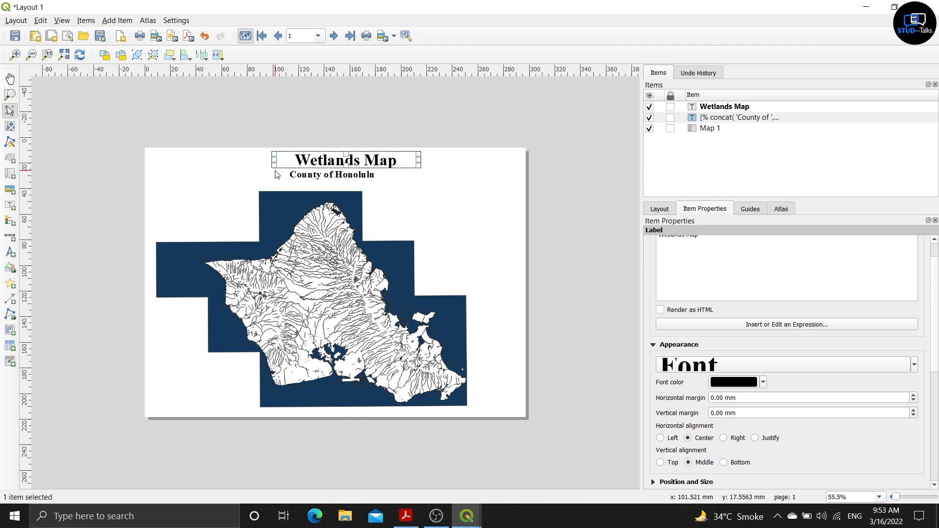
pyautogui.moveTo(274, 160); pyautogui.dragTo(247, 160)
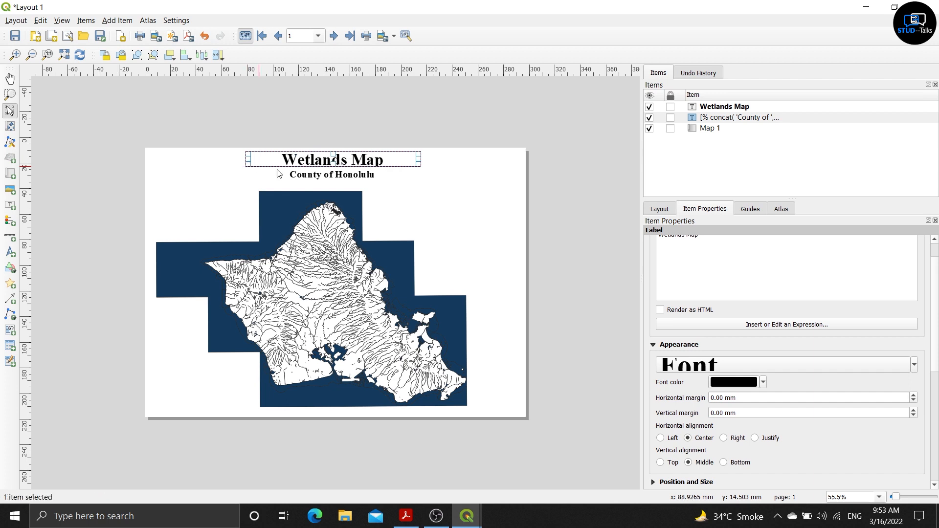
pyautogui.moveTo(382, 163); pyautogui.dragTo(378, 160)
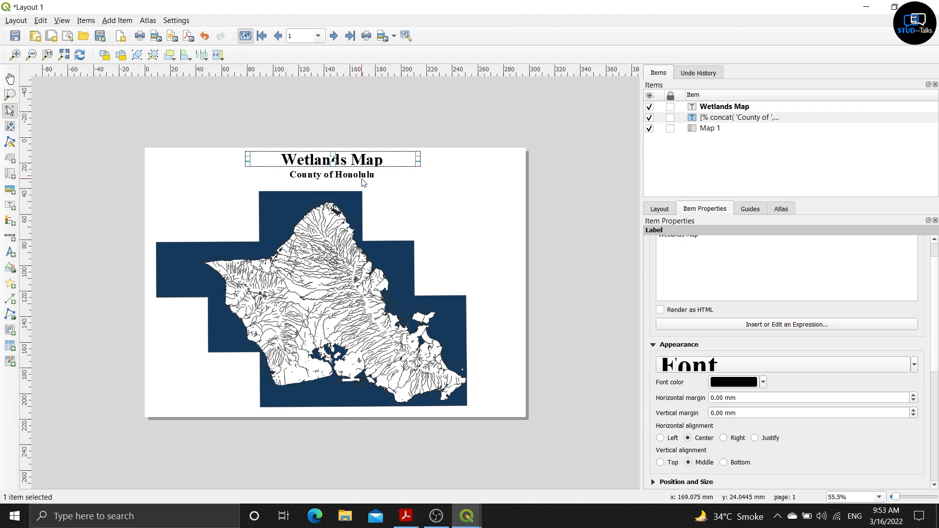
# Shrink the county label's box and place it centred between the Wetlands Map heading and the map
pyautogui.click(365, 177)
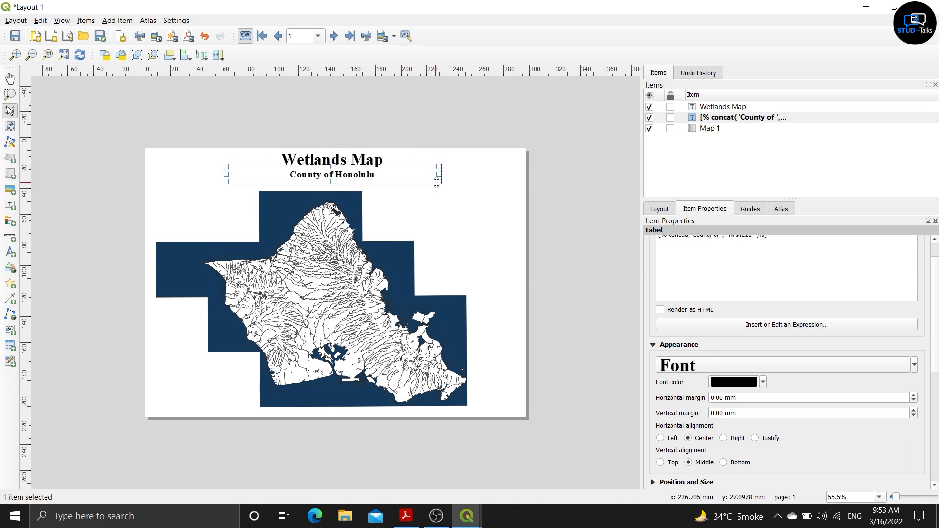
pyautogui.moveTo(437, 182); pyautogui.dragTo(334, 172)
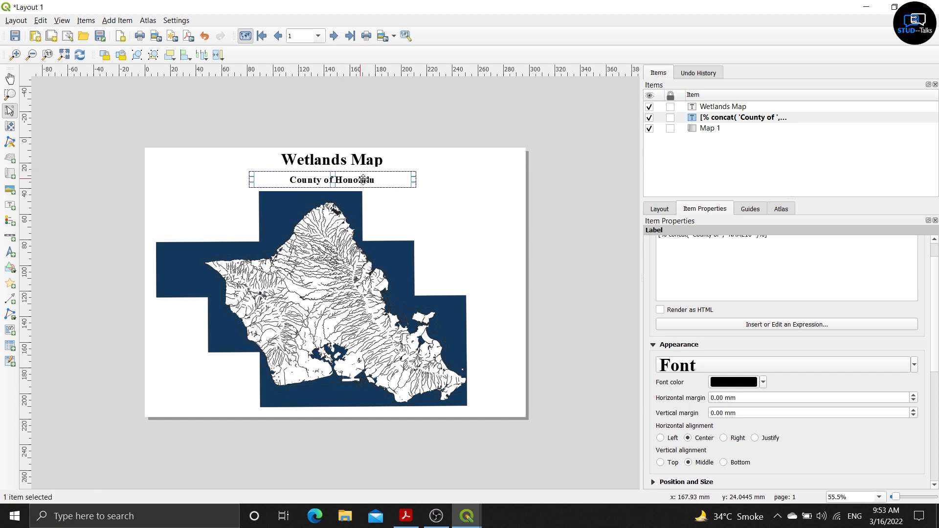
pyautogui.moveTo(393, 181); pyautogui.dragTo(392, 180)
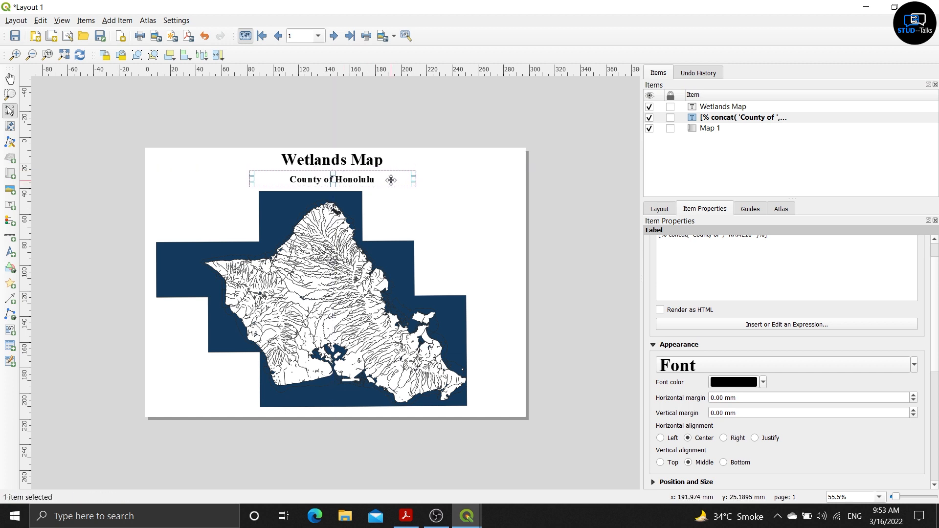
# Change the county label's font style to Regular and its size to 24
pyautogui.click(698, 364)
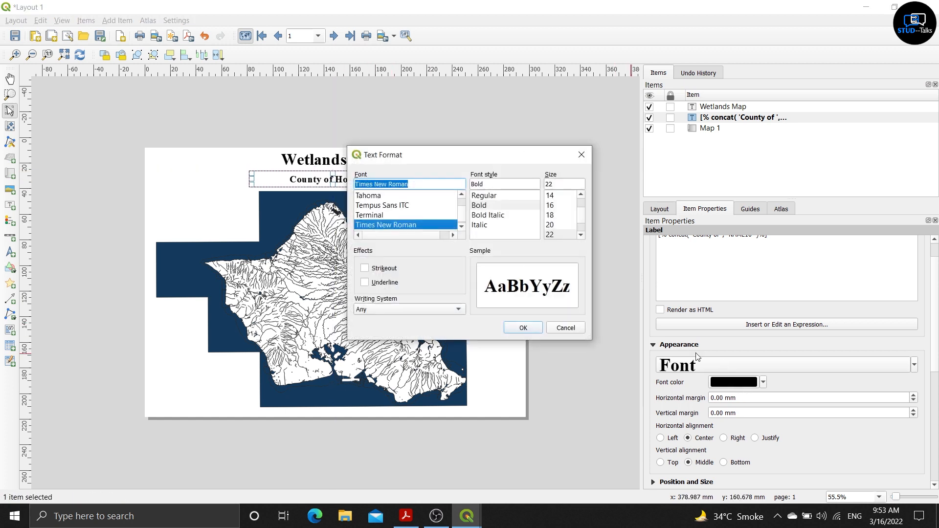
pyautogui.click(500, 196)
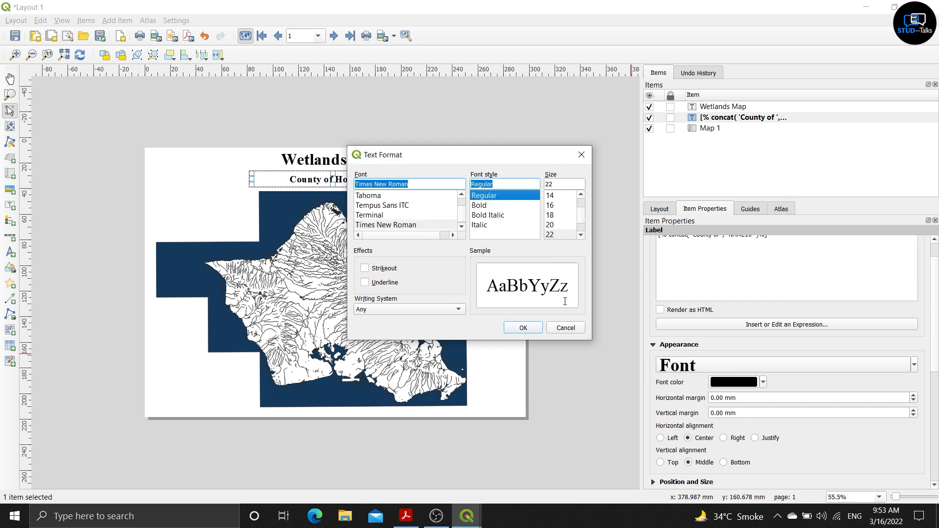
pyautogui.scroll(-1, 561, 218)
pyautogui.click(558, 216)
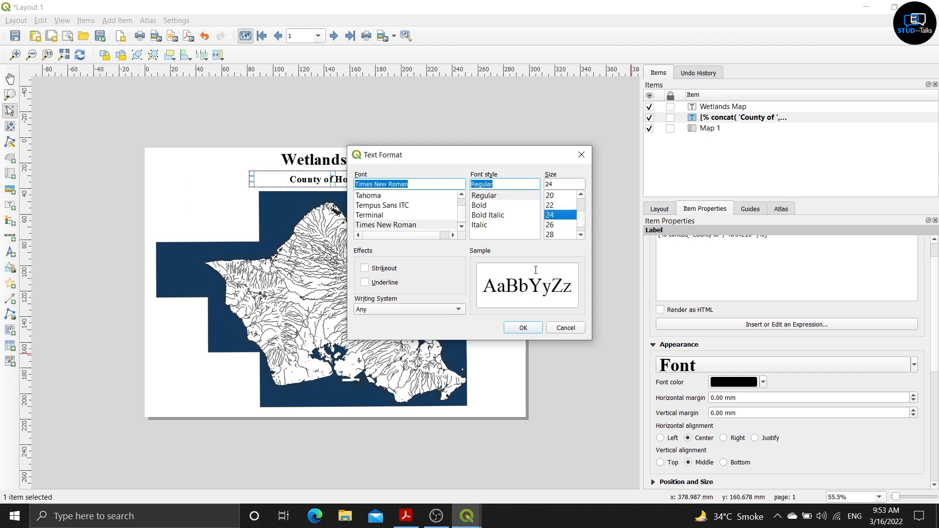
pyautogui.click(518, 328)
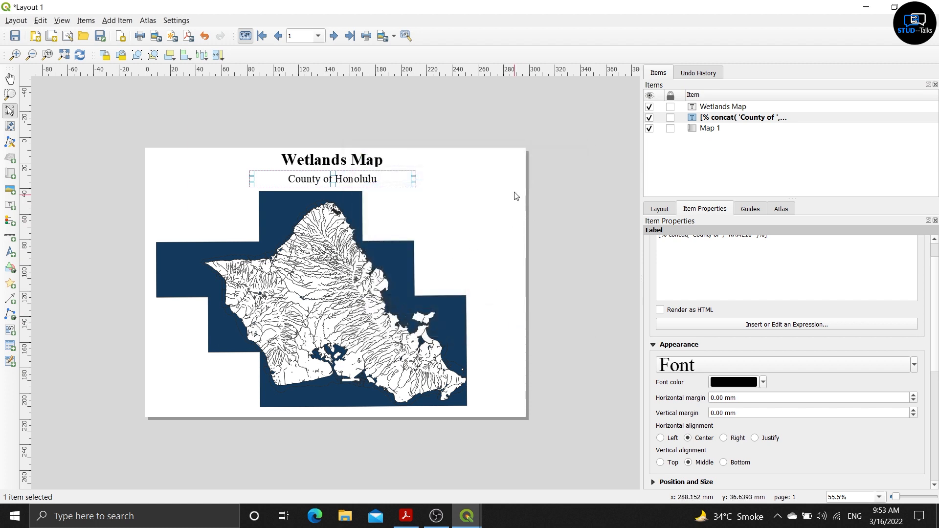
# Deselect the label and advance the atlas preview through the second and third features to check both titles
pyautogui.click(552, 143)
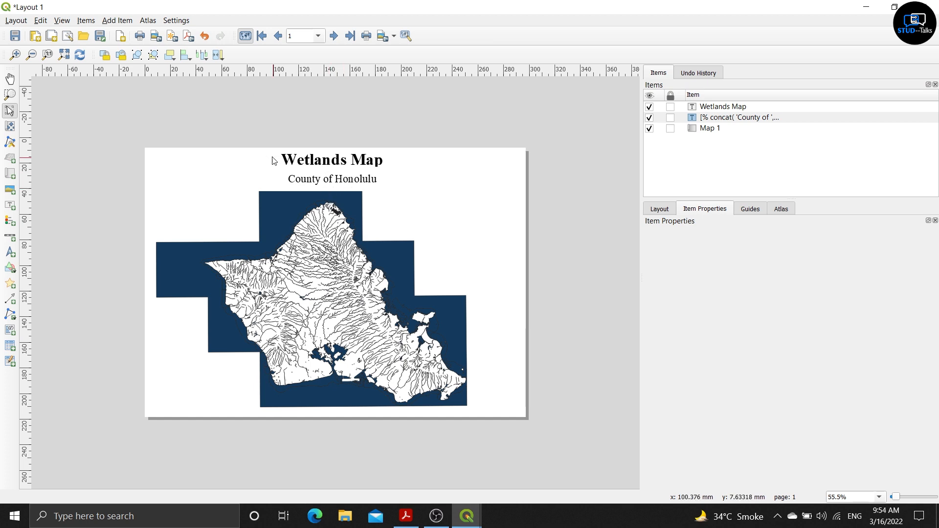
pyautogui.click(145, 21)
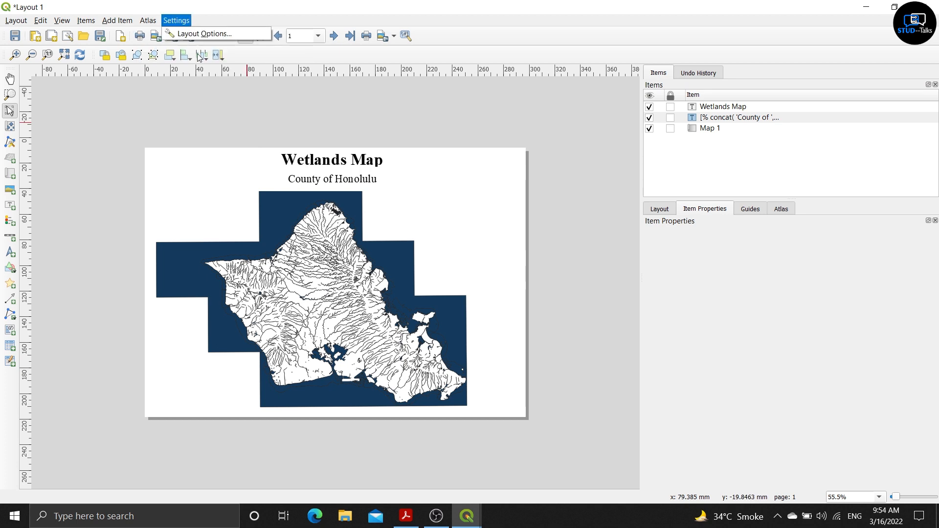
pyautogui.click(168, 75)
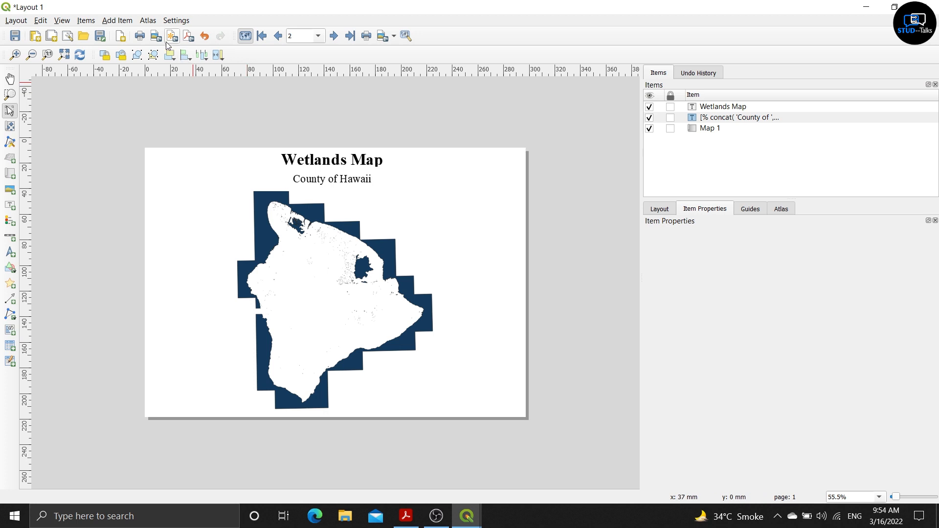
pyautogui.click(148, 21)
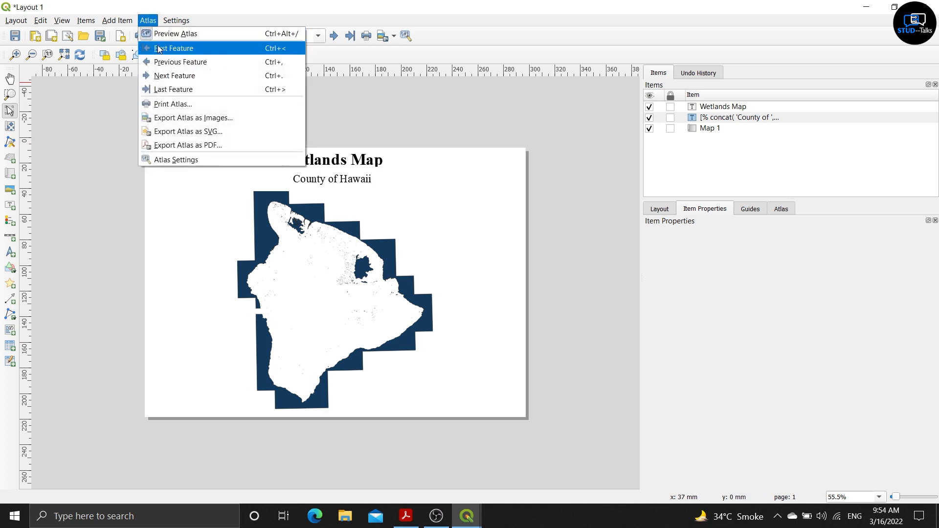
pyautogui.click(172, 76)
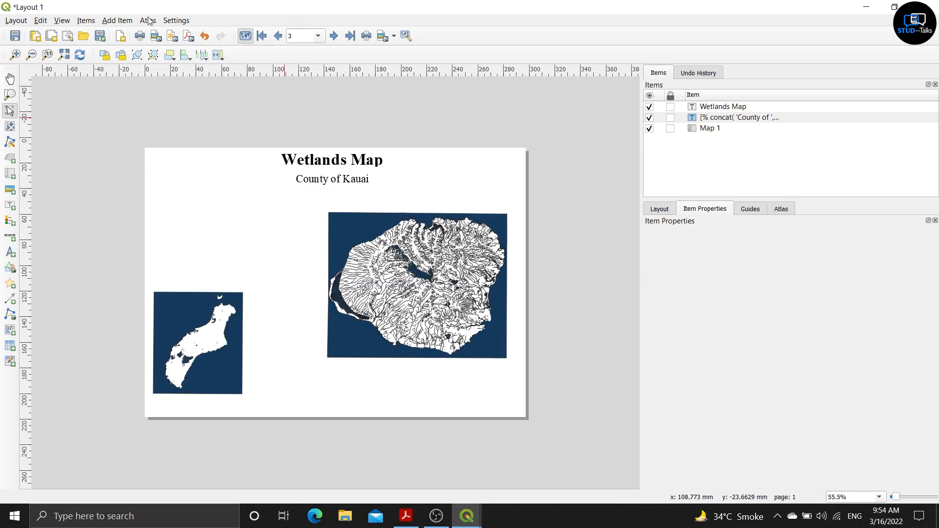
# Check the atlas preview for the fourth and fifth features, step back one feature, and return to the first feature
pyautogui.click(148, 21)
pyautogui.click(174, 76)
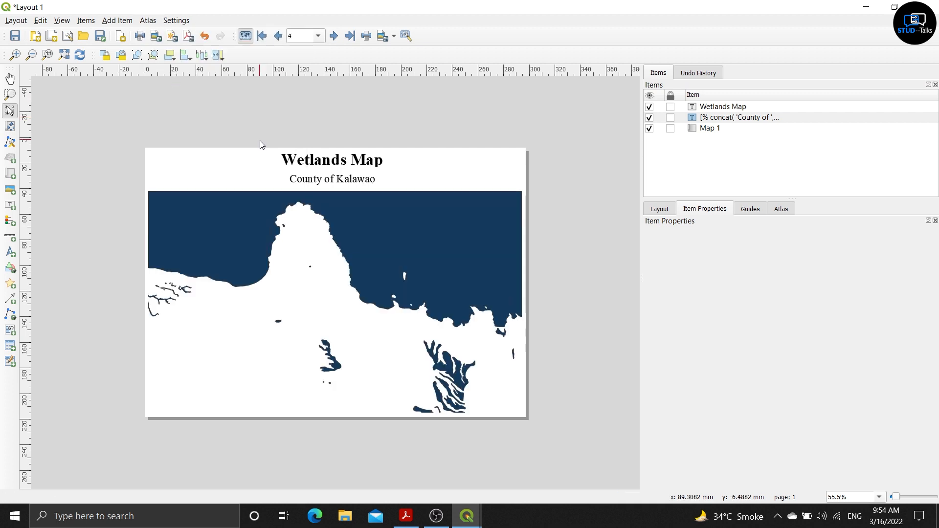
pyautogui.click(148, 21)
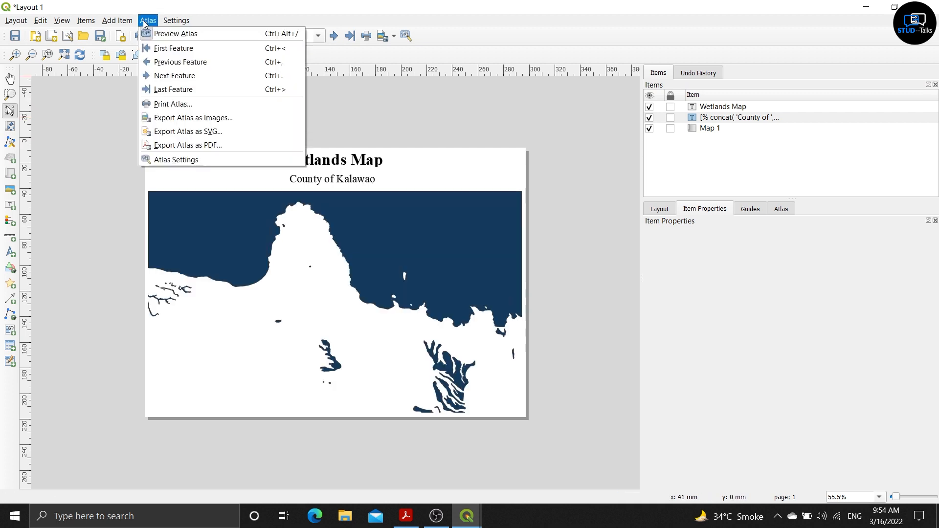
pyautogui.click(176, 76)
pyautogui.click(143, 20)
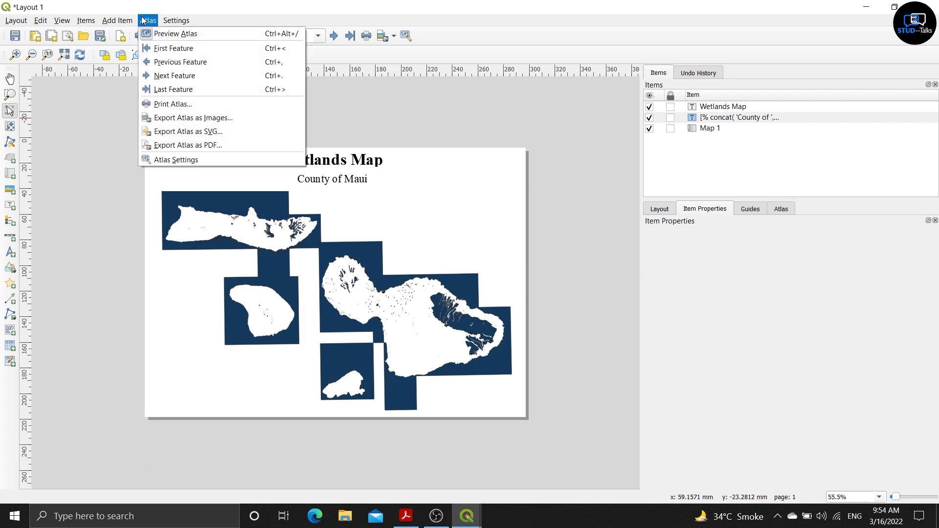
pyautogui.click(160, 69)
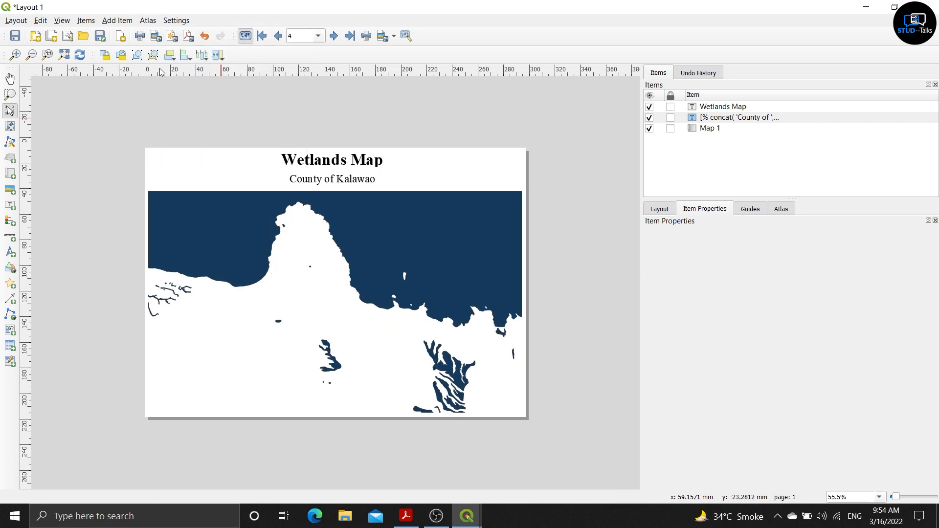
pyautogui.click(148, 20)
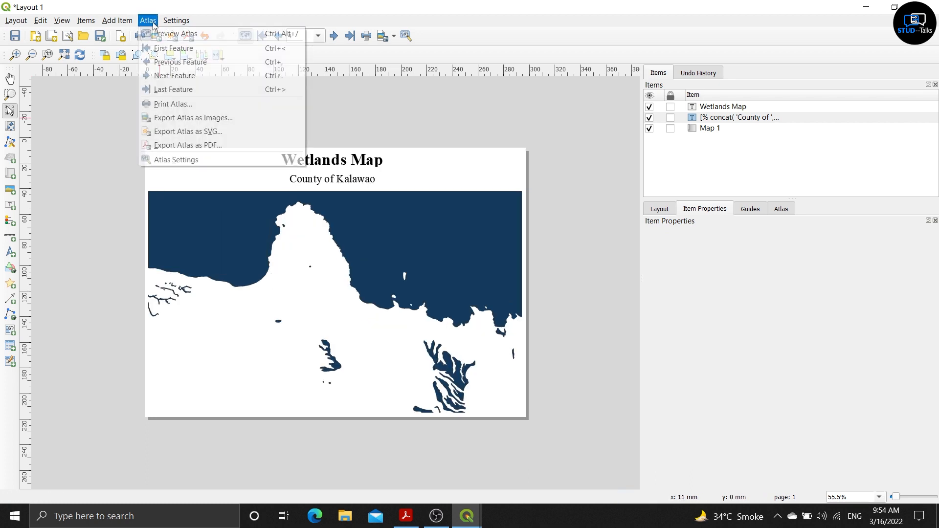
pyautogui.click(164, 48)
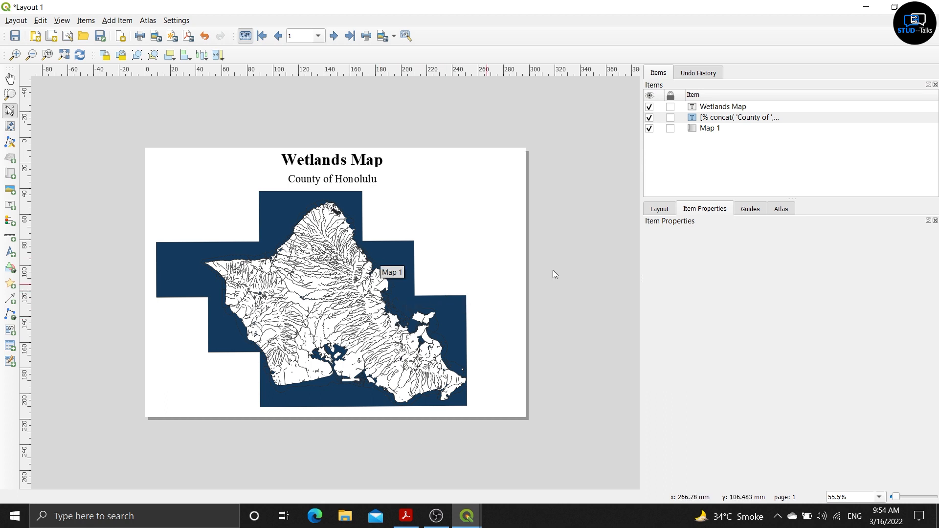
# Switch to the main QGIS project window and set the county10 layer's Simple Fill color to white
pyautogui.click(866, 7)
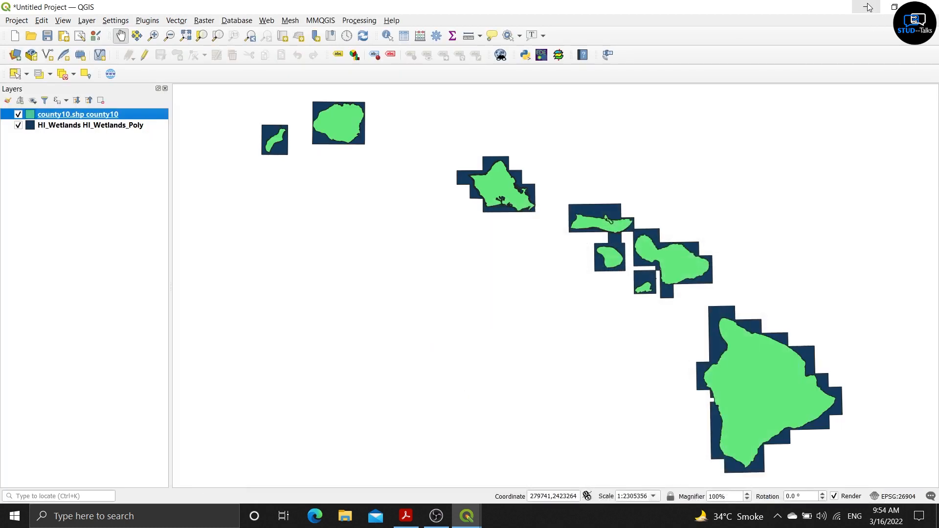
pyautogui.rightClick(140, 115)
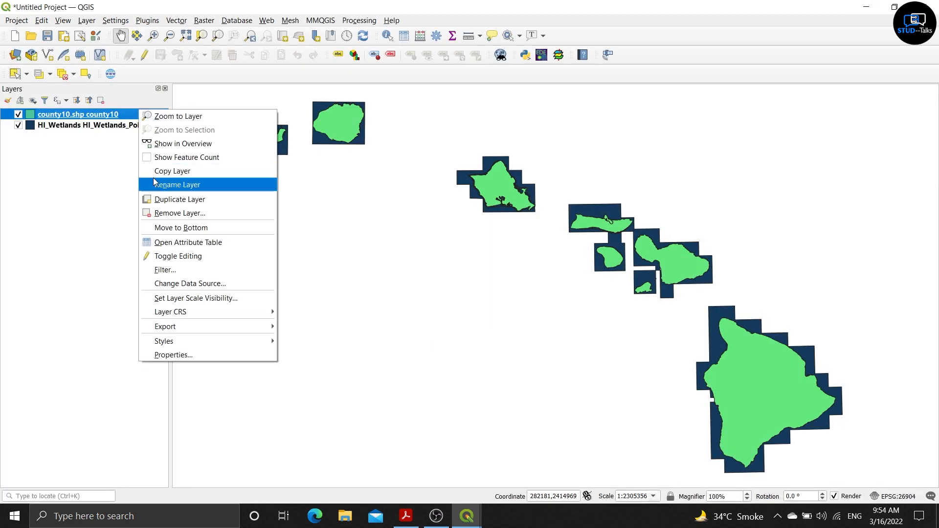
pyautogui.click(214, 359)
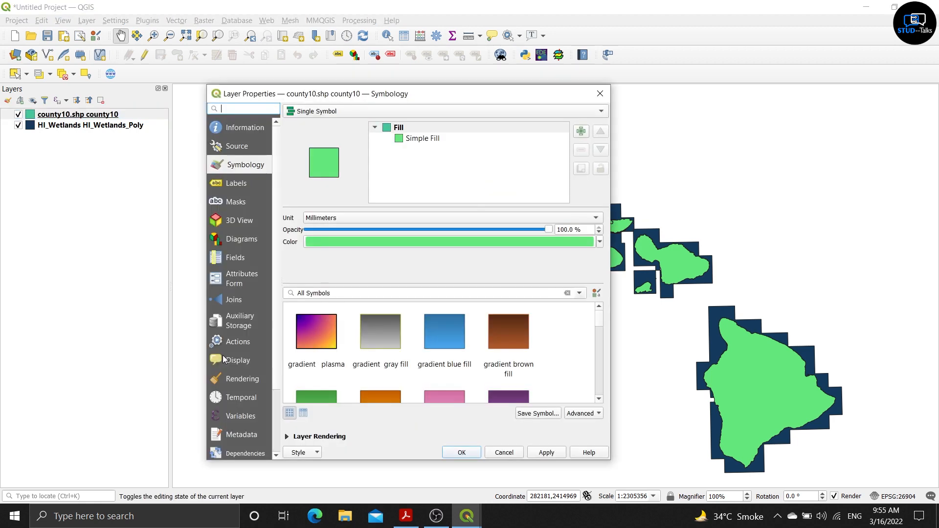
pyautogui.click(434, 139)
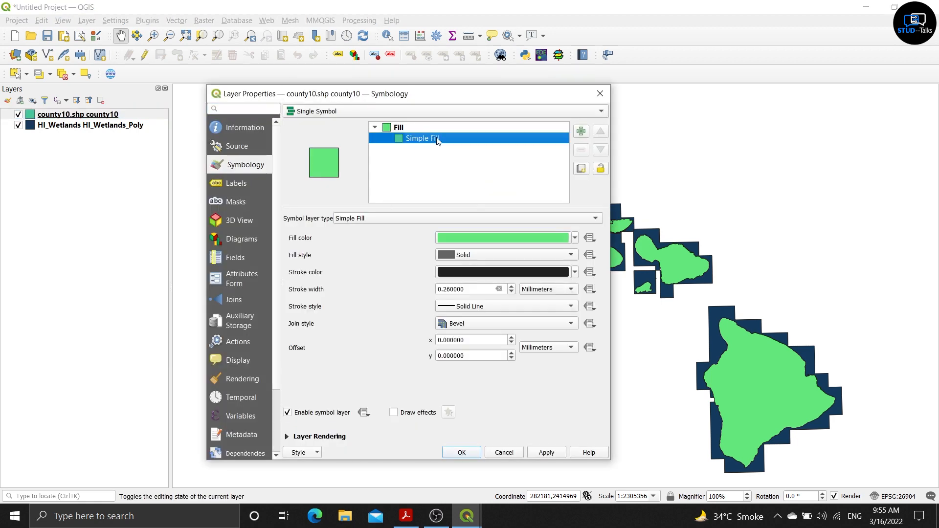
pyautogui.click(575, 239)
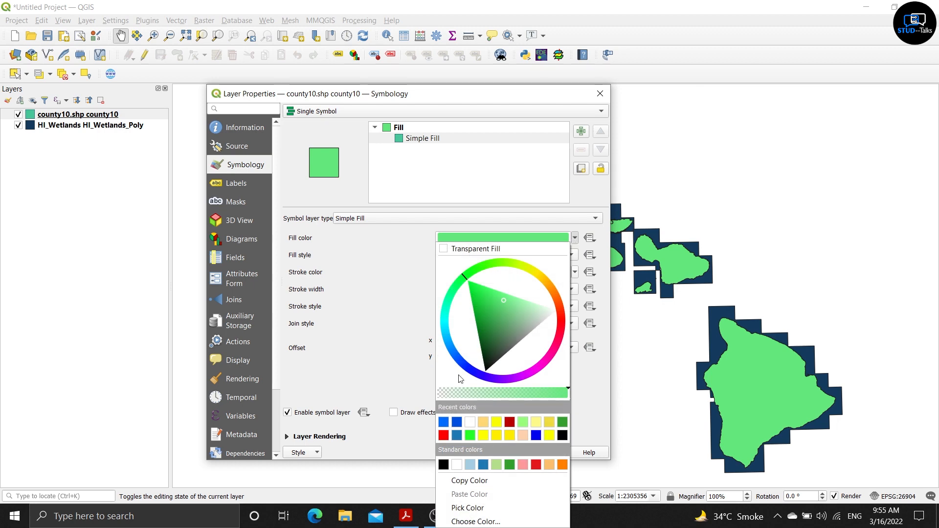
pyautogui.click(467, 422)
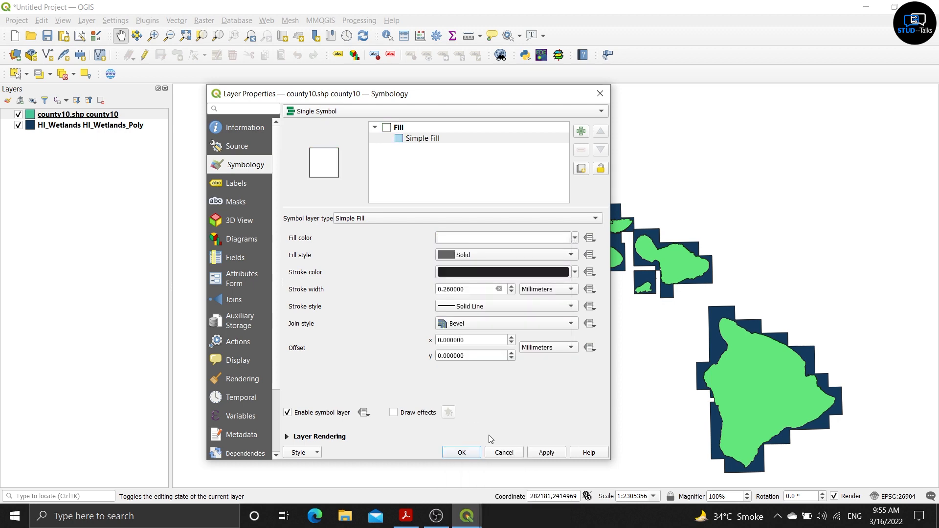
pyautogui.click(541, 455)
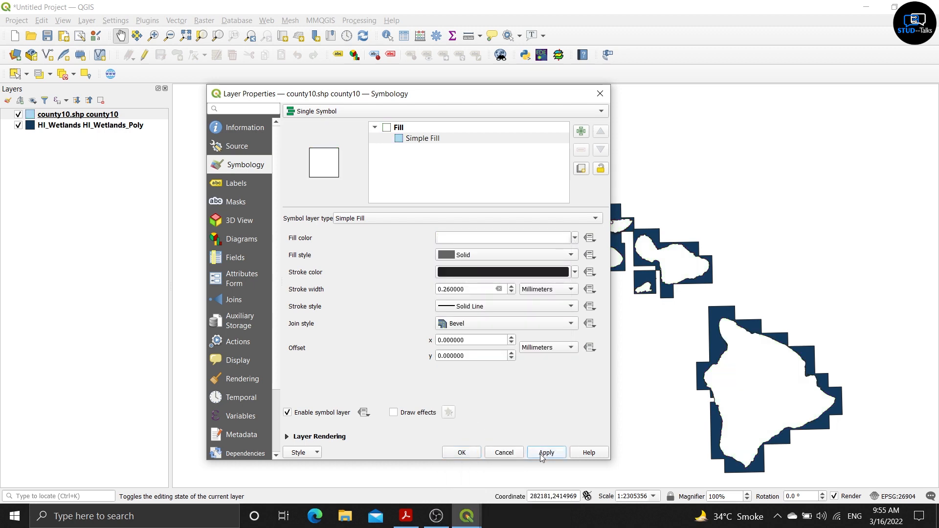
pyautogui.click(461, 452)
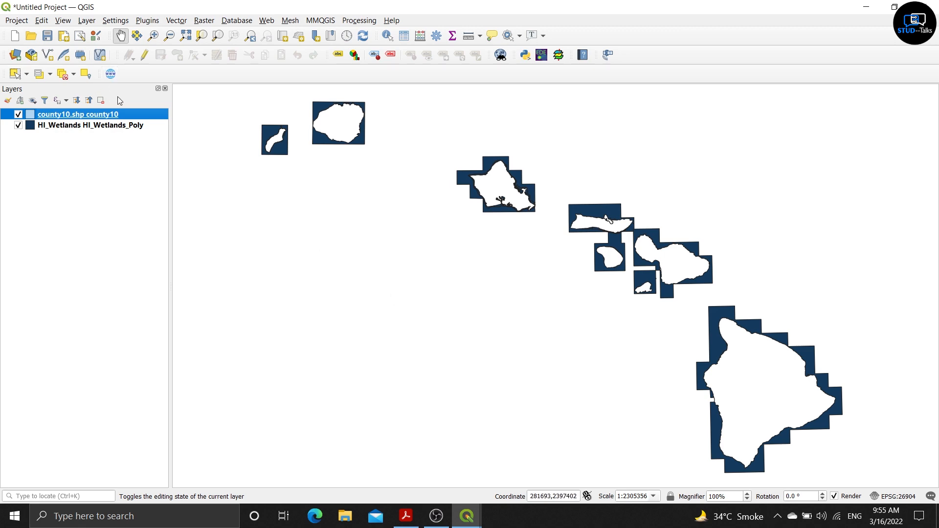
# Change the county10 layer's symbology from Single Symbol to Inverted Polygons and apply it
pyautogui.rightClick(132, 120)
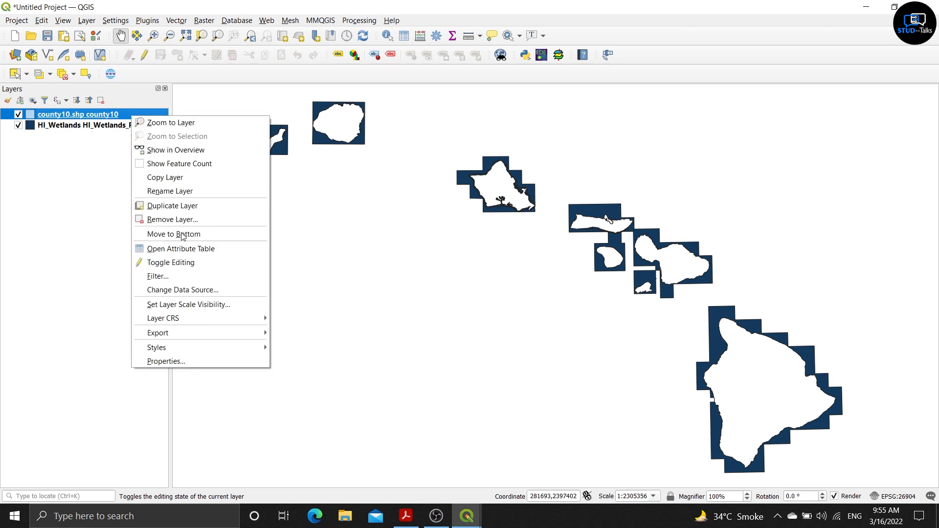
pyautogui.click(201, 355)
pyautogui.click(368, 112)
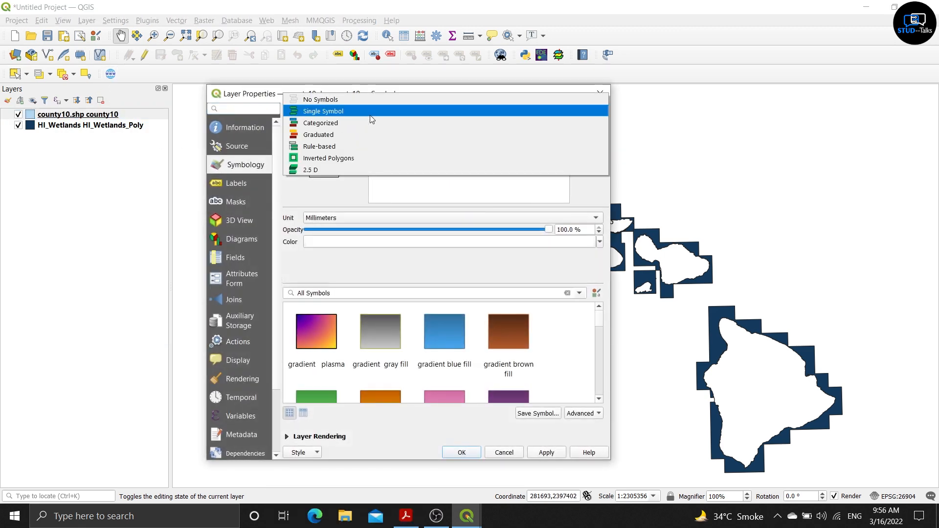
pyautogui.click(363, 157)
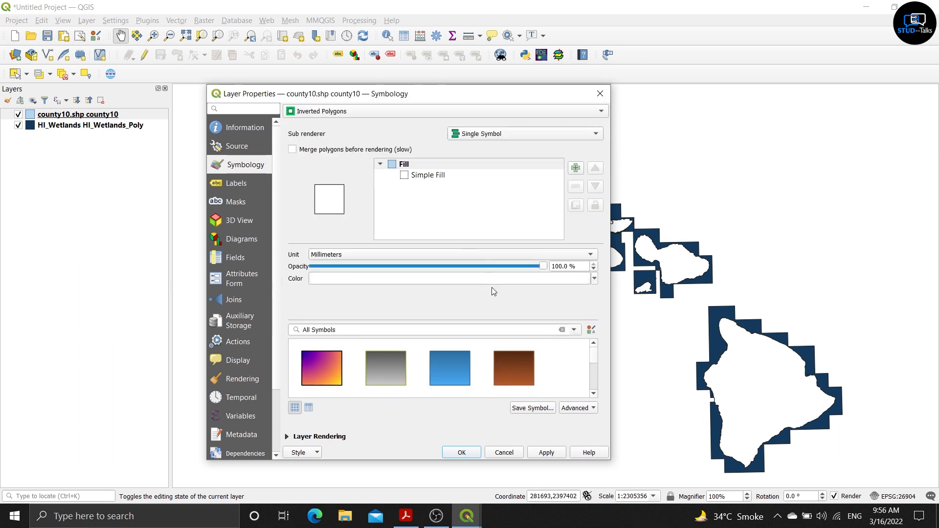
pyautogui.click(542, 457)
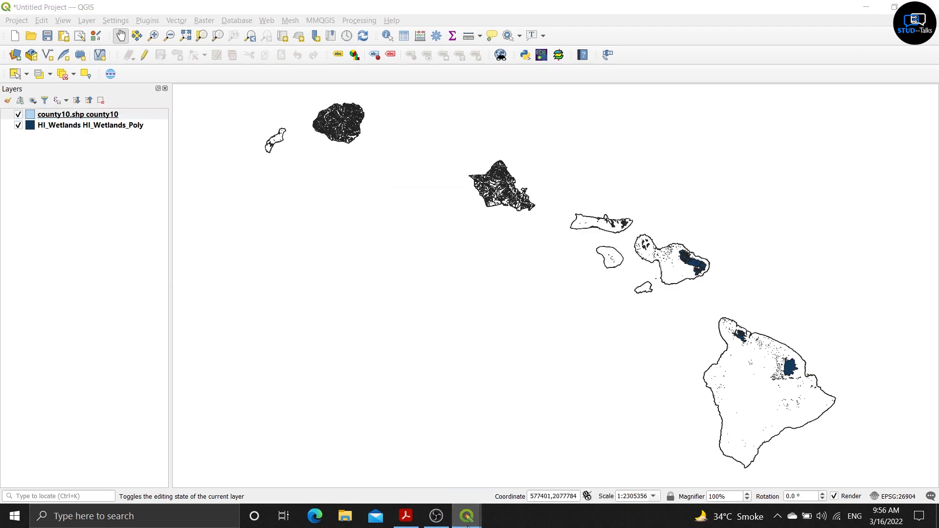
# Return to the print layout and turn off Hidden coverage layer in the atlas configuration
pyautogui.moveTo(471, 523)
pyautogui.click(517, 471)
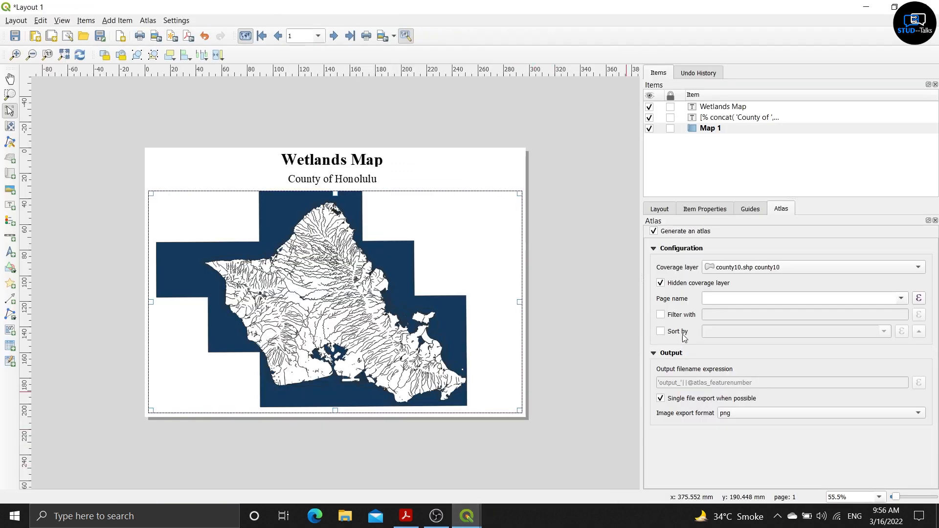
pyautogui.click(661, 284)
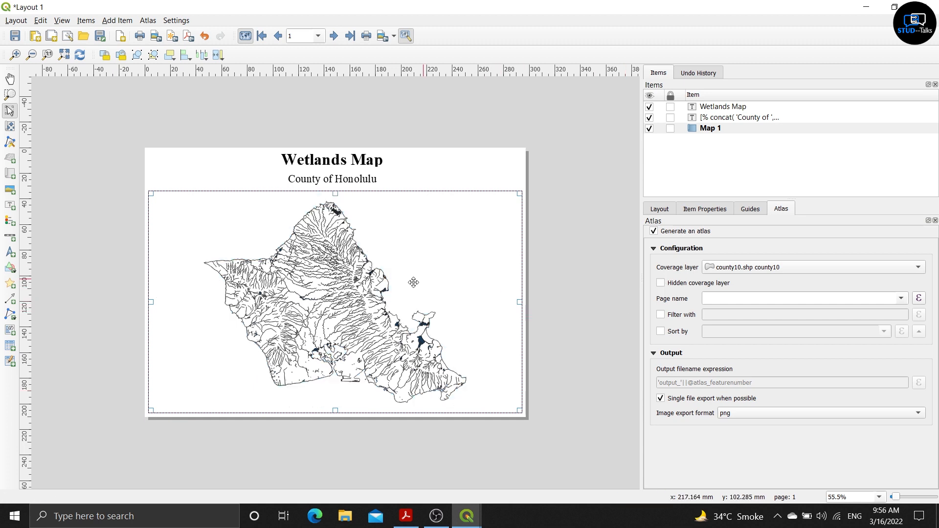
pyautogui.click(745, 129)
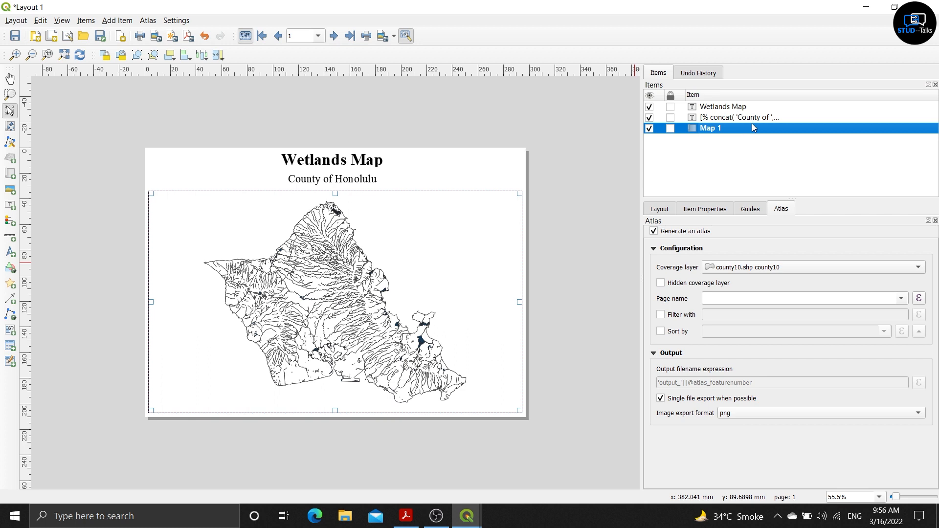
pyautogui.click(660, 283)
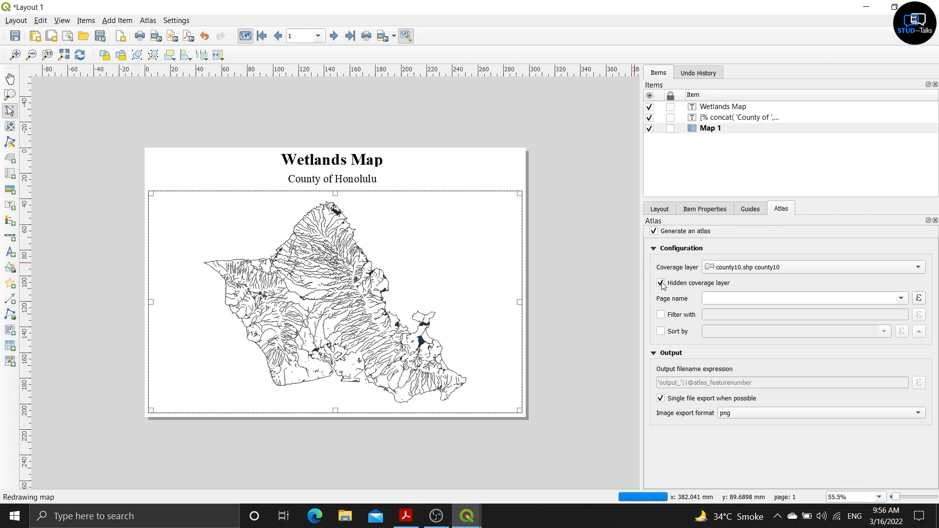
pyautogui.click(661, 284)
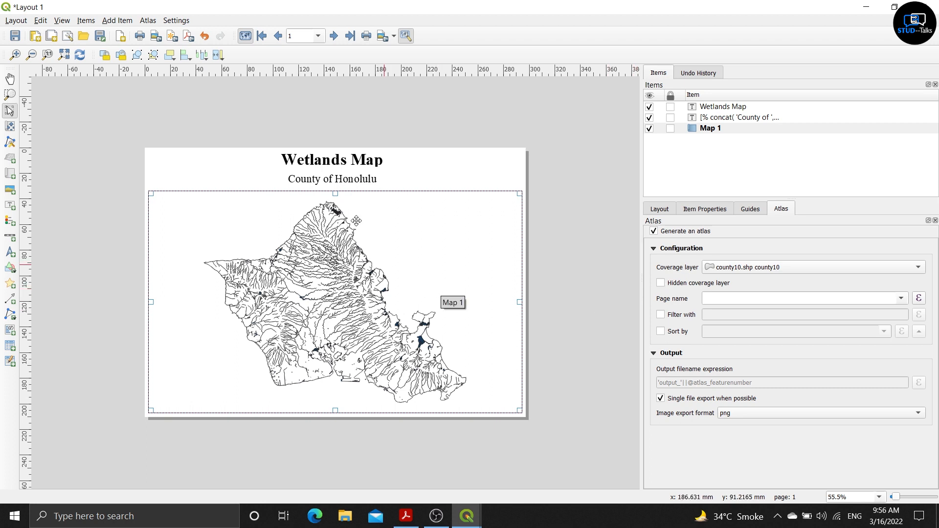
# Advance the atlas preview from the second through the fifth feature to check each county's masked wetlands map
pyautogui.click(154, 22)
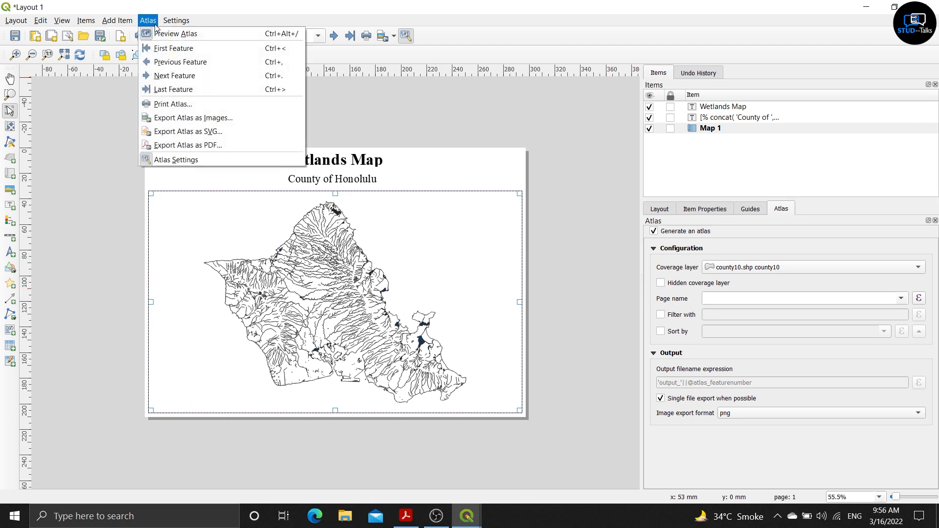
pyautogui.click(179, 77)
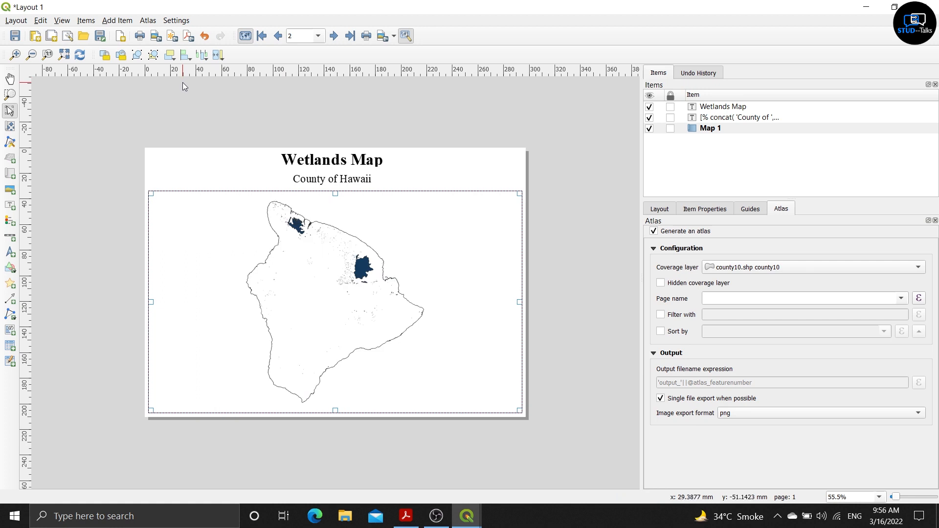
pyautogui.click(152, 21)
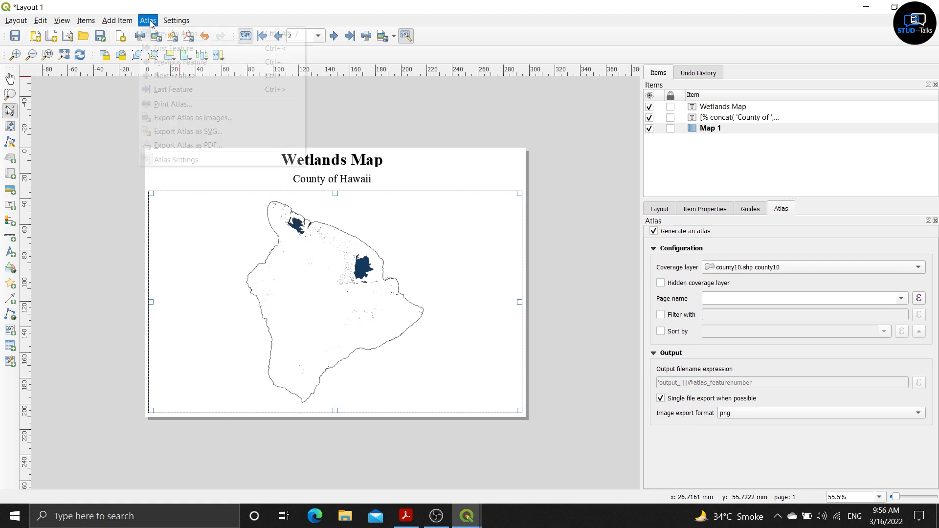
pyautogui.click(179, 80)
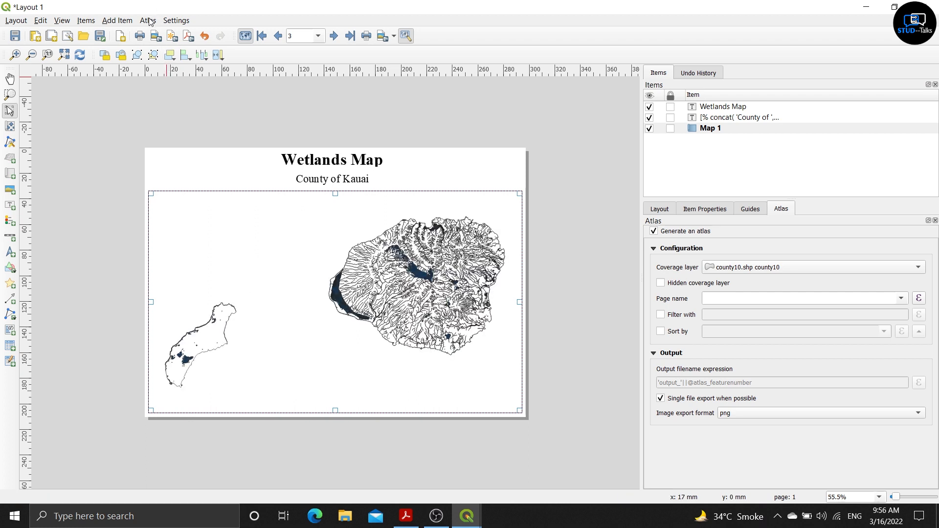
pyautogui.click(148, 21)
pyautogui.click(168, 77)
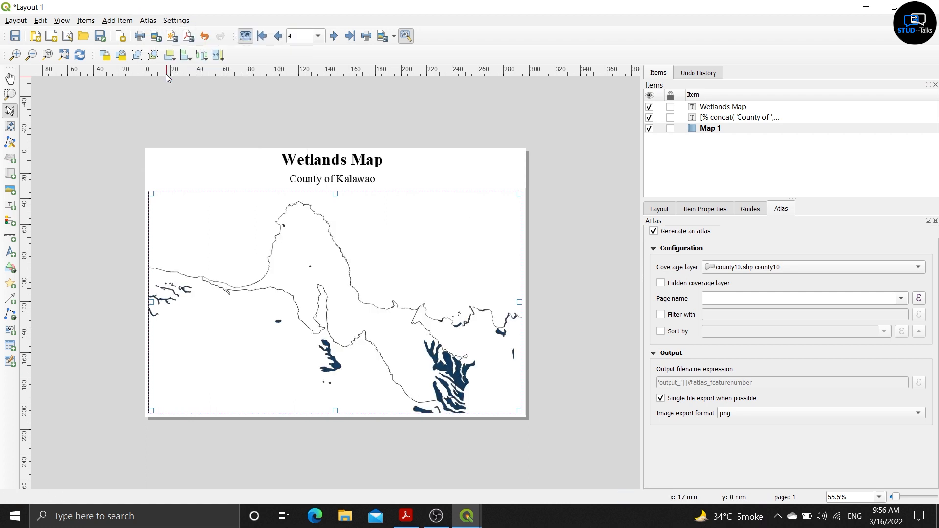
pyautogui.click(148, 20)
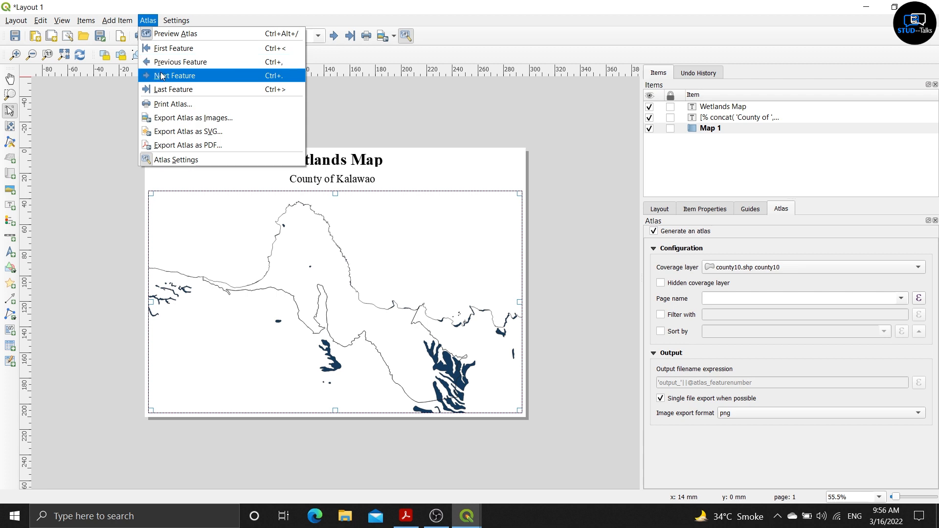
pyautogui.click(162, 75)
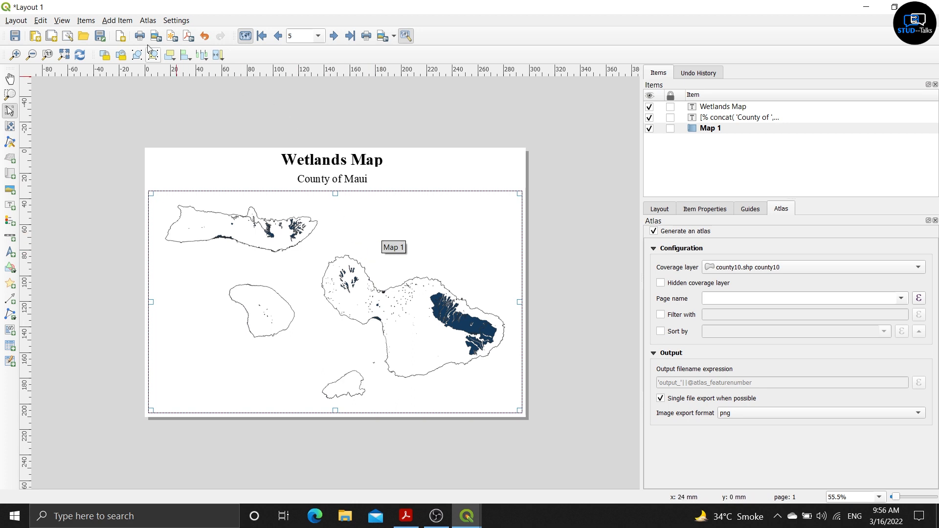
pyautogui.click(148, 20)
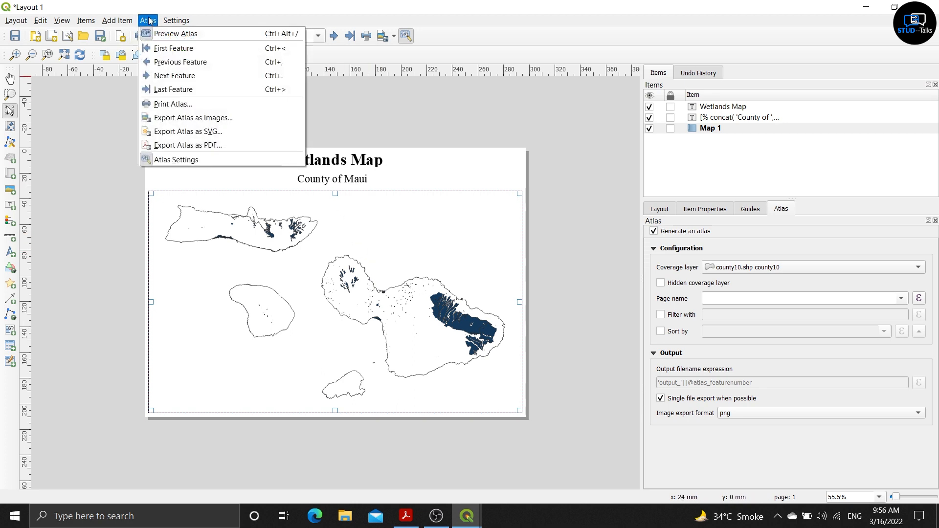
pyautogui.click(171, 76)
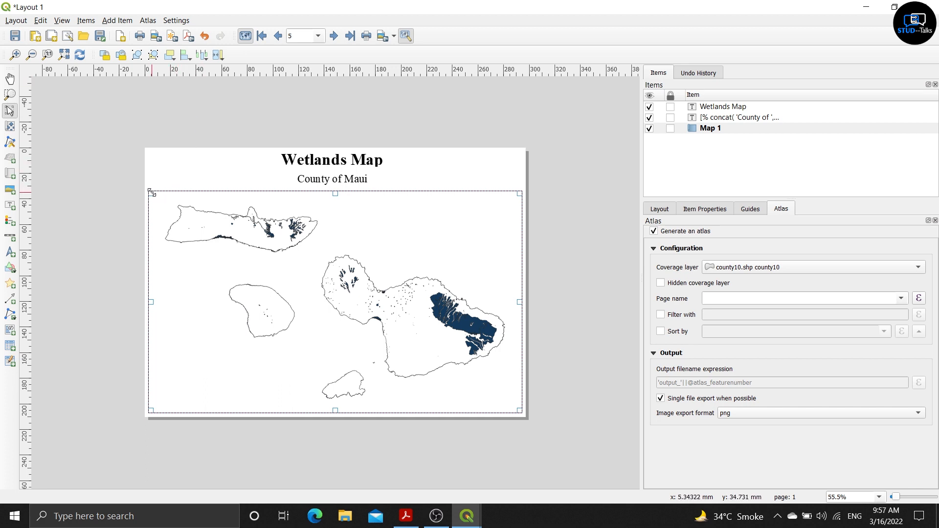
# Resize Map 1 by moving its upper-left corner inward and up to the county subtitle, and turn off the atlas preview
pyautogui.moveTo(151, 193)
pyautogui.mouseDown()
pyautogui.moveTo(154, 173)
pyautogui.moveTo(143, 176)
pyautogui.moveTo(163, 182)
pyautogui.mouseUp()
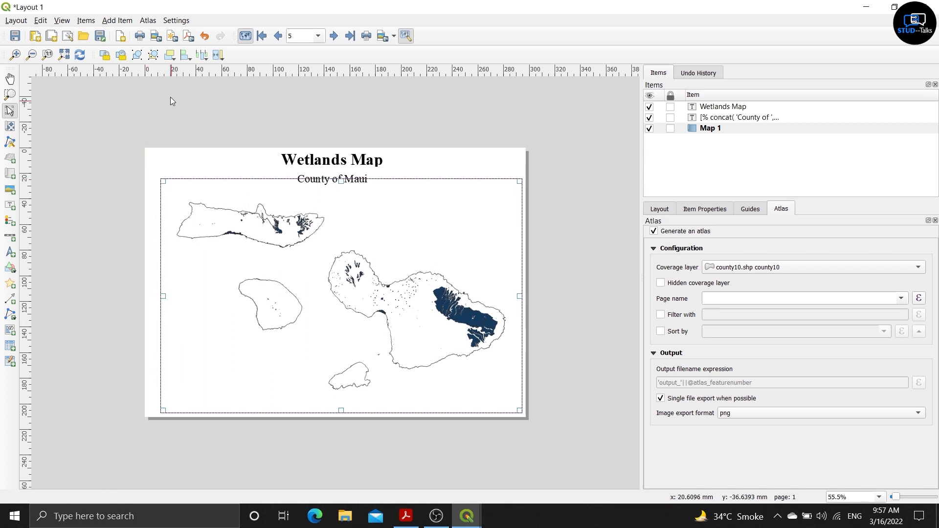
pyautogui.click(148, 20)
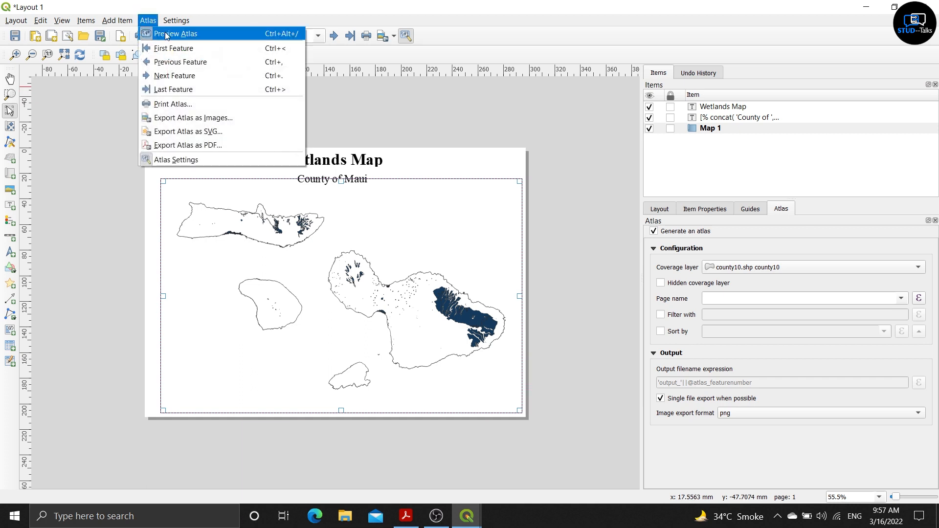
pyautogui.click(166, 33)
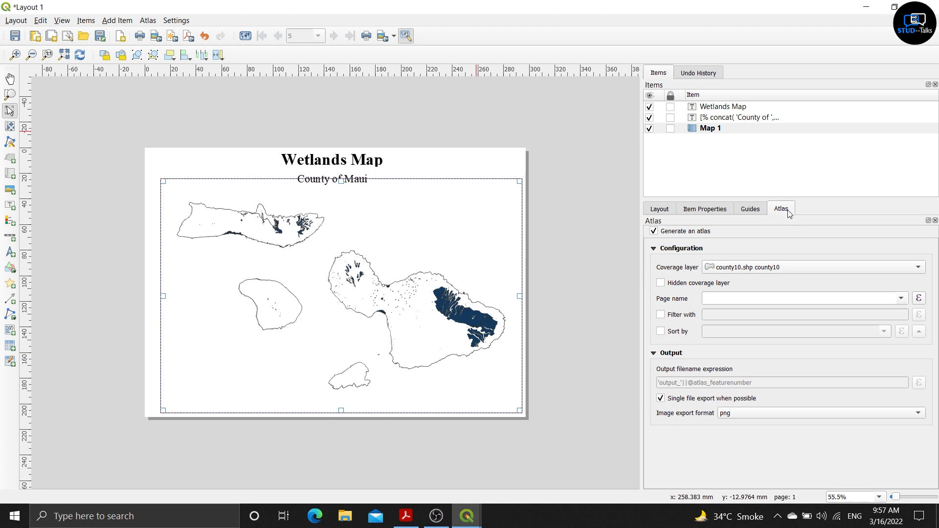
# Set Map 1's scale to 1000000 in its item properties
pyautogui.click(703, 210)
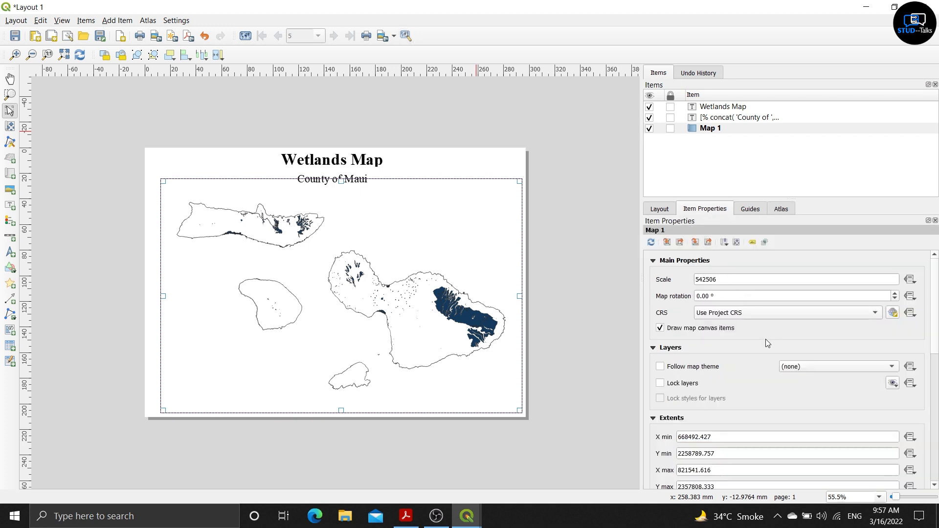
pyautogui.click(729, 279)
pyautogui.press('BackSpace')
pyautogui.press('BackSpace')
pyautogui.press('BackSpace')
pyautogui.press('BackSpace')
pyautogui.press('BackSpace')
pyautogui.press('BackSpace')
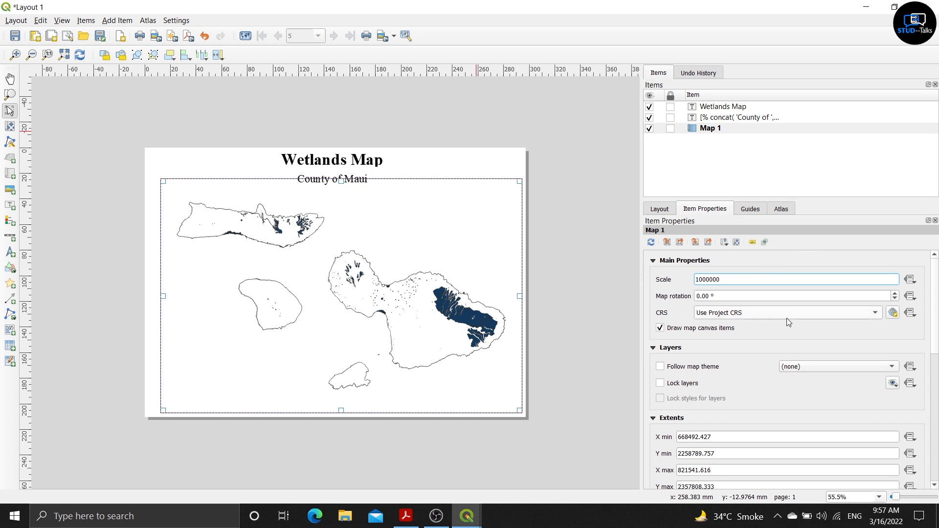
pyautogui.press('Return')
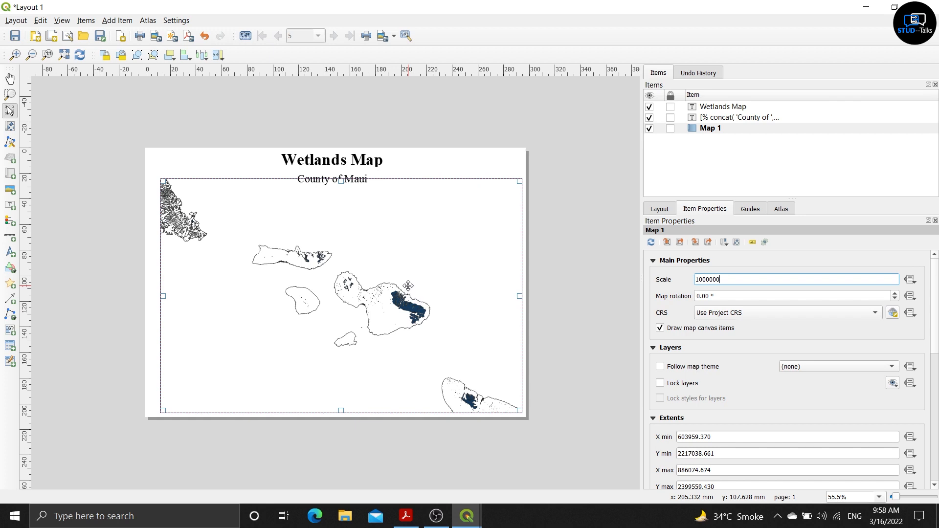
# Switch to the main QGIS window, change the county10 layer's inverted polygons sub renderer to Single Symbol, and apply it
pyautogui.moveTo(467, 516)
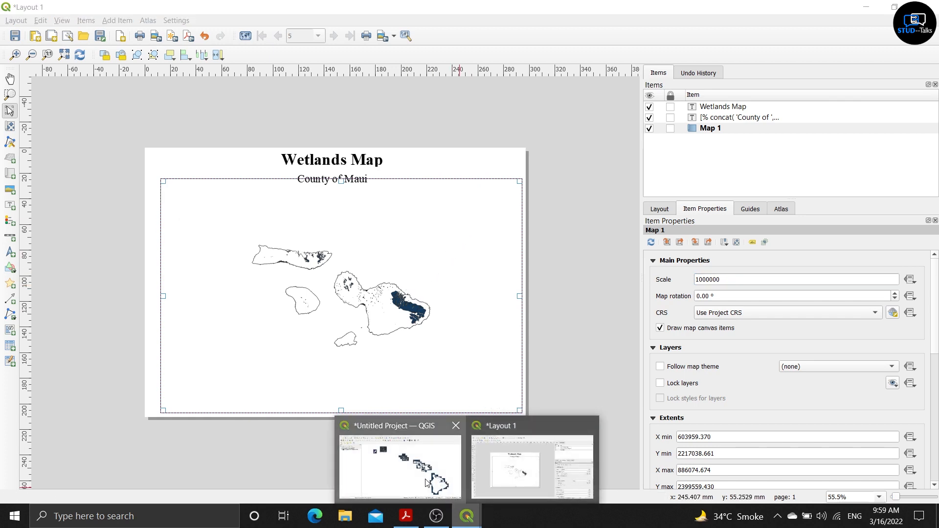
pyautogui.click(425, 480)
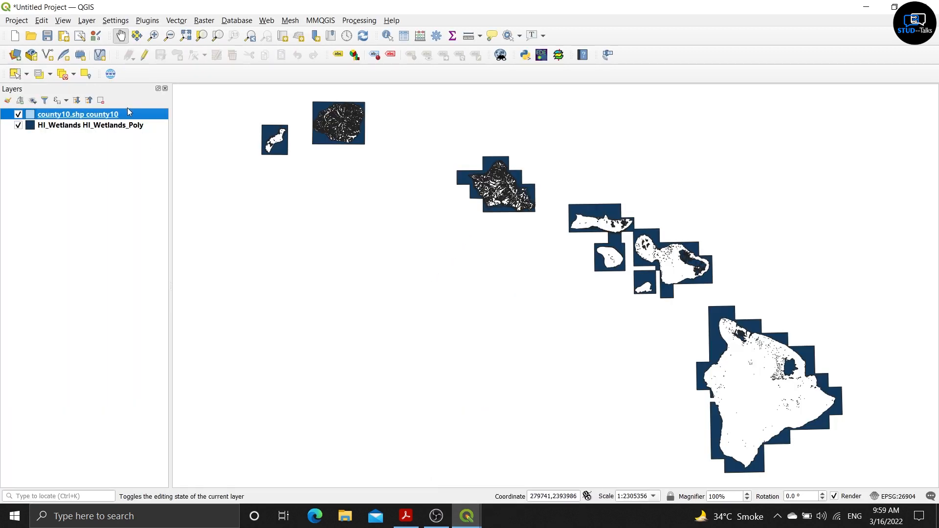
pyautogui.rightClick(140, 117)
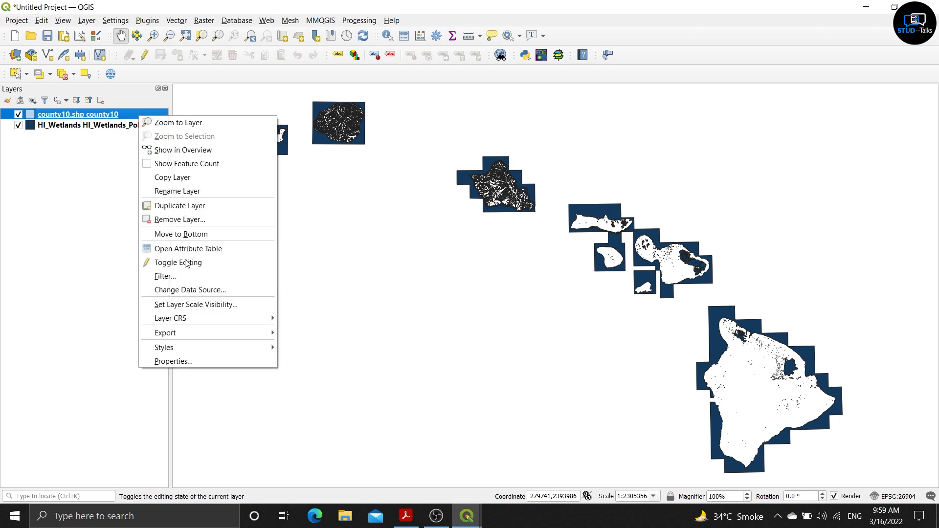
pyautogui.click(214, 361)
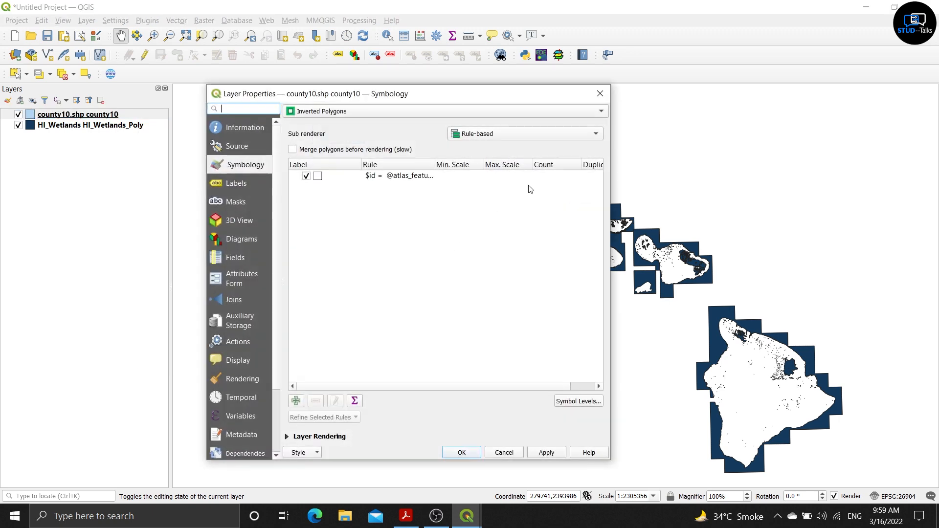
pyautogui.click(491, 135)
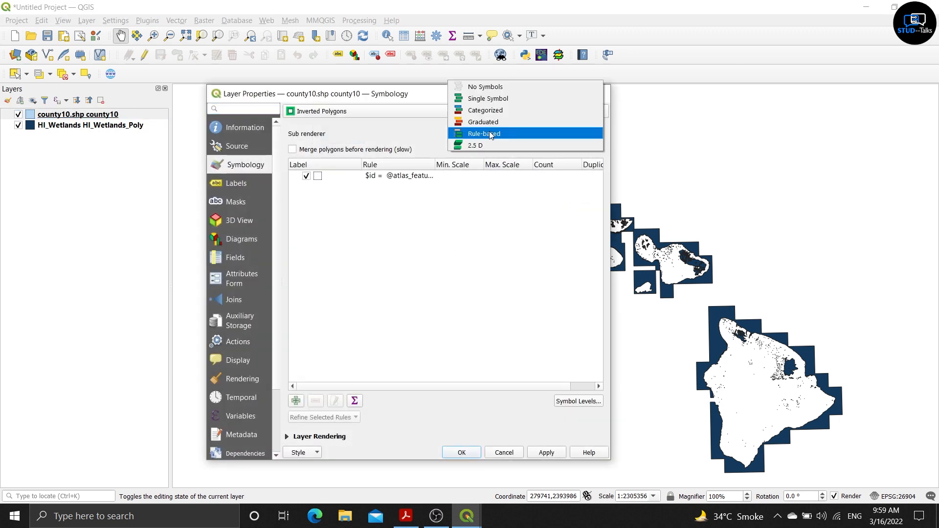
pyautogui.click(489, 98)
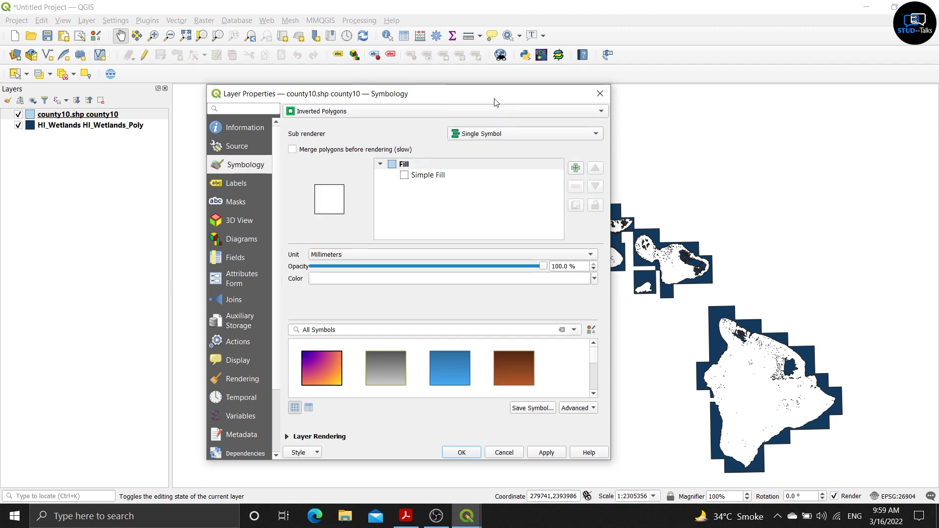
pyautogui.click(540, 453)
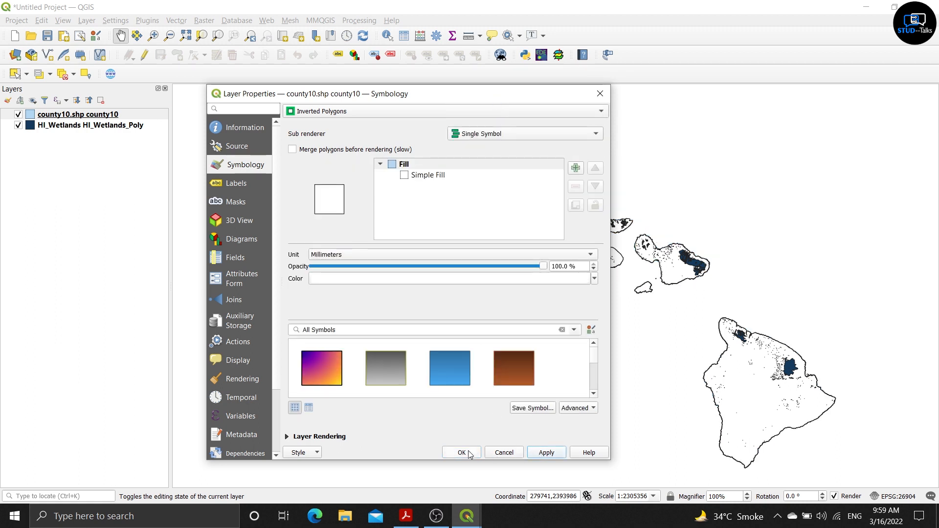
# Change the sub renderer to Rule-based and begin the default rule's filter expression with $id =
pyautogui.click(495, 134)
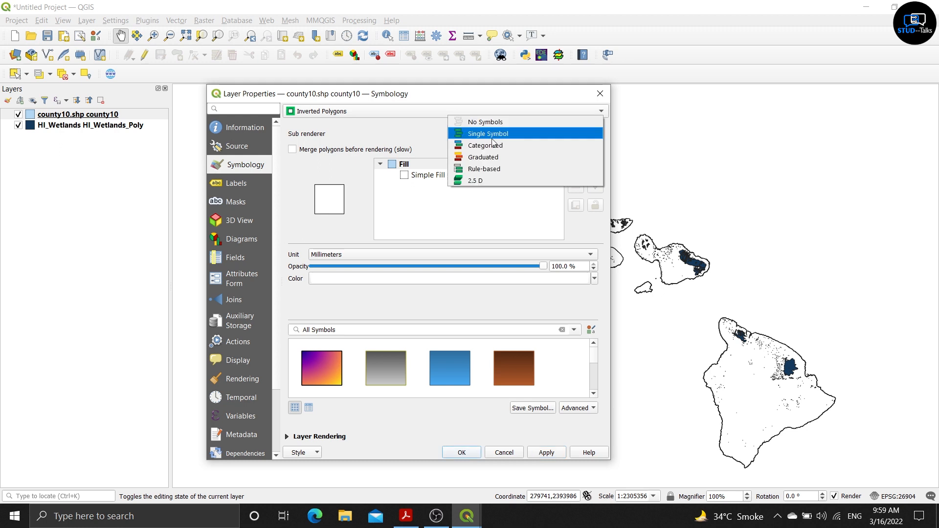
pyautogui.click(492, 169)
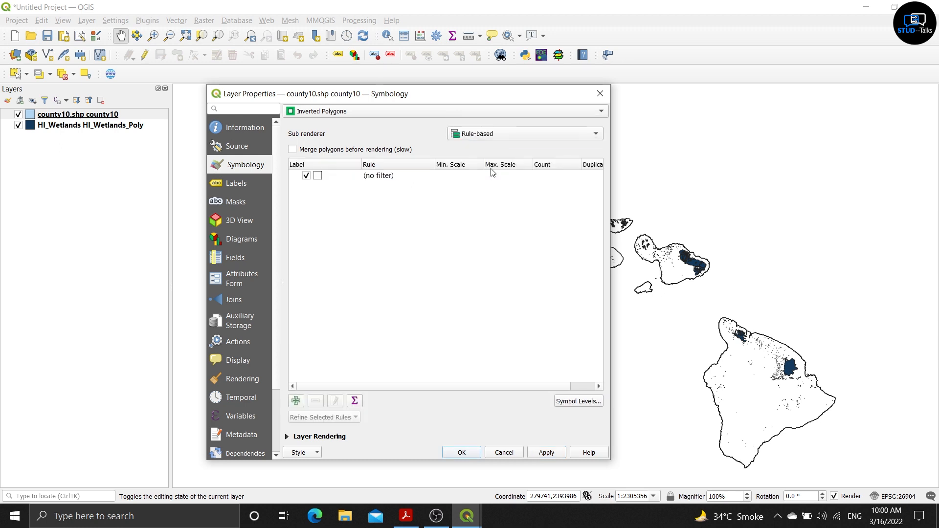
pyautogui.click(391, 180)
pyautogui.doubleClick(392, 180)
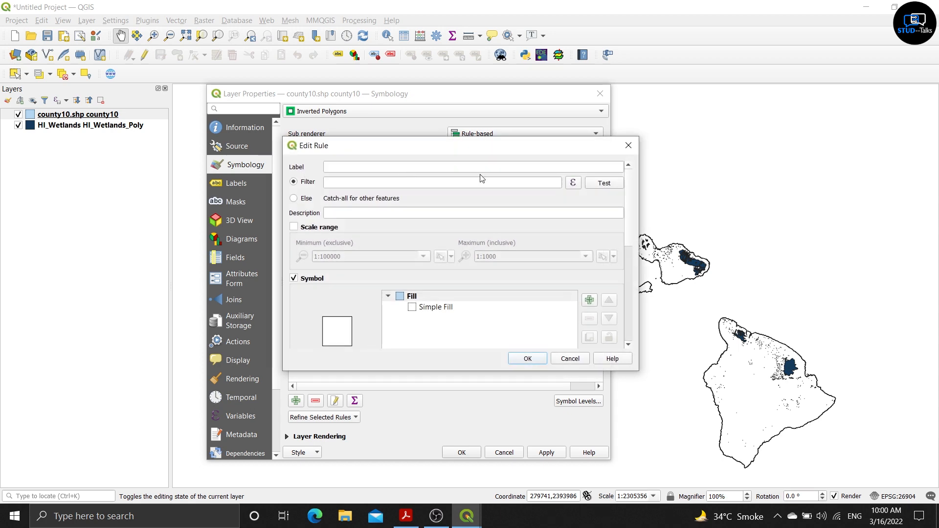
pyautogui.click(575, 185)
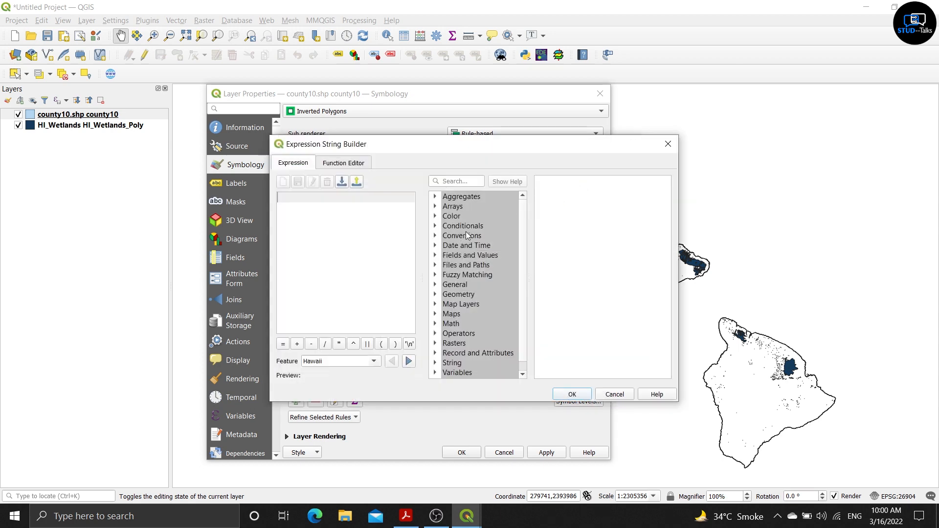
pyautogui.click(463, 181)
pyautogui.write('id')
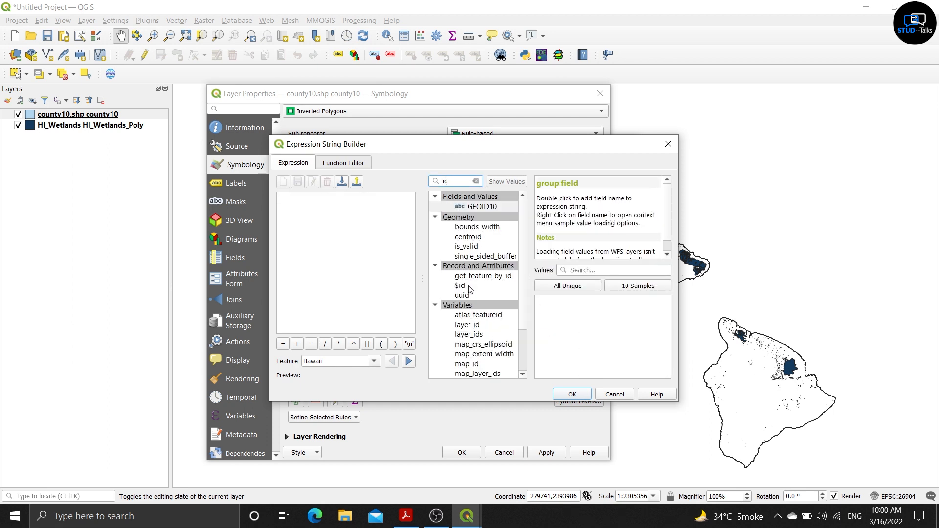
pyautogui.doubleClick(462, 286)
pyautogui.write('=')
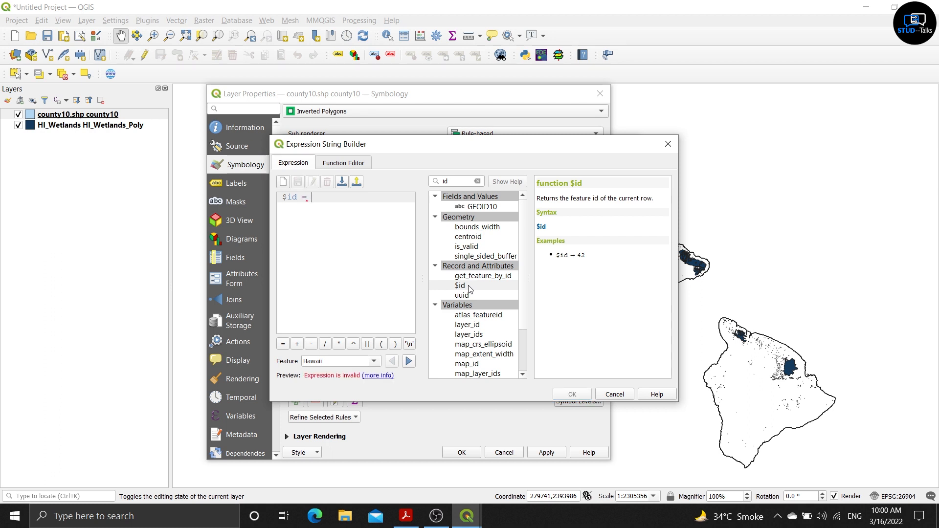
pyautogui.click(450, 178)
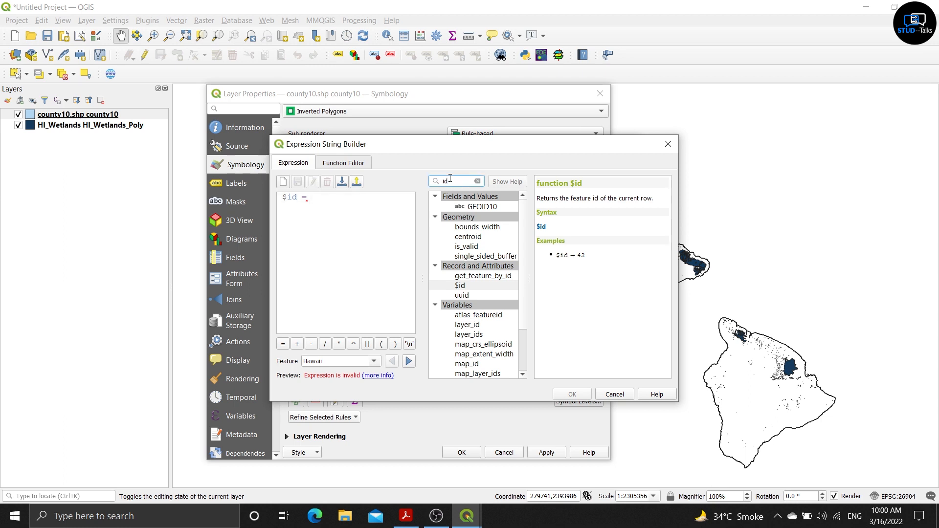
pyautogui.press('BackSpace')
pyautogui.press('BackSpace')
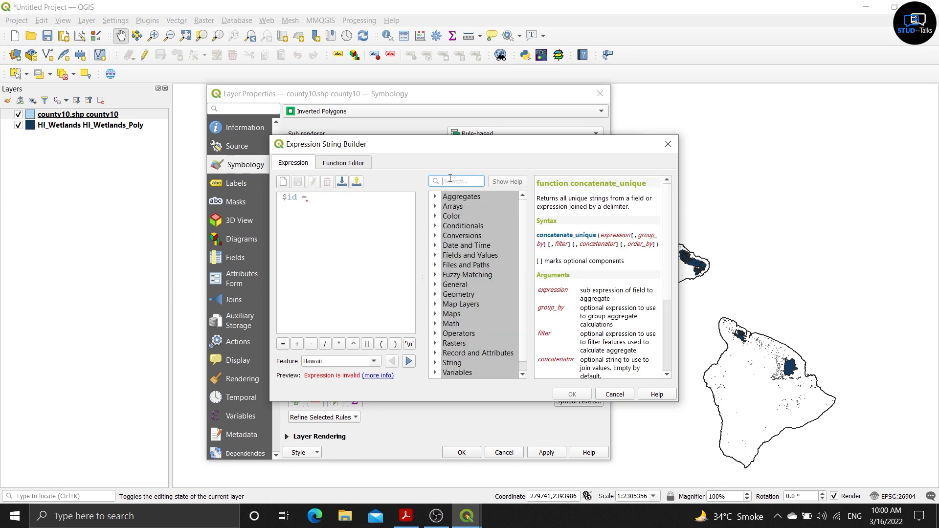
pyautogui.write('atlas')
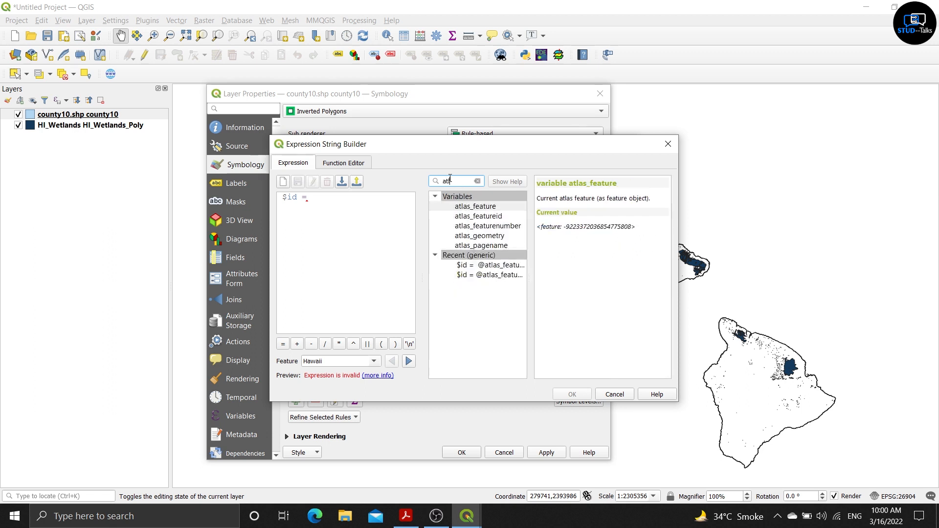
pyautogui.doubleClick(504, 217)
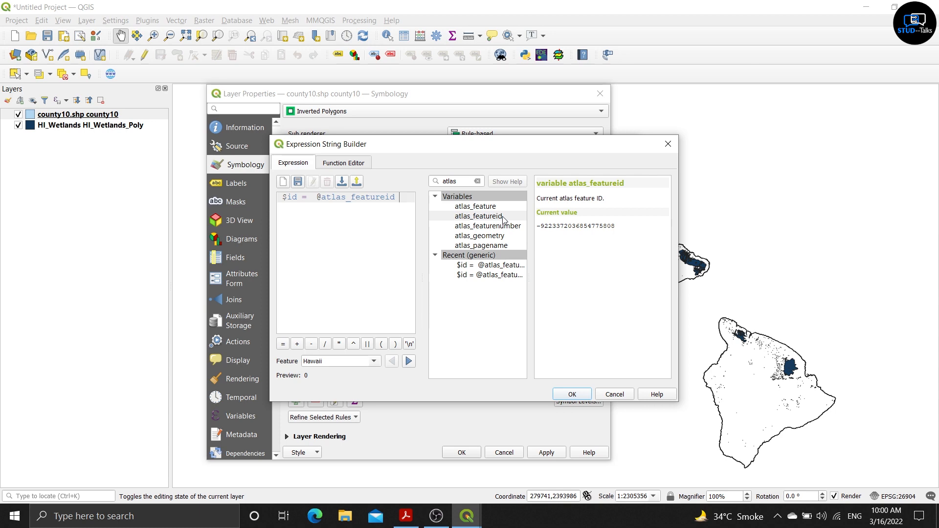
pyautogui.click(573, 395)
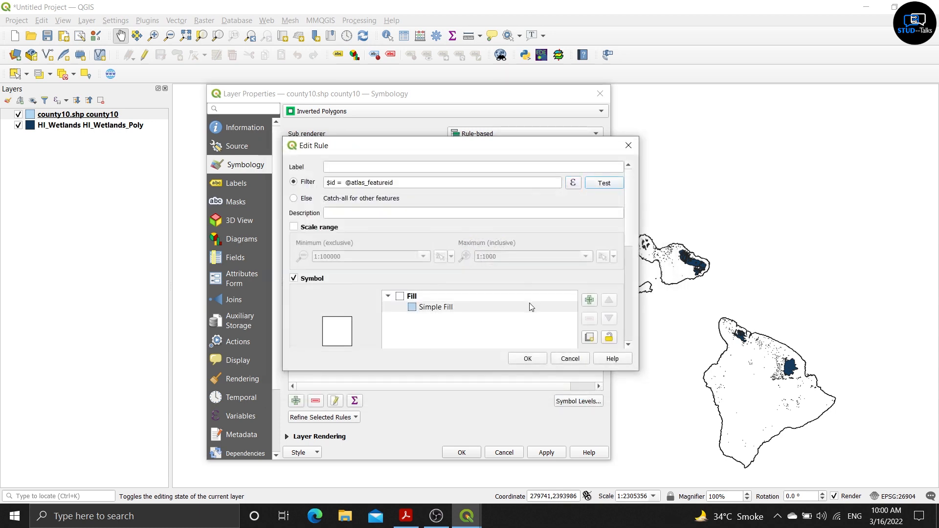
pyautogui.click(531, 361)
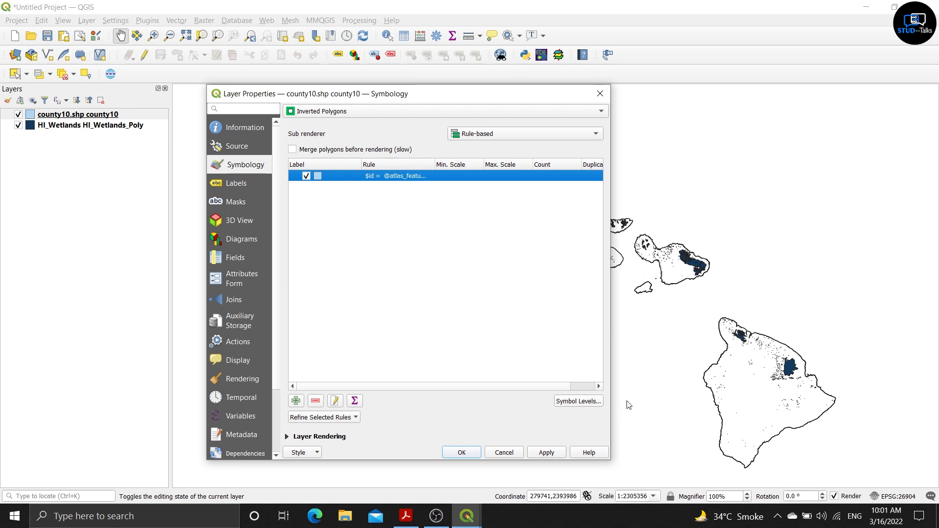
pyautogui.click(543, 453)
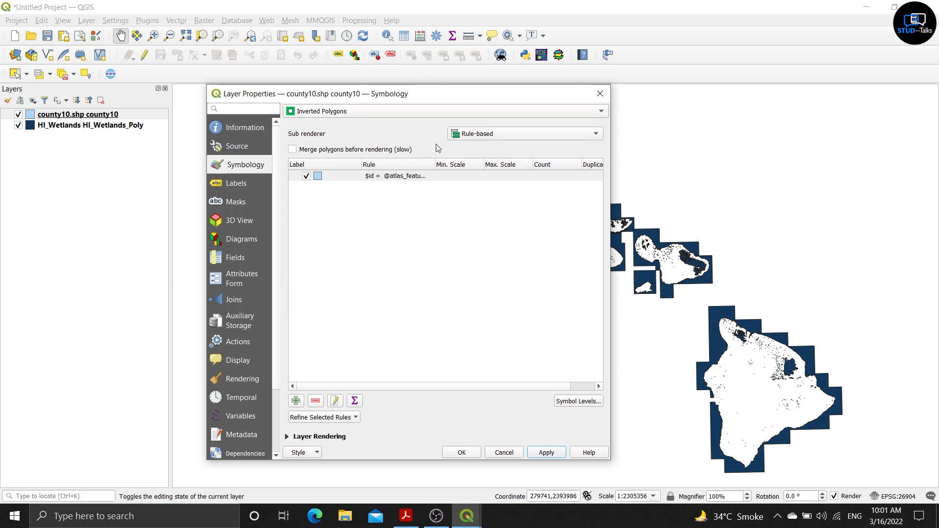
pyautogui.click(462, 452)
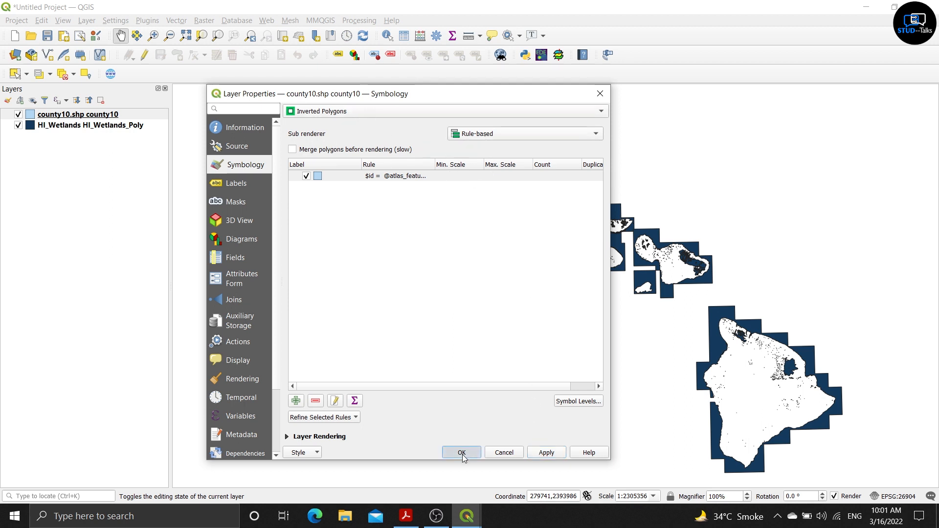
pyautogui.rightClick(117, 117)
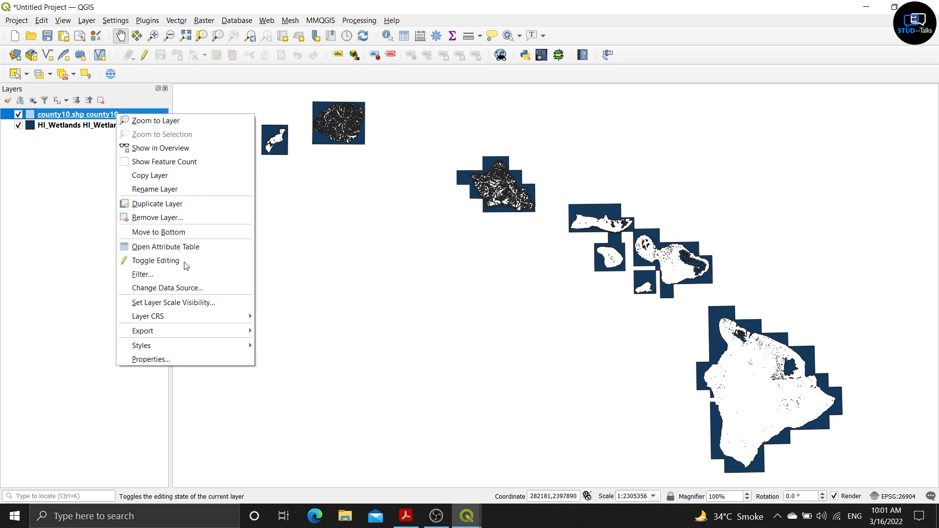
pyautogui.moveTo(198, 351)
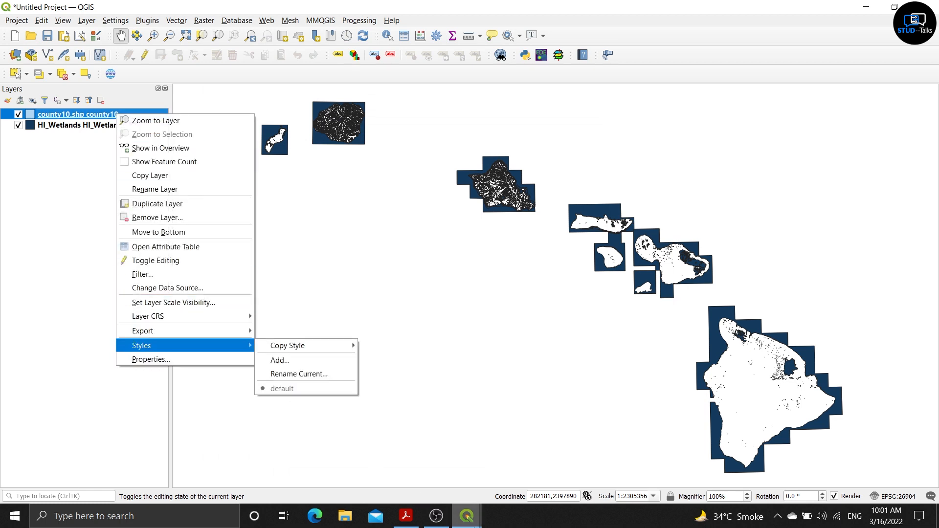
# Return to the print layout and turn on the atlas preview
pyautogui.click(467, 516)
pyautogui.click(535, 468)
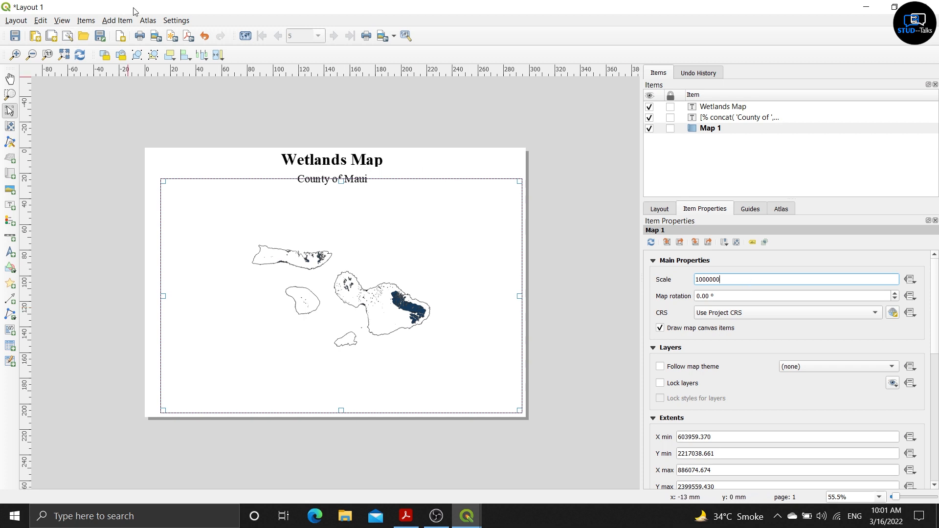
pyautogui.click(153, 23)
pyautogui.click(155, 32)
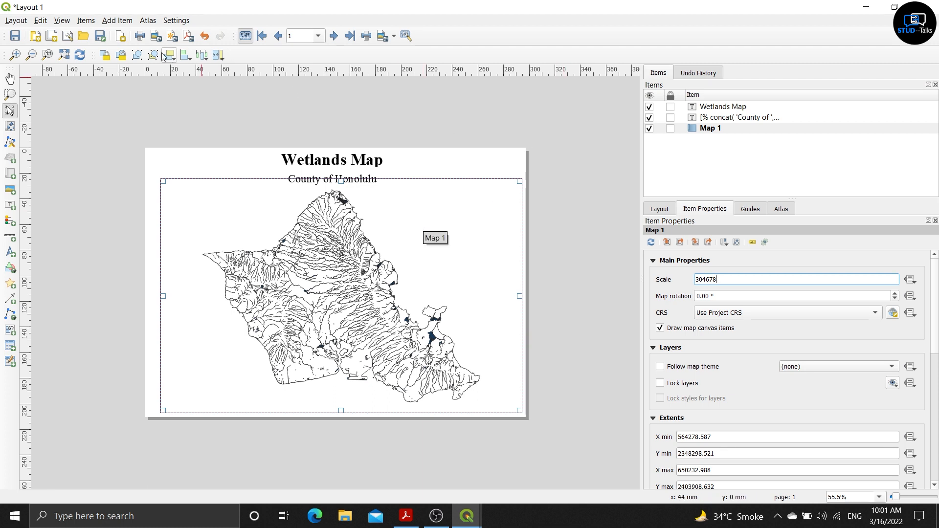
# Add a new label at the lower edge of the page, right of centre below the county map
pyautogui.click(118, 21)
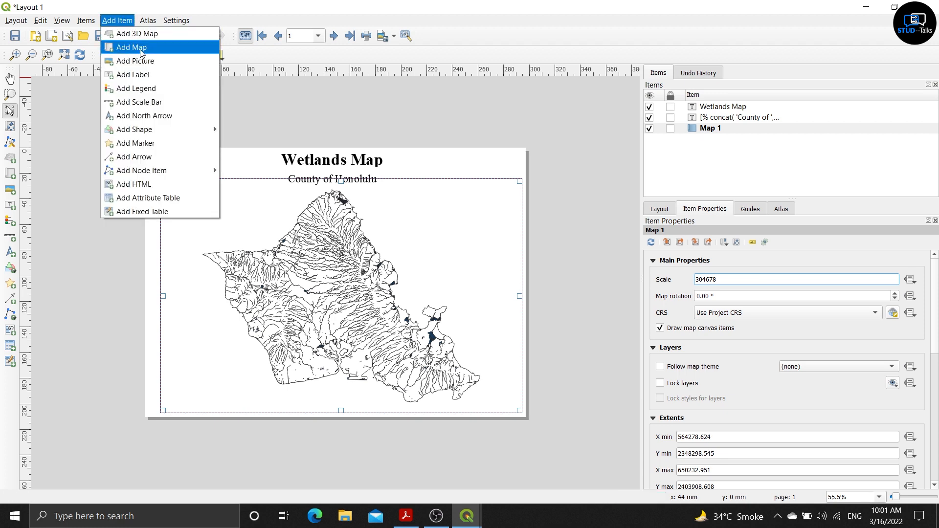
pyautogui.click(143, 72)
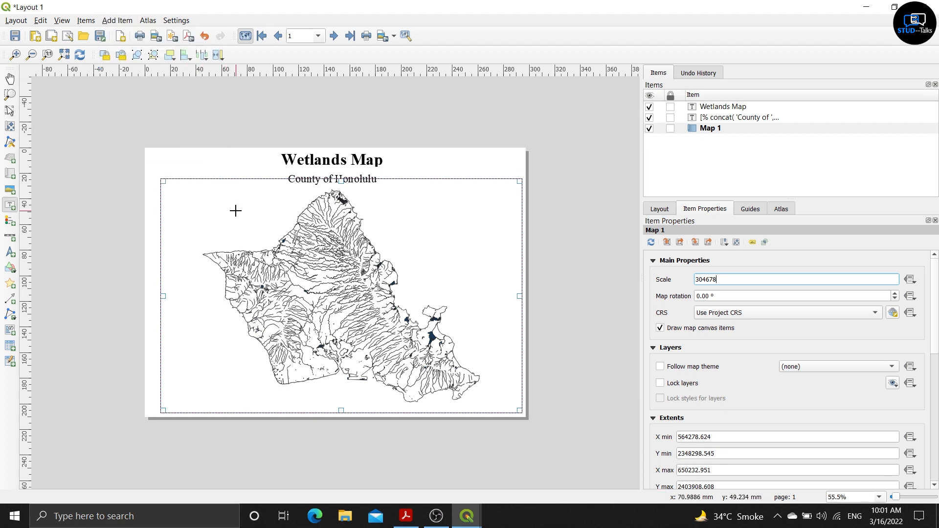
pyautogui.click(397, 410)
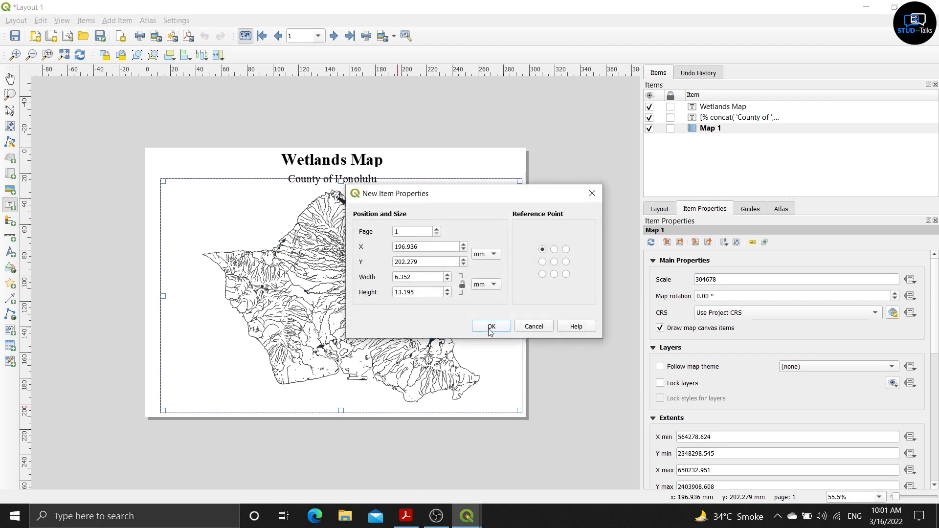
pyautogui.click(489, 323)
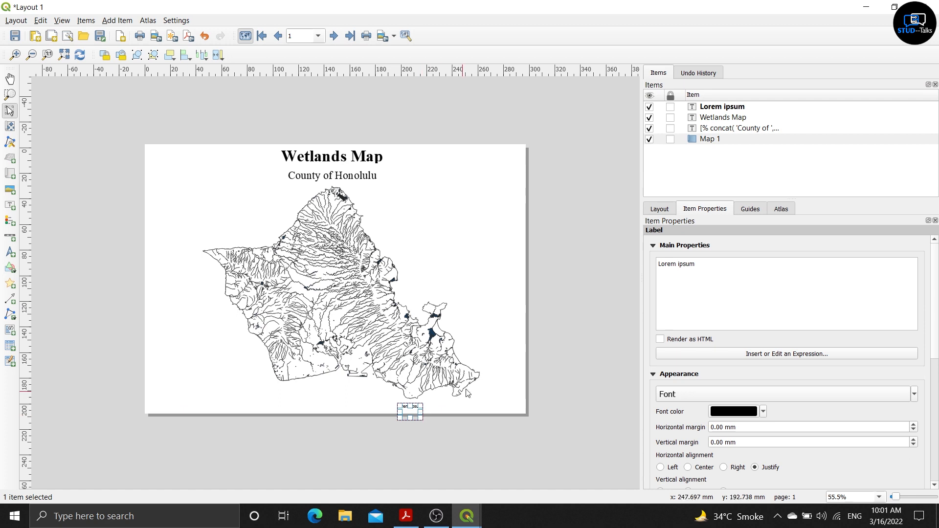
# Start an expression for the new label with the concat function and the text 'Created on: ' as its first string
pyautogui.click(699, 355)
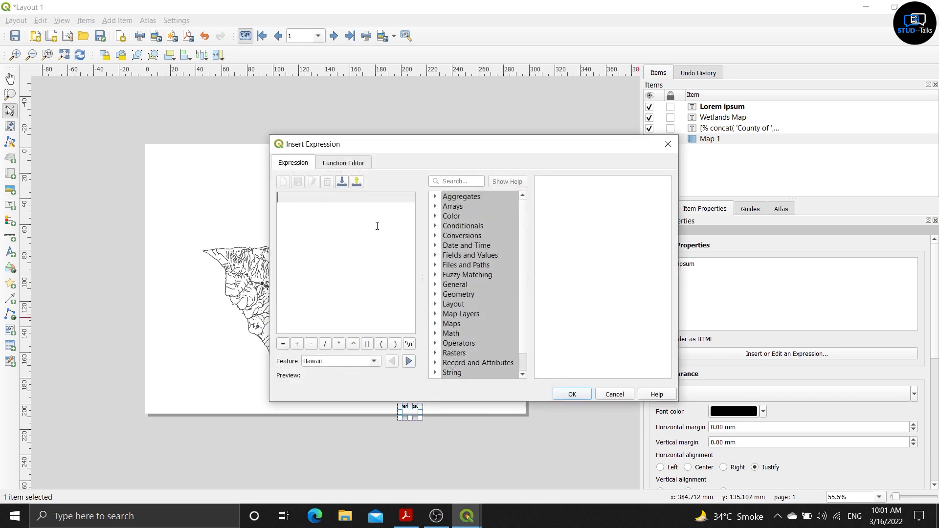
pyautogui.click(459, 182)
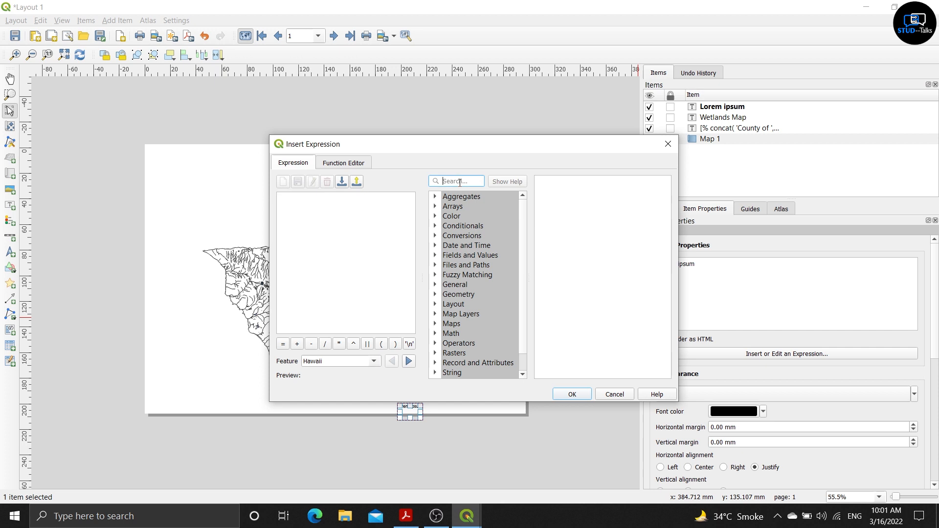
pyautogui.write('co')
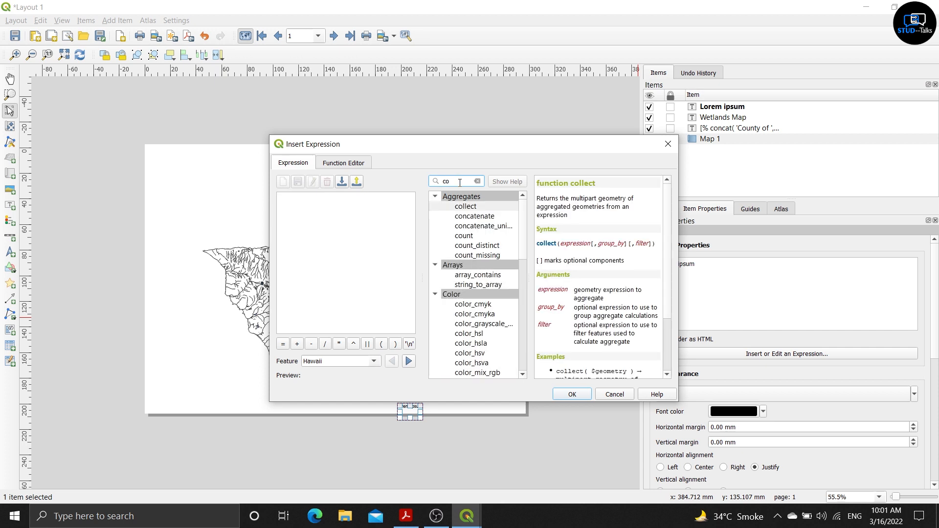
pyautogui.write('nca')
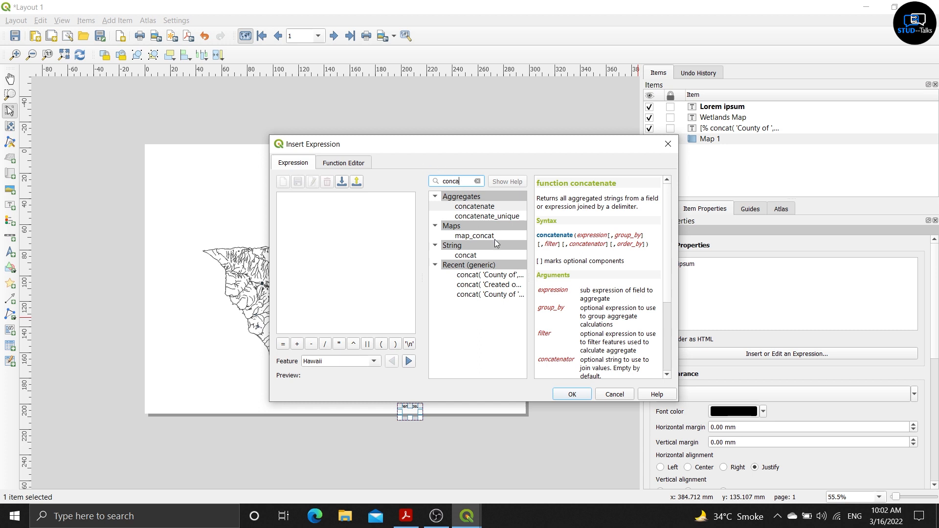
pyautogui.click(495, 255)
pyautogui.doubleClick(495, 255)
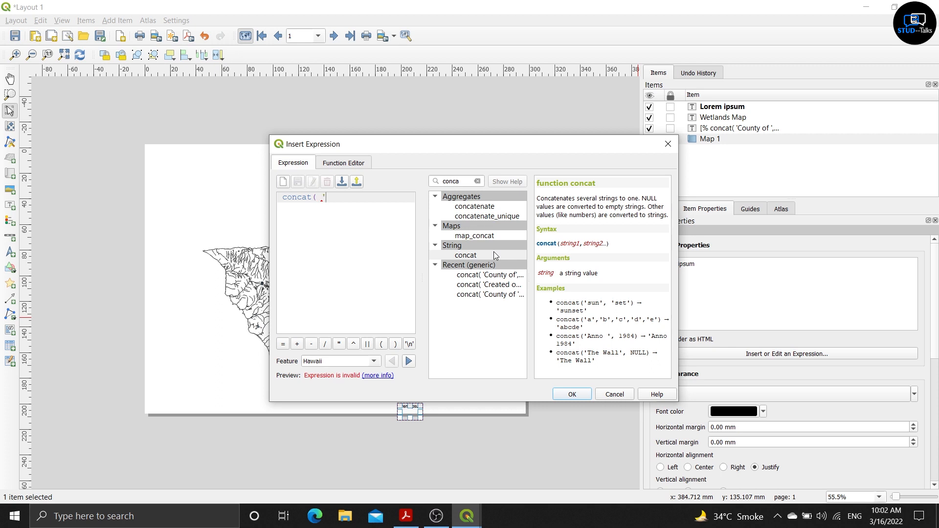
pyautogui.write("'Cre")
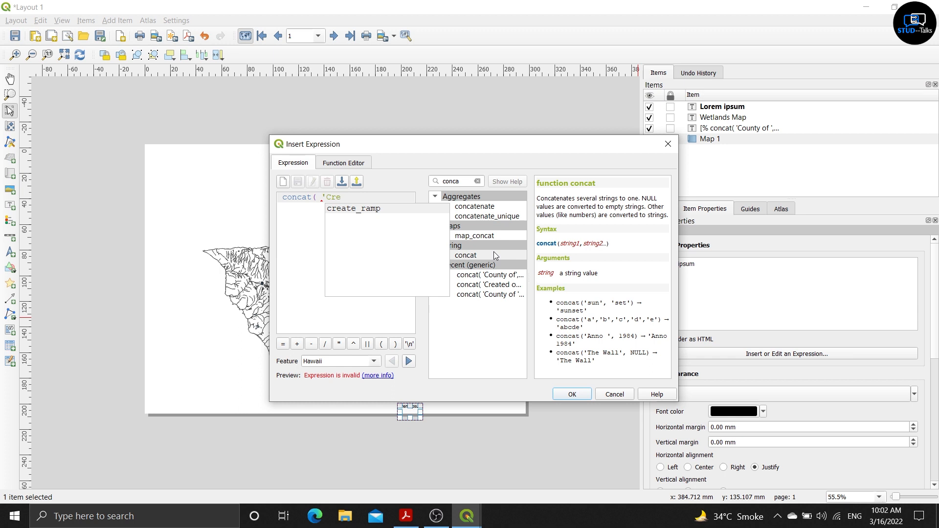
pyautogui.write('ated')
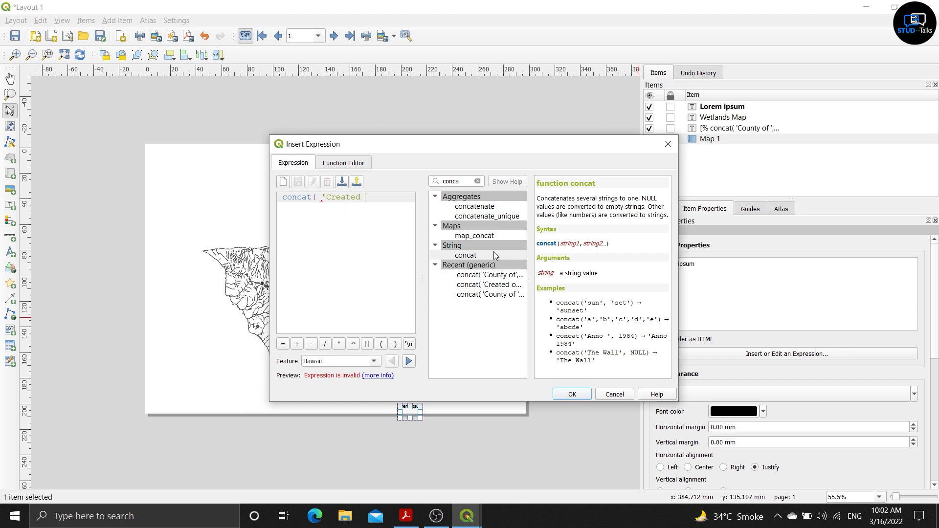
pyautogui.write(' on:')
# Find the to_date function and insert it after the 'Created on: ' string in the label expression
pyautogui.click(477, 181)
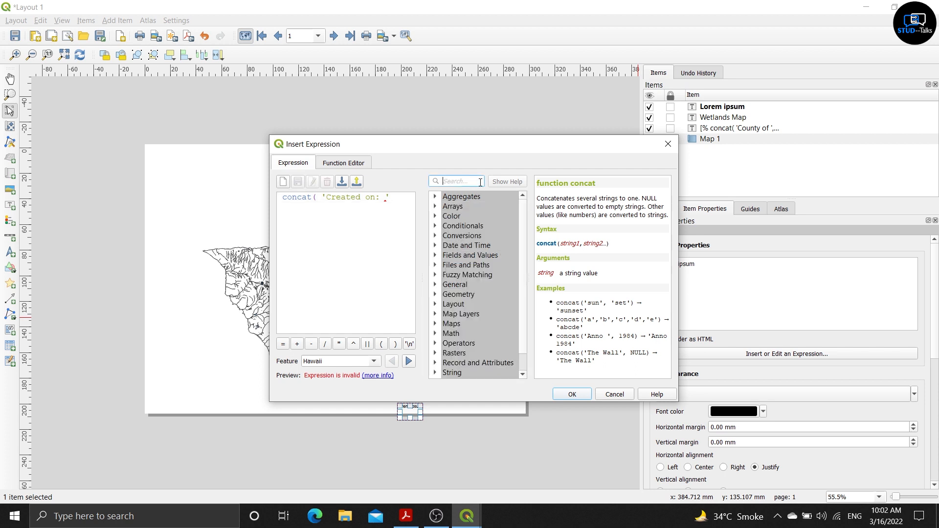
pyautogui.write('tod')
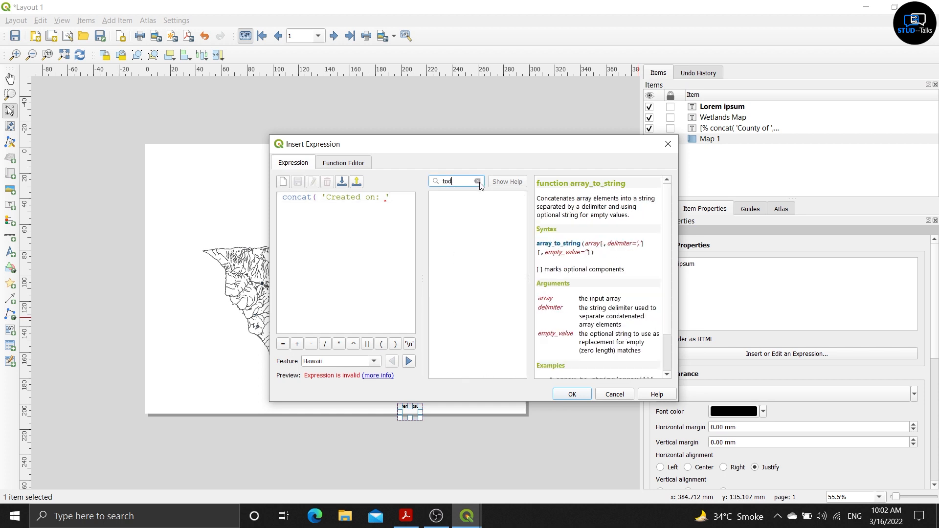
pyautogui.press('BackSpace')
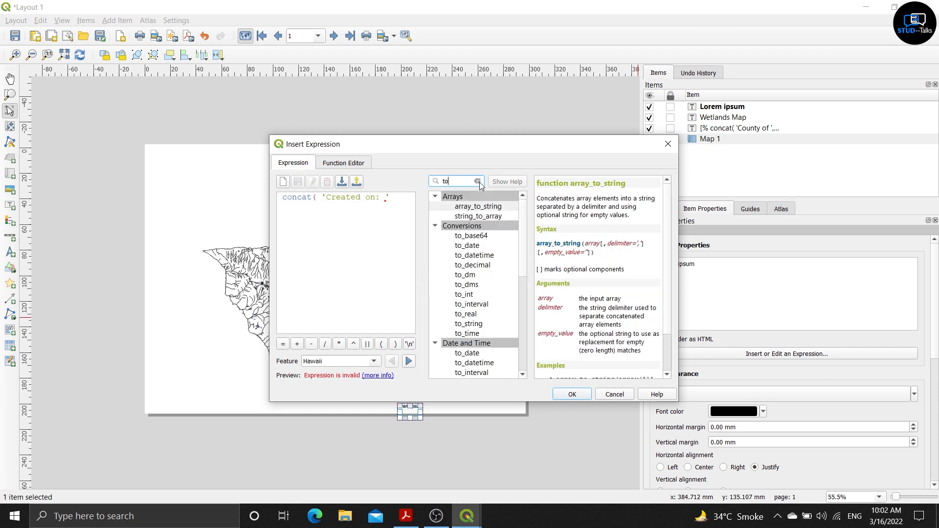
pyautogui.click(479, 246)
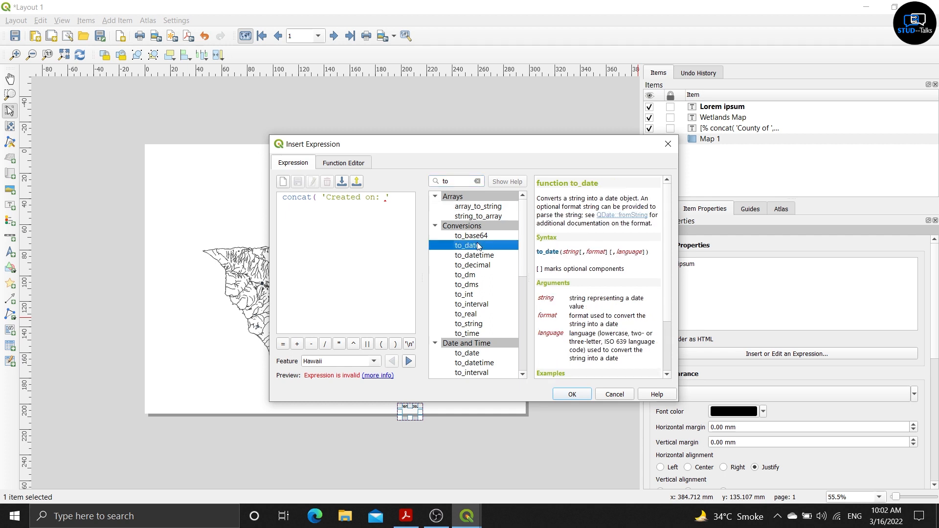
pyautogui.doubleClick(478, 246)
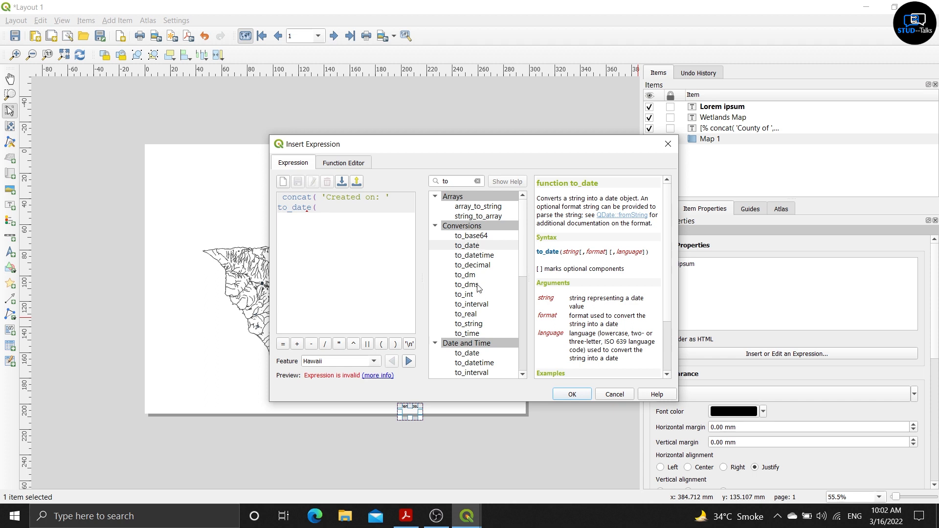
# Complete the expression as concat( 'Created on: ', to_date( now() )) and insert it into the label
pyautogui.click(466, 181)
pyautogui.press('BackSpace')
pyautogui.press('BackSpace')
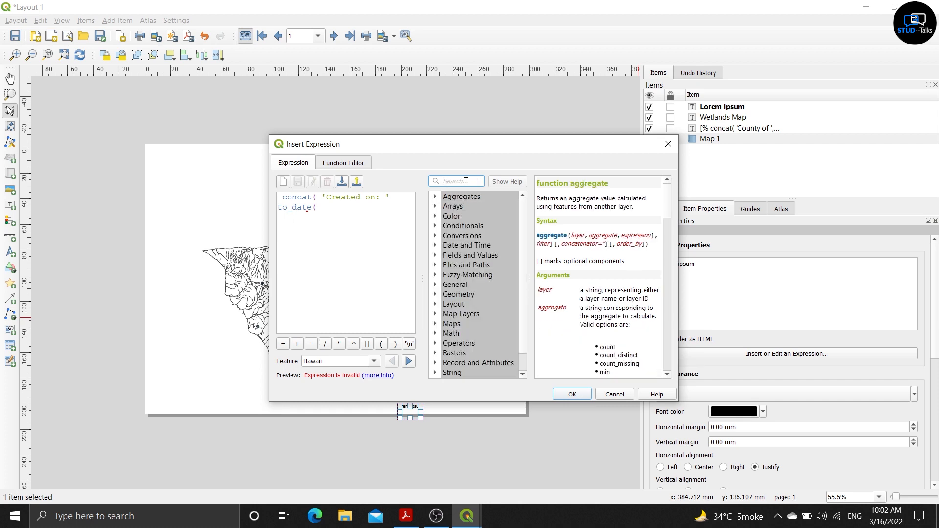
pyautogui.write('no')
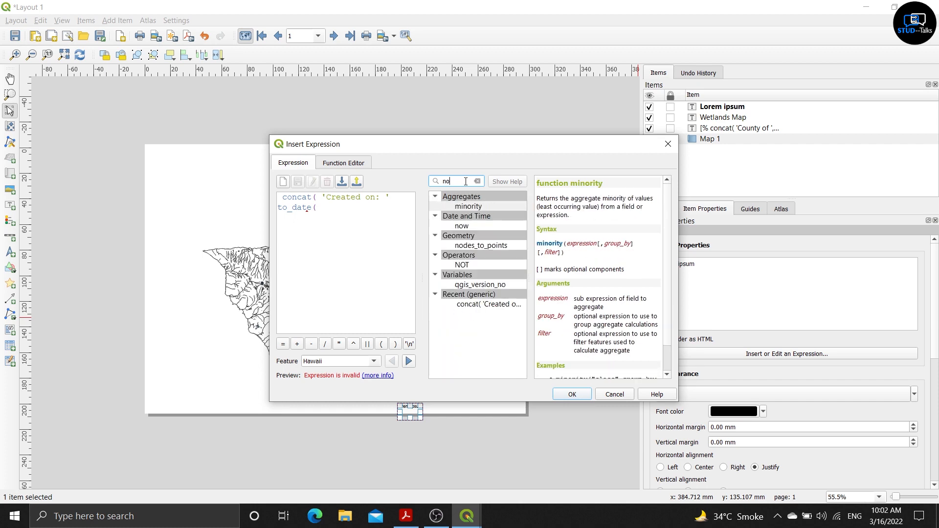
pyautogui.doubleClick(470, 223)
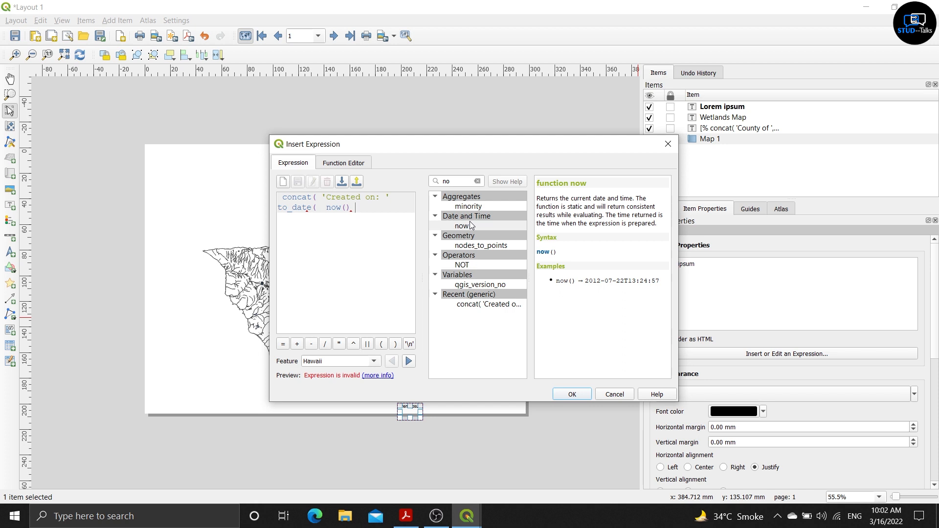
pyautogui.write('))')
pyautogui.click(402, 195)
pyautogui.write(',')
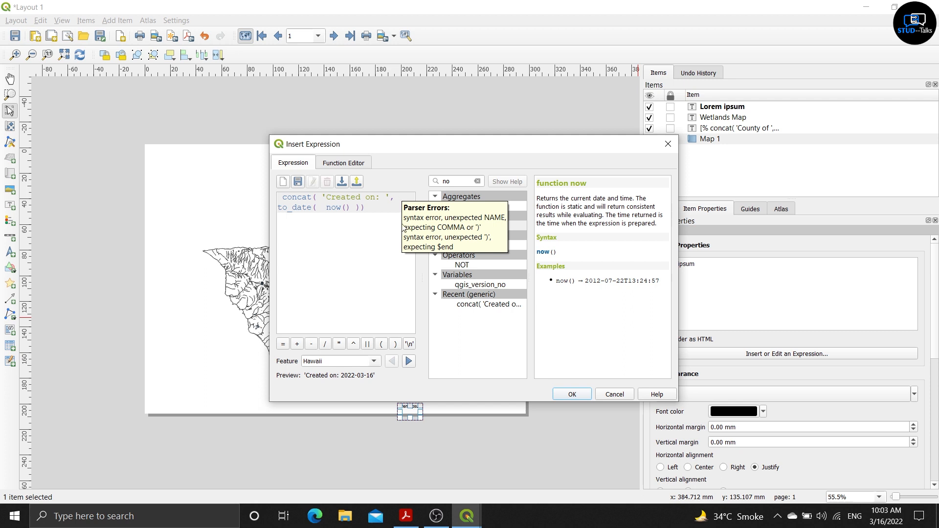
pyautogui.click(387, 209)
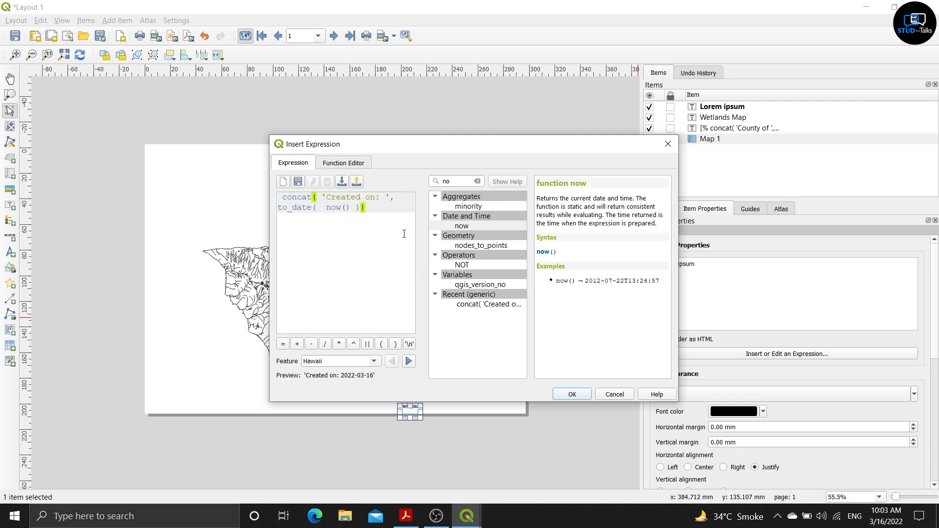
pyautogui.click(571, 397)
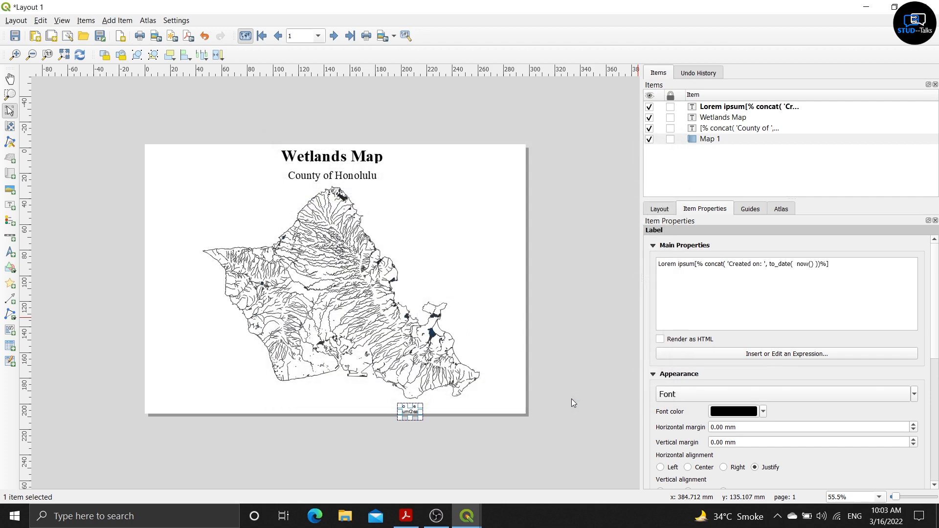
# Delete the "Lorem ipsum" placeholder in front of the date expression in the label text
pyautogui.click(690, 263)
pyautogui.press('BackSpace')
pyautogui.press('BackSpace')
pyautogui.press('BackSpace')
pyautogui.press('BackSpace')
pyautogui.press('BackSpace')
pyautogui.press('BackSpace')
pyautogui.press('BackSpace')
pyautogui.press('BackSpace')
pyautogui.press('BackSpace')
pyautogui.press('BackSpace')
pyautogui.press('BackSpace')
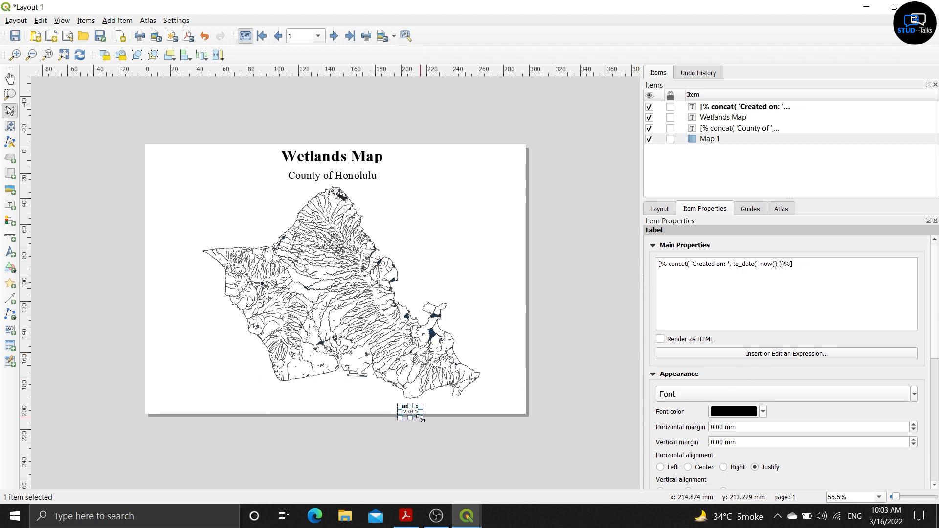
# Widen the date label into a single-line strip and align its text to Center horizontally and Middle vertically
pyautogui.moveTo(420, 417); pyautogui.dragTo(520, 406)
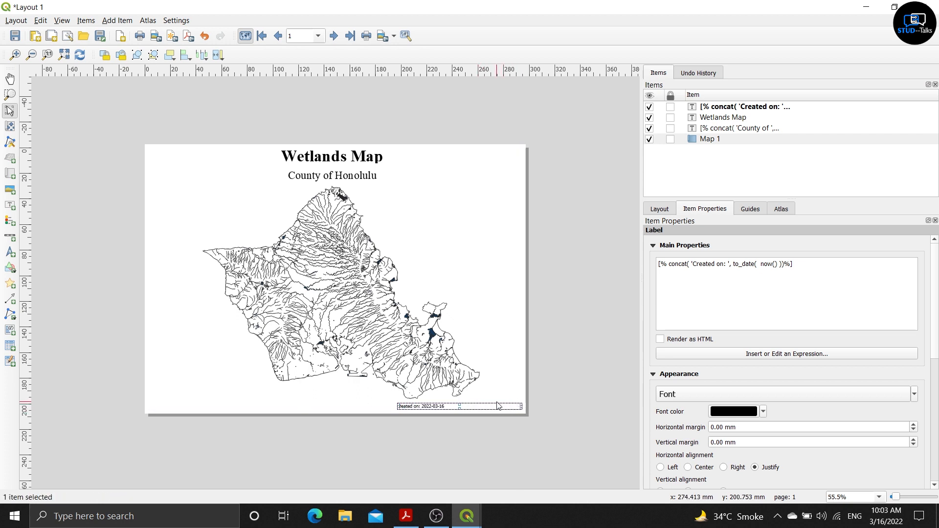
pyautogui.click(695, 468)
pyautogui.scroll(-1, 699, 469)
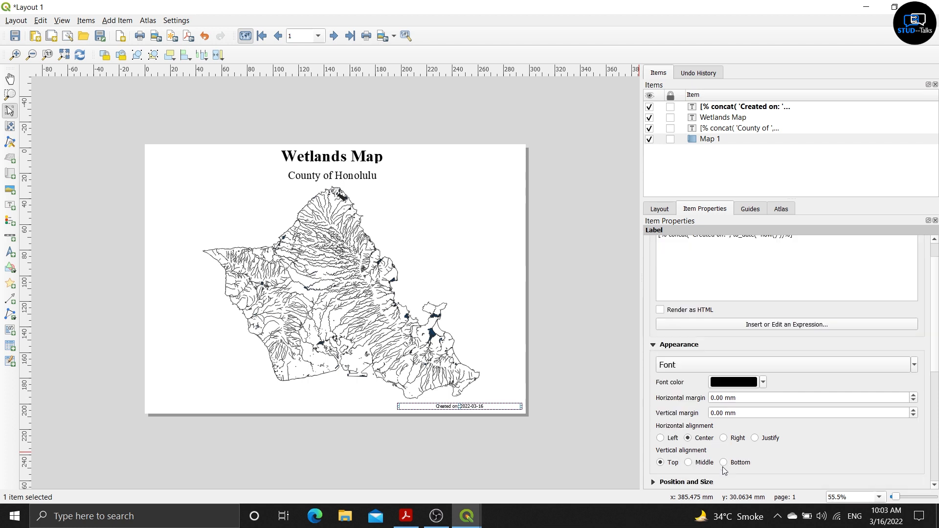
pyautogui.click(689, 463)
# Set the date label's font to Times New Roman, size 18
pyautogui.click(744, 365)
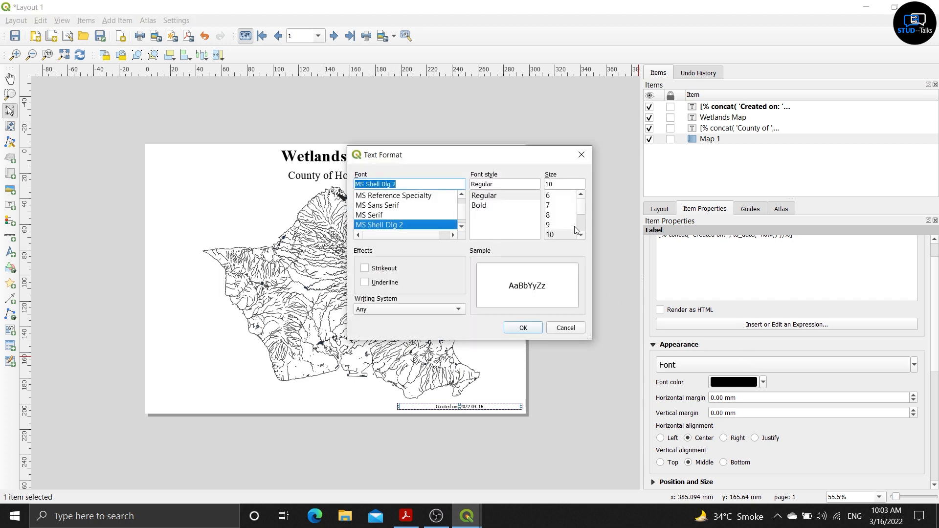
pyautogui.scroll(-2, 565, 218)
pyautogui.click(552, 225)
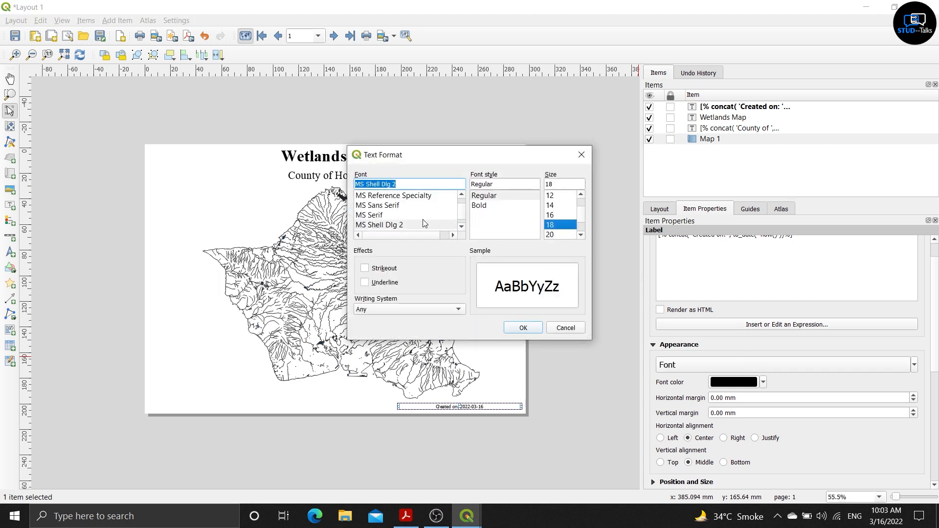
pyautogui.scroll(-4, 423, 205)
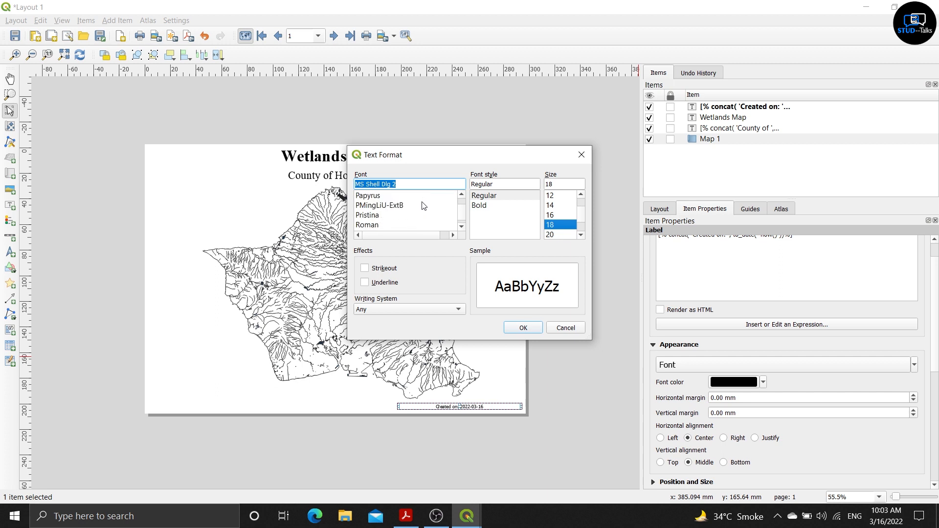
pyautogui.scroll(-8, 423, 206)
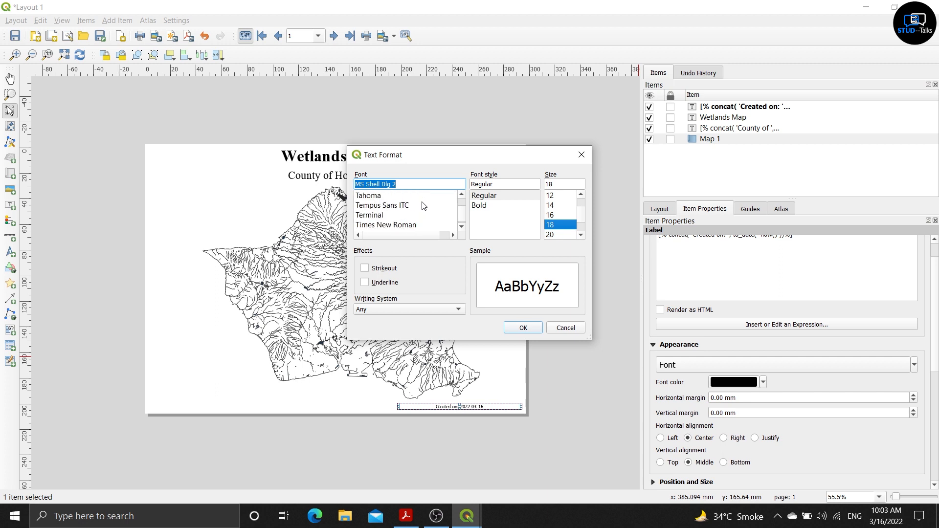
pyautogui.click(402, 225)
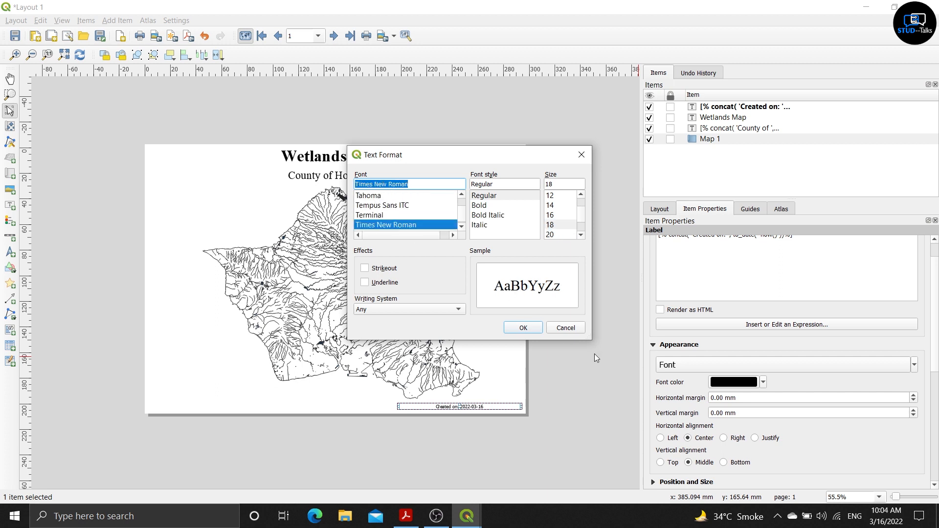
pyautogui.click(522, 328)
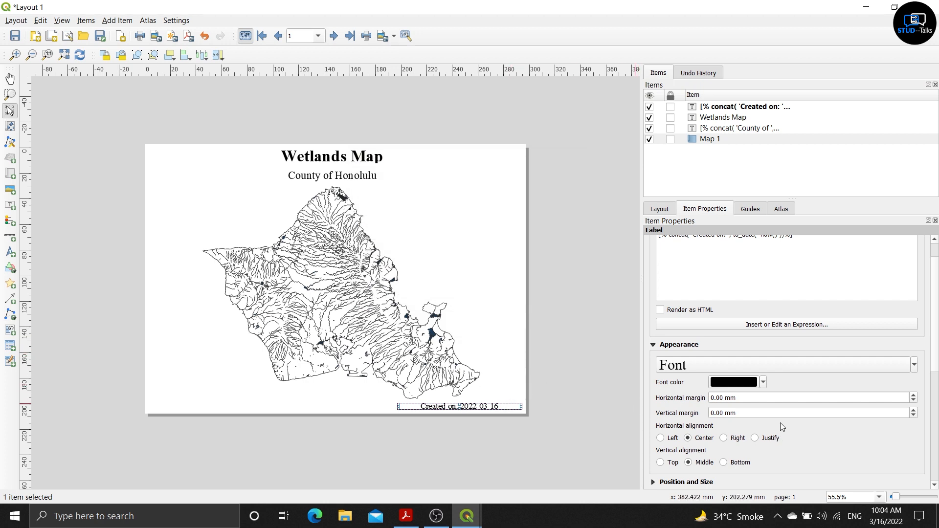
pyautogui.click(564, 280)
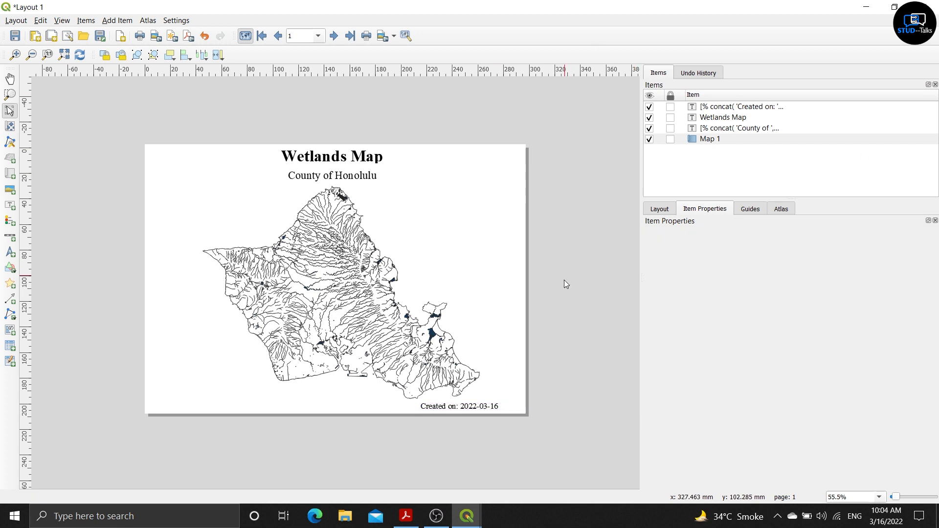
# Narrow the date label and move it into the lower-right corner of the page
pyautogui.click(475, 407)
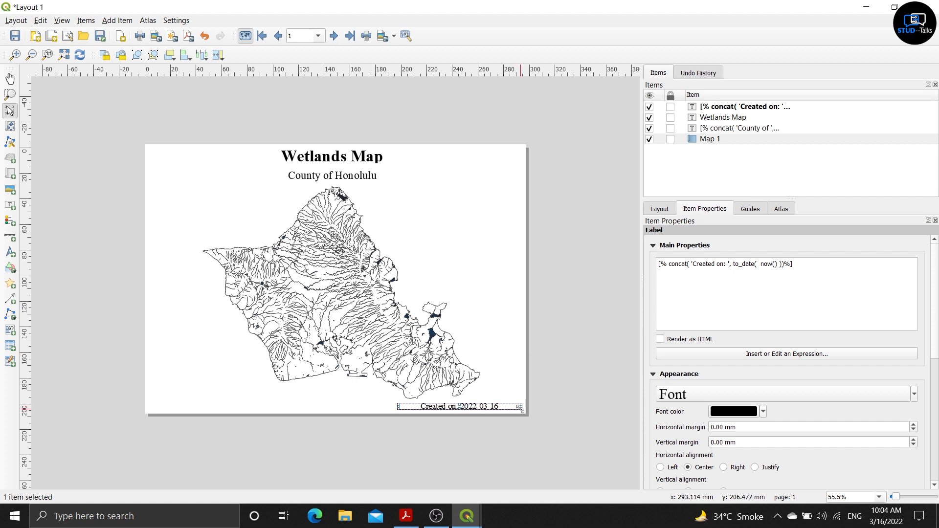
pyautogui.moveTo(518, 409)
pyautogui.mouseDown()
pyautogui.moveTo(493, 413)
pyautogui.moveTo(488, 405)
pyautogui.moveTo(509, 409)
pyautogui.mouseUp()
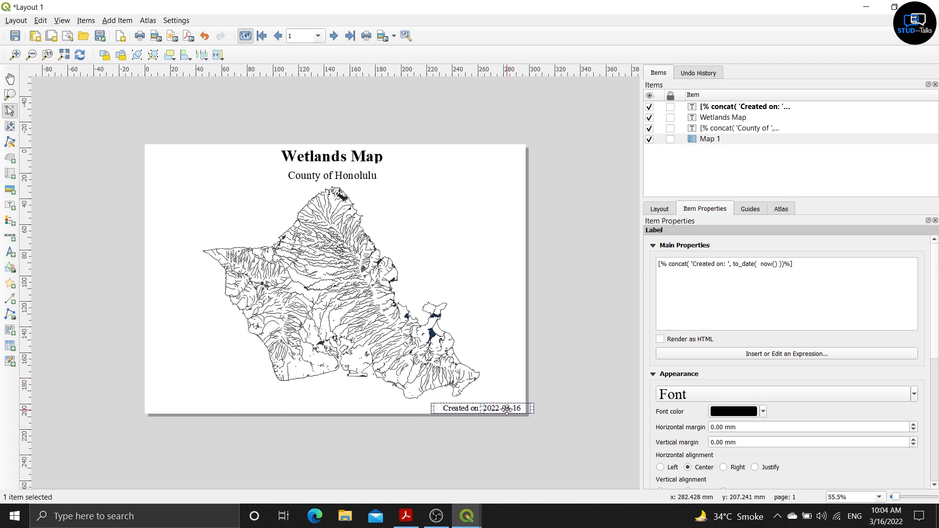
pyautogui.click(568, 385)
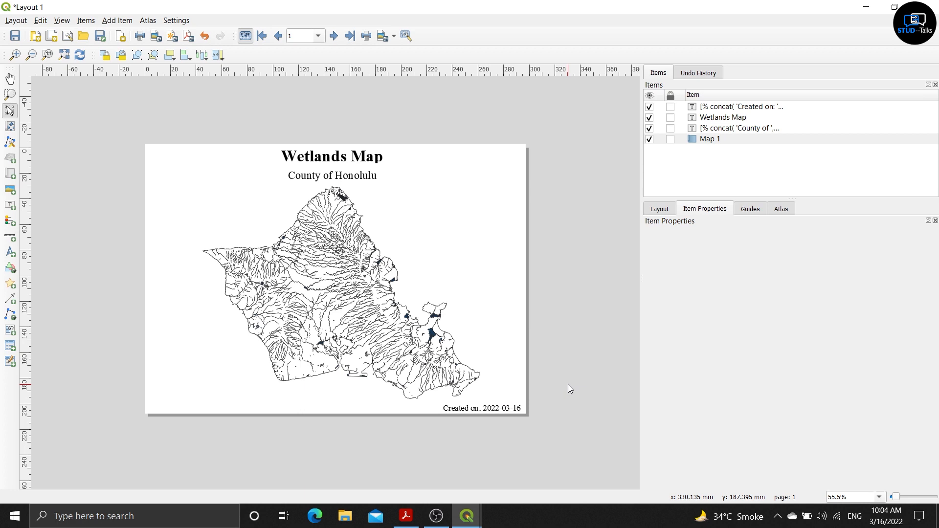
# Add a new label near the page's lower-left corner, at about X 14.5 mm and Y 192.4 mm
pyautogui.click(119, 22)
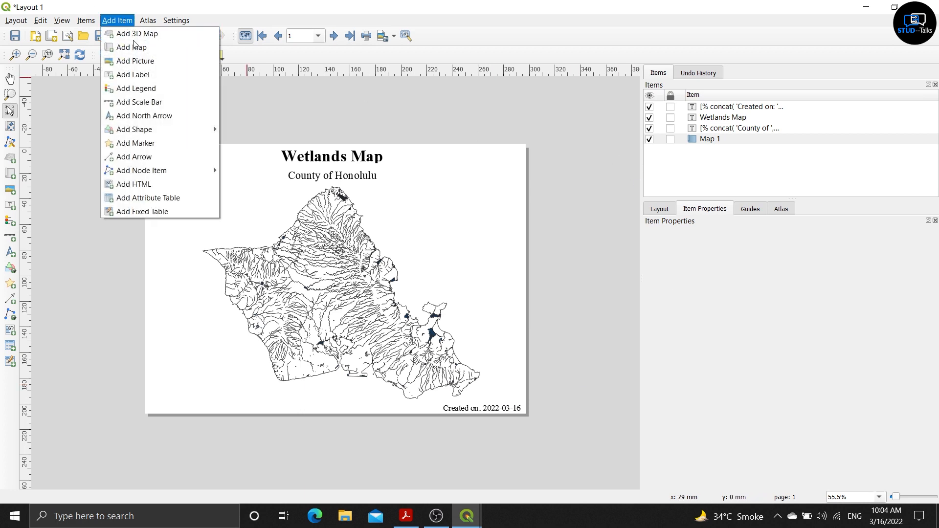
pyautogui.click(159, 76)
pyautogui.click(165, 390)
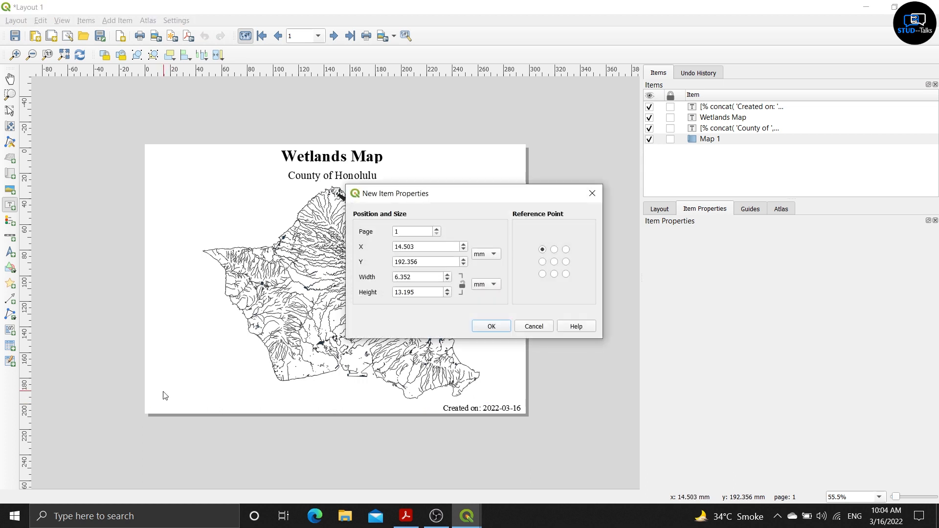
pyautogui.click(489, 326)
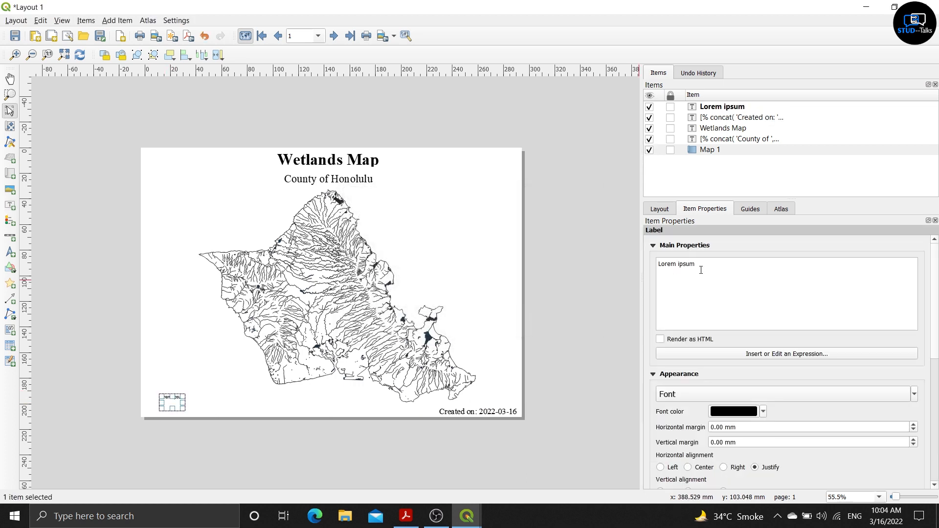
# Replace the new label's placeholder text with "Data Source" and, on a second line, "Office of Planning,State of Hawai"
pyautogui.press('BackSpace')
pyautogui.press('BackSpace')
pyautogui.press('BackSpace')
pyautogui.press('BackSpace')
pyautogui.press('BackSpace')
pyautogui.press('BackSpace')
pyautogui.press('BackSpace')
pyautogui.press('BackSpace')
pyautogui.press('BackSpace')
pyautogui.press('BackSpace')
pyautogui.press('BackSpace')
pyautogui.write('Data Source')
pyautogui.press('Return')
pyautogui.write('Offic')
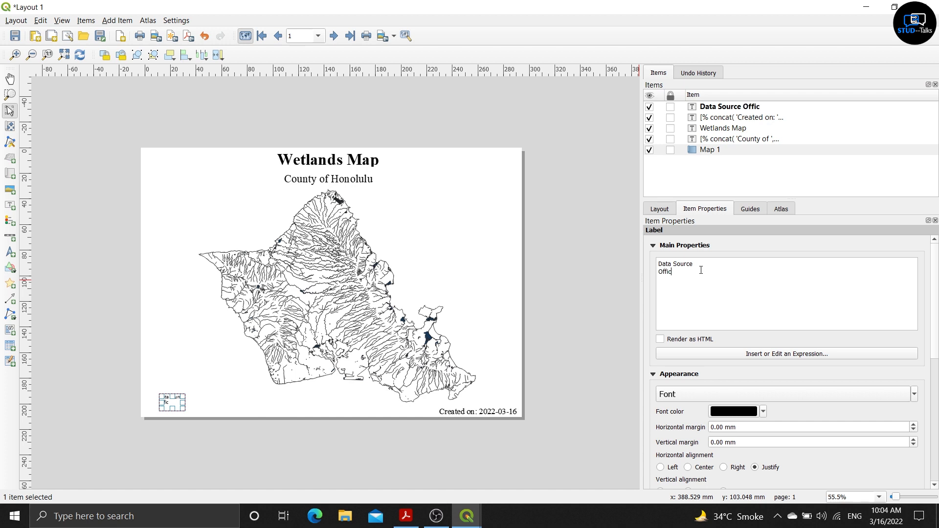
pyautogui.write('e of Planning,State of Hawai')
# Set the data source label's font to Times New Roman, size 20, and enlarge the label so both lines fit in the page's lower-left corner
pyautogui.click(715, 394)
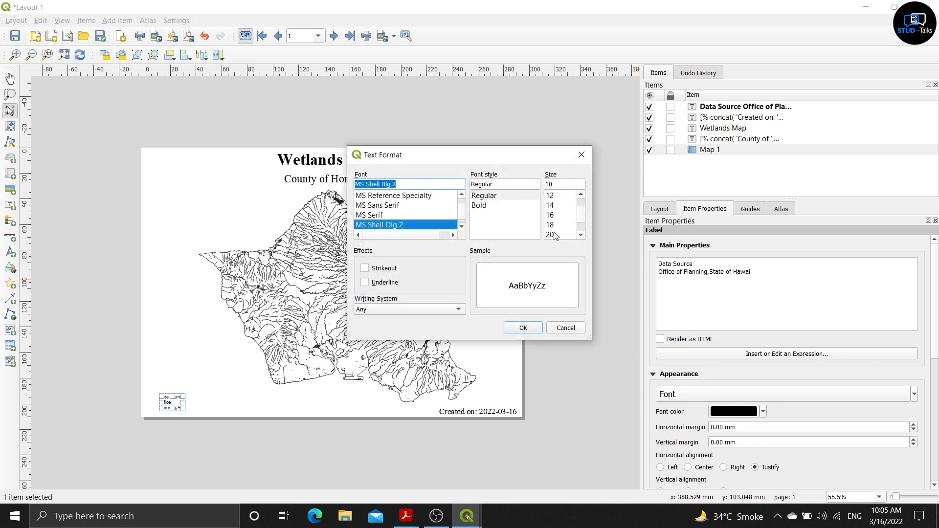
pyautogui.click(553, 235)
pyautogui.scroll(-10, 396, 212)
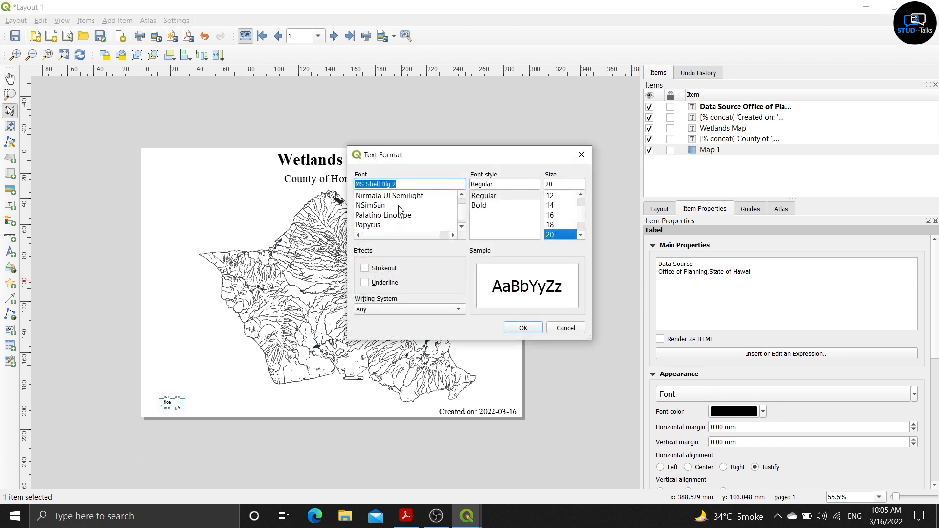
pyautogui.scroll(-4, 399, 209)
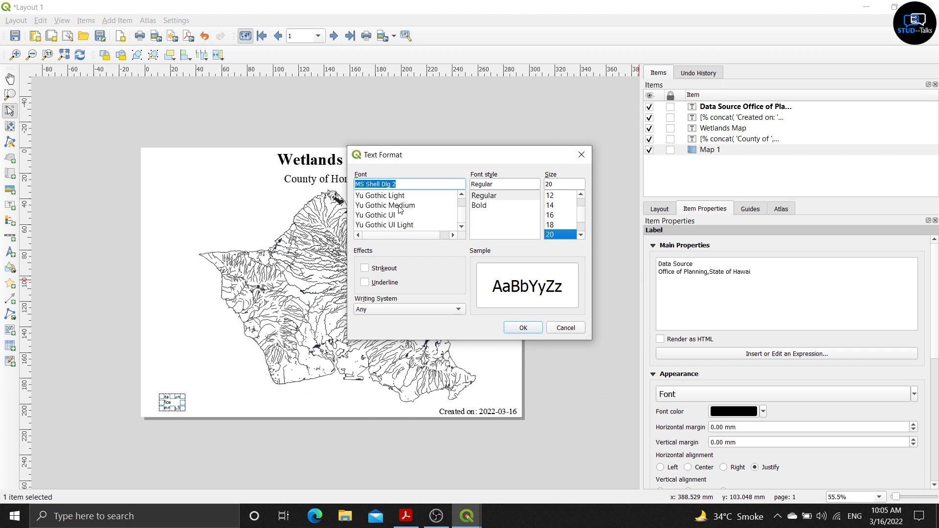
pyautogui.scroll(6, 399, 210)
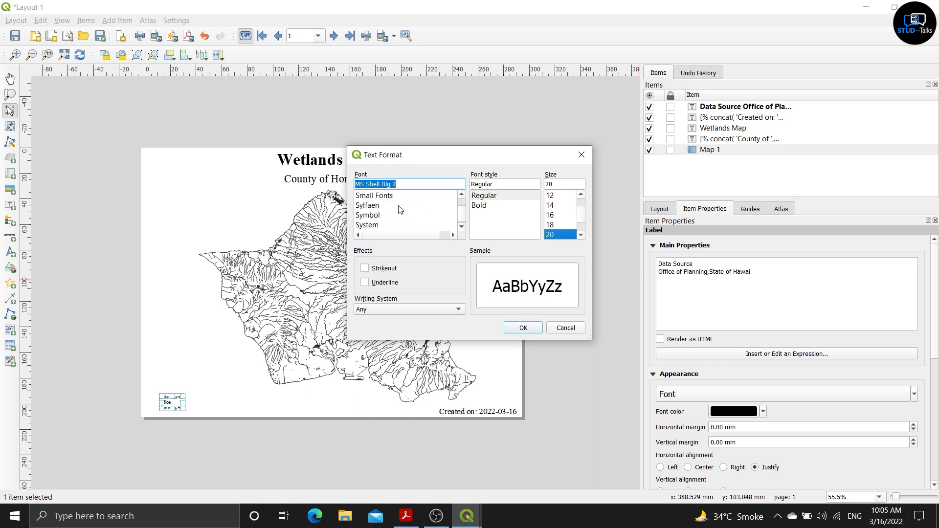
pyautogui.scroll(2, 399, 209)
pyautogui.scroll(-5, 399, 209)
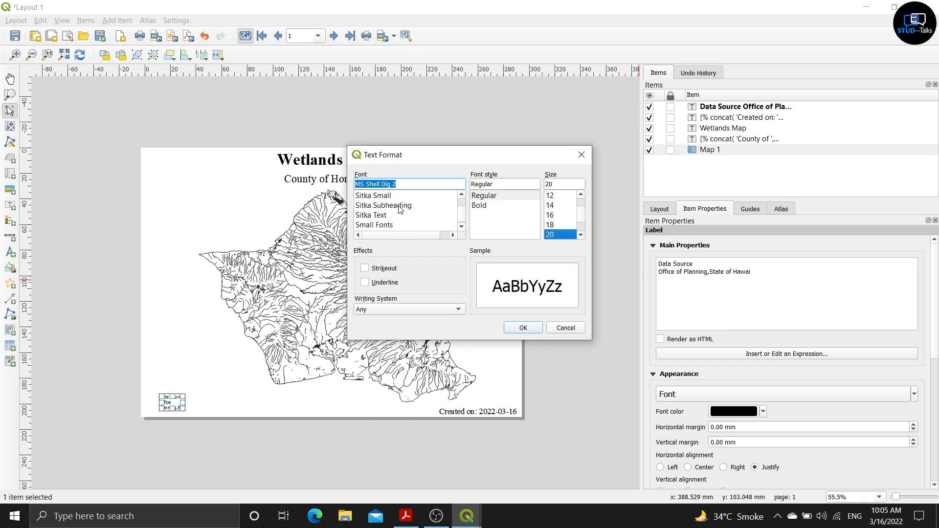
pyautogui.click(401, 207)
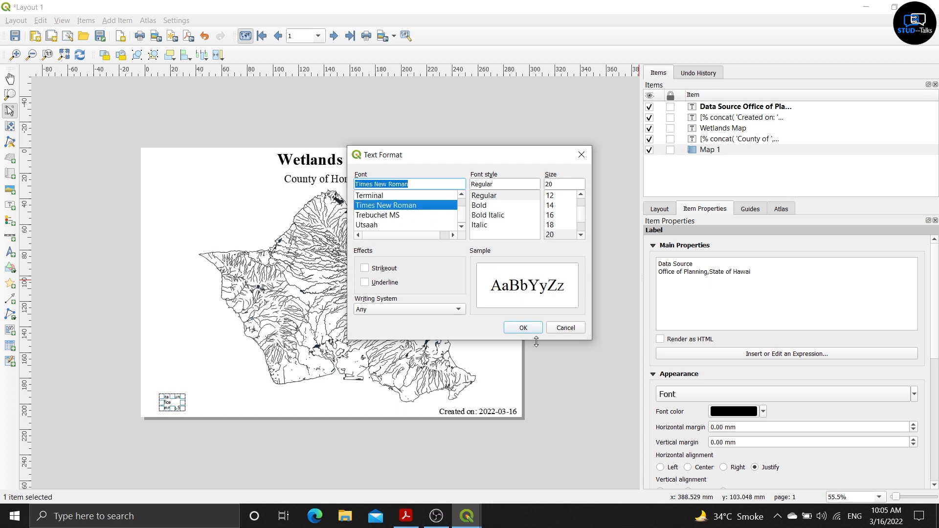
pyautogui.click(524, 332)
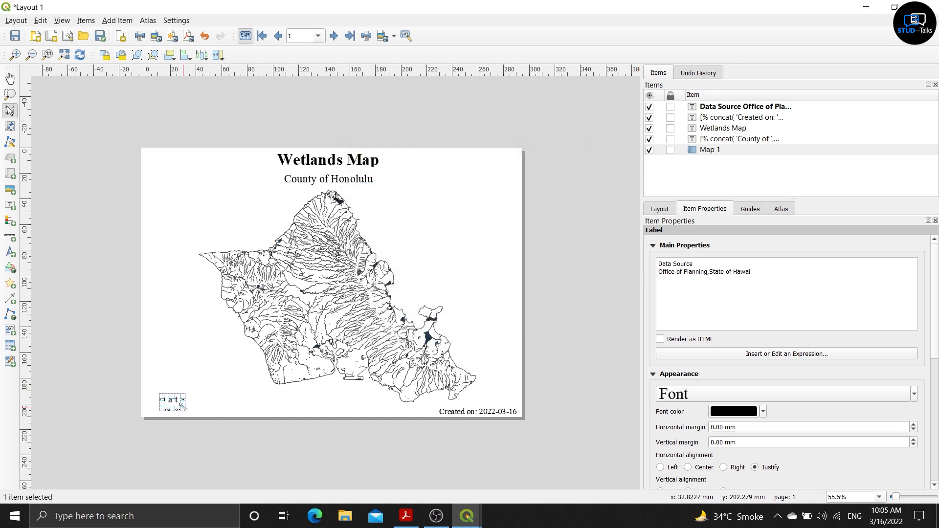
pyautogui.moveTo(182, 408); pyautogui.dragTo(251, 407)
pyautogui.click(575, 338)
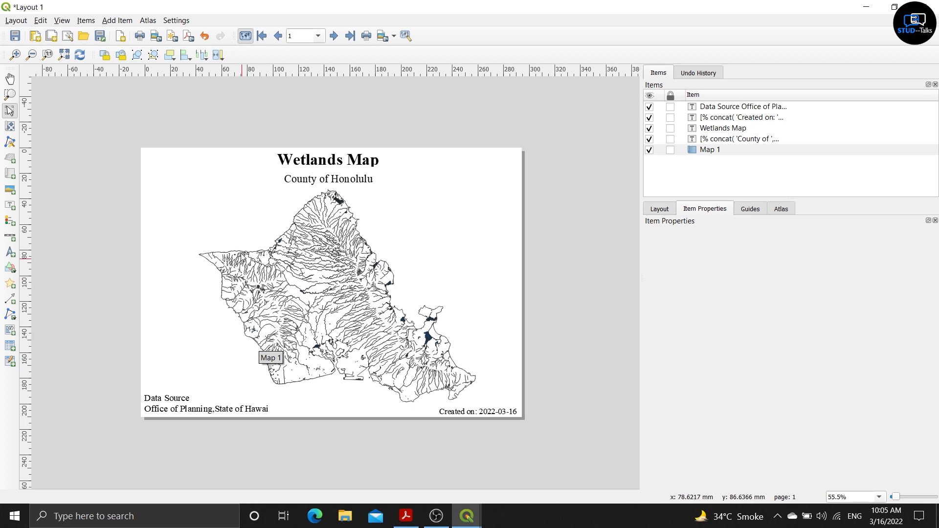
# Preview the atlas page of each county in turn, checking map, subtitle and labels, and return to the first feature
pyautogui.click(146, 20)
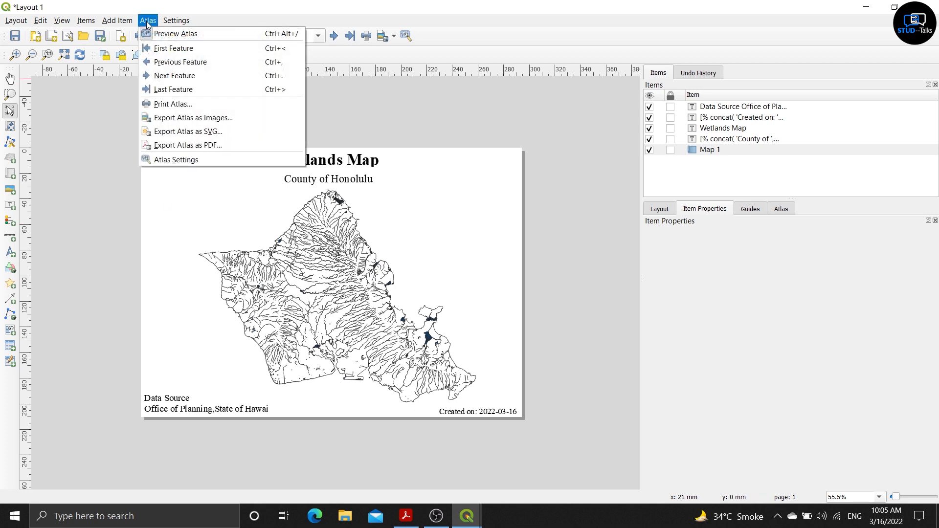
pyautogui.click(193, 76)
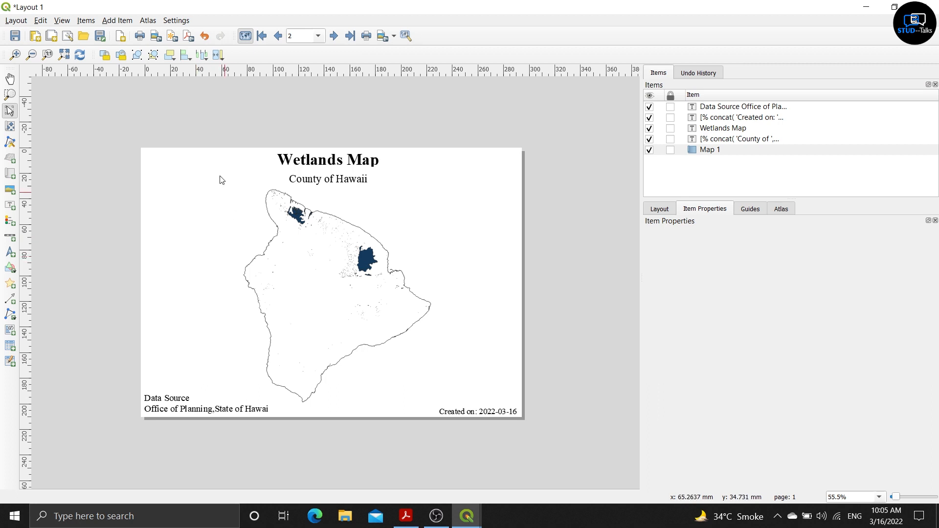
pyautogui.click(148, 20)
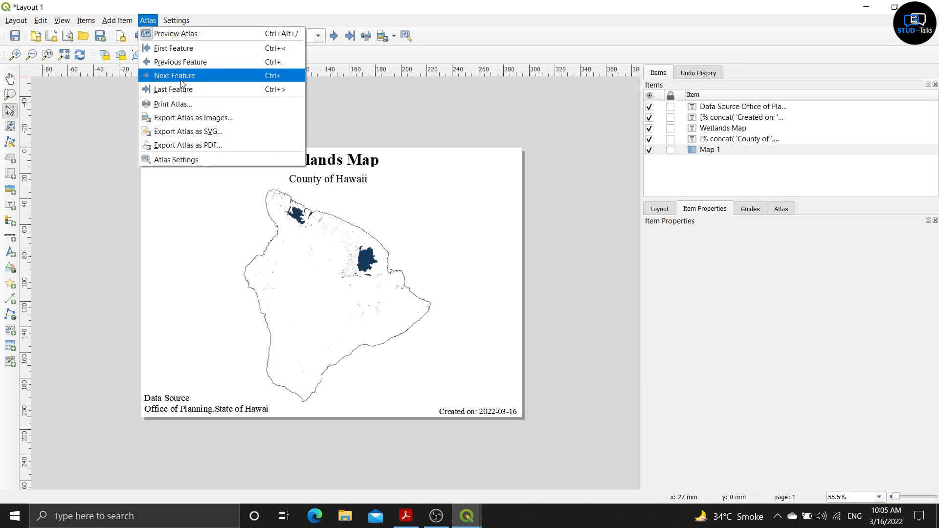
pyautogui.click(181, 75)
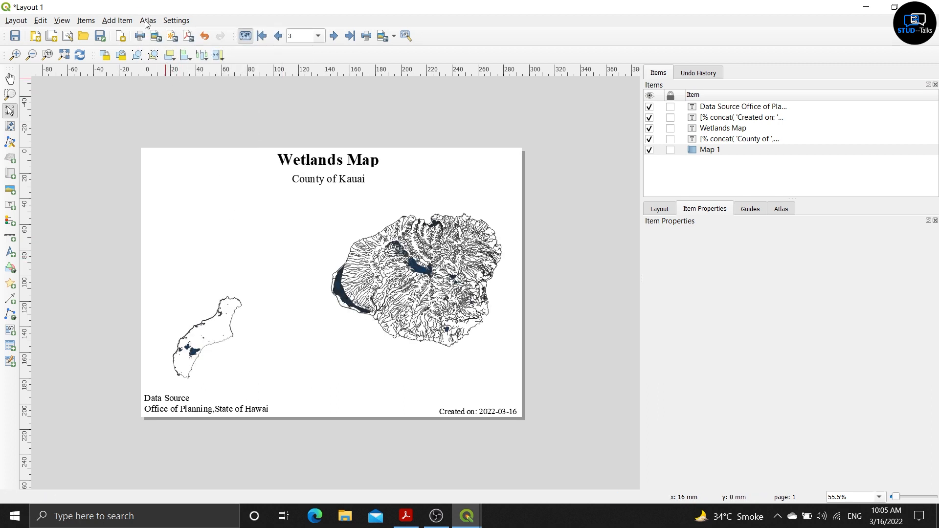
pyautogui.click(147, 20)
pyautogui.click(165, 76)
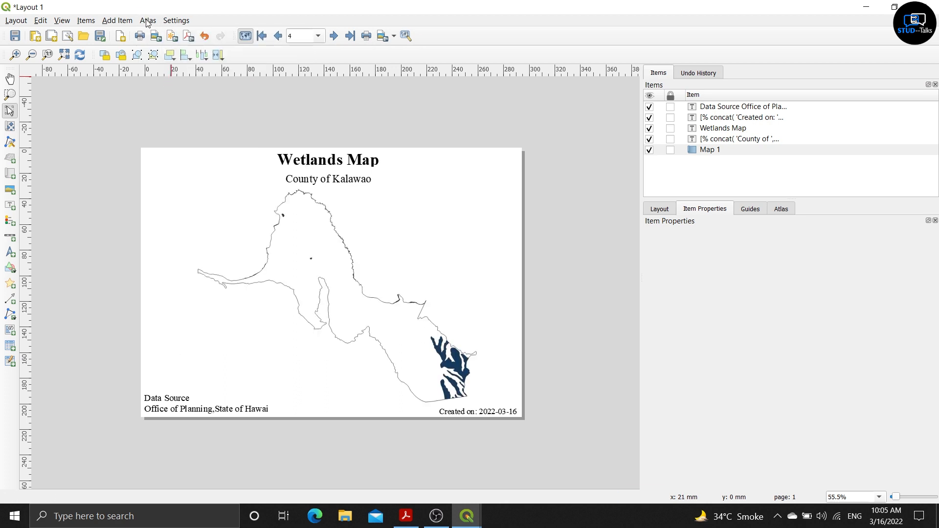
pyautogui.click(147, 20)
pyautogui.click(166, 76)
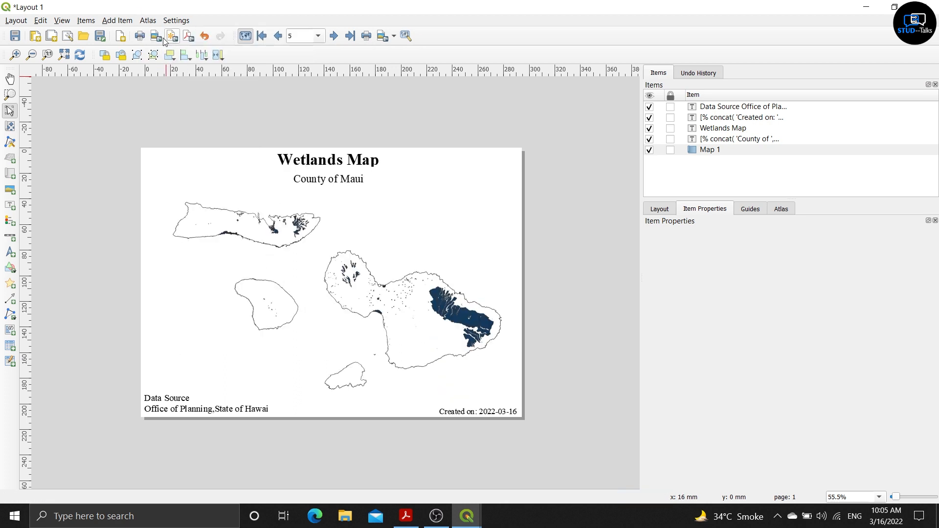
pyautogui.click(146, 20)
pyautogui.click(169, 75)
pyautogui.click(147, 21)
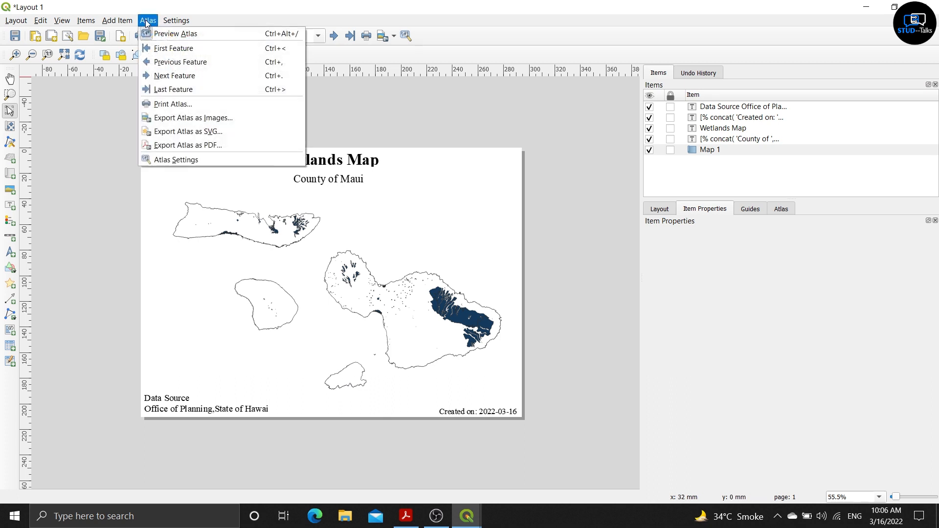
pyautogui.click(171, 48)
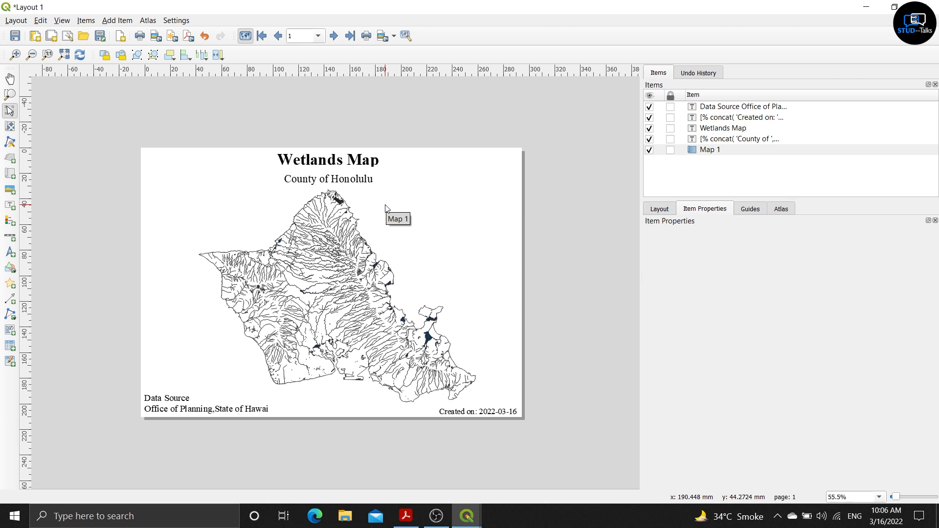
# Export the atlas as images at 300 dpi into a new folder named Hawaii inside Practical_09\DATA\C
pyautogui.click(148, 20)
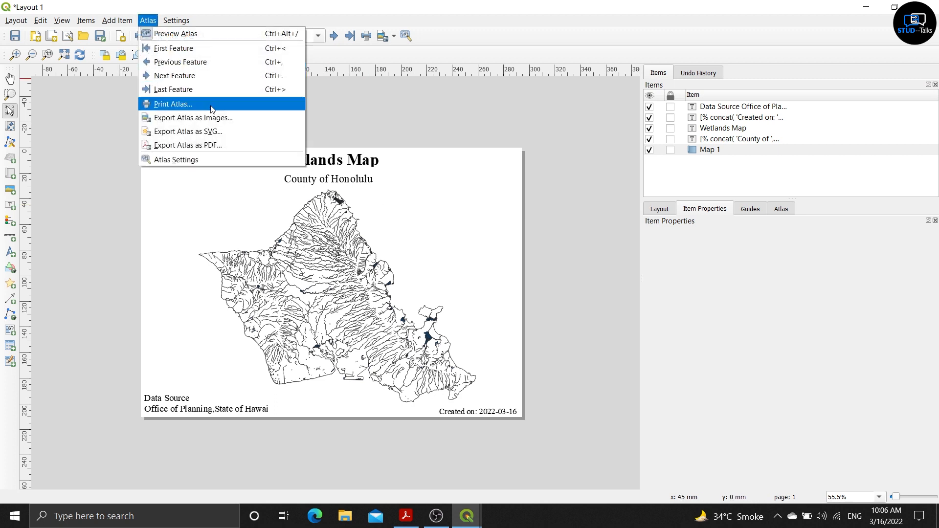
pyautogui.click(253, 123)
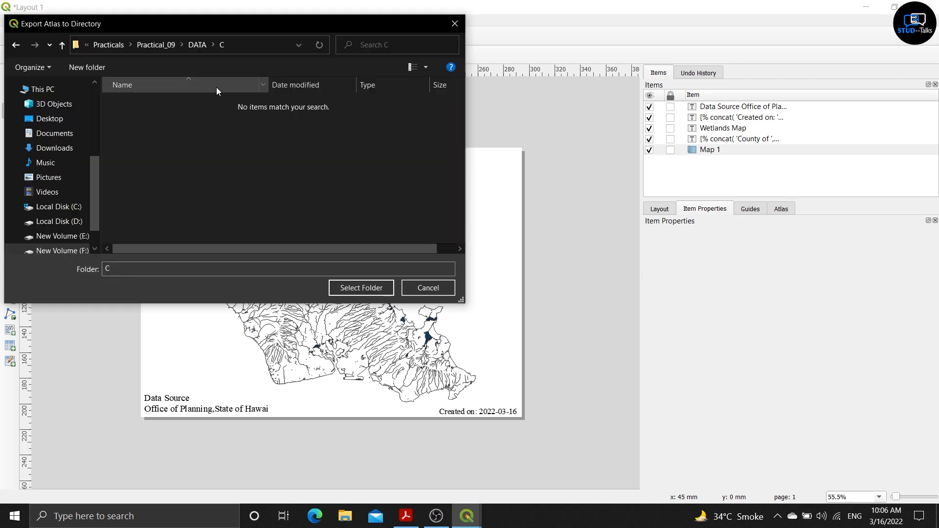
pyautogui.click(75, 65)
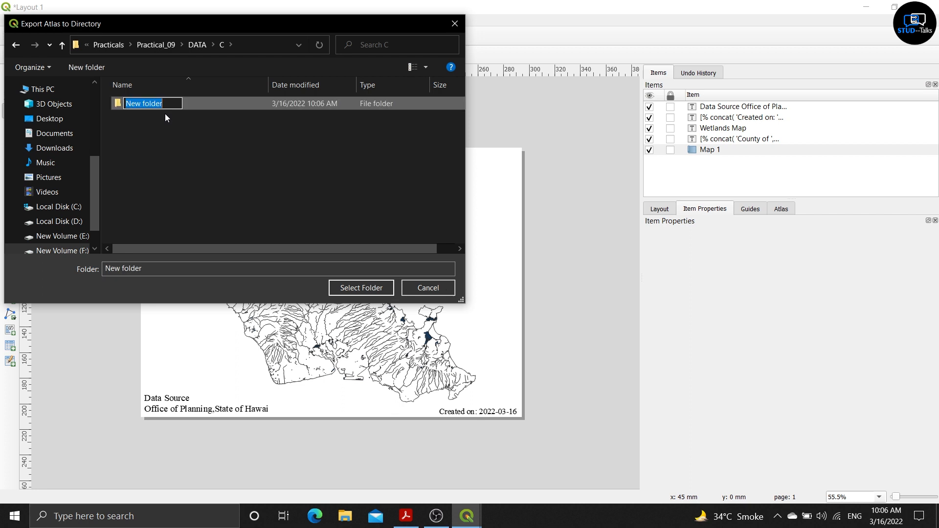
pyautogui.write('Hawaii')
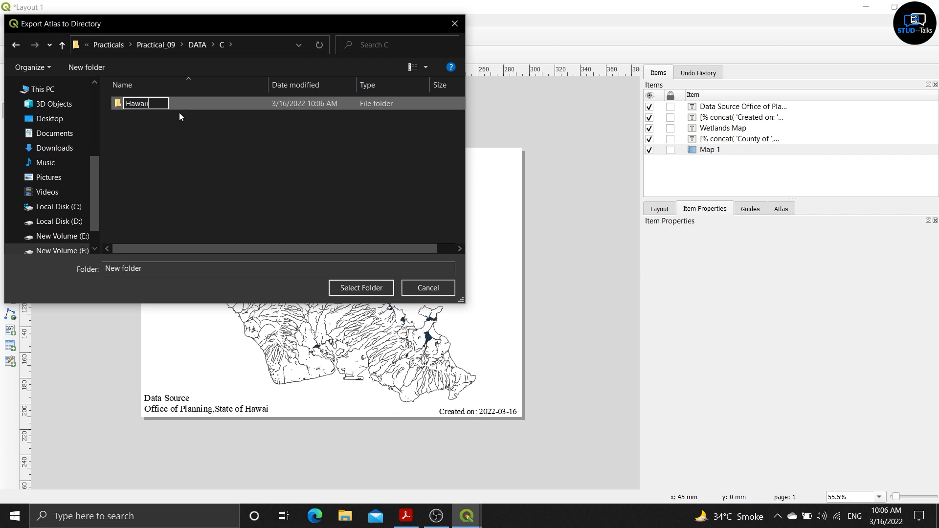
pyautogui.click(193, 110)
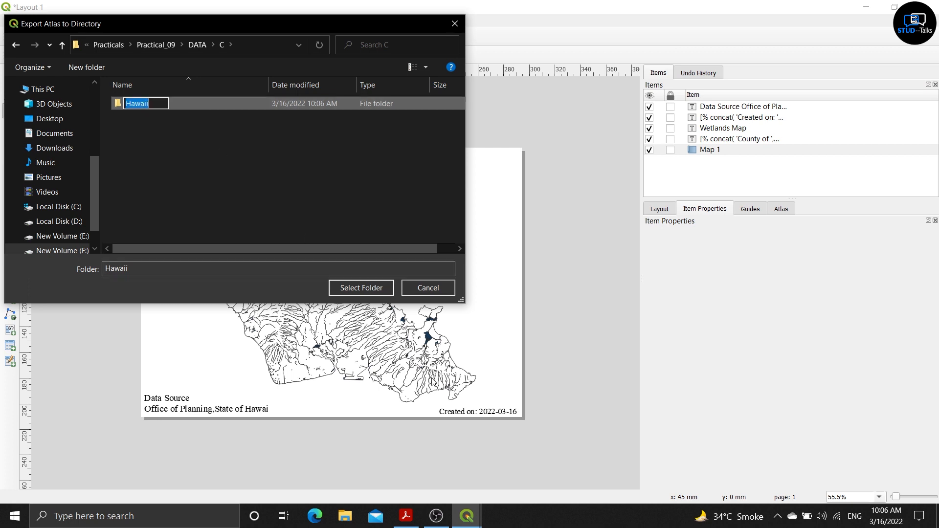
pyautogui.click(356, 292)
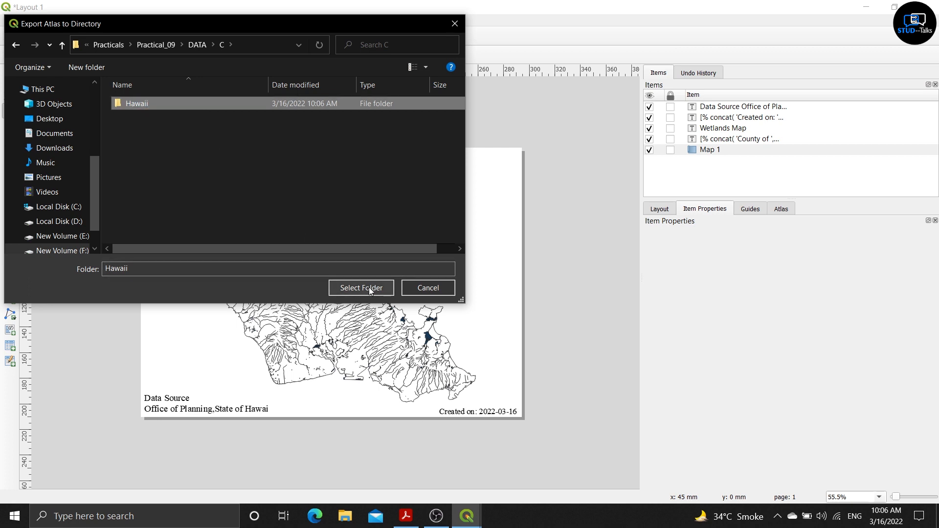
pyautogui.click(347, 286)
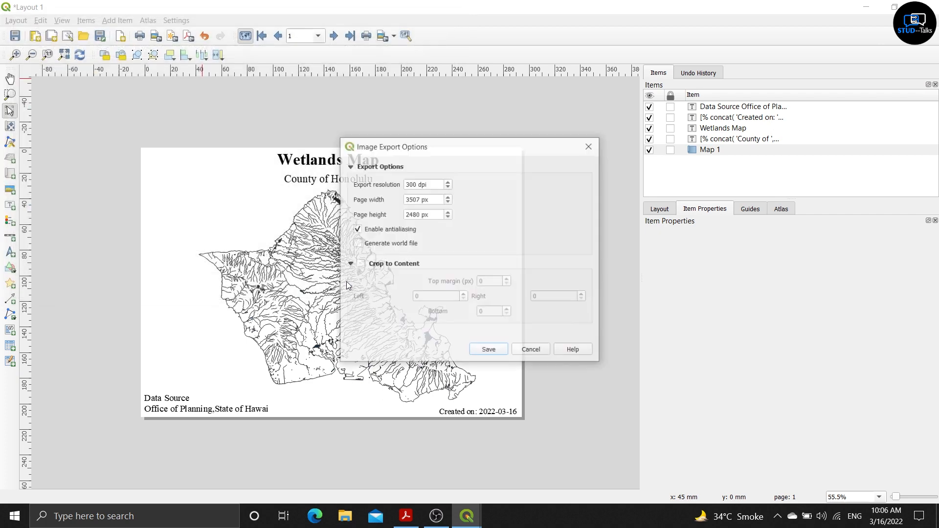
pyautogui.click(489, 350)
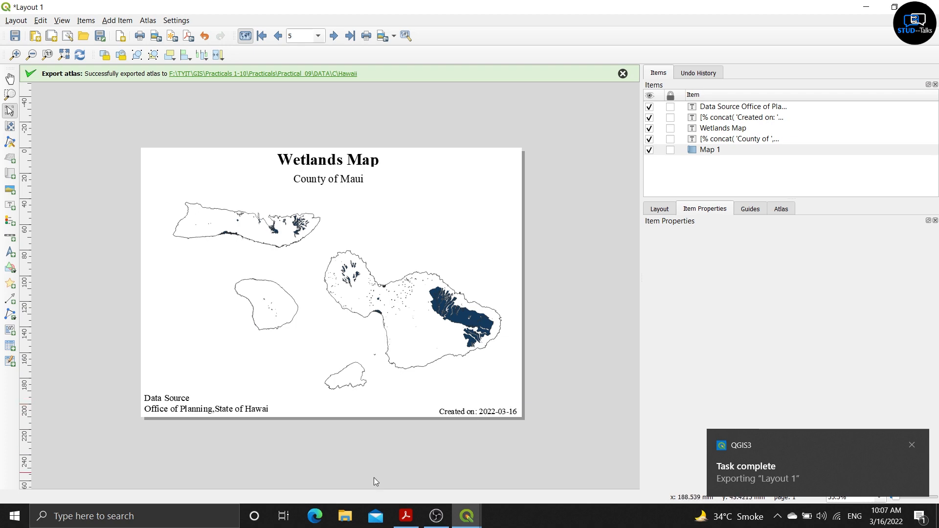
# Switch to File Explorer and open the export folder F:\TYIT\GIS\Practicals 1-10\Practicals\Practical_09\DATA\C\Hawaii
pyautogui.click(348, 523)
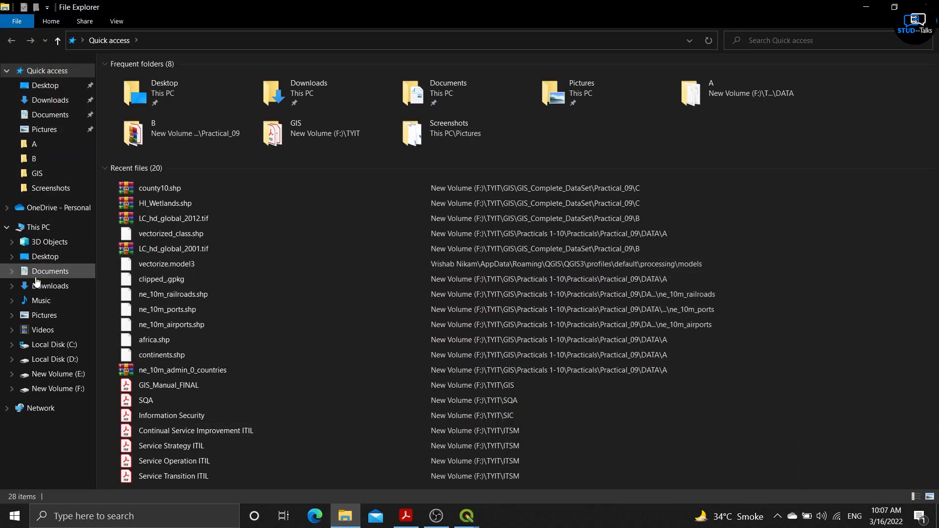
pyautogui.click(77, 388)
pyautogui.doubleClick(160, 199)
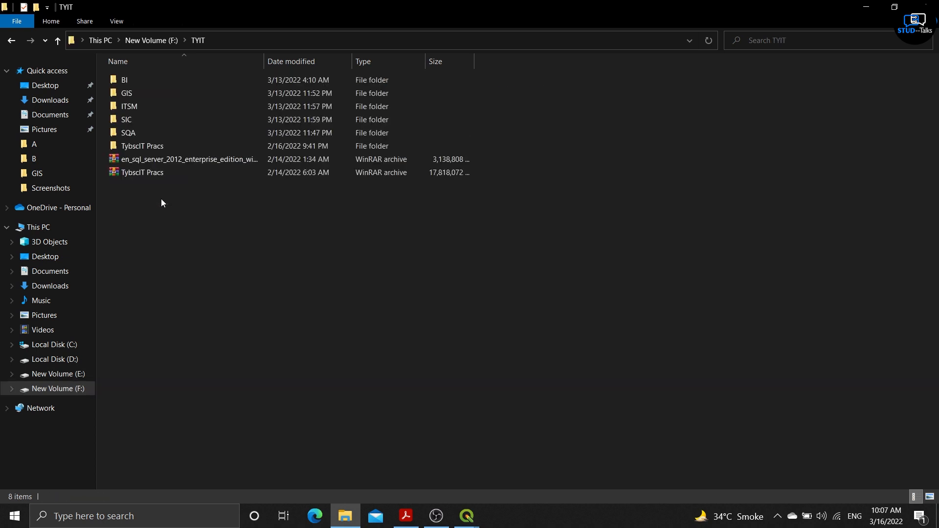
pyautogui.doubleClick(187, 97)
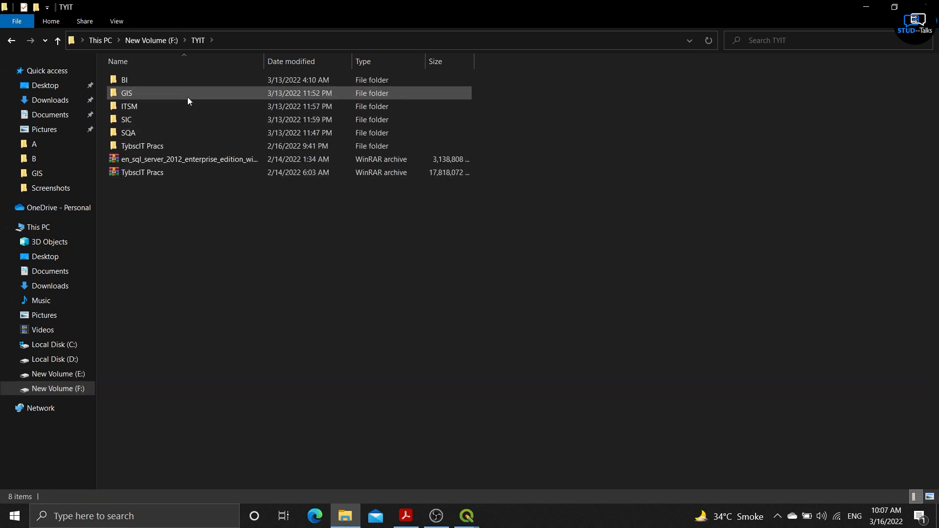
pyautogui.doubleClick(200, 106)
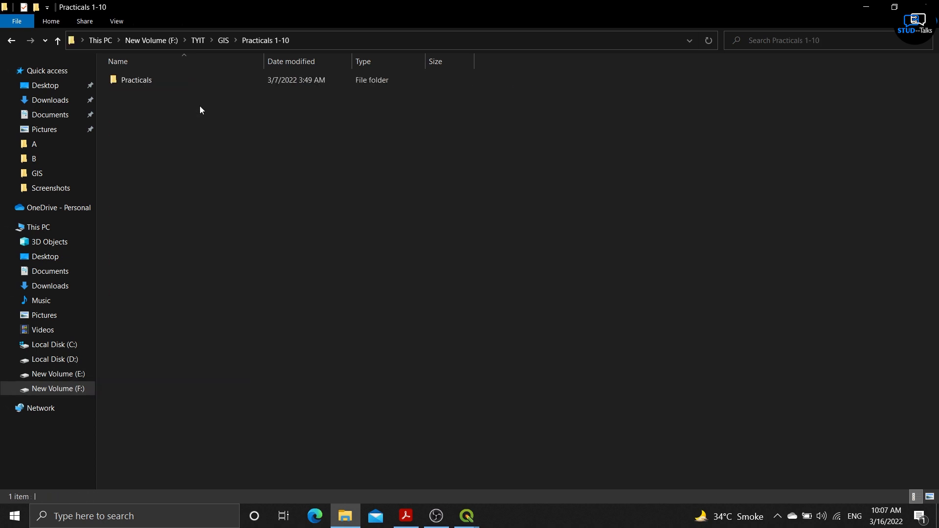
pyautogui.doubleClick(222, 84)
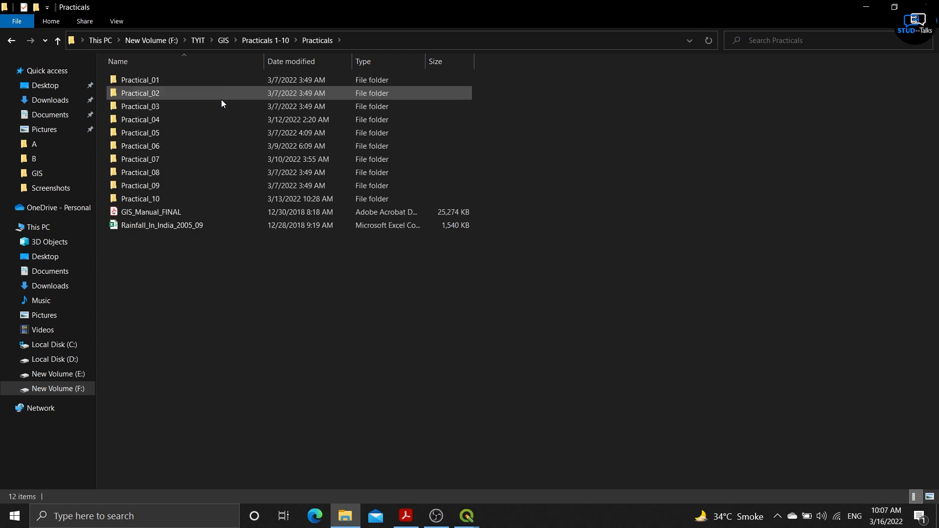
pyautogui.doubleClick(224, 183)
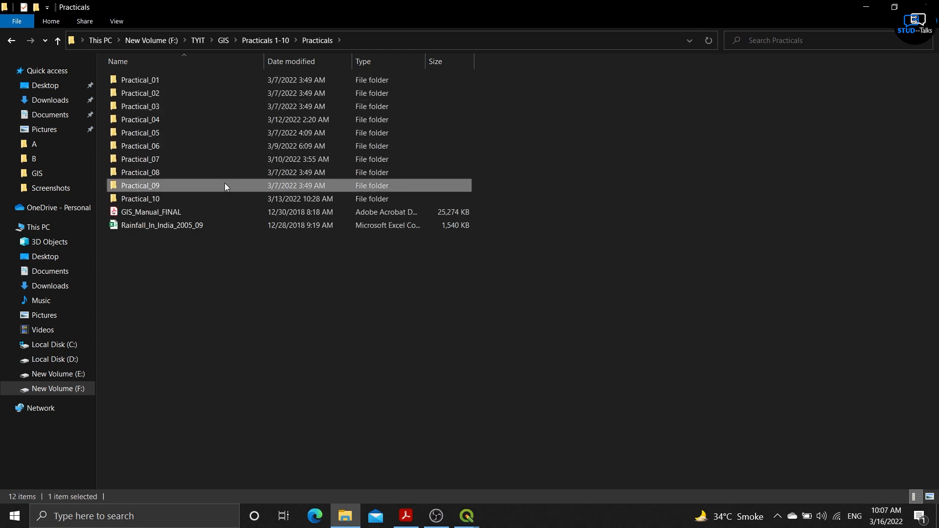
pyautogui.doubleClick(234, 77)
pyautogui.doubleClick(245, 107)
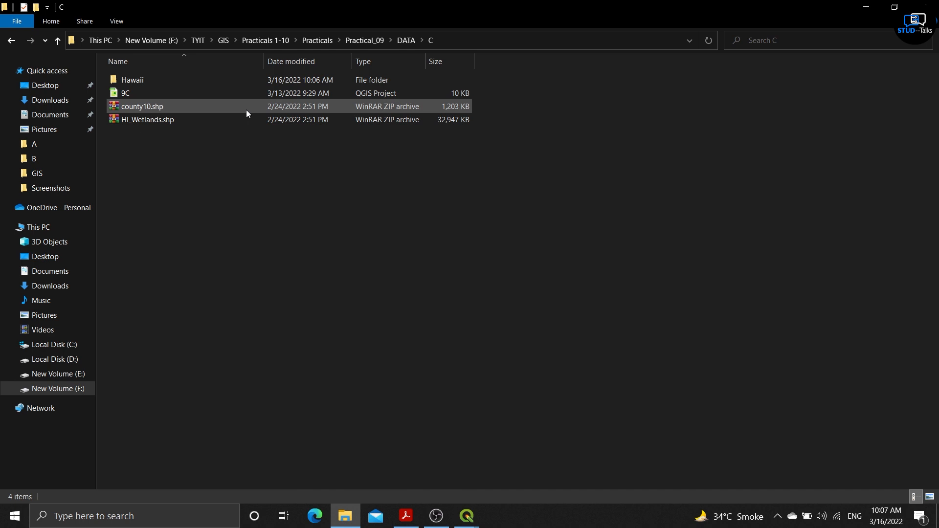
pyautogui.doubleClick(253, 83)
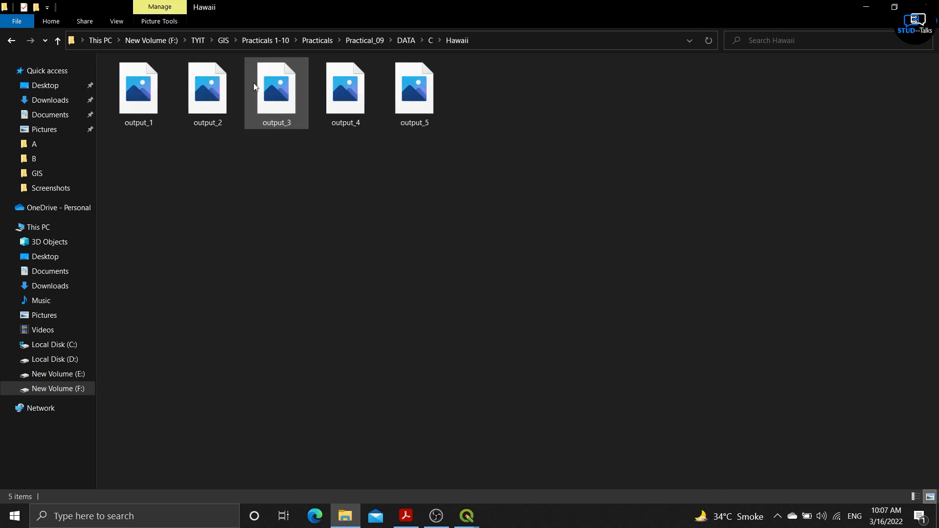
# Open the exported atlas images in the photo viewer and page through them to output_5, checking each county map
pyautogui.click(147, 95)
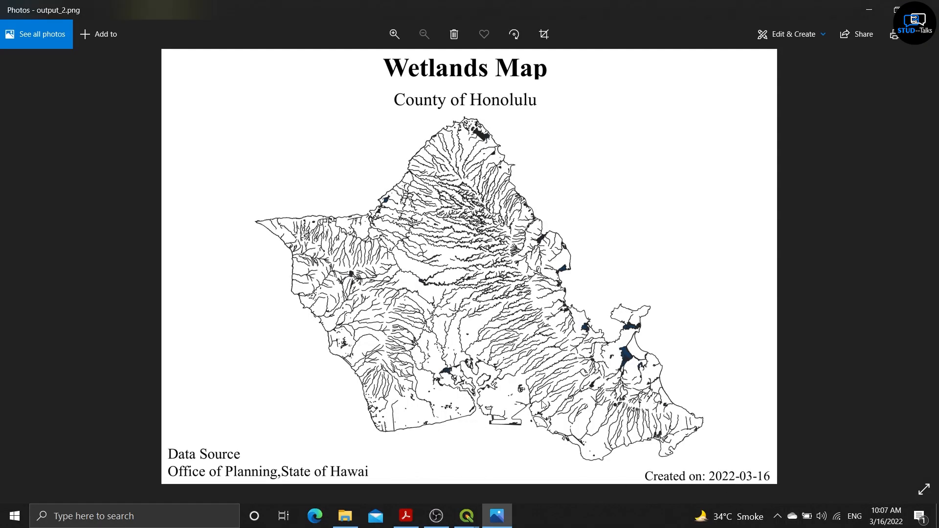
pyautogui.press('Right')
pyautogui.press('Right')
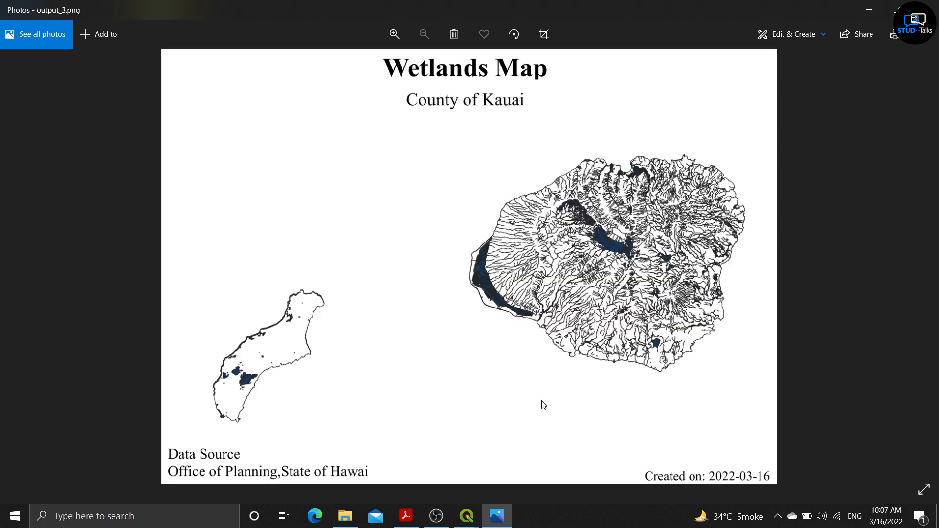
pyautogui.press('Right')
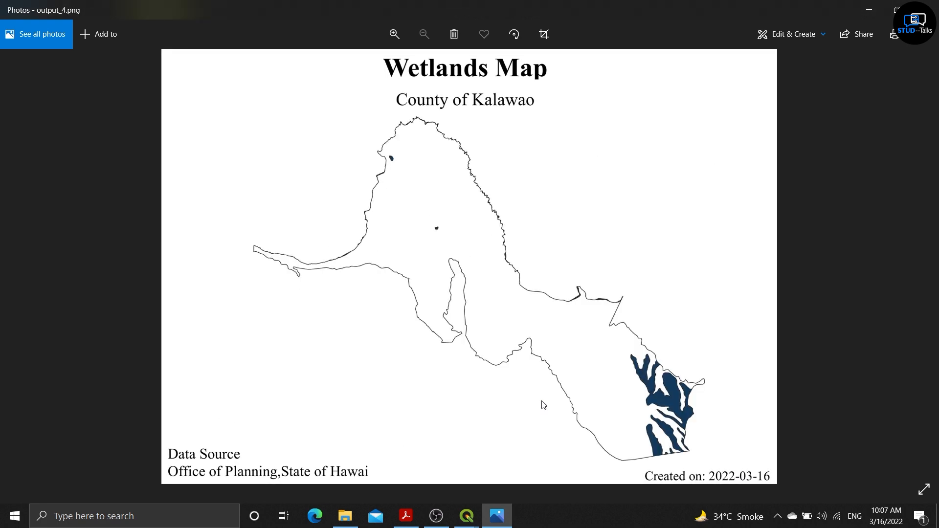
pyautogui.press('Right')
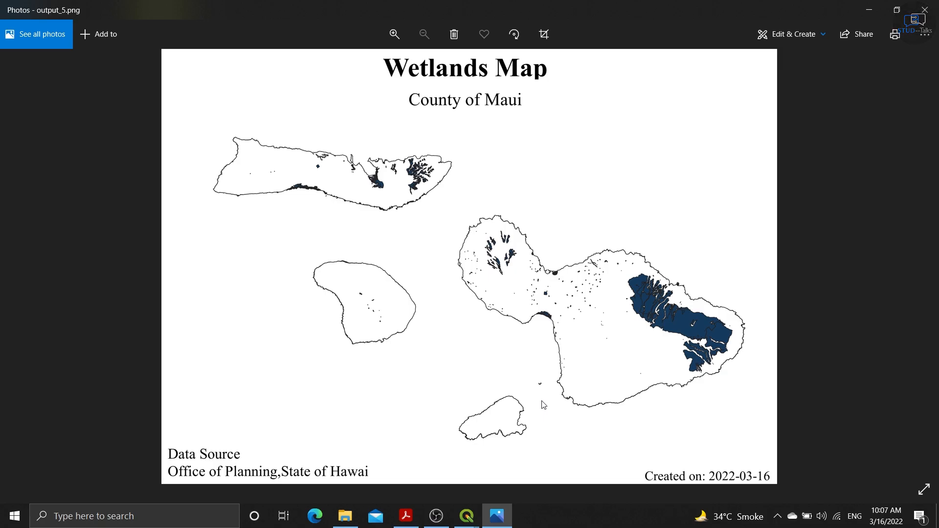